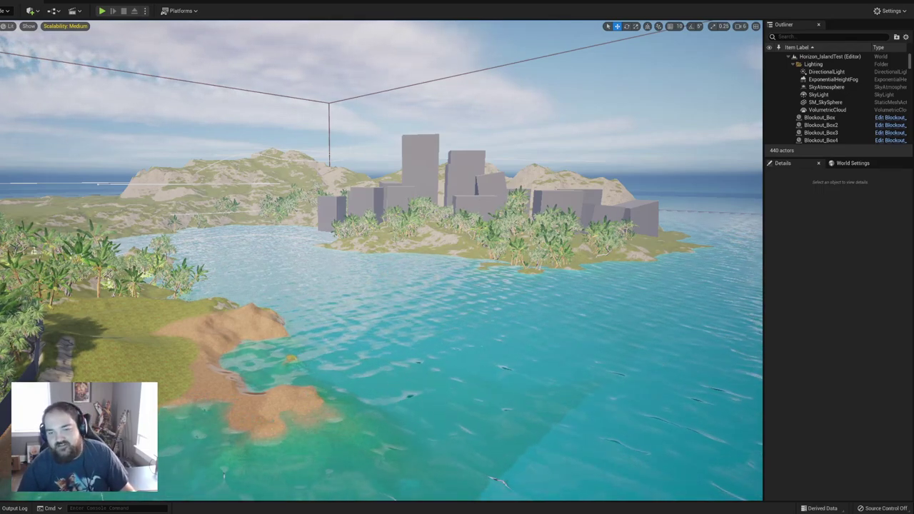
# Step: Survey the island blockout, from the water and distant box buildings to the jungle village, dock and arches
pyautogui.press('s')
pyautogui.moveTo(381, 260); pyautogui.dragTo(304, 274, button='right')
pyautogui.press('w')
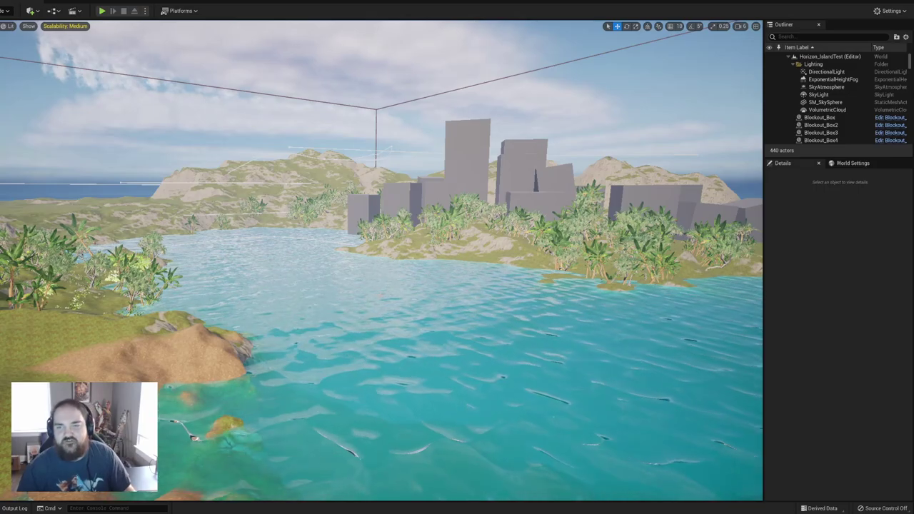
pyautogui.press('s')
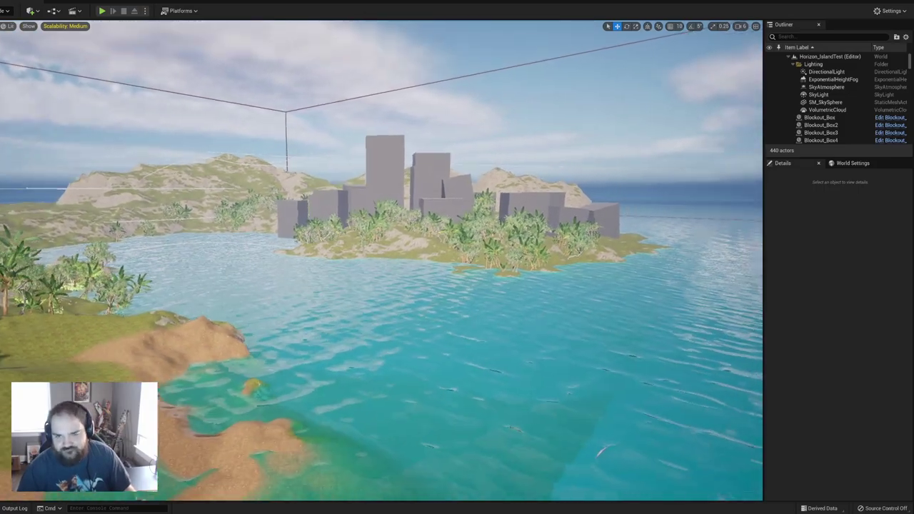
pyautogui.moveTo(382, 259); pyautogui.dragTo(208, 265, button='right')
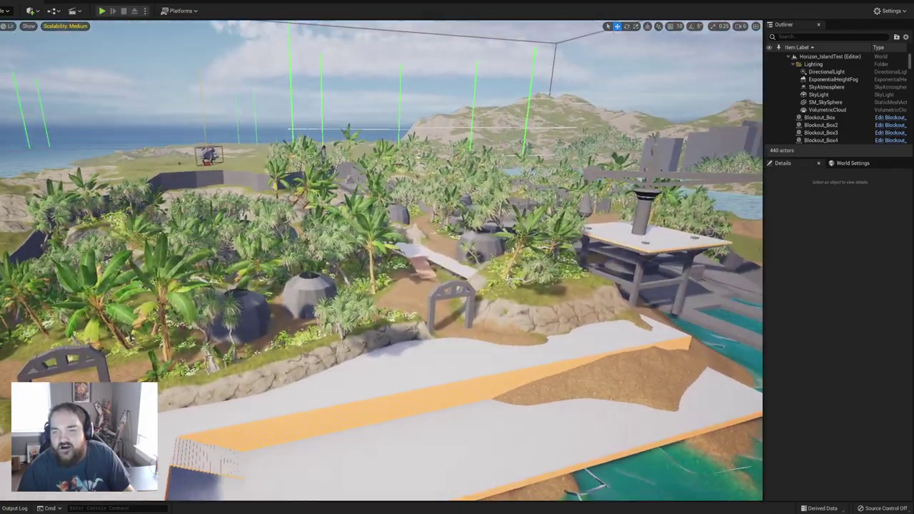
pyautogui.moveTo(418, 282); pyautogui.dragTo(418, 312, button='right')
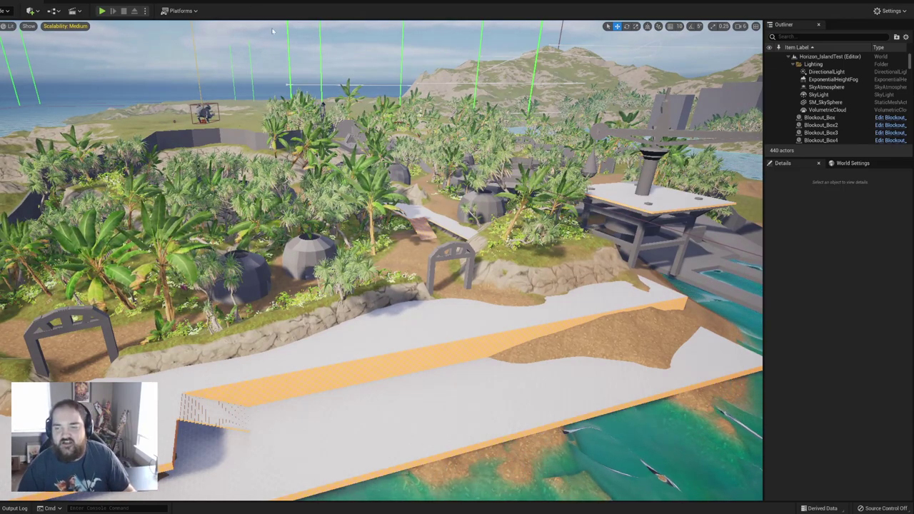
pyautogui.moveTo(417, 281)
pyautogui.mouseDown(button='right')
pyautogui.moveTo(362, 297)
pyautogui.moveTo(375, 314)
pyautogui.moveTo(418, 282)
pyautogui.moveTo(450, 282)
pyautogui.moveTo(417, 300)
pyautogui.mouseUp(button='right')
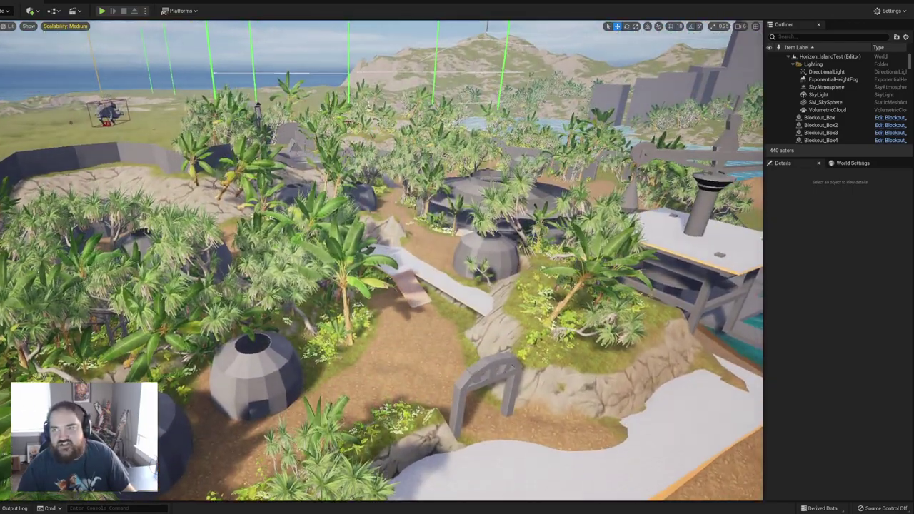
# Step: Set the viewport camera speed to 4 and dismiss the browser notification
pyautogui.click(739, 25)
pyautogui.moveTo(771, 45); pyautogui.dragTo(761, 45)
pyautogui.moveTo(542, 186); pyautogui.dragTo(514, 207, button='right')
pyautogui.click(741, 26)
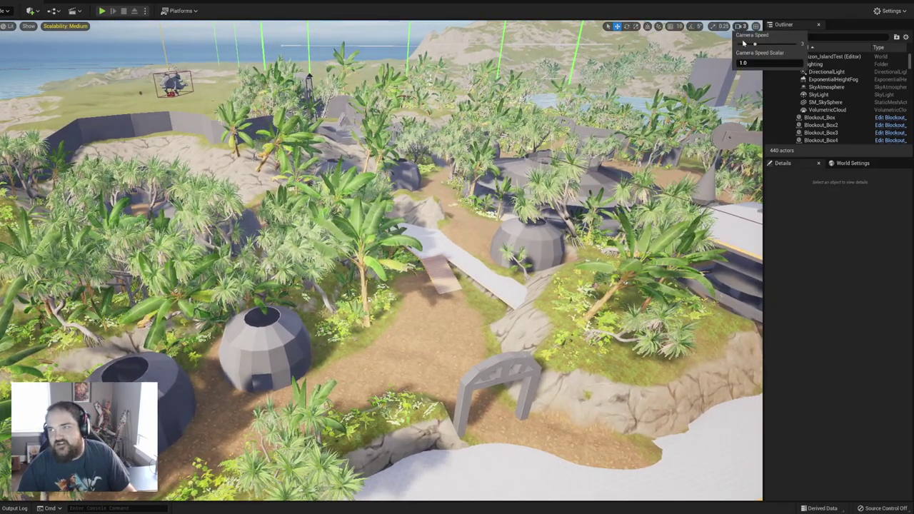
pyautogui.moveTo(755, 43); pyautogui.dragTo(764, 44)
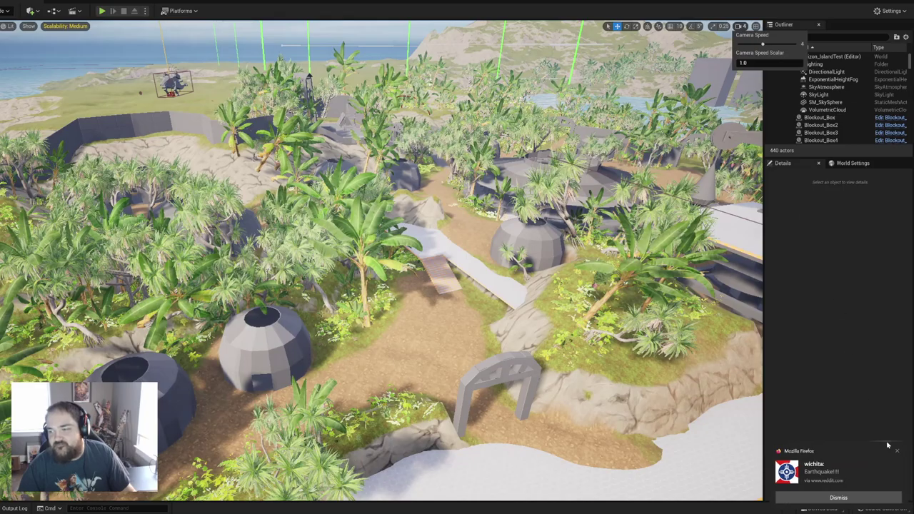
pyautogui.click(897, 451)
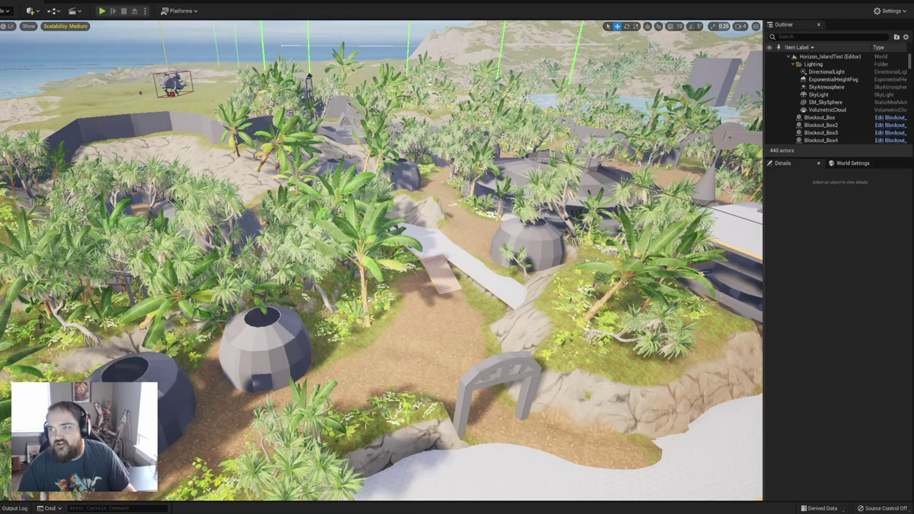
# Step: Fly through the village blockout to examine the domes, the crane and the grid-textured stairs beside the raised walkway
pyautogui.moveTo(381, 261); pyautogui.dragTo(353, 258, button='right')
pyautogui.press('w')
pyautogui.press('s')
pyautogui.press('d')
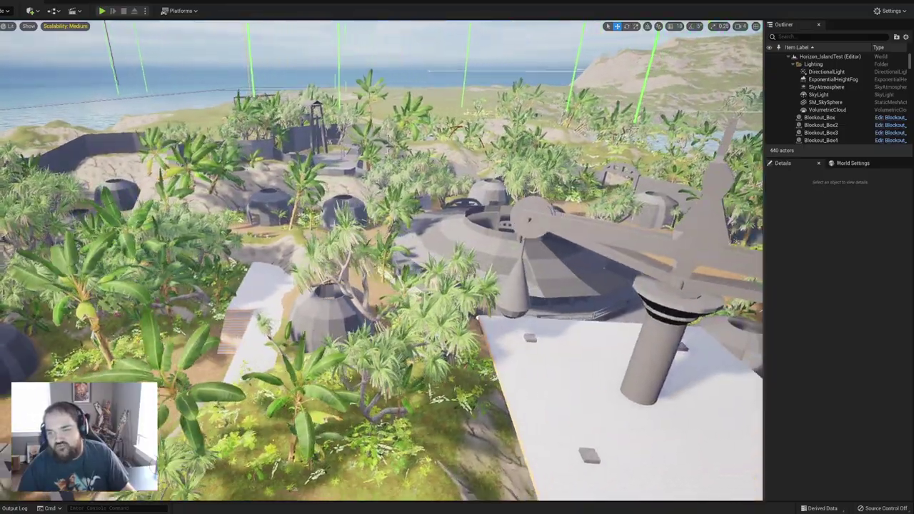
pyautogui.moveTo(410, 257); pyautogui.dragTo(364, 264, button='right')
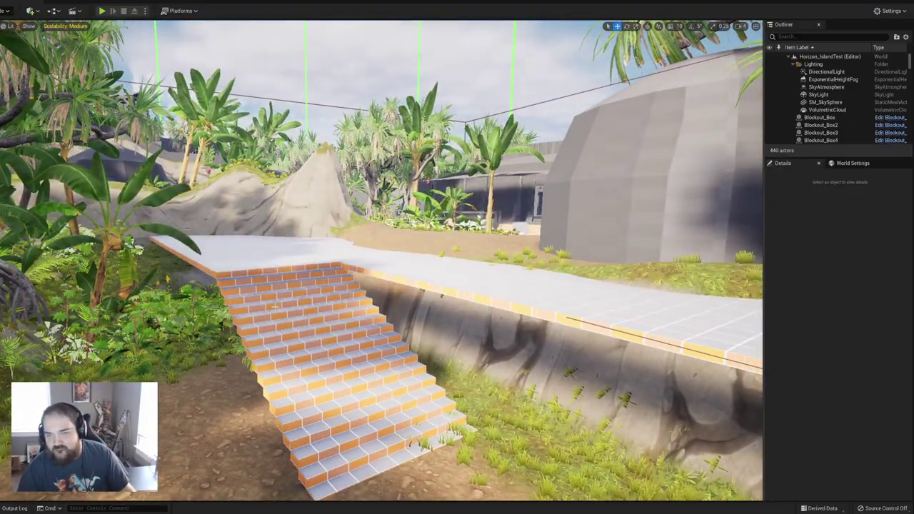
pyautogui.moveTo(353, 294); pyautogui.dragTo(344, 365, button='right')
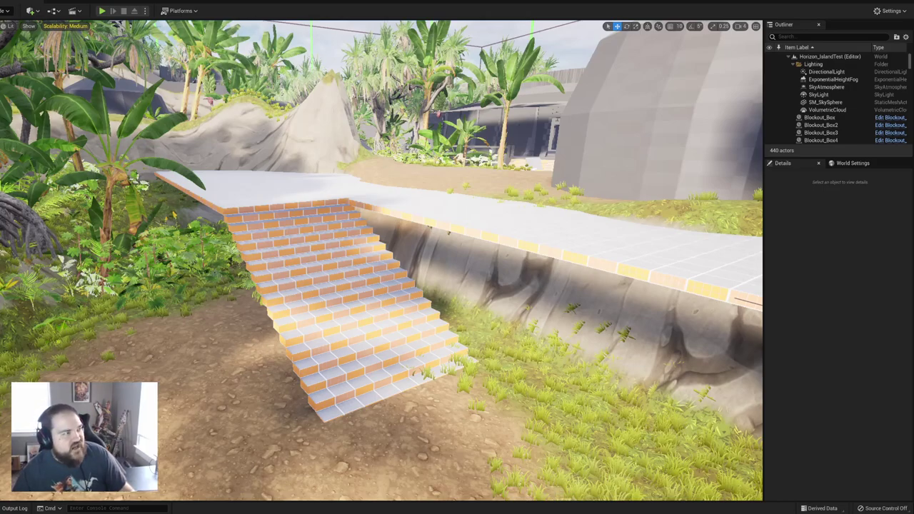
# Step: Bring up the browser window with the Blockout Tools Plugin marketplace page, review the product details, and close it
pyautogui.moveTo(0, 183); pyautogui.dragTo(108, 75)
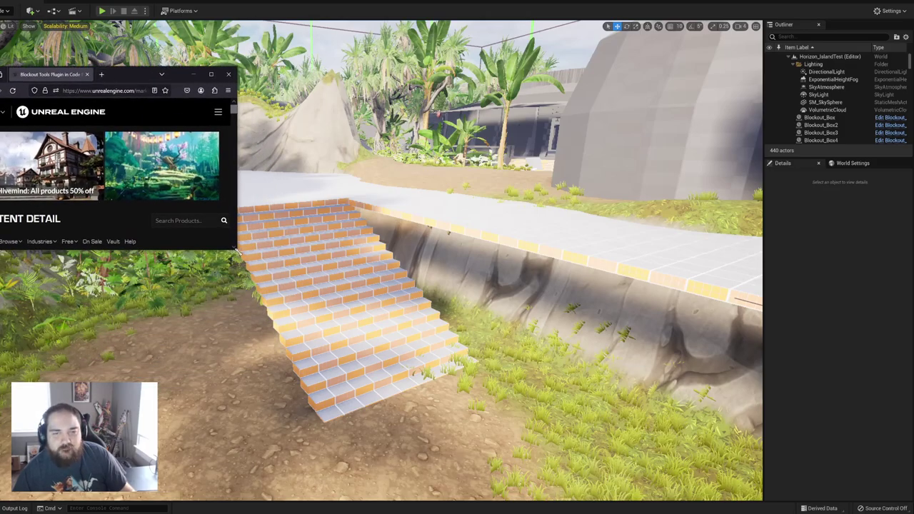
pyautogui.moveTo(237, 249); pyautogui.dragTo(614, 486)
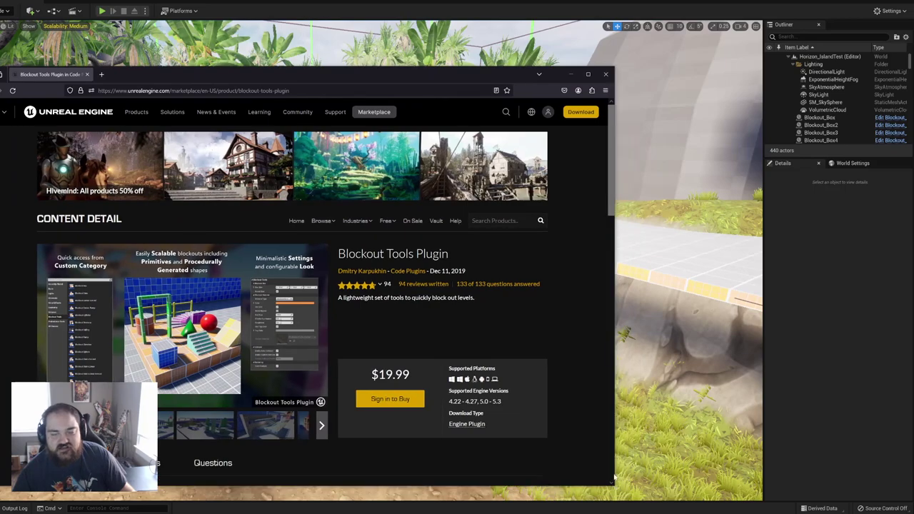
pyautogui.scroll(-2, 371, 292)
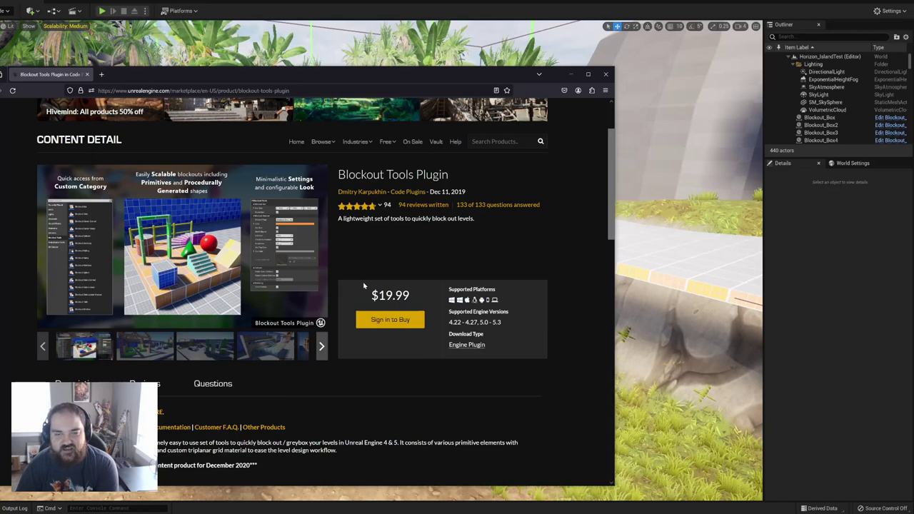
pyautogui.click(605, 75)
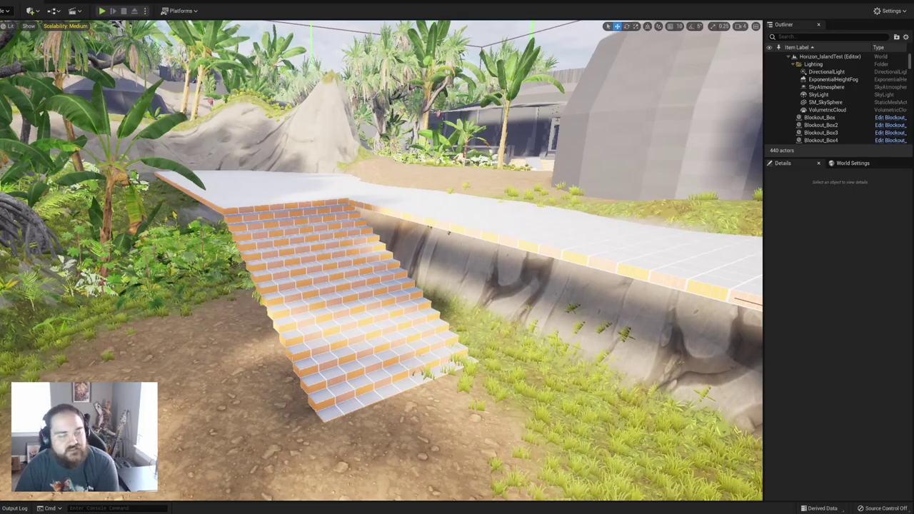
# Step: Inspect the dome hut and the large round building beyond the walkway, and return to the blockout stairs
pyautogui.press('w')
pyautogui.moveTo(501, 311); pyautogui.dragTo(371, 371, button='right')
pyautogui.click(414, 344)
pyautogui.press('s')
pyautogui.moveTo(420, 292); pyautogui.dragTo(385, 302, button='right')
pyautogui.press('d')
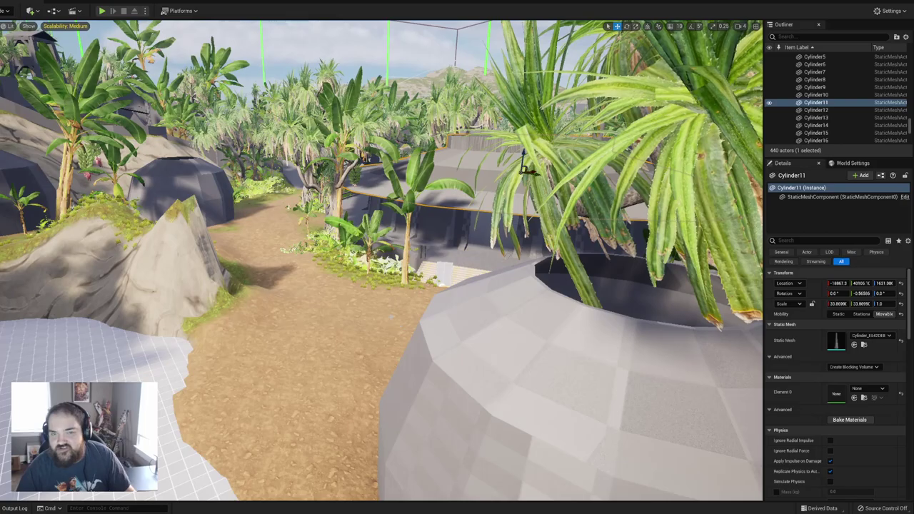
pyautogui.moveTo(391, 316); pyautogui.dragTo(357, 331, button='right')
pyautogui.press('s')
pyautogui.moveTo(478, 343); pyautogui.dragTo(478, 343, button='right')
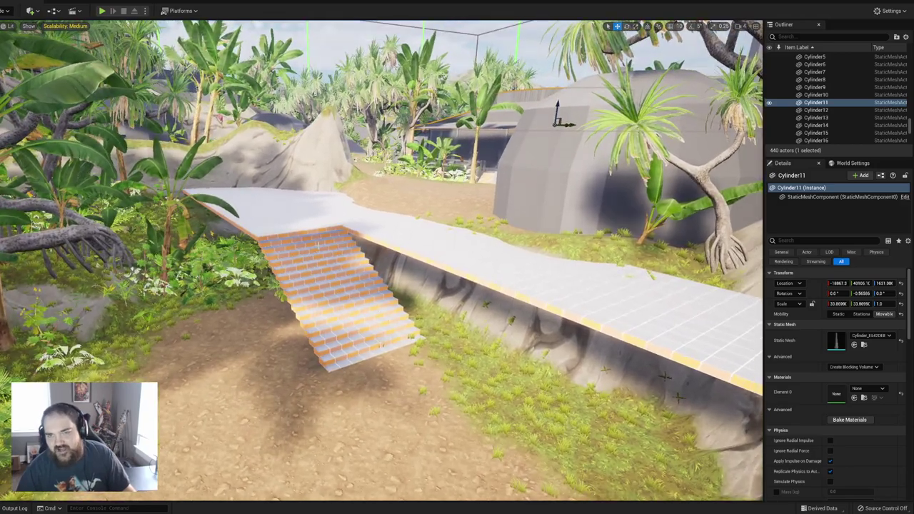
# Step: Select the blockout box forming the platform above the stairs, and fly over the jungle to the rock slope behind the domes
pyautogui.click(324, 215)
pyautogui.click(294, 214)
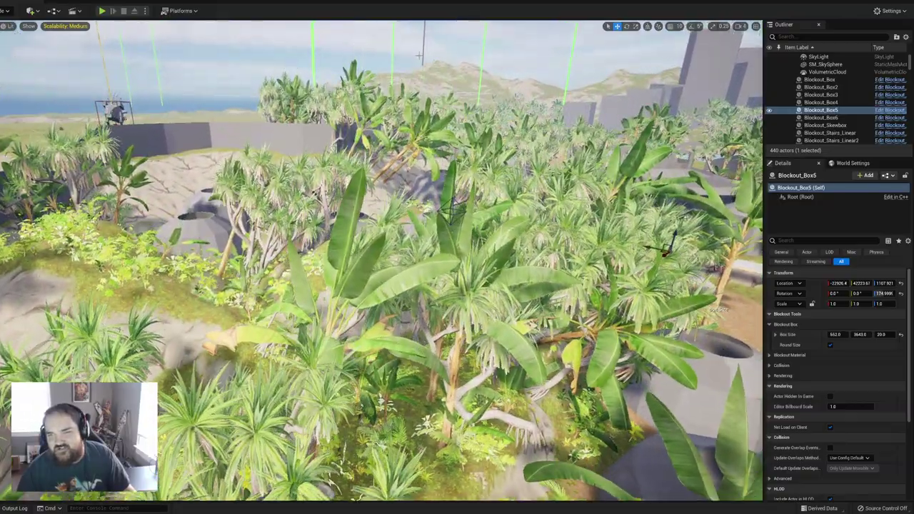
pyautogui.click(356, 55)
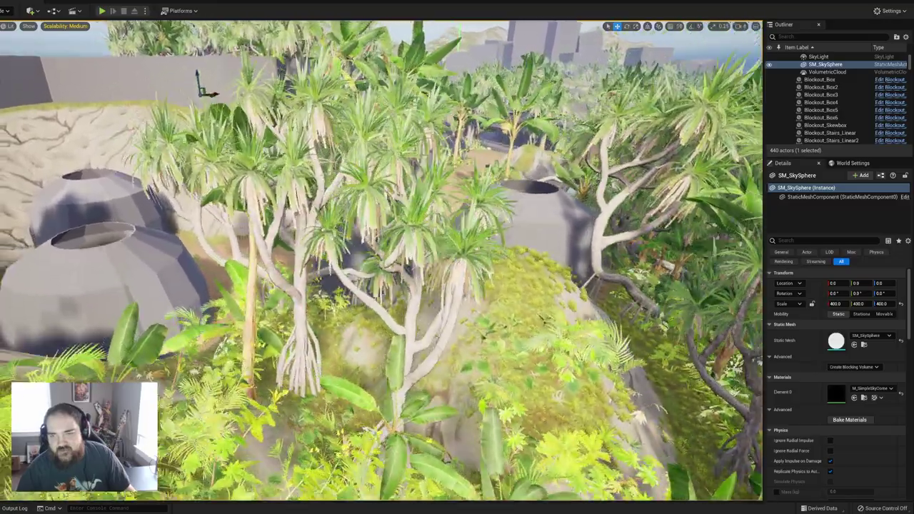
pyautogui.press('w')
pyautogui.moveTo(381, 261)
pyautogui.mouseDown(button='right')
pyautogui.moveTo(300, 282)
pyautogui.moveTo(371, 296)
pyautogui.moveTo(382, 275)
pyautogui.mouseUp(button='right')
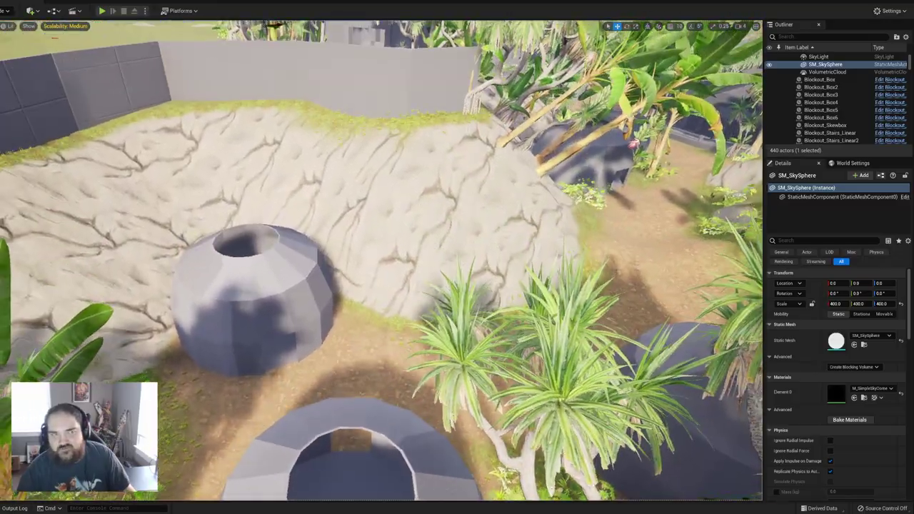
# Step: Flatten the landscape beside the rocky mound in the grassy area outside the walls and set the tool strength to 0.298666
pyautogui.click(10, 32)
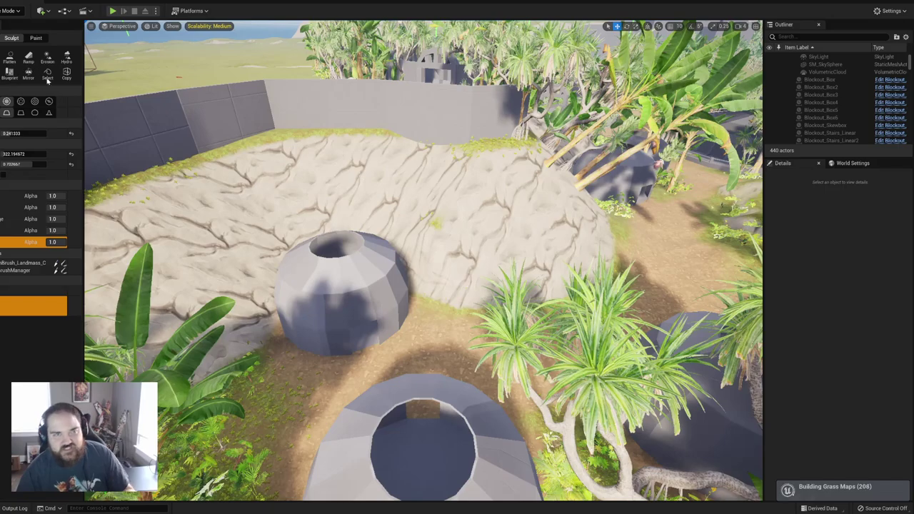
pyautogui.click(9, 59)
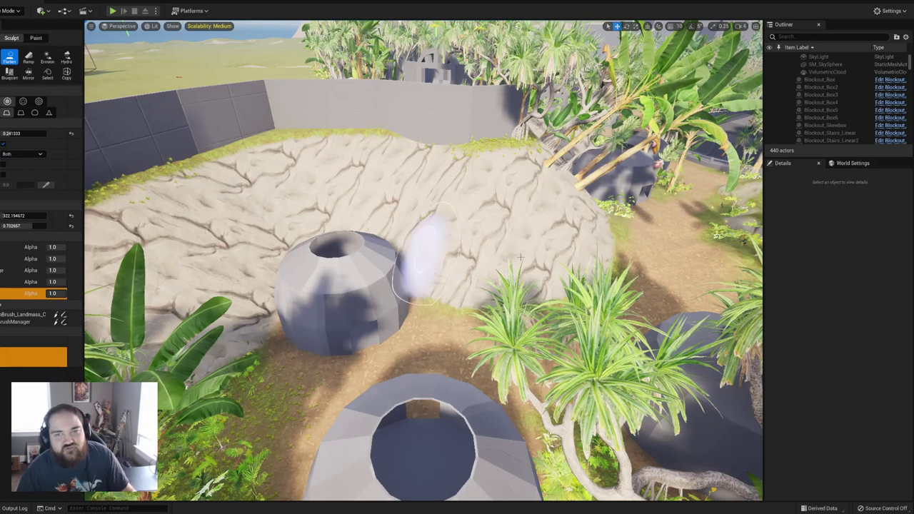
pyautogui.moveTo(548, 287)
pyautogui.mouseDown(button='right')
pyautogui.moveTo(638, 280)
pyautogui.moveTo(645, 249)
pyautogui.moveTo(639, 286)
pyautogui.moveTo(596, 294)
pyautogui.moveTo(457, 283)
pyautogui.moveTo(544, 284)
pyautogui.mouseUp(button='right')
pyautogui.press('w')
pyautogui.press('w')
pyautogui.press('w')
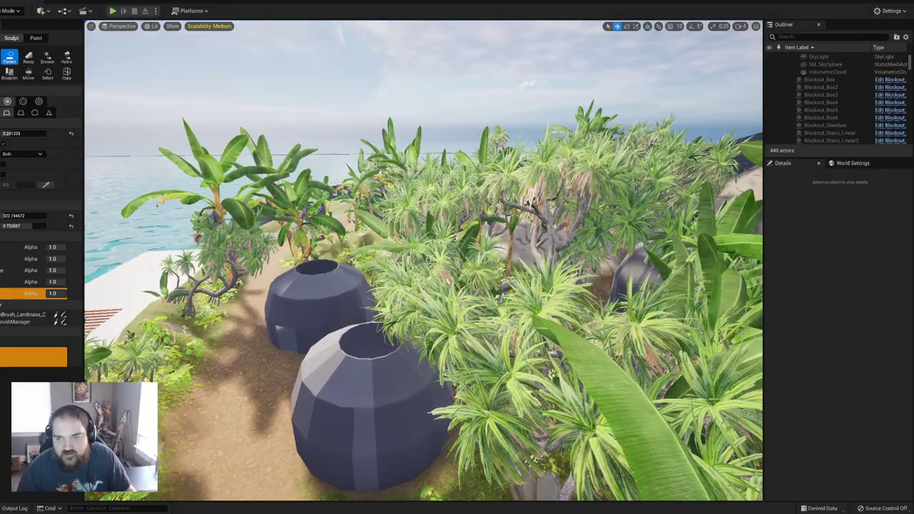
pyautogui.moveTo(544, 284)
pyautogui.mouseDown(button='right')
pyautogui.moveTo(527, 262)
pyautogui.moveTo(457, 246)
pyautogui.mouseUp(button='right')
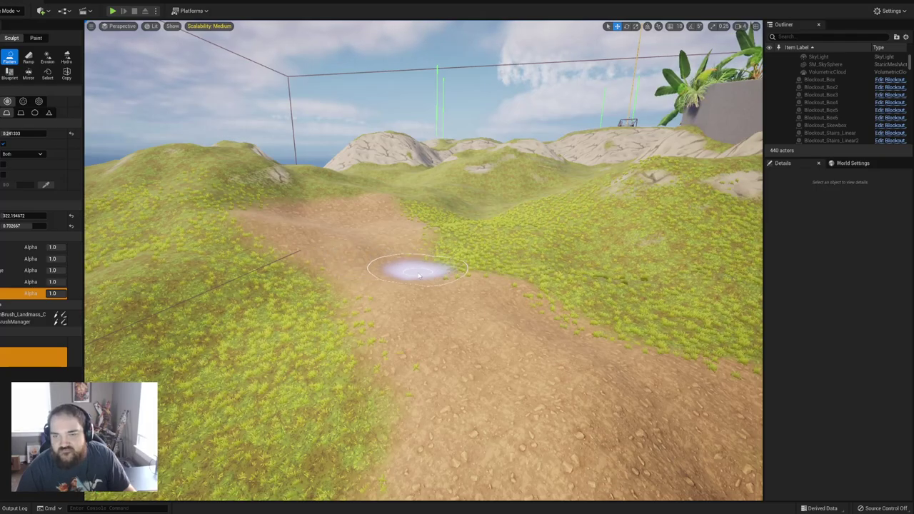
pyautogui.moveTo(371, 257)
pyautogui.mouseDown(button='right')
pyautogui.moveTo(418, 279)
pyautogui.moveTo(457, 279)
pyautogui.moveTo(461, 337)
pyautogui.mouseUp(button='right')
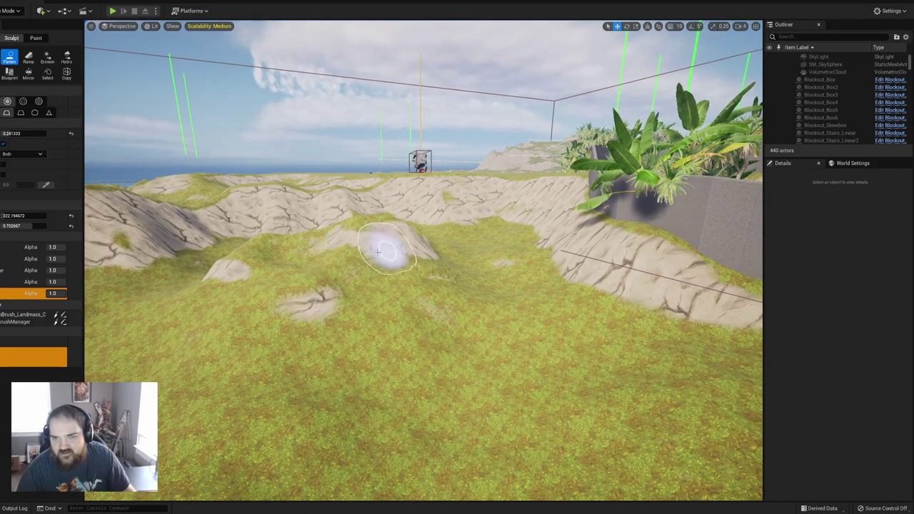
pyautogui.moveTo(350, 269); pyautogui.dragTo(355, 305, button='right')
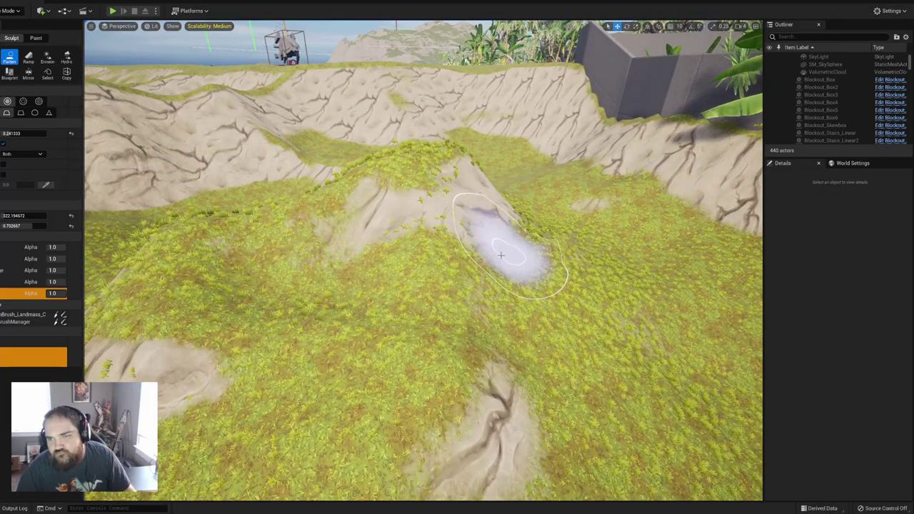
pyautogui.moveTo(500, 255); pyautogui.dragTo(378, 265)
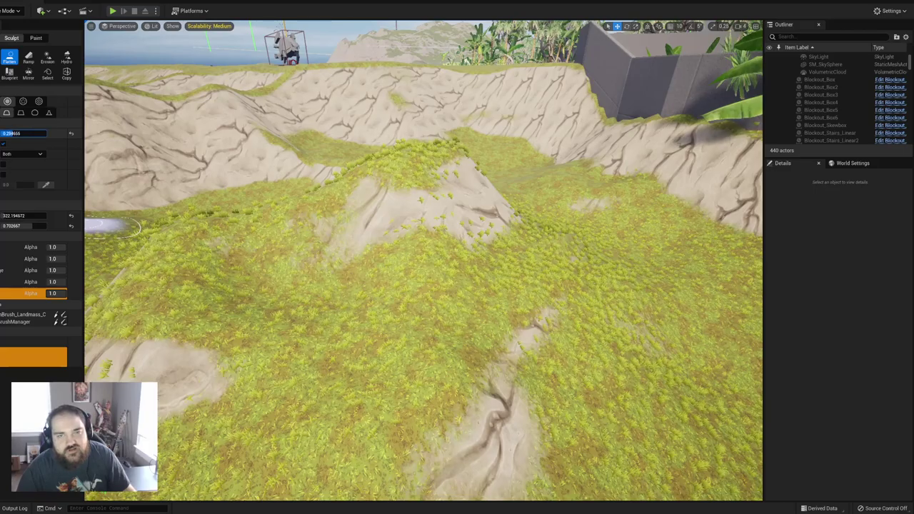
# Step: Flatten the grassy dip in the terrain in front of the long blockout wall
pyautogui.moveTo(359, 295)
pyautogui.mouseDown(button='right')
pyautogui.moveTo(343, 296)
pyautogui.moveTo(428, 314)
pyautogui.moveTo(359, 295)
pyautogui.moveTo(470, 305)
pyautogui.moveTo(460, 312)
pyautogui.mouseUp(button='right')
pyautogui.press('w')
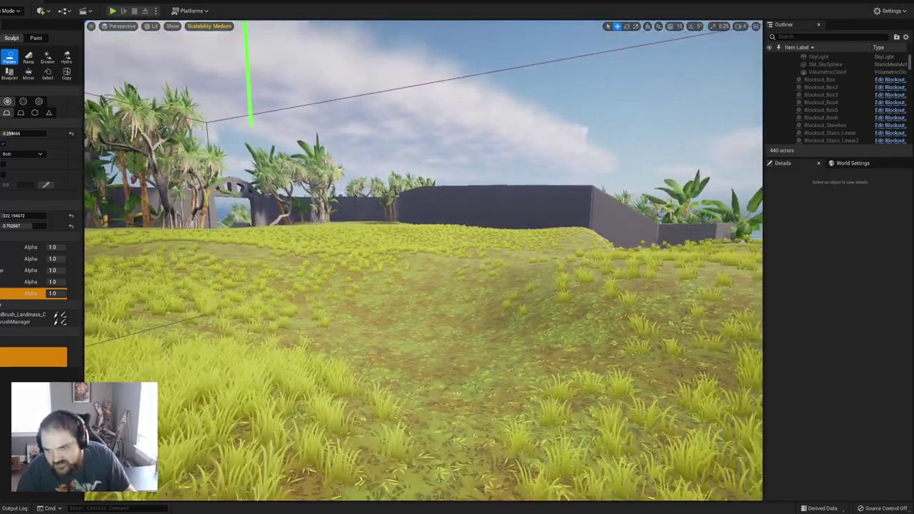
pyautogui.moveTo(414, 321); pyautogui.dragTo(471, 317)
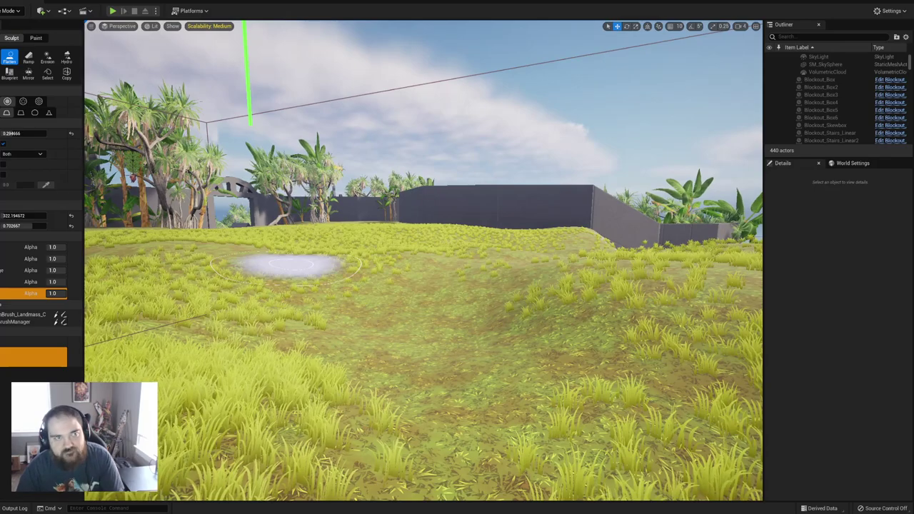
# Step: Inspect the settings of the landmass custom brush and return to the Flatten tool
pyautogui.click(1, 57)
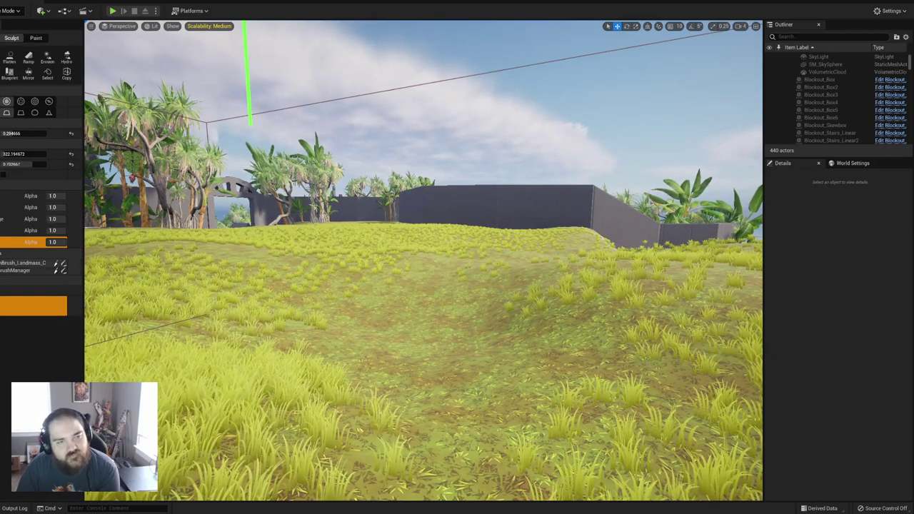
pyautogui.click(23, 263)
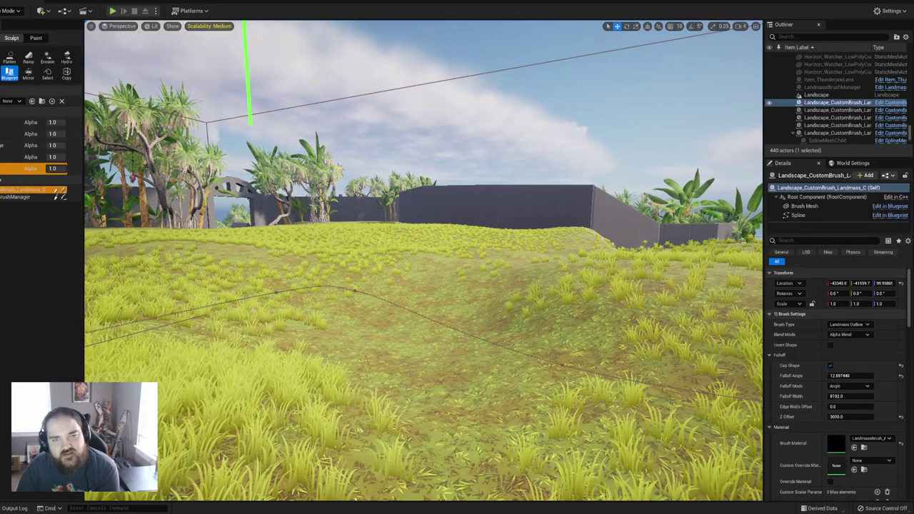
pyautogui.click(28, 59)
pyautogui.click(9, 57)
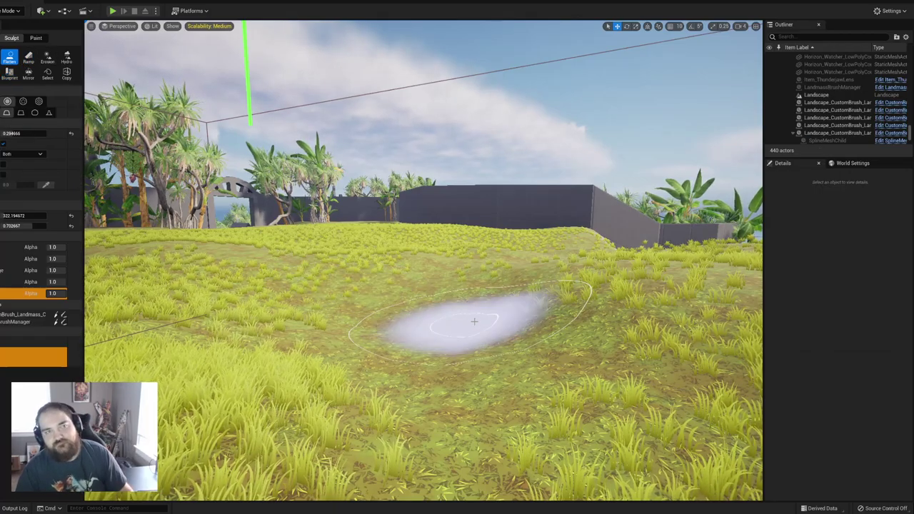
# Step: Examine the terrain and foliage from the grassy field to the dirt path lined with creature models
pyautogui.press('w')
pyautogui.moveTo(467, 337)
pyautogui.mouseDown(button='right')
pyautogui.moveTo(236, 342)
pyautogui.moveTo(199, 404)
pyautogui.moveTo(509, 316)
pyautogui.mouseUp(button='right')
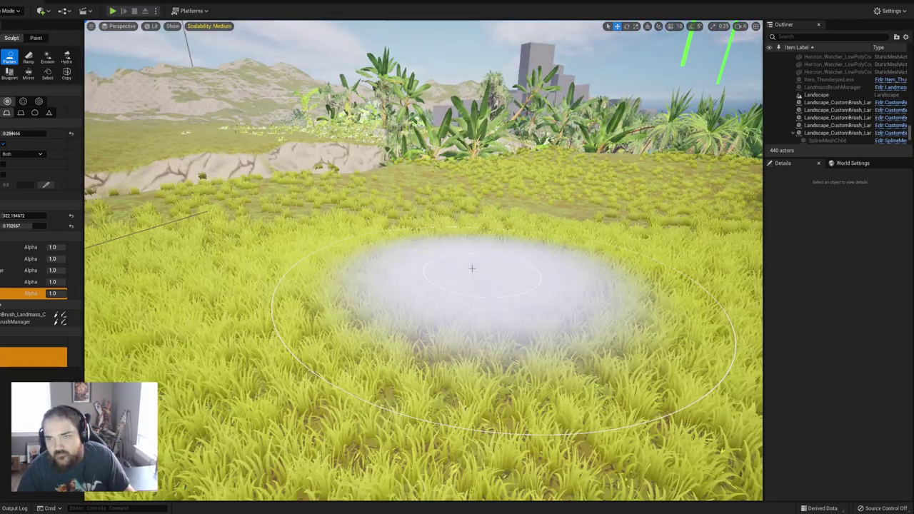
pyautogui.moveTo(469, 261)
pyautogui.mouseDown(button='right')
pyautogui.moveTo(474, 289)
pyautogui.moveTo(472, 267)
pyautogui.mouseUp(button='right')
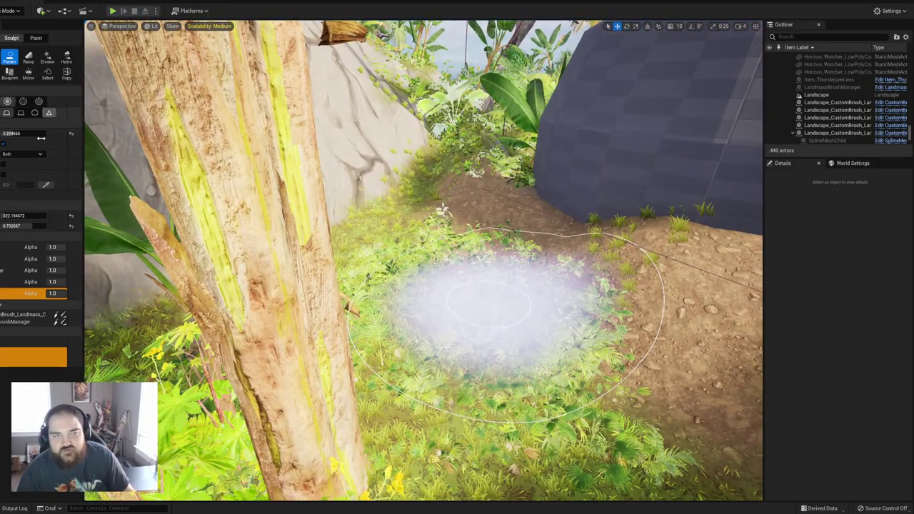
pyautogui.press('w')
pyautogui.moveTo(401, 301)
pyautogui.mouseDown(button='right')
pyautogui.moveTo(414, 243)
pyautogui.moveTo(339, 257)
pyautogui.moveTo(324, 271)
pyautogui.mouseUp(button='right')
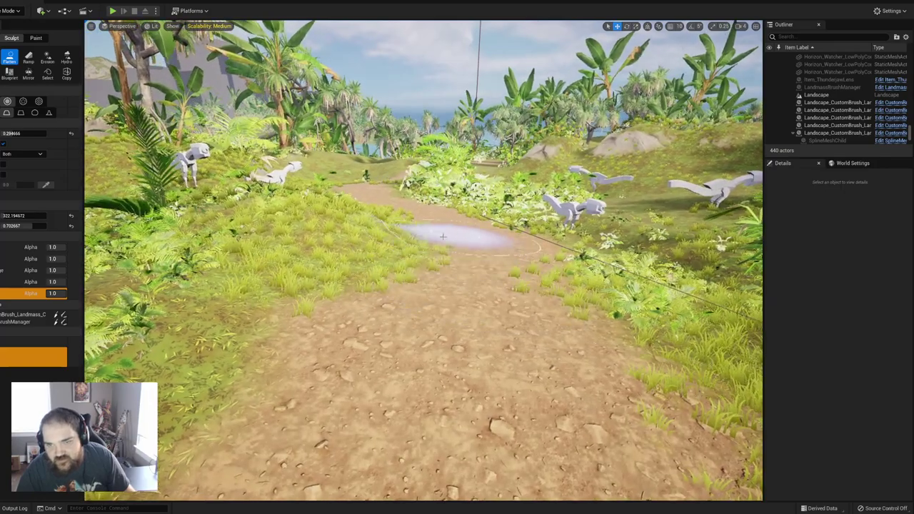
# Step: Flatten the landscape along the dirt path and its grassy edges, from the creature models back toward the large rocks
pyautogui.moveTo(357, 230)
pyautogui.mouseDown()
pyautogui.moveTo(367, 242)
pyautogui.moveTo(483, 248)
pyautogui.moveTo(500, 338)
pyautogui.moveTo(485, 284)
pyautogui.mouseUp()
pyautogui.moveTo(465, 346)
pyautogui.mouseDown()
pyautogui.moveTo(477, 311)
pyautogui.moveTo(433, 359)
pyautogui.moveTo(482, 359)
pyautogui.moveTo(516, 303)
pyautogui.moveTo(542, 379)
pyautogui.moveTo(437, 347)
pyautogui.moveTo(304, 347)
pyautogui.moveTo(486, 334)
pyautogui.mouseUp()
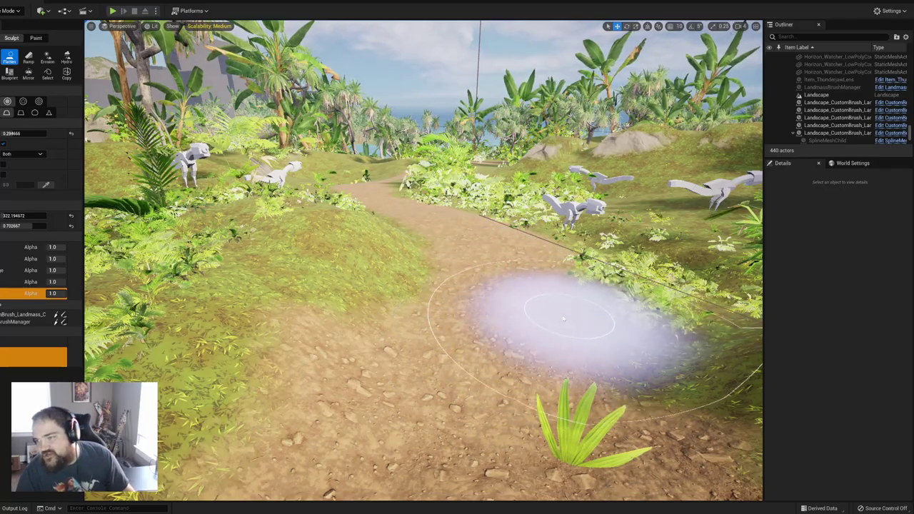
pyautogui.moveTo(563, 319); pyautogui.dragTo(746, 328, button='right')
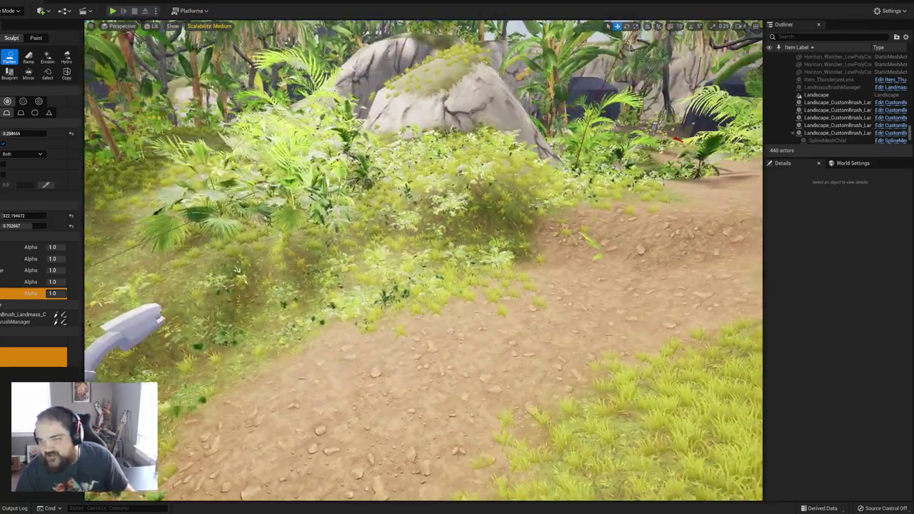
pyautogui.moveTo(490, 292); pyautogui.dragTo(571, 294, button='right')
pyautogui.moveTo(490, 292)
pyautogui.mouseDown()
pyautogui.moveTo(473, 238)
pyautogui.moveTo(482, 197)
pyautogui.mouseUp()
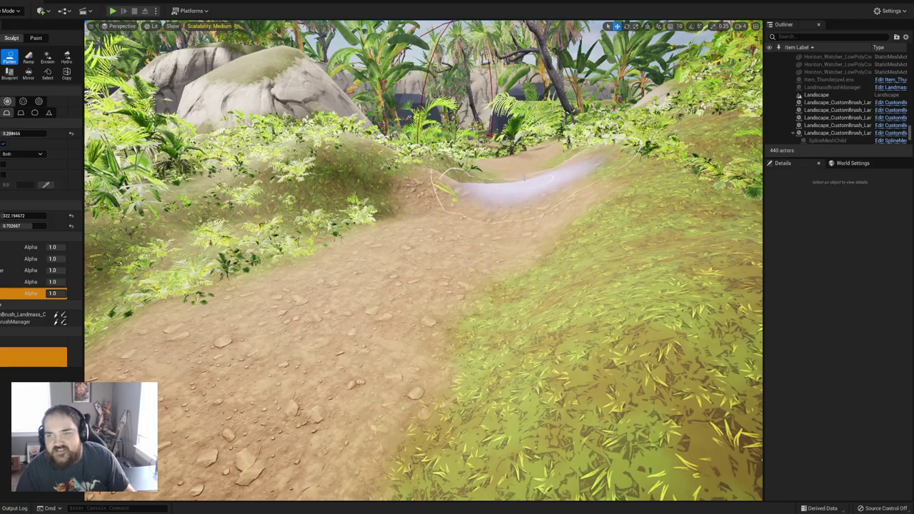
# Step: Select the landmass custom brush and examine its spline outline around the walled settlement and the island
pyautogui.moveTo(453, 255)
pyautogui.mouseDown(button='right')
pyautogui.moveTo(450, 282)
pyautogui.moveTo(464, 286)
pyautogui.mouseUp(button='right')
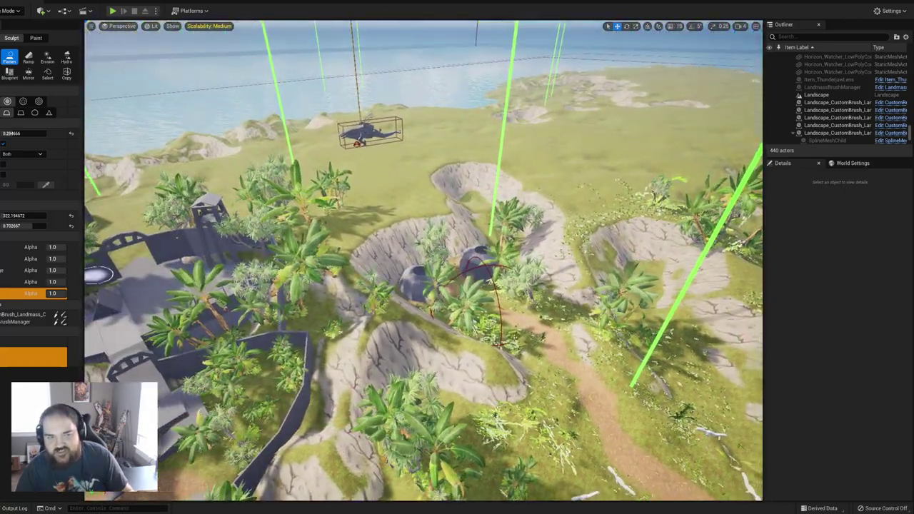
pyautogui.click(27, 315)
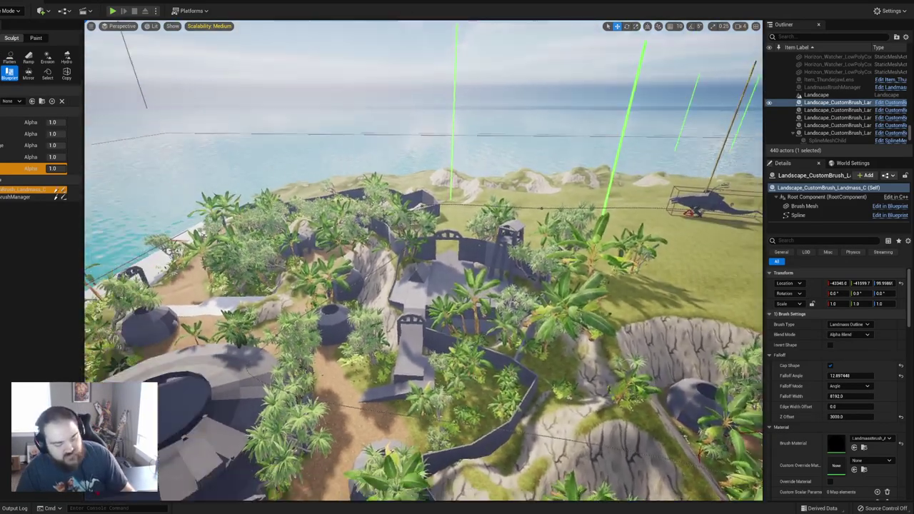
pyautogui.moveTo(423, 261); pyautogui.dragTo(368, 328, button='right')
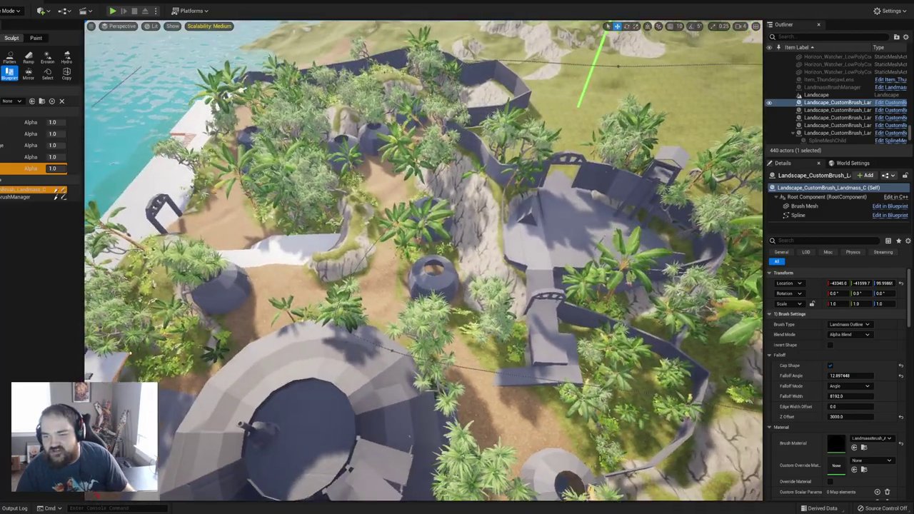
pyautogui.moveTo(452, 274); pyautogui.dragTo(436, 280, button='right')
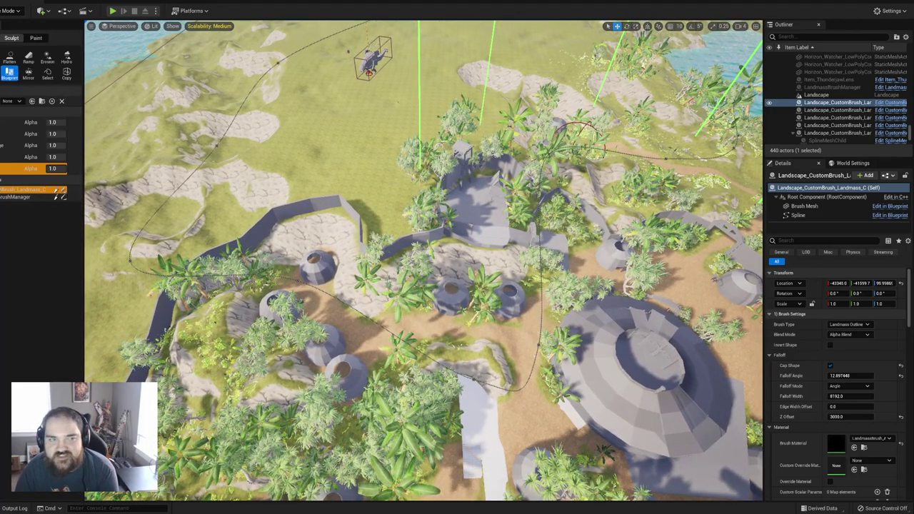
pyautogui.click(55, 190)
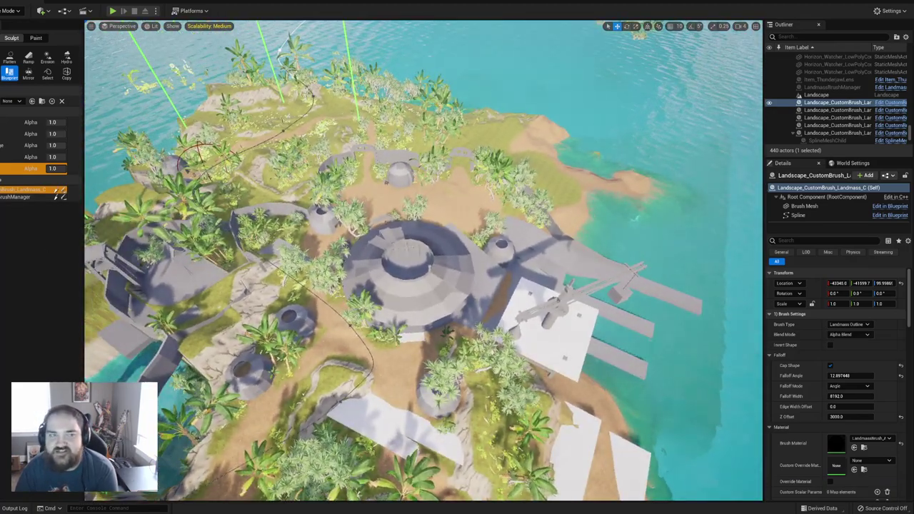
pyautogui.click(3, 190)
# Step: Examine the landmass spline across the grassy plateau and the rocky coastal terrain outside the settlement wall
pyautogui.moveTo(593, 306); pyautogui.dragTo(431, 189, button='right')
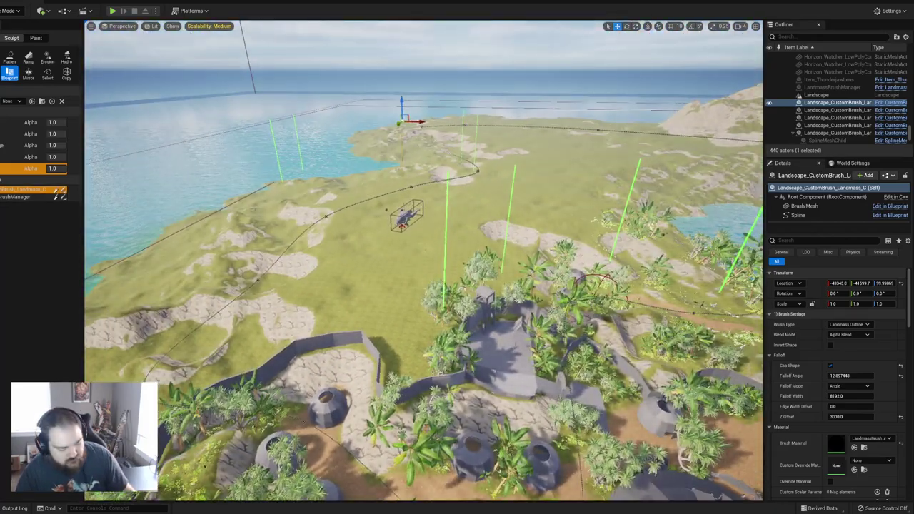
pyautogui.moveTo(572, 322); pyautogui.dragTo(541, 350, button='right')
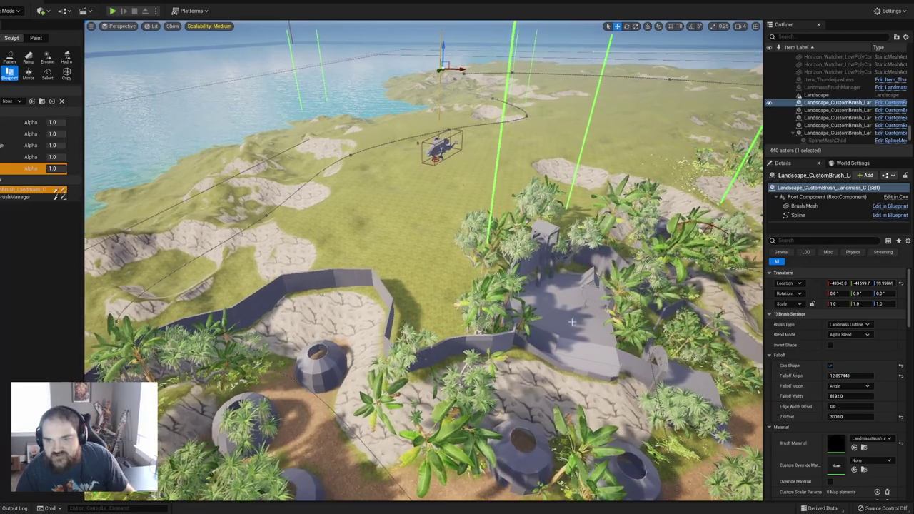
pyautogui.moveTo(203, 294); pyautogui.dragTo(111, 268, button='right')
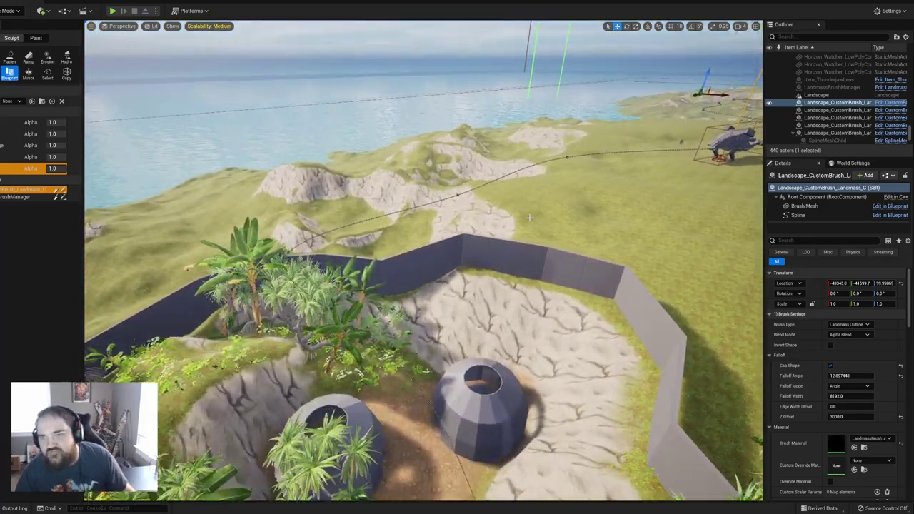
pyautogui.moveTo(528, 217); pyautogui.dragTo(571, 221, button='right')
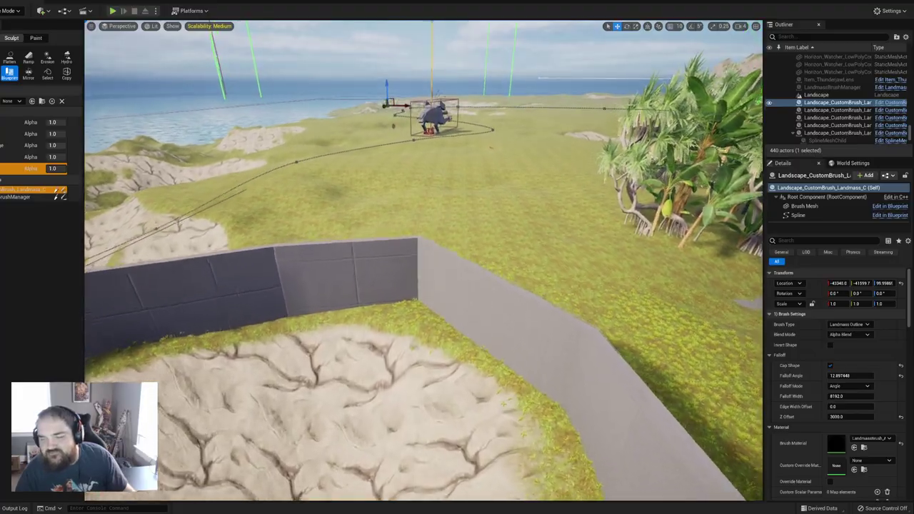
pyautogui.moveTo(423, 261); pyautogui.dragTo(297, 278, button='right')
pyautogui.moveTo(528, 228); pyautogui.dragTo(514, 236, button='right')
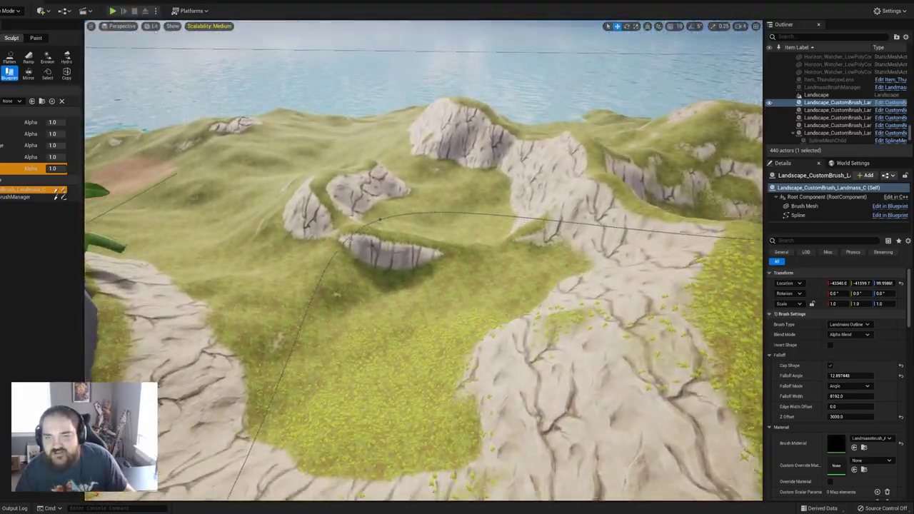
pyautogui.moveTo(423, 260); pyautogui.dragTo(542, 267, button='right')
# Step: Examine the palm-covered terrain inland, the domed huts, and the blockout ramp leading up to the arched gate
pyautogui.moveTo(442, 271); pyautogui.dragTo(603, 234, button='right')
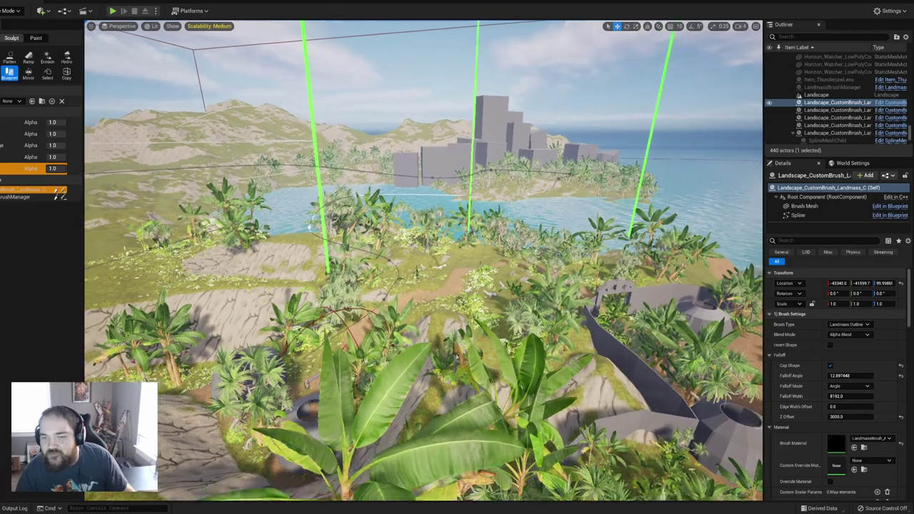
pyautogui.moveTo(424, 261); pyautogui.dragTo(378, 282, button='right')
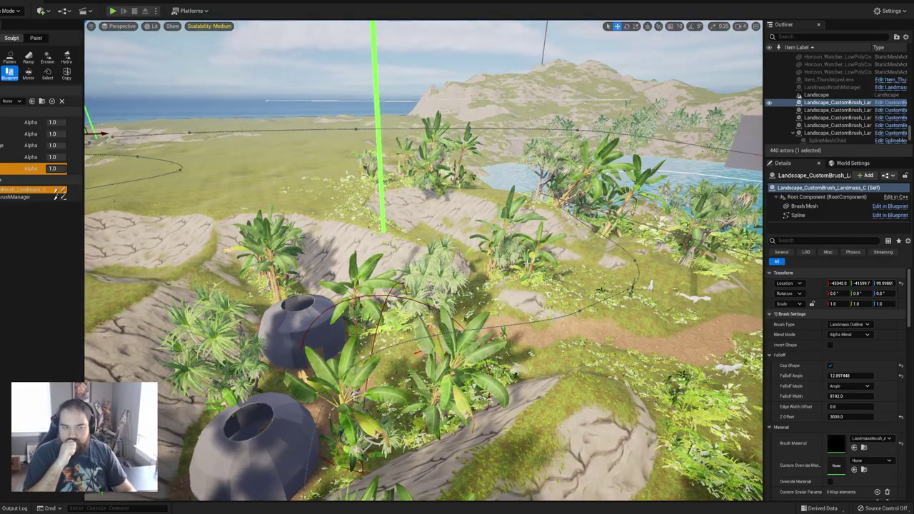
pyautogui.moveTo(423, 260); pyautogui.dragTo(628, 257, button='right')
pyautogui.moveTo(414, 280); pyautogui.dragTo(466, 267, button='right')
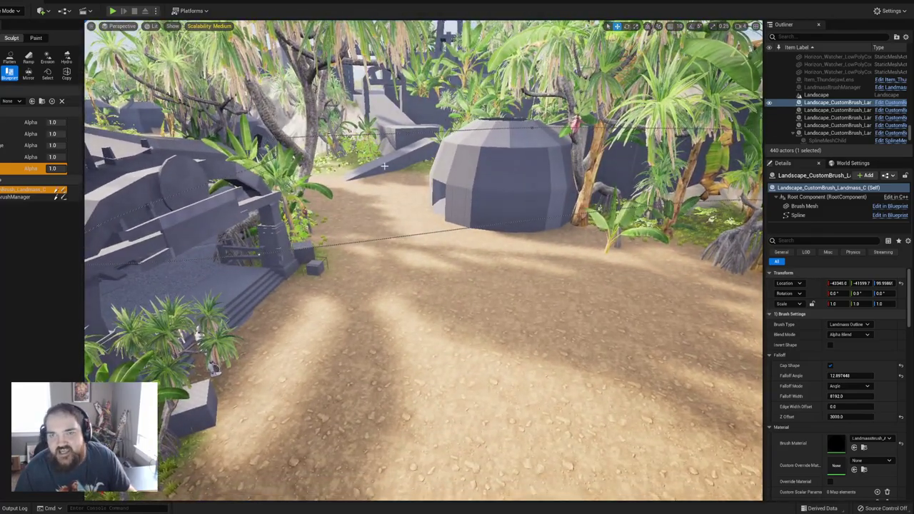
pyautogui.moveTo(384, 166); pyautogui.dragTo(384, 161, button='right')
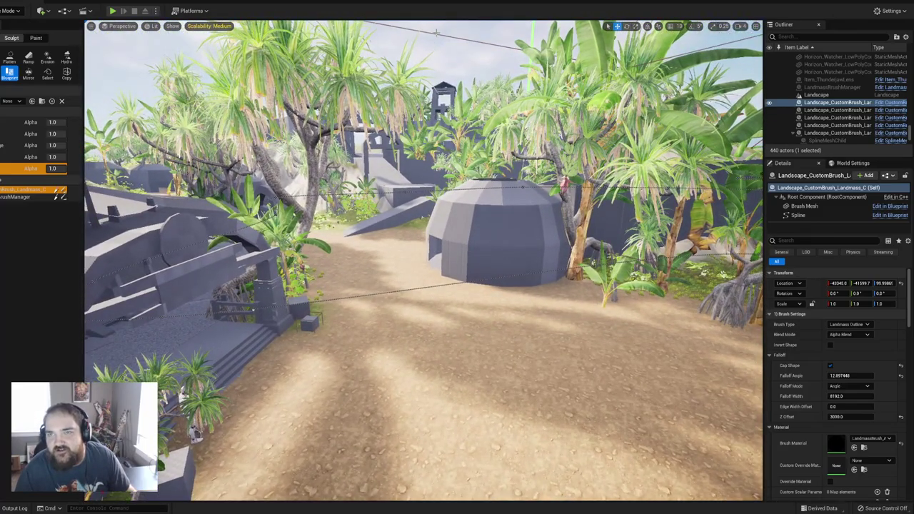
pyautogui.moveTo(426, 74); pyautogui.dragTo(400, 82, button='right')
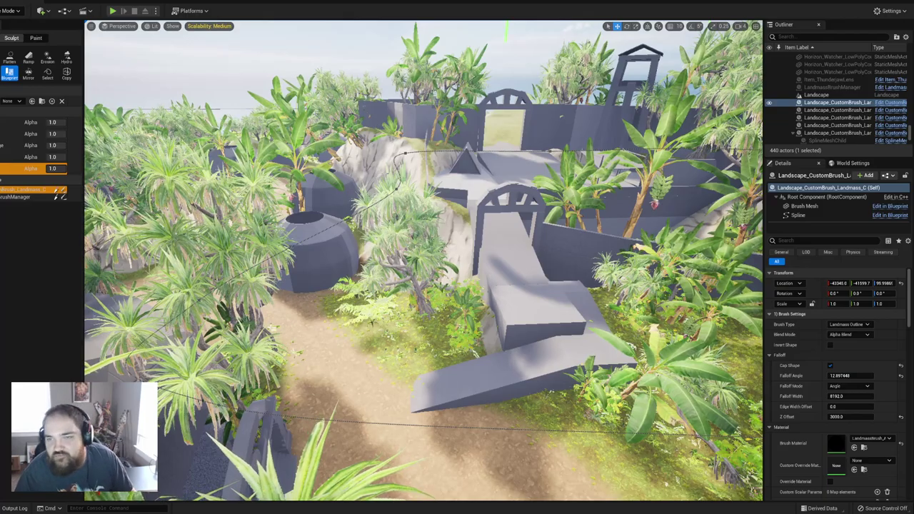
# Step: Leave the landmass brush and switch from Landscape mode to Selection mode
pyautogui.click(2, 57)
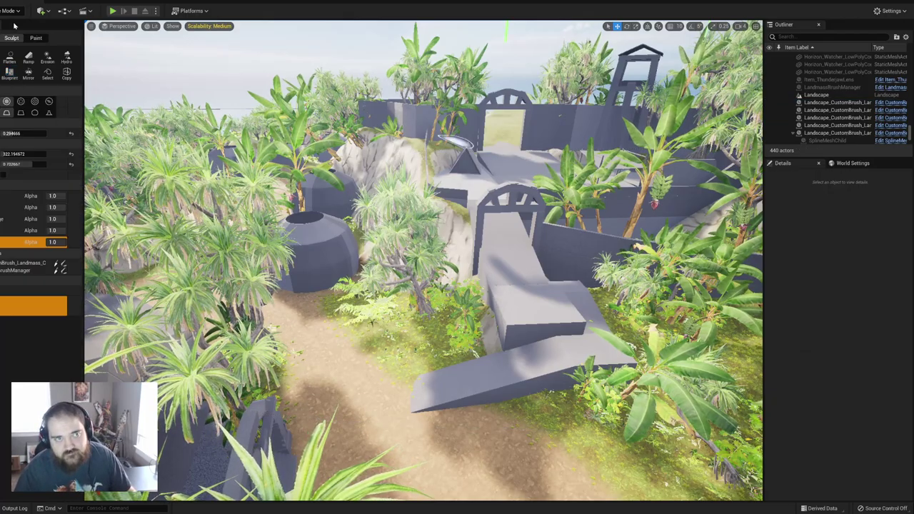
pyautogui.click(9, 12)
pyautogui.click(9, 25)
# Step: Start a full-screen play session near the domed huts along the dirt path
pyautogui.moveTo(547, 262); pyautogui.dragTo(515, 267, button='right')
pyautogui.moveTo(350, 278); pyautogui.dragTo(334, 289, button='right')
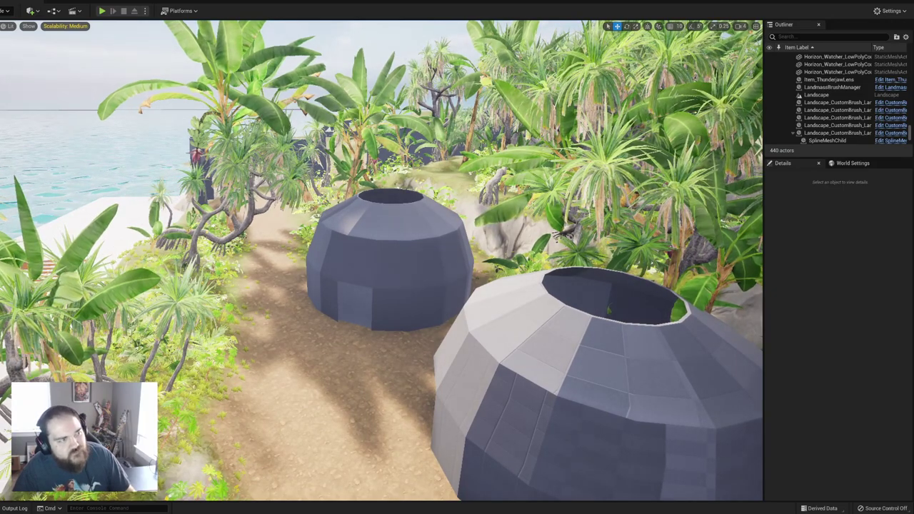
pyautogui.press('F11')
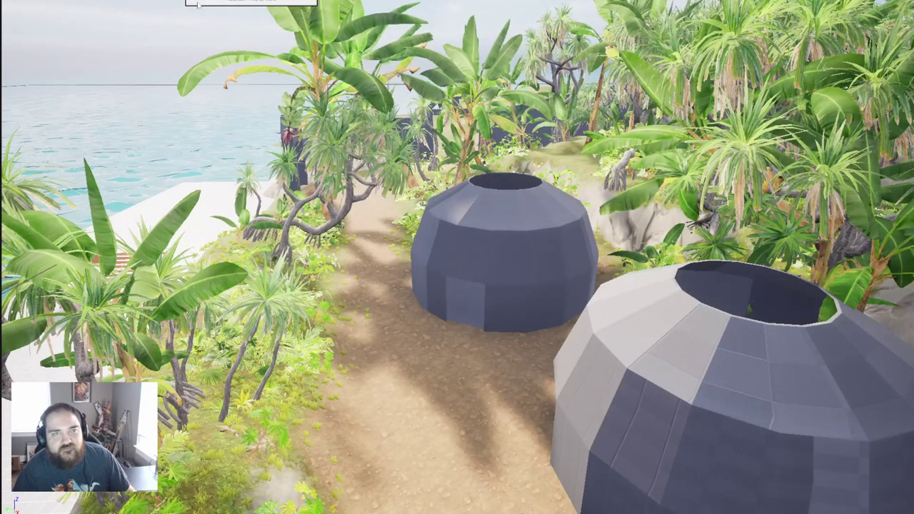
pyautogui.hotkey('alt', 'p')
pyautogui.click(666, 332)
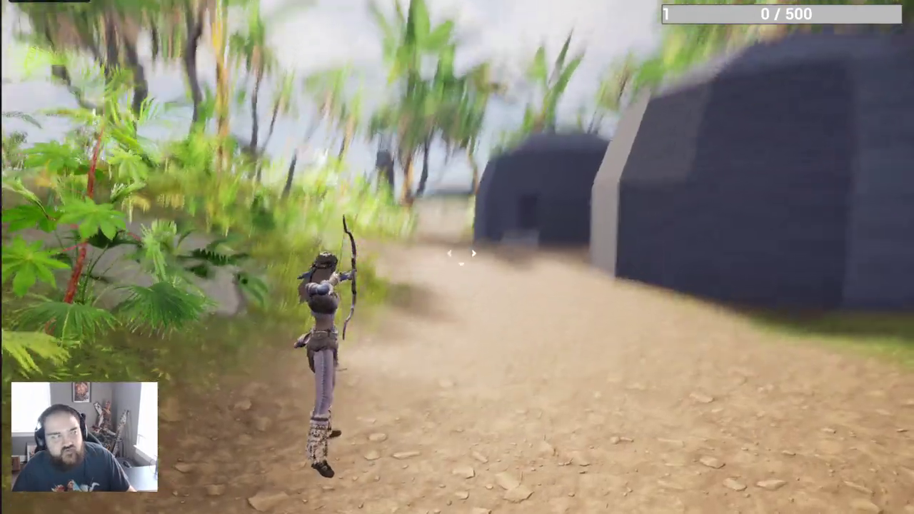
# Step: Run the archer character to the nearest domed hut, look around its interior, and head back outside
pyautogui.press('w')
pyautogui.press('w')
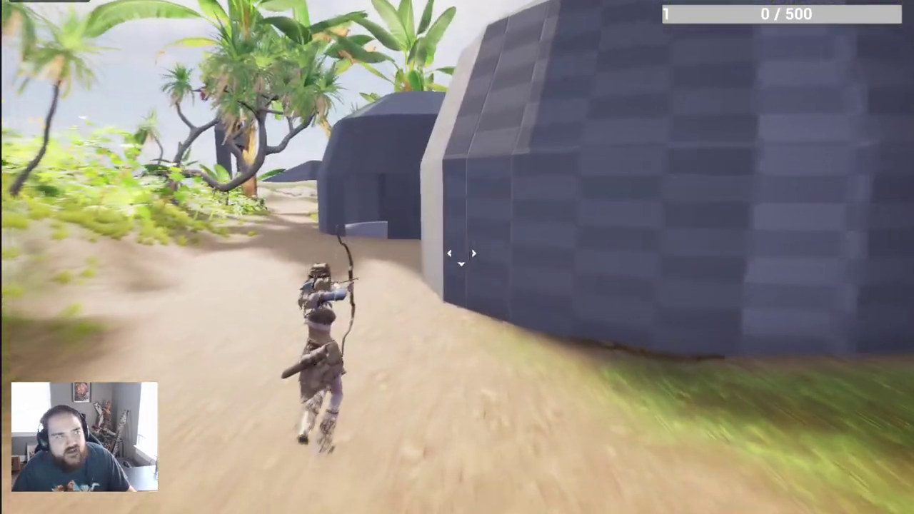
pyautogui.press('a')
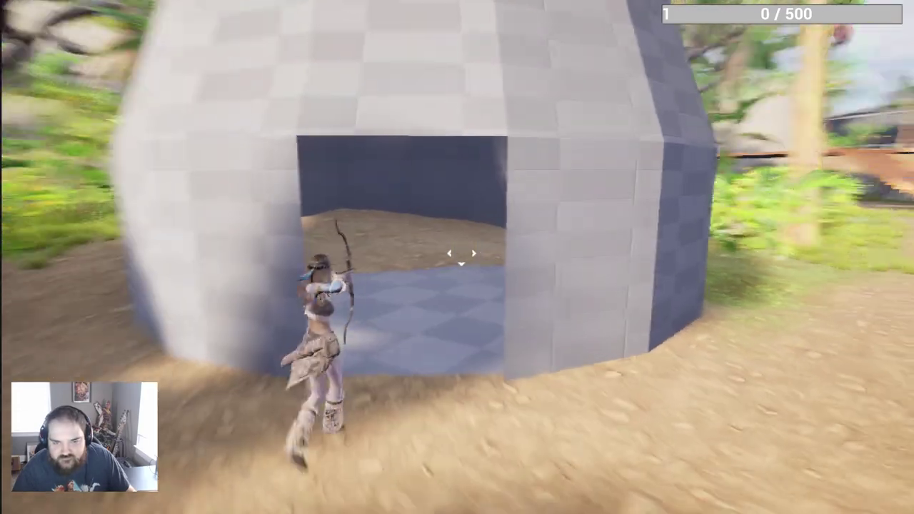
pyautogui.press('w')
pyautogui.press('w')
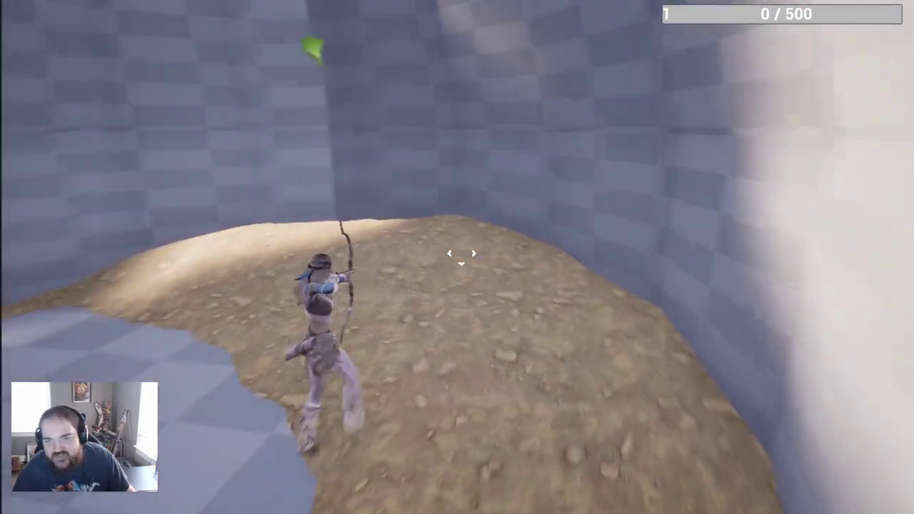
pyautogui.press('w')
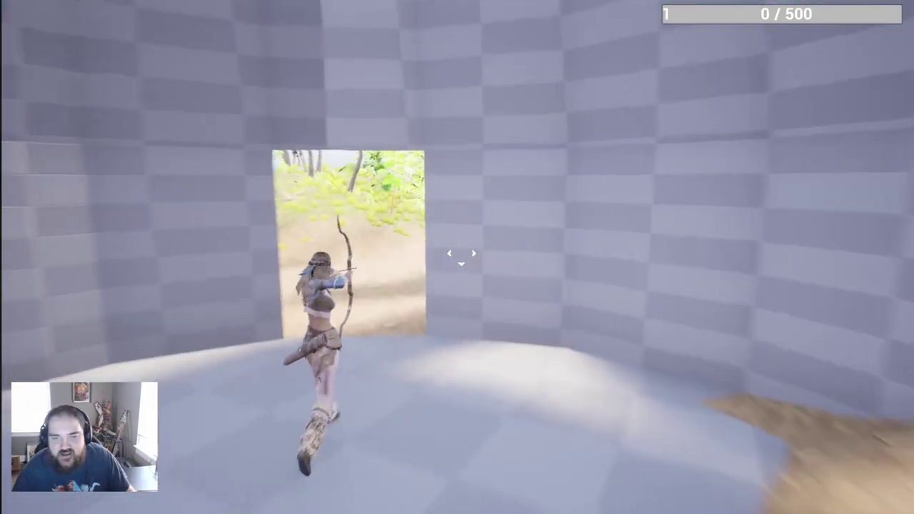
pyautogui.press('w')
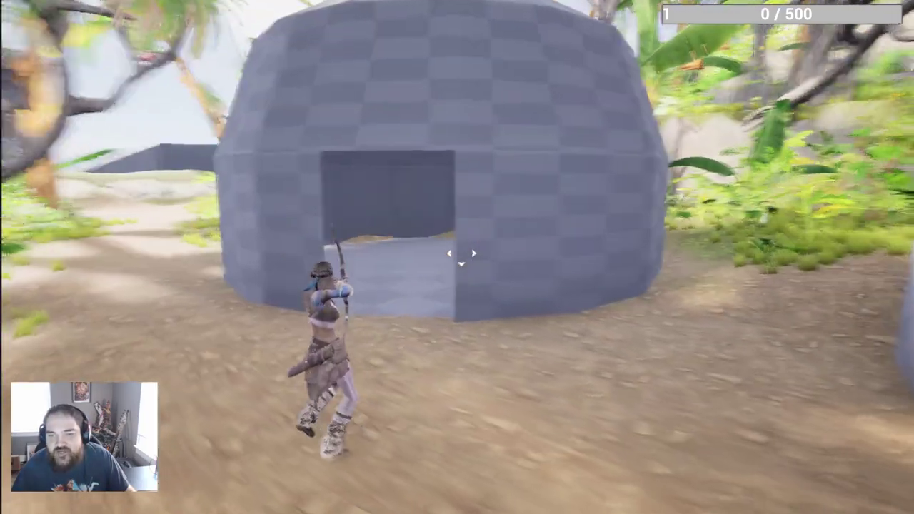
# Step: Run the character into the neighbouring domed hut, inspect its floor and walls, and exit to the path
pyautogui.press('w')
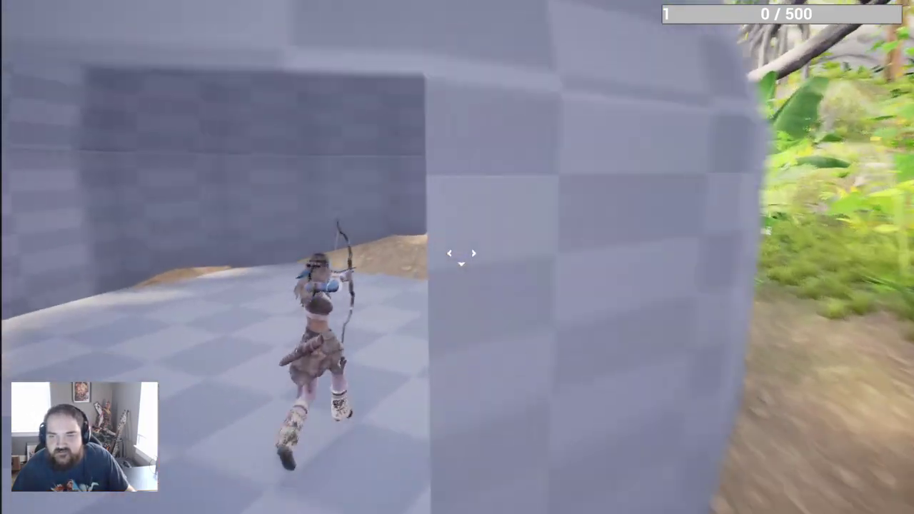
pyautogui.press('w')
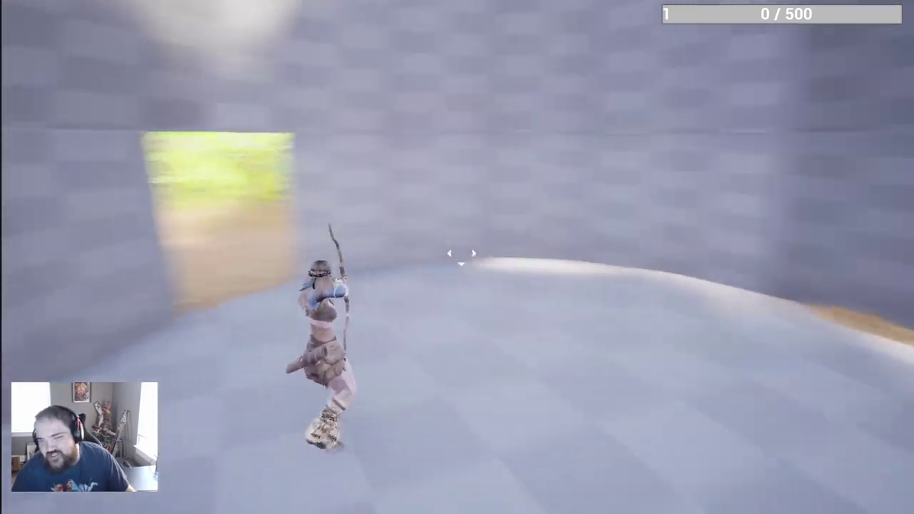
pyautogui.press('w')
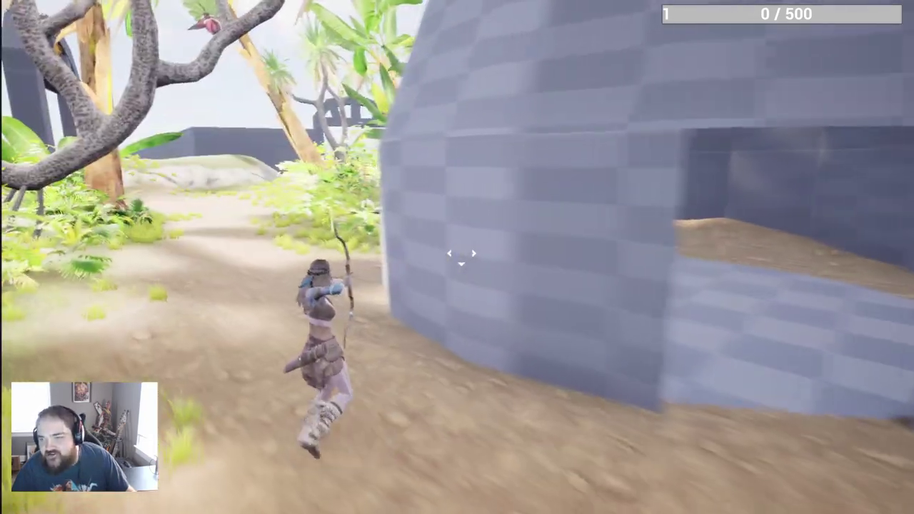
# Step: Run the character along the dirt path and back past both domed huts to view their outer walls and spacing
pyautogui.press('w')
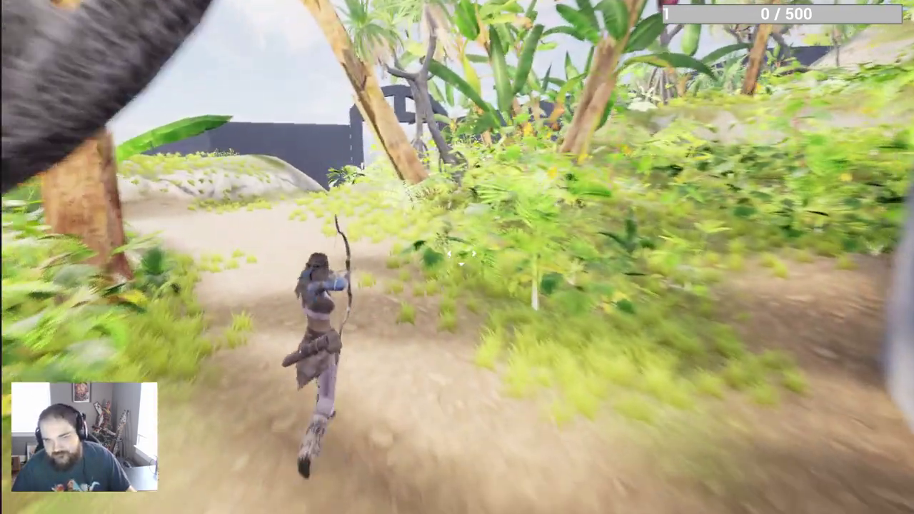
pyautogui.press('w')
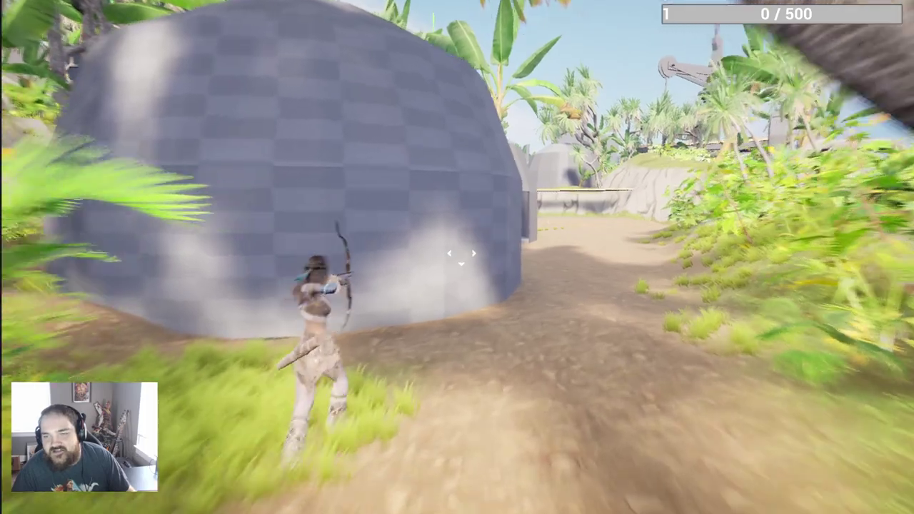
pyautogui.press('w')
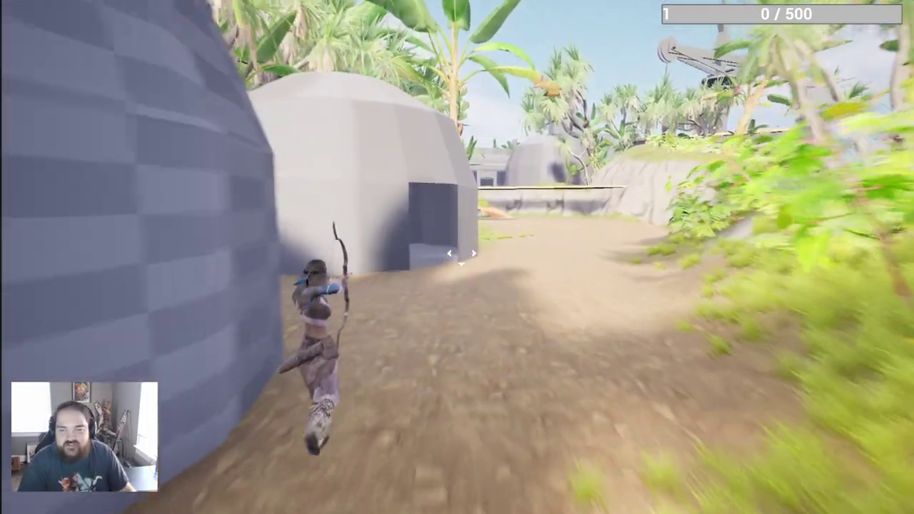
pyautogui.press('w')
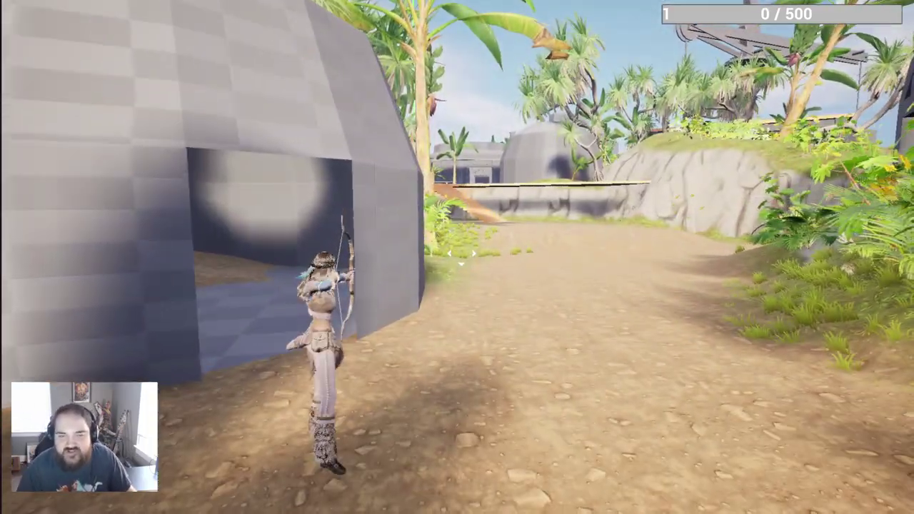
pyautogui.press('d')
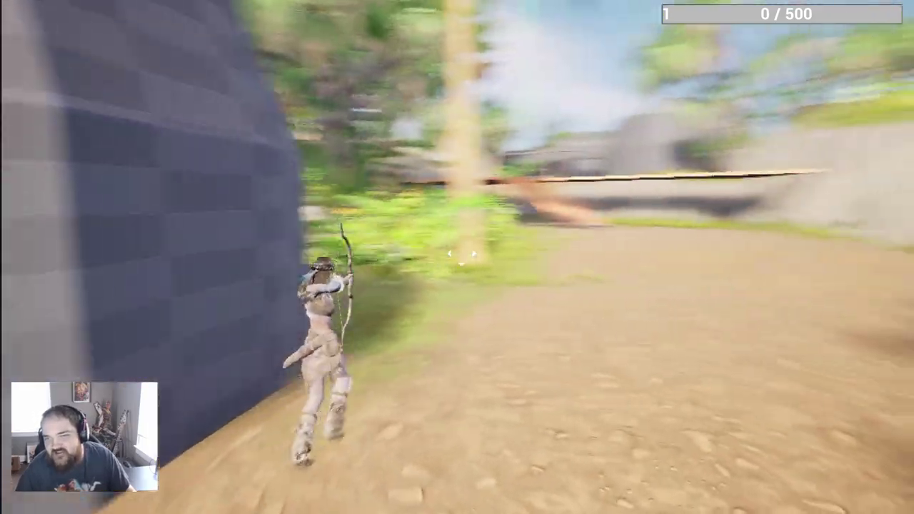
# Step: Turn back to the domed hut nearest the stairway and step into its doorway to examine the floor and interior
pyautogui.press('w')
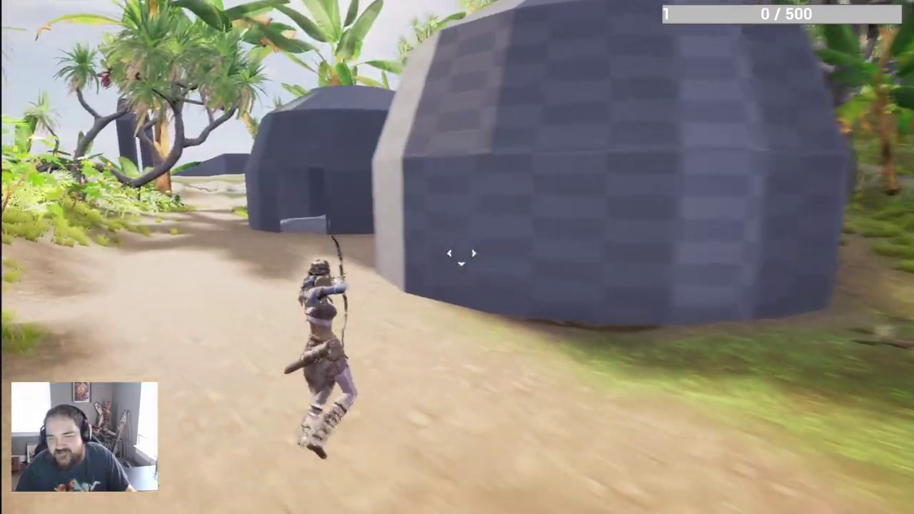
pyautogui.press('w')
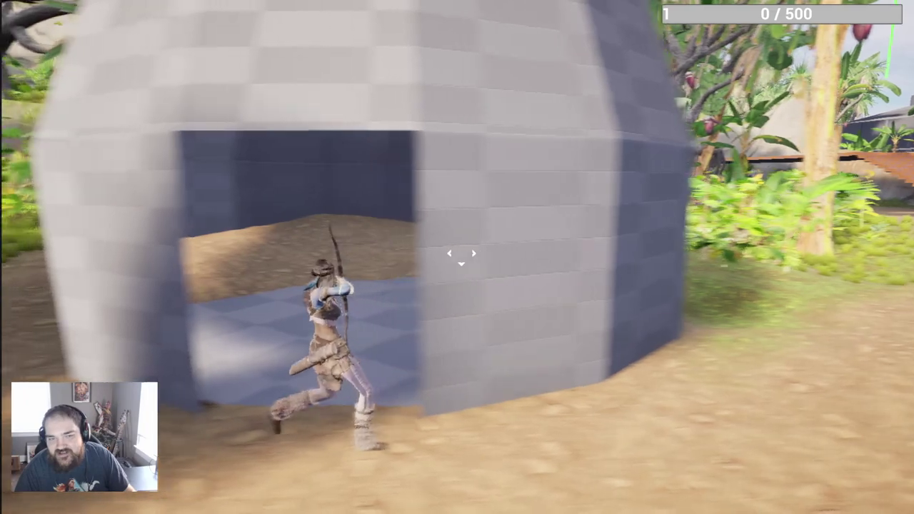
pyautogui.press('w')
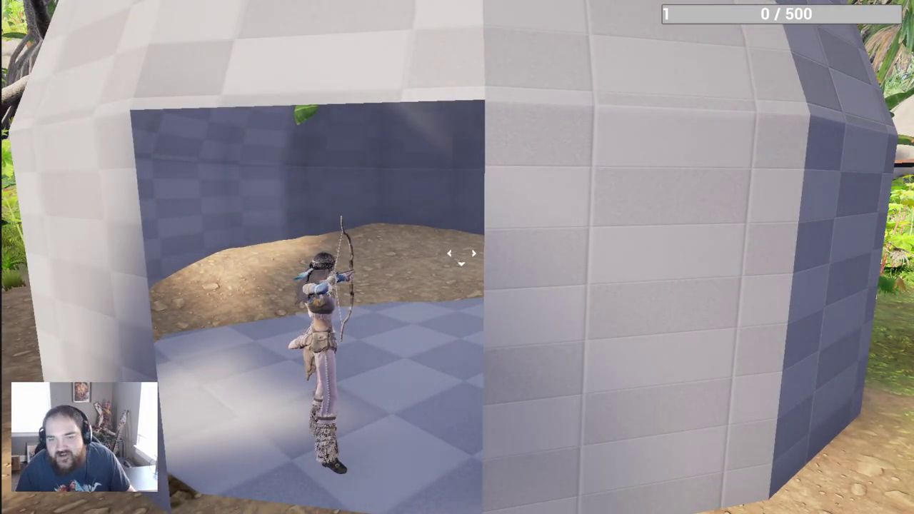
# Step: Run down the dirt path towards the orange stairway, view the seaside archway, and look back at the domed huts
pyautogui.press('w')
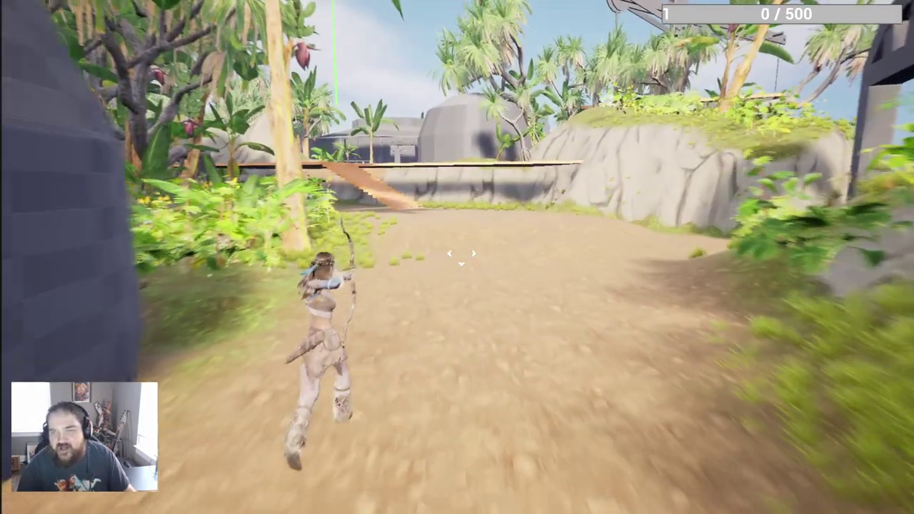
pyautogui.press('w')
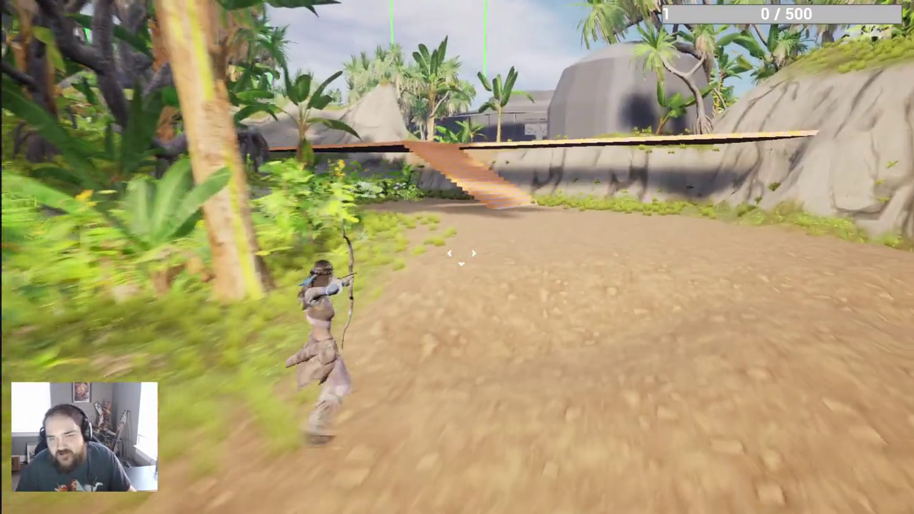
pyautogui.press('w')
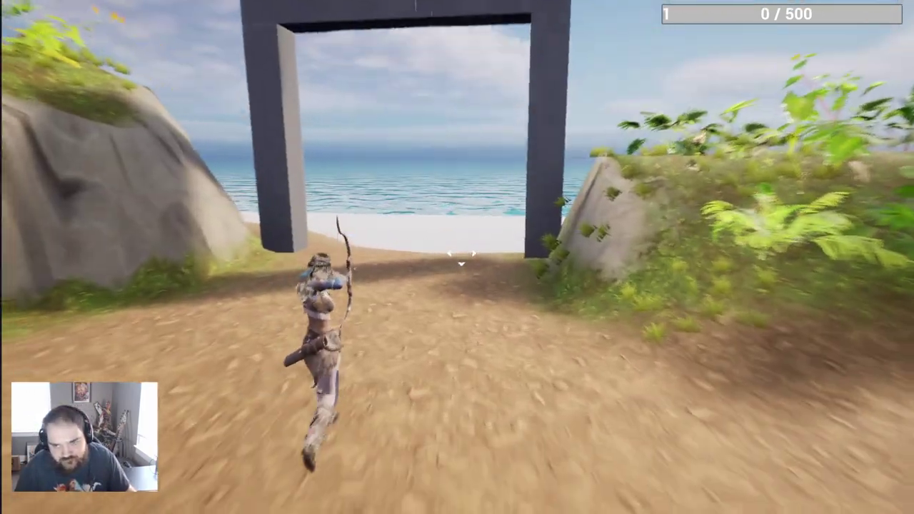
pyautogui.press('w')
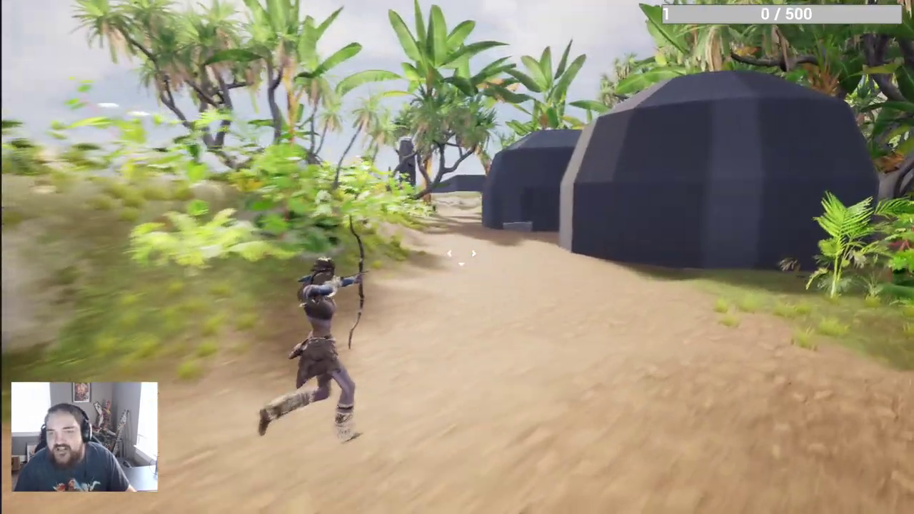
# Step: Climb the grassy ridge opposite the domed huts and follow it between the trees, viewing the beach and path below
pyautogui.press('w')
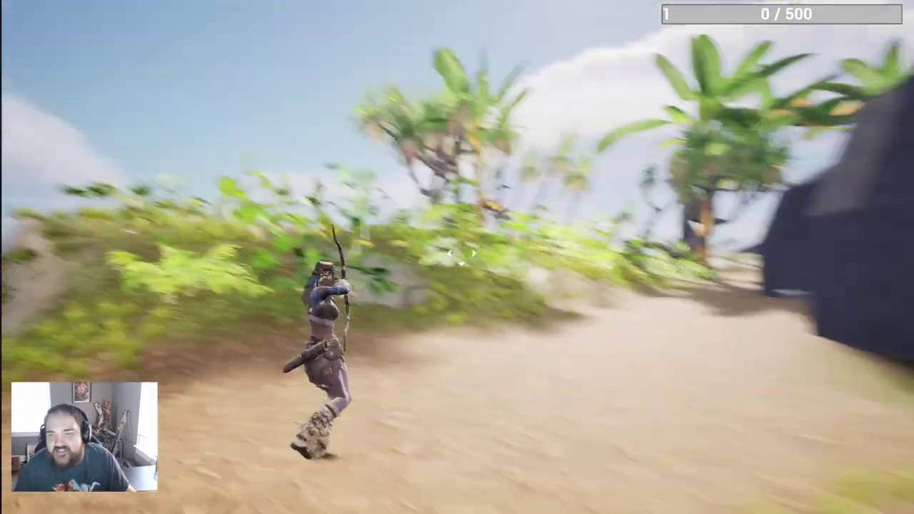
pyautogui.press('w')
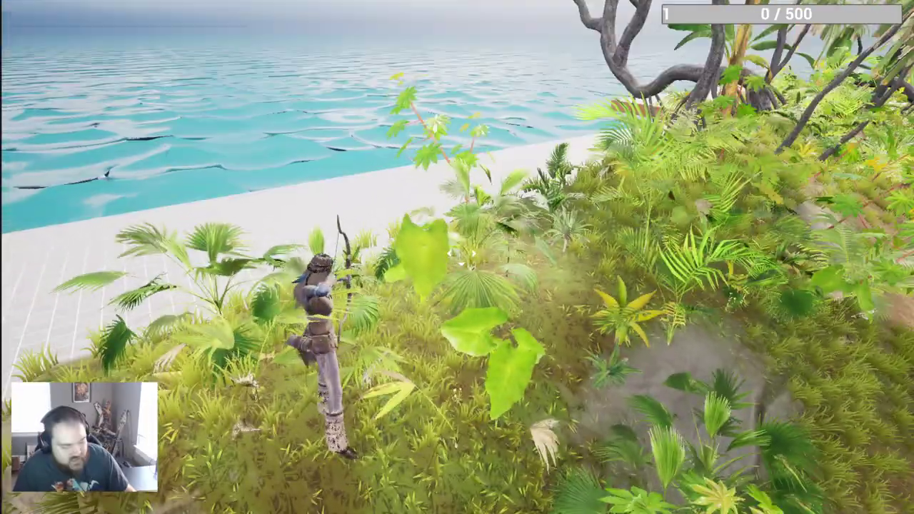
pyautogui.press('w')
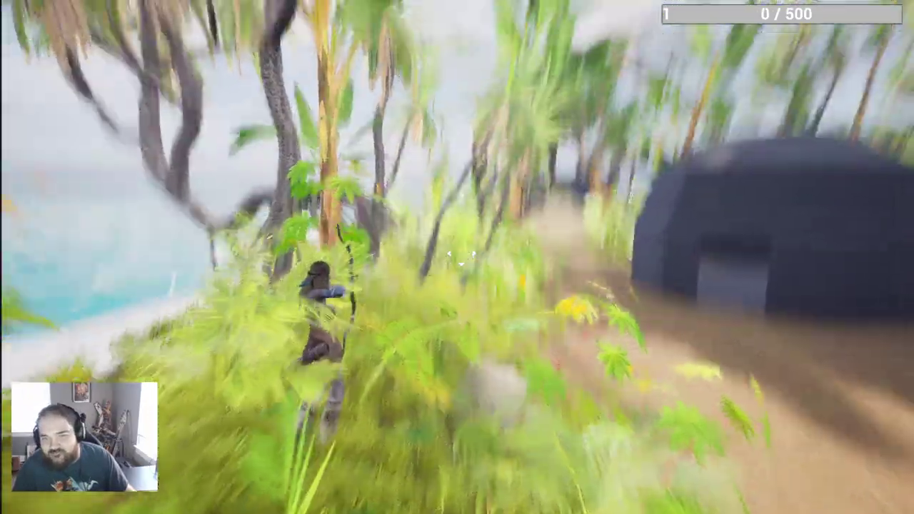
pyautogui.press('w')
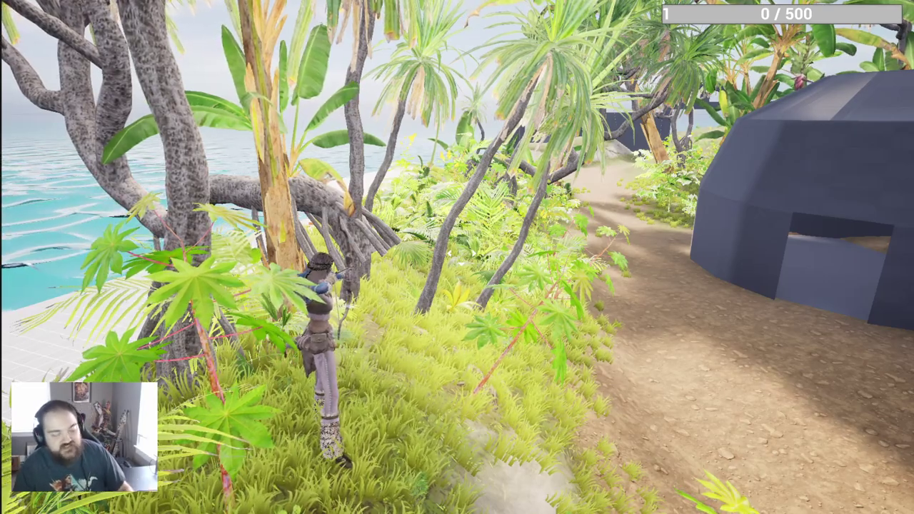
pyautogui.press('w')
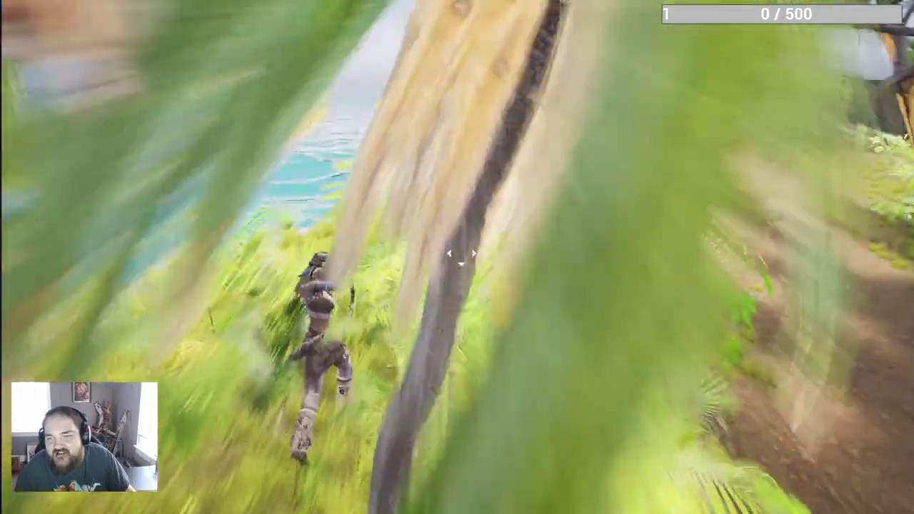
pyautogui.click(461, 253)
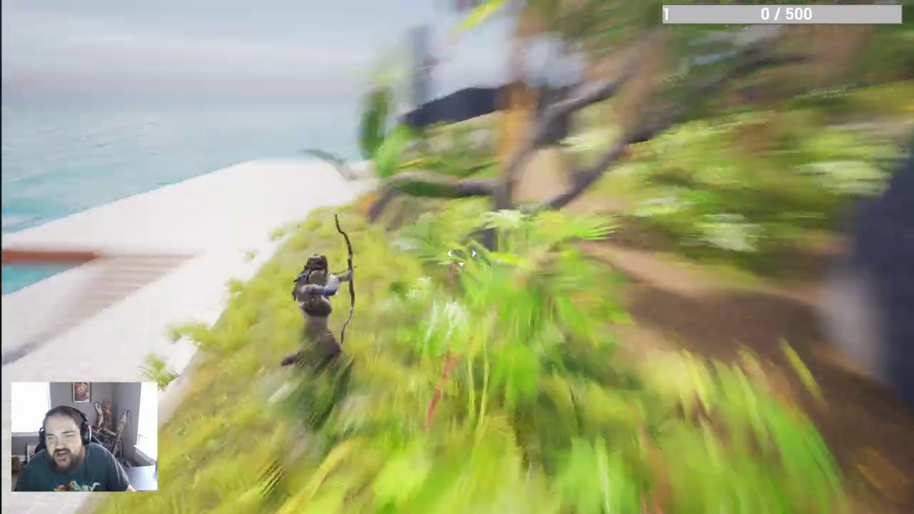
# Step: Follow the ridge down to the white gridded beach and examine the orange-edged steps and drop beside the cliff
pyautogui.press('w')
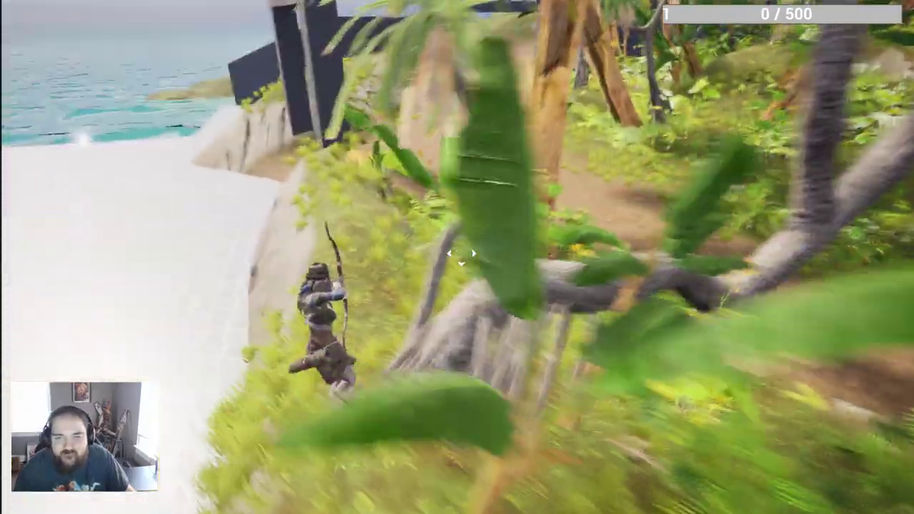
pyautogui.press('w')
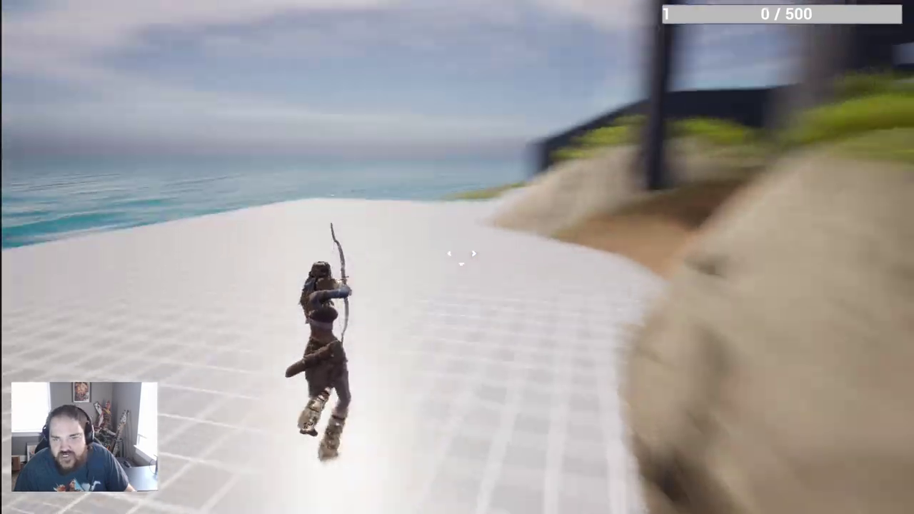
pyautogui.press('w')
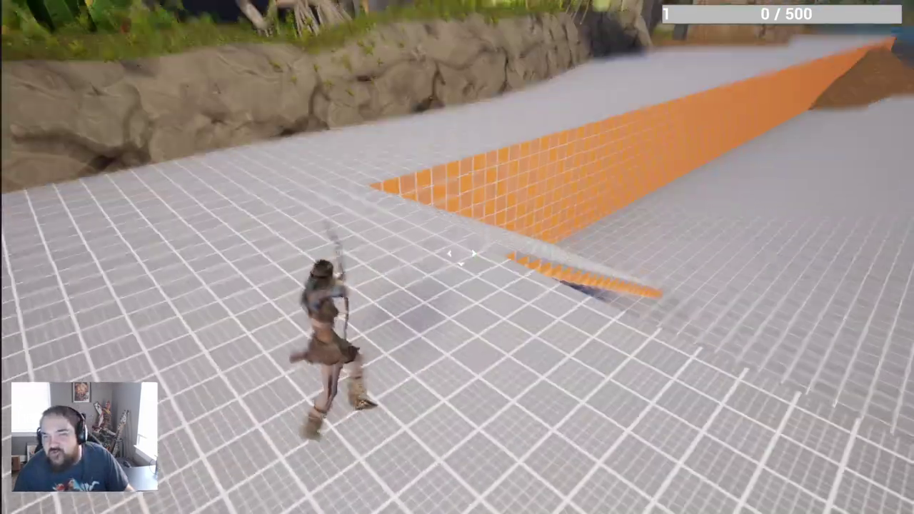
pyautogui.press('w')
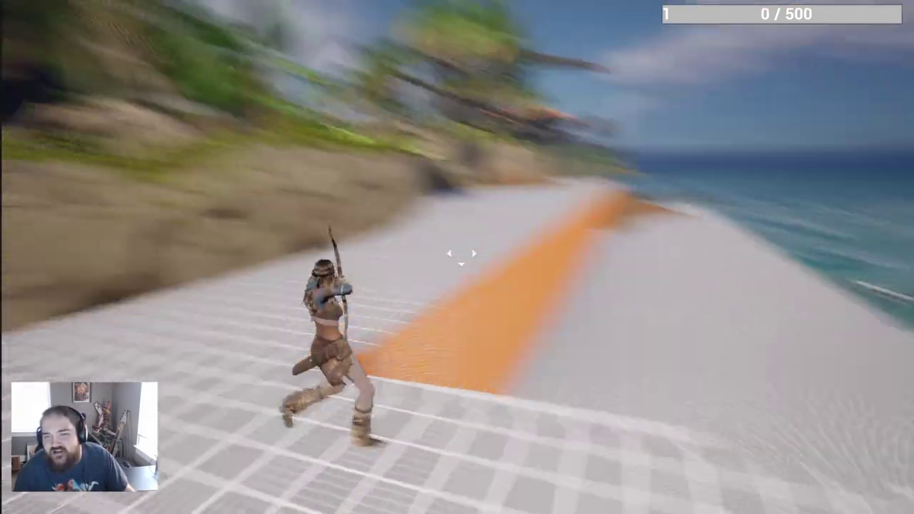
pyautogui.press('w')
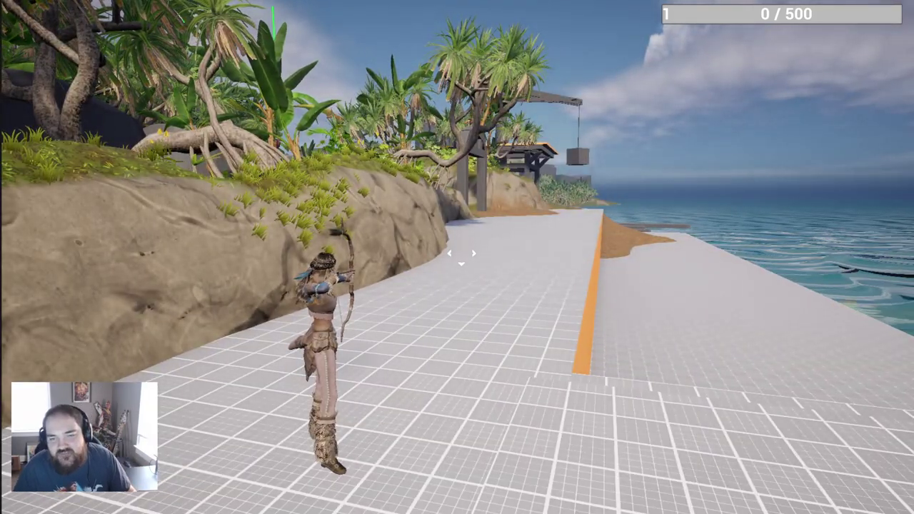
# Step: Run down the gridded steps beside the orange wall and continue along the shore to the archway
pyautogui.press('d')
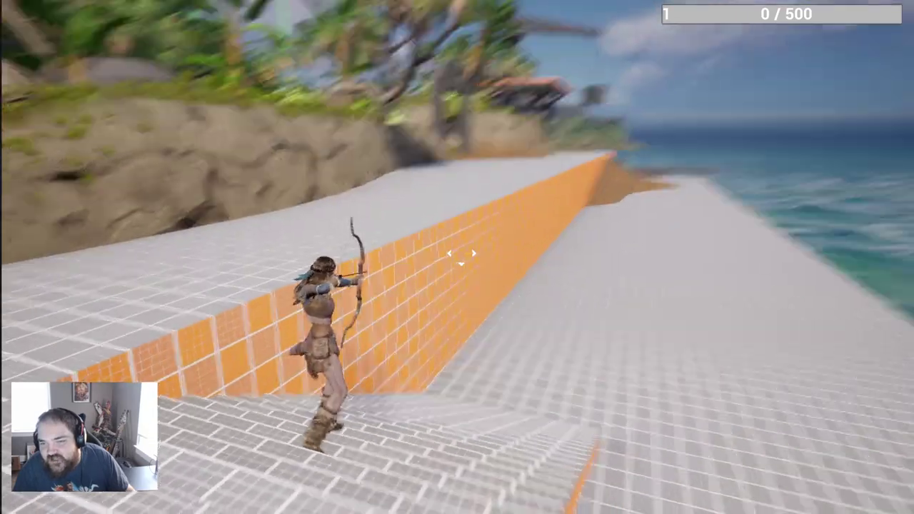
pyautogui.press('w')
pyautogui.press('a')
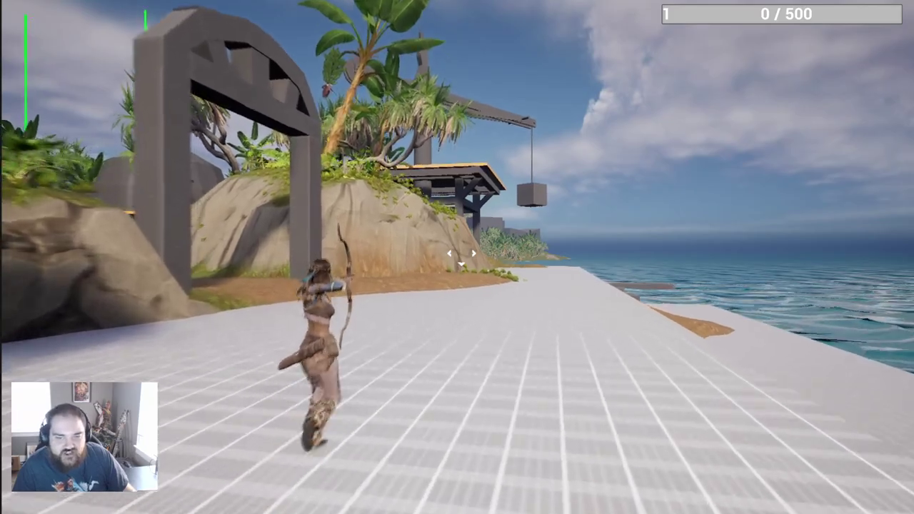
# Step: Run through the seaside archway and across the dirt clearing to the foot of the orange stairway
pyautogui.press('w')
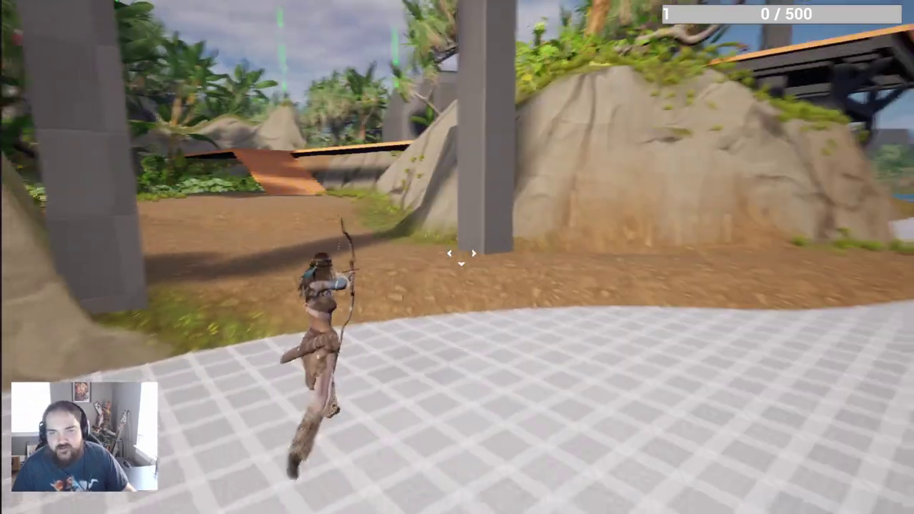
pyautogui.press('w')
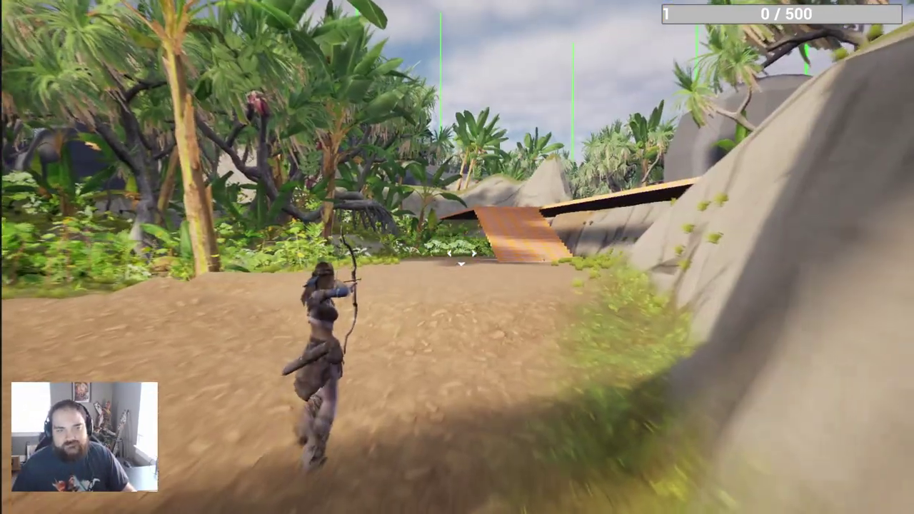
pyautogui.rightClick(461, 254)
pyautogui.press('w')
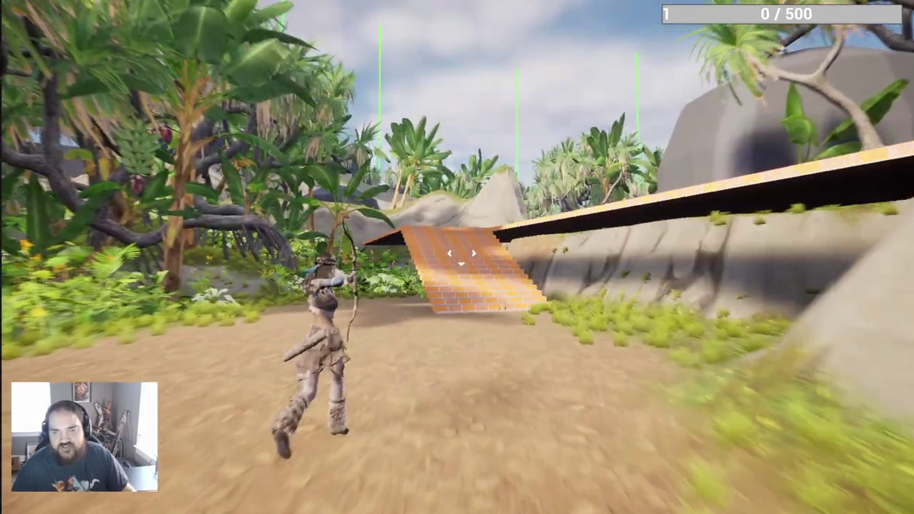
pyautogui.press('w')
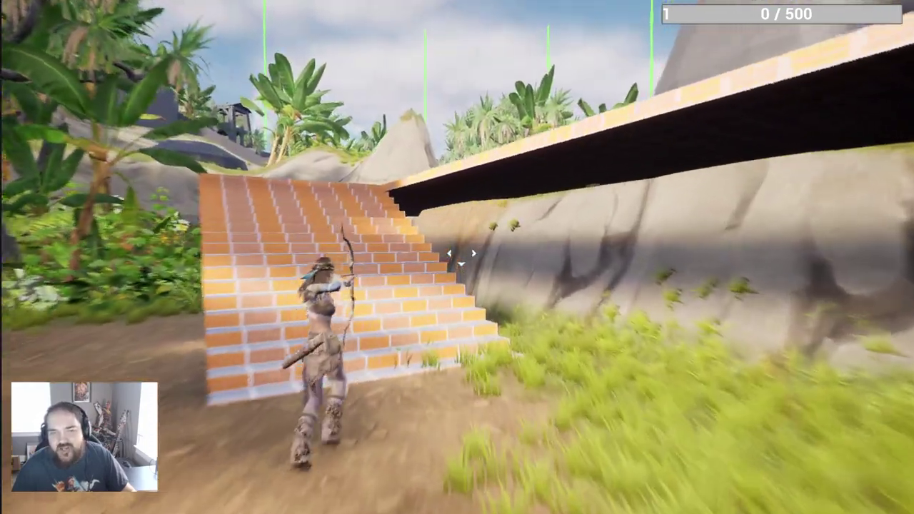
# Step: Climb the orange stairway, cross the gridded platform past the domed hut, and view the large round building
pyautogui.press('w')
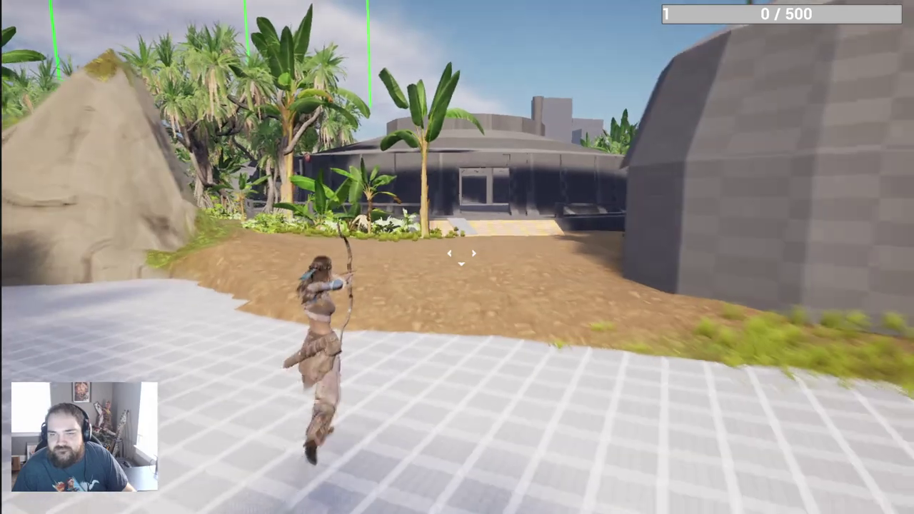
pyautogui.press('w')
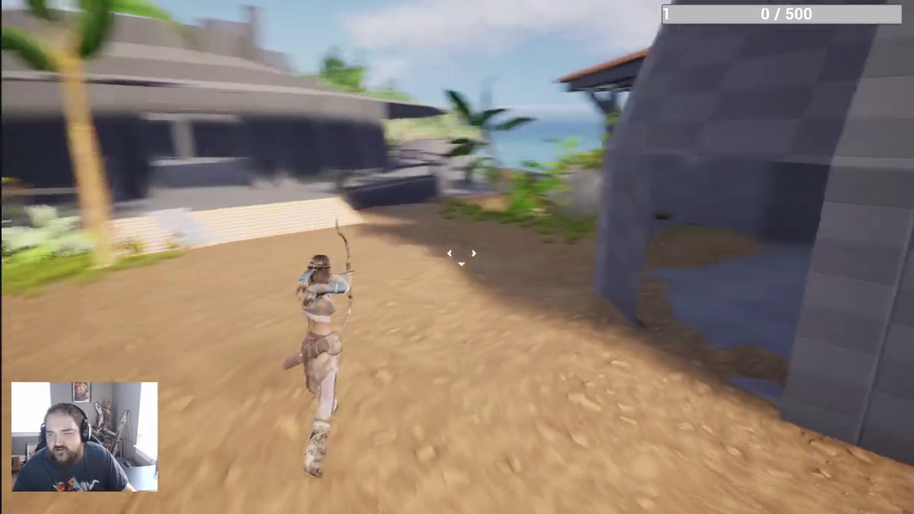
pyautogui.press('w')
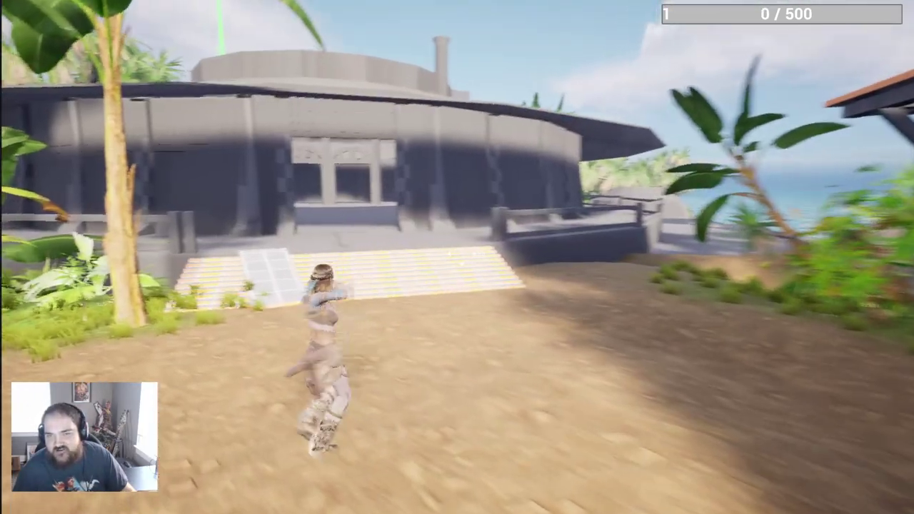
# Step: Look from the round building towards the watchtower path and run beside the large rock to examine its grassy base
pyautogui.press('w')
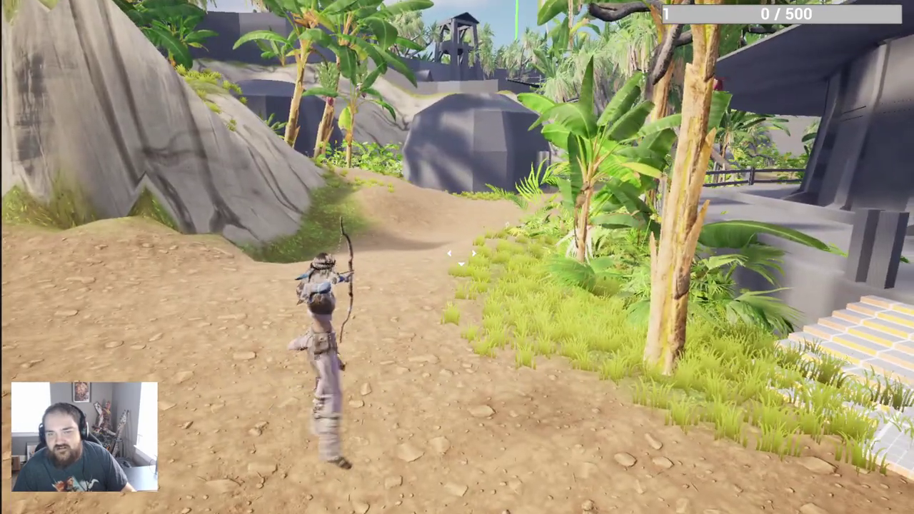
pyautogui.press('w')
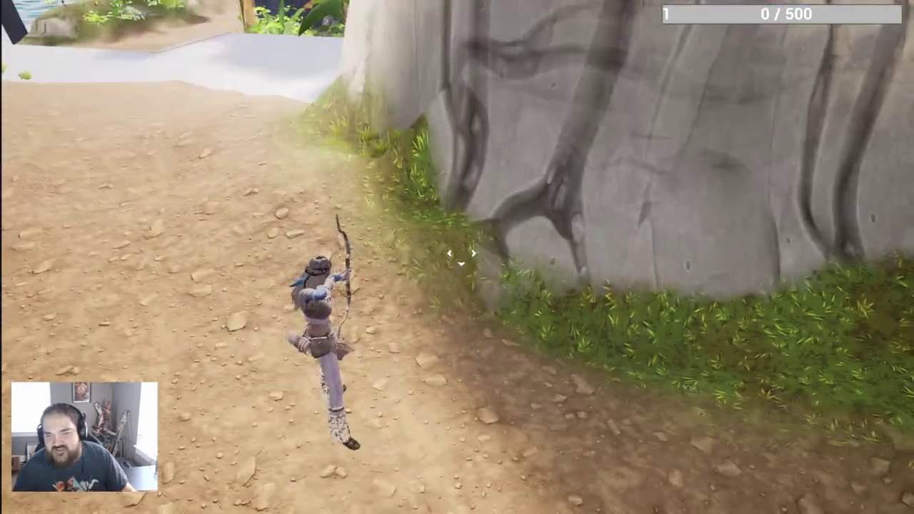
pyautogui.press('w')
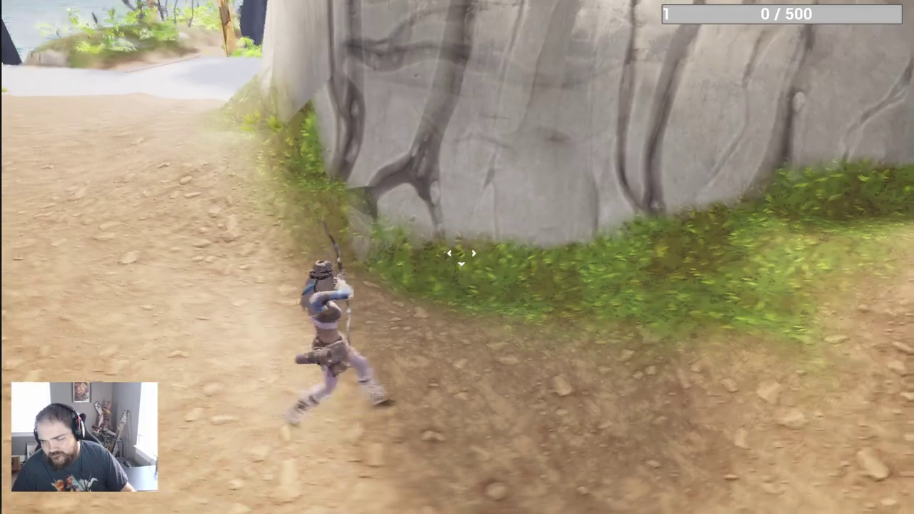
# Step: Run around the large rock to examine its grassy base and the dirt path, and return to the front of the round building
pyautogui.press('w')
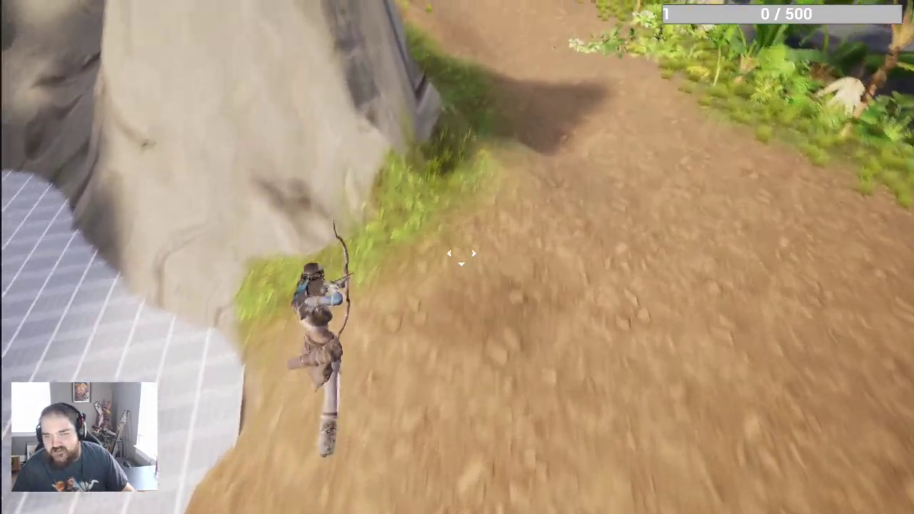
pyautogui.press('w')
pyautogui.press('w')
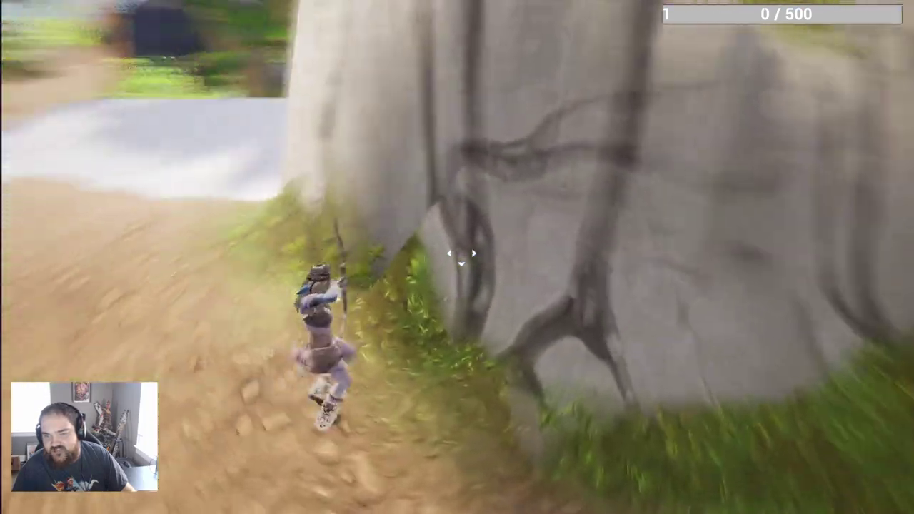
pyautogui.press('w')
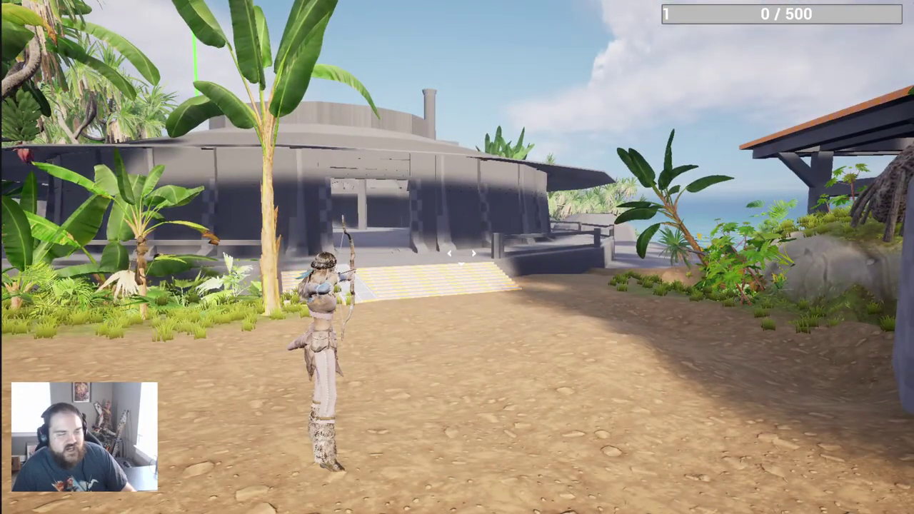
# Step: Approach the round building's entrance and examine the wide gridded stairs and the ramp set into them from several angles
pyautogui.press('w')
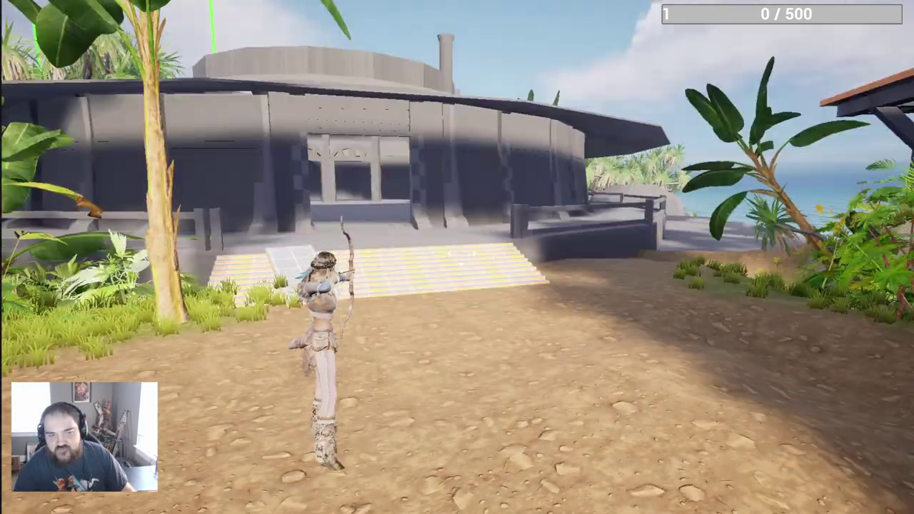
pyautogui.press('w')
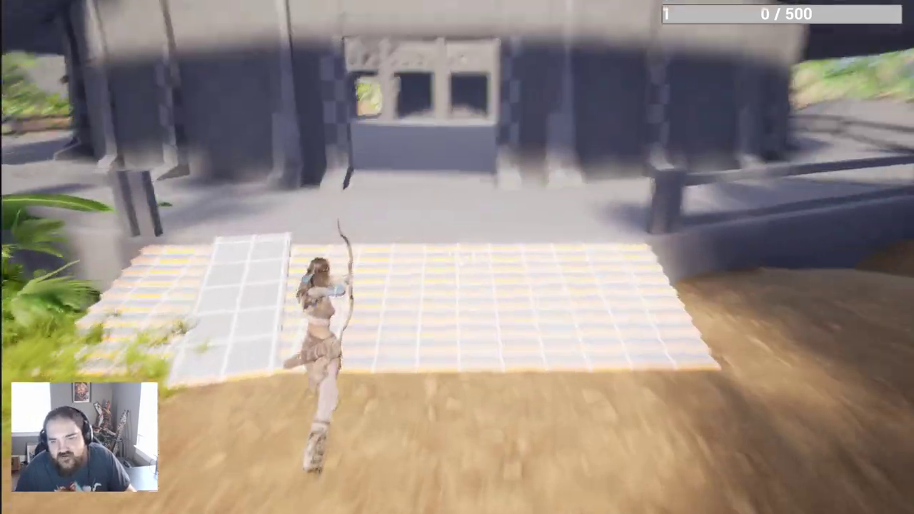
pyautogui.press('d')
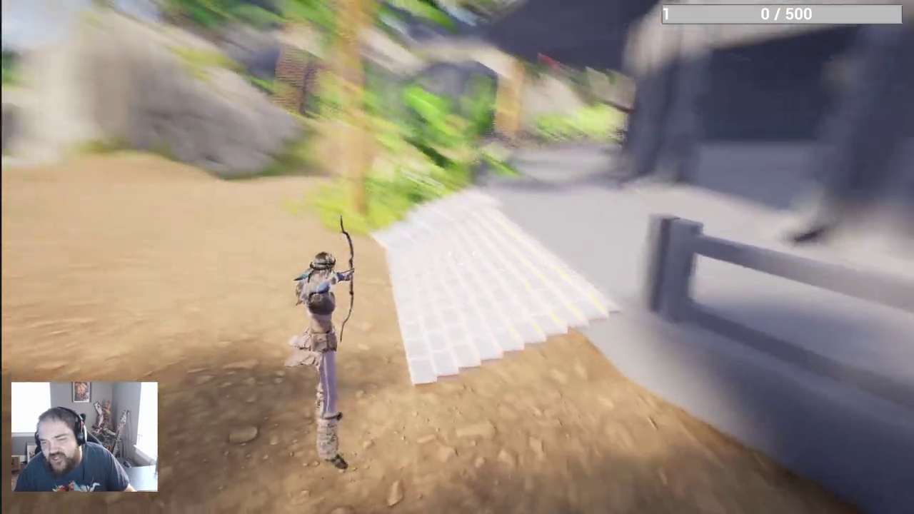
pyautogui.press('w')
pyautogui.press('w')
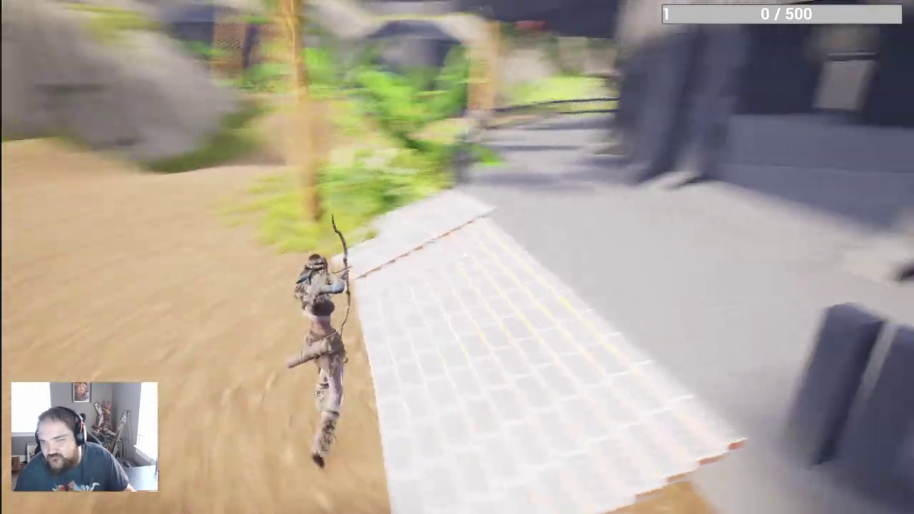
pyautogui.press('s')
pyautogui.press('w')
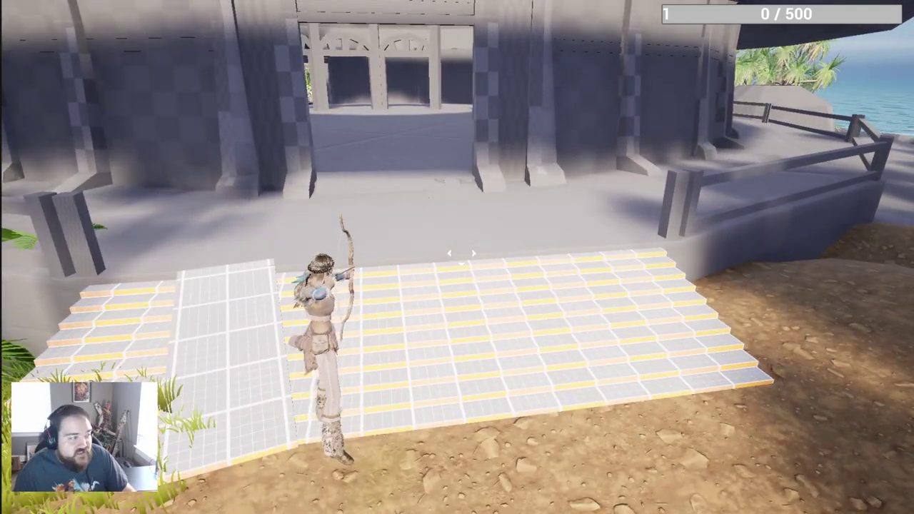
pyautogui.press('w')
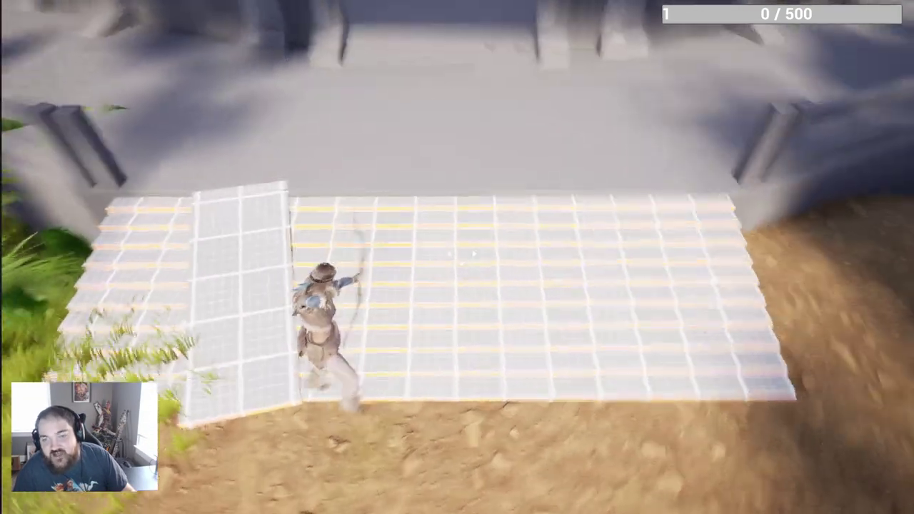
pyautogui.press('w')
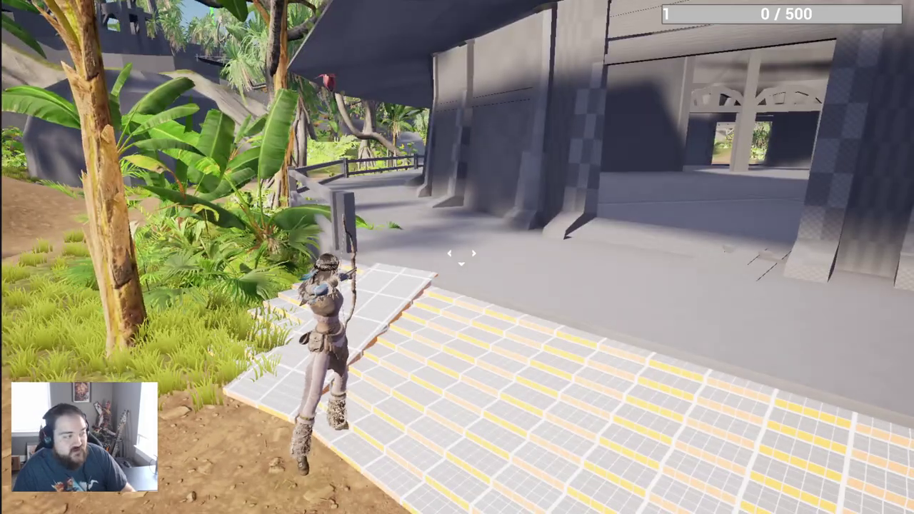
# Step: Climb the gridded stairs to the round building's porch and enter through the large front doorway
pyautogui.press('w')
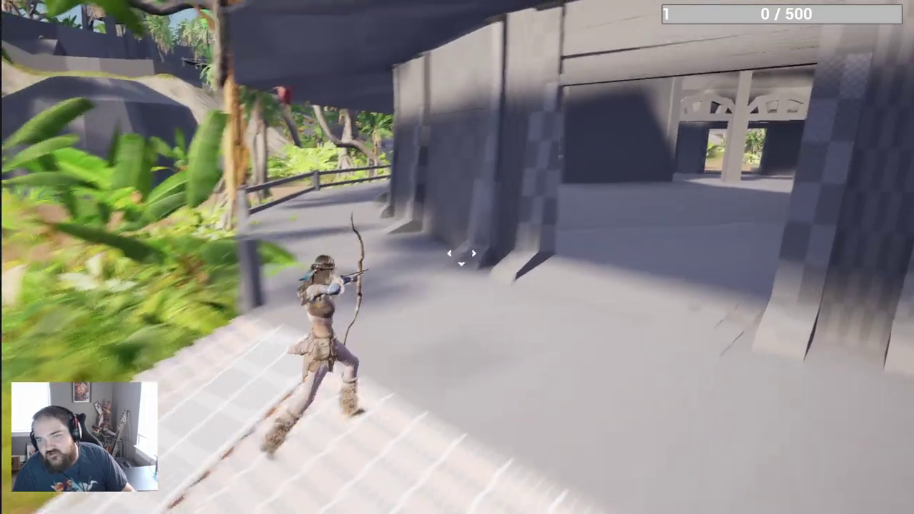
pyautogui.press('w')
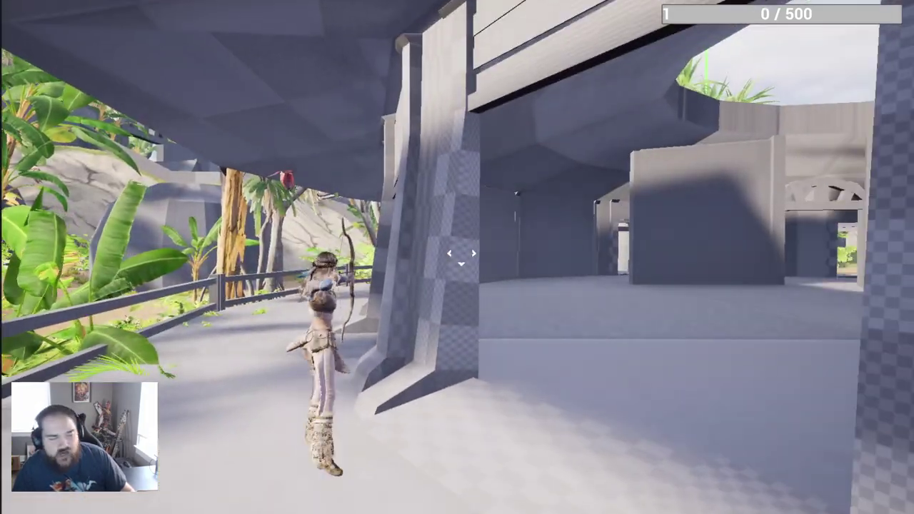
pyautogui.press('w')
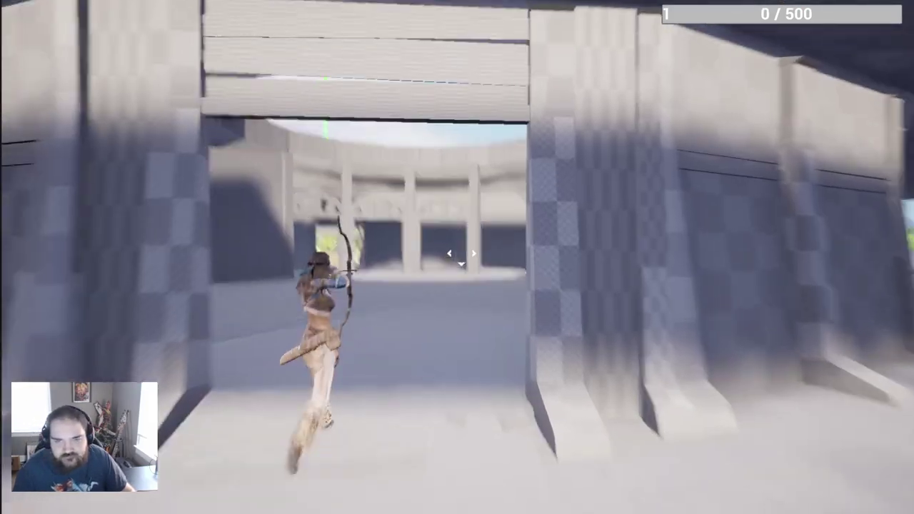
pyautogui.press('w')
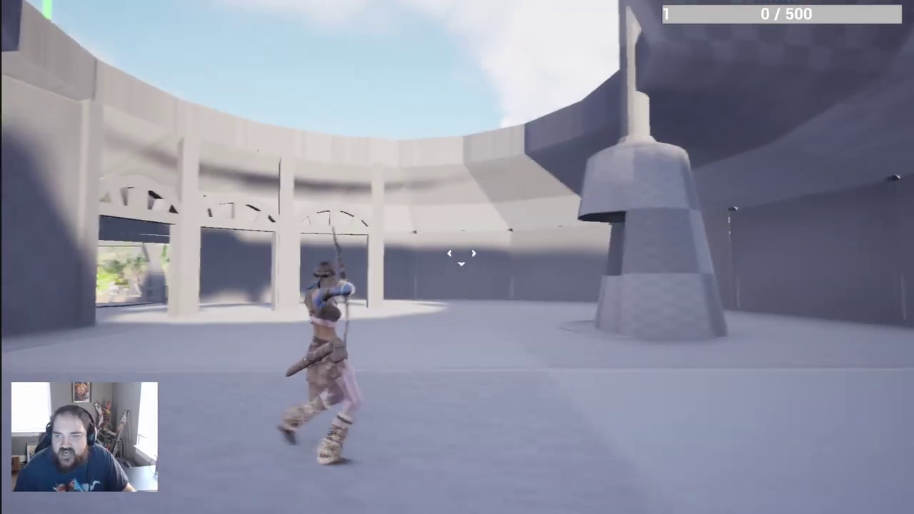
# Step: Cross the round building's open-roofed interior and leave through another doorway into the dirt clearing with the domed huts
pyautogui.press('w')
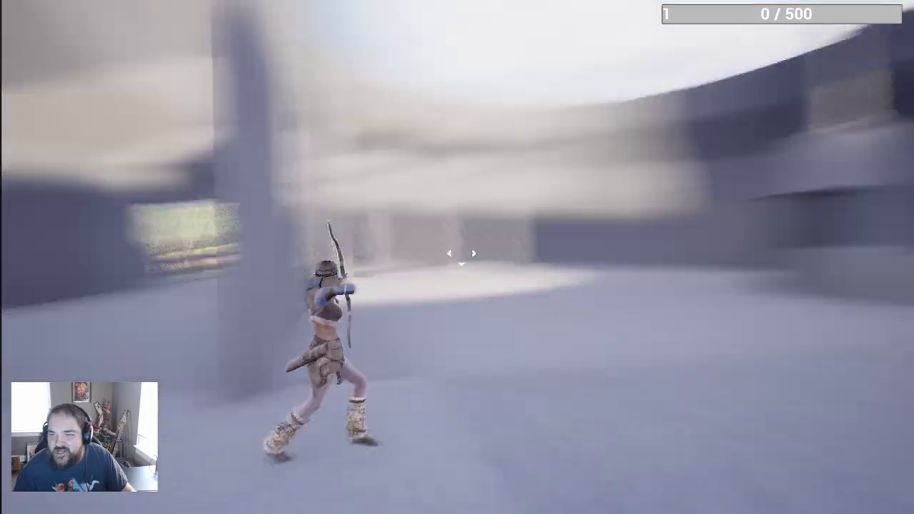
pyautogui.press('w')
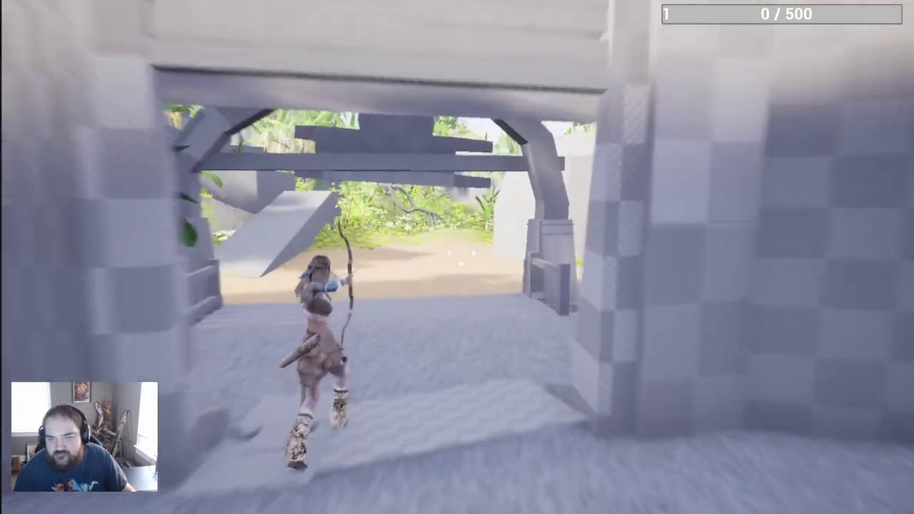
pyautogui.press('w')
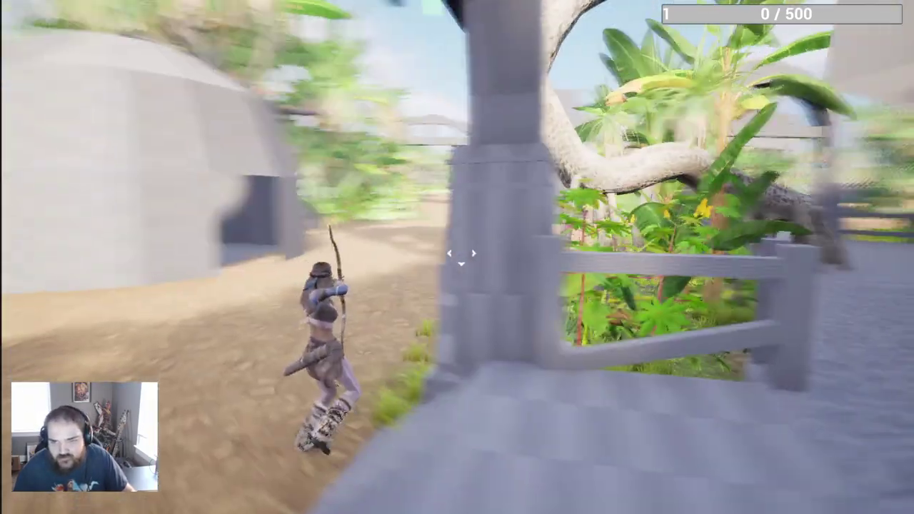
pyautogui.press('w')
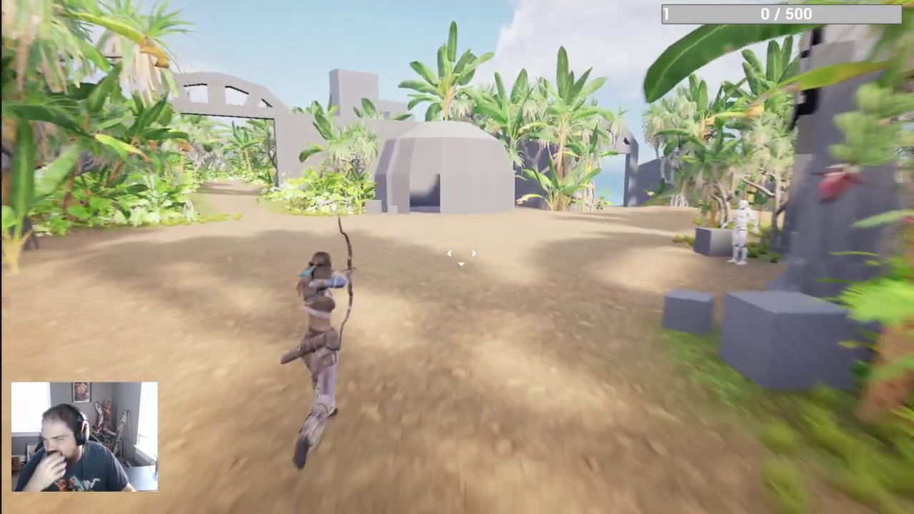
# Step: Run across the clearing to the domed hut, inspect its doorway, and back away to view the hut and surrounding plants
pyautogui.press('w')
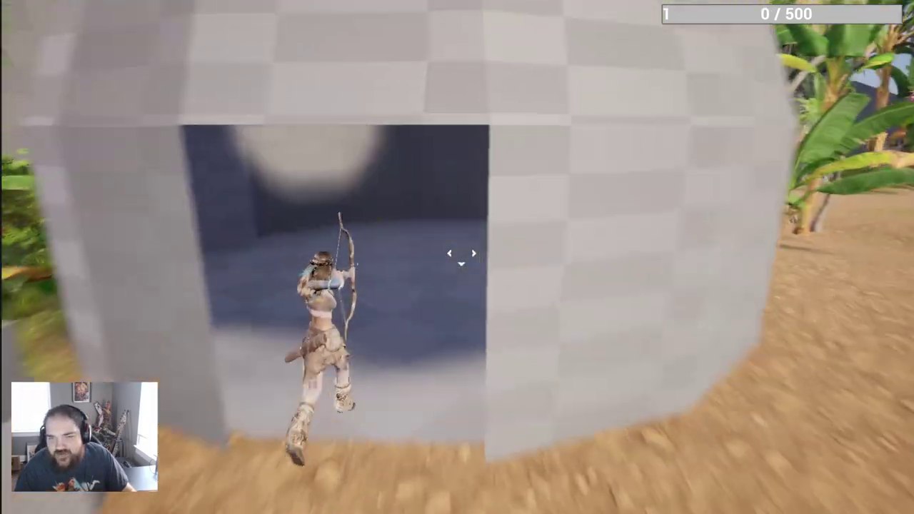
pyautogui.press('w')
pyautogui.press('s')
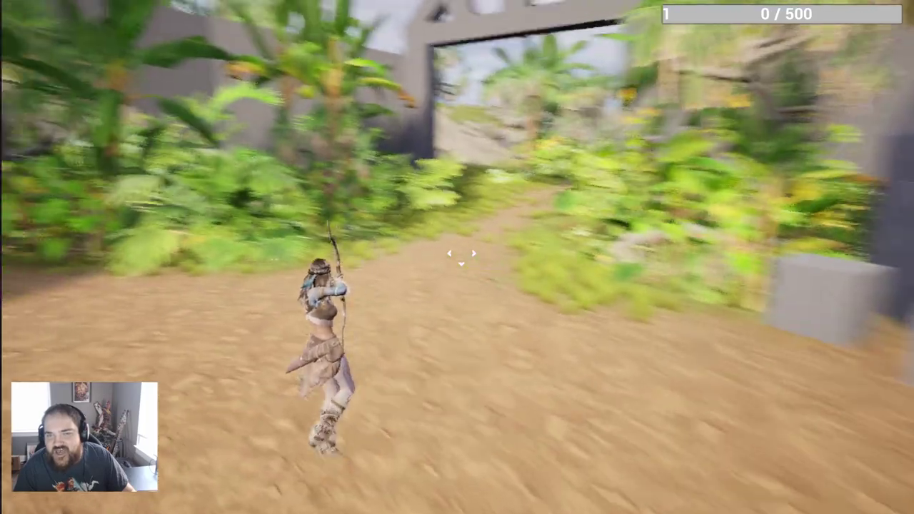
pyautogui.press('w')
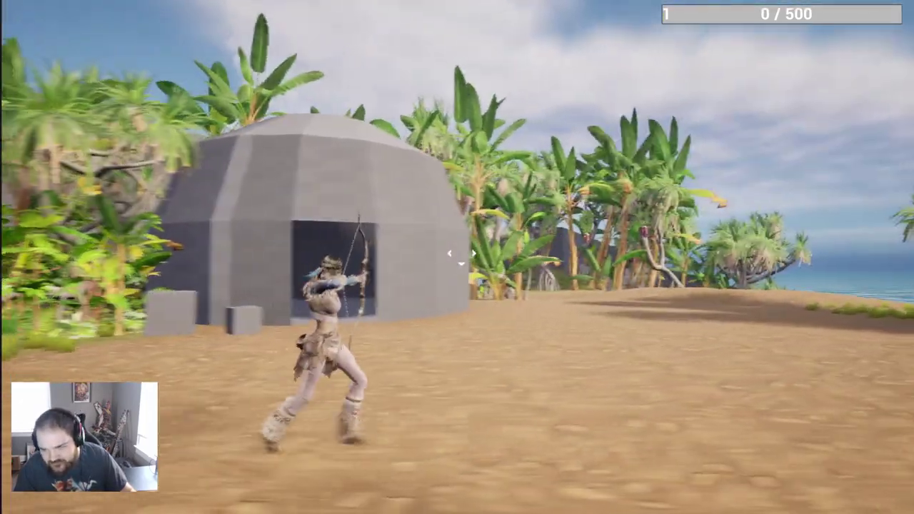
pyautogui.press('w')
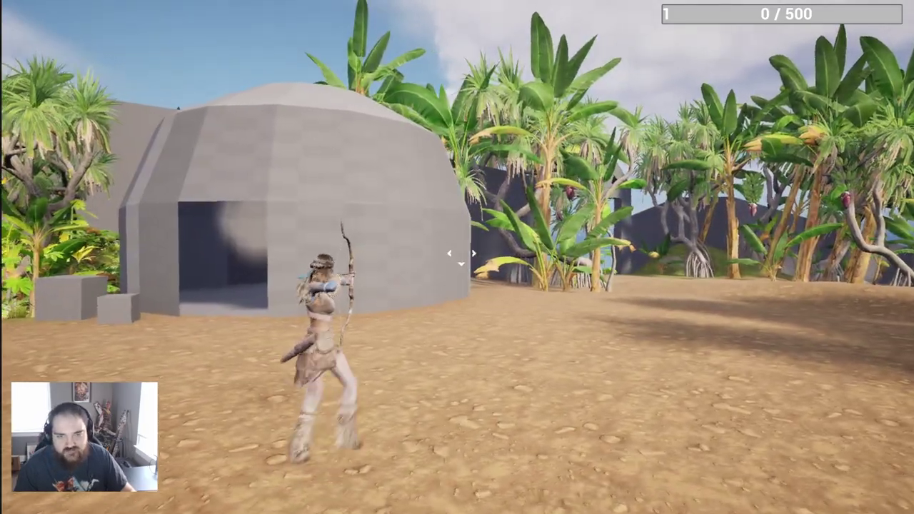
# Step: Run from the hut across the dirt clearing and through the archway in the wall onto the grassy hill
pyautogui.press('w')
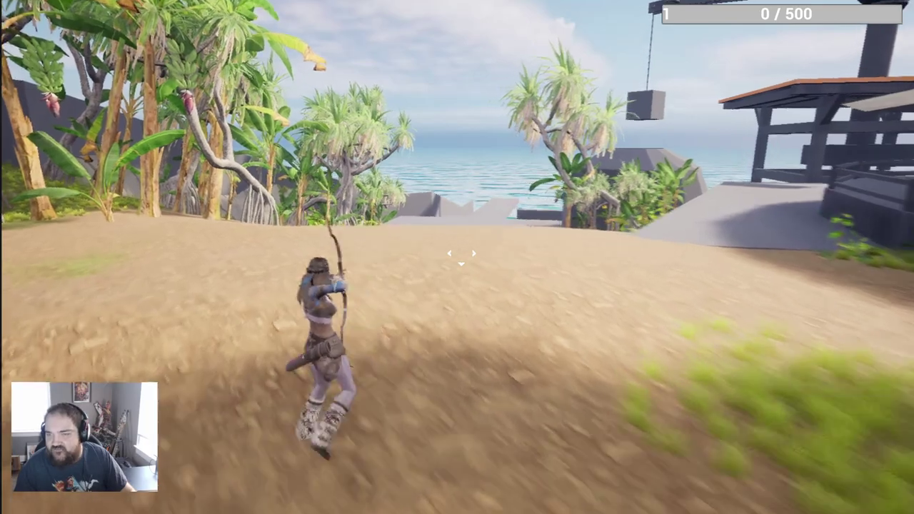
pyautogui.press('w')
pyautogui.press('w')
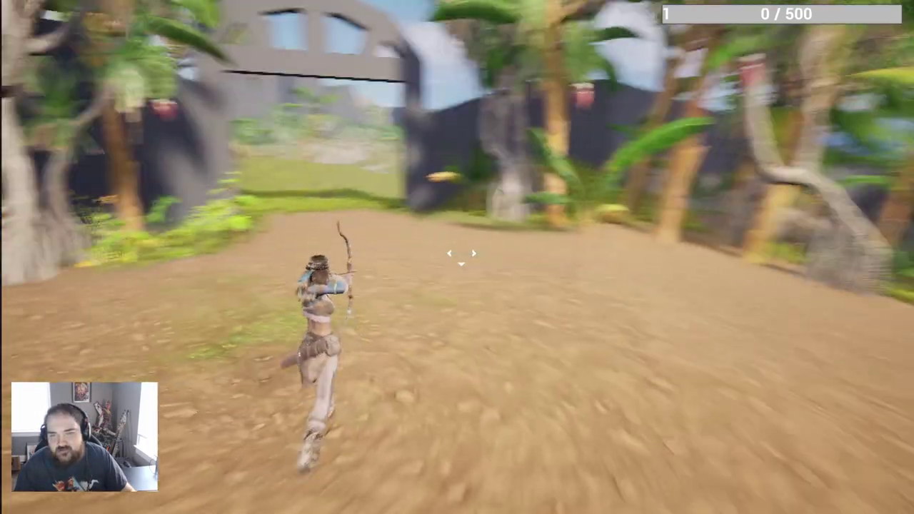
pyautogui.press('w')
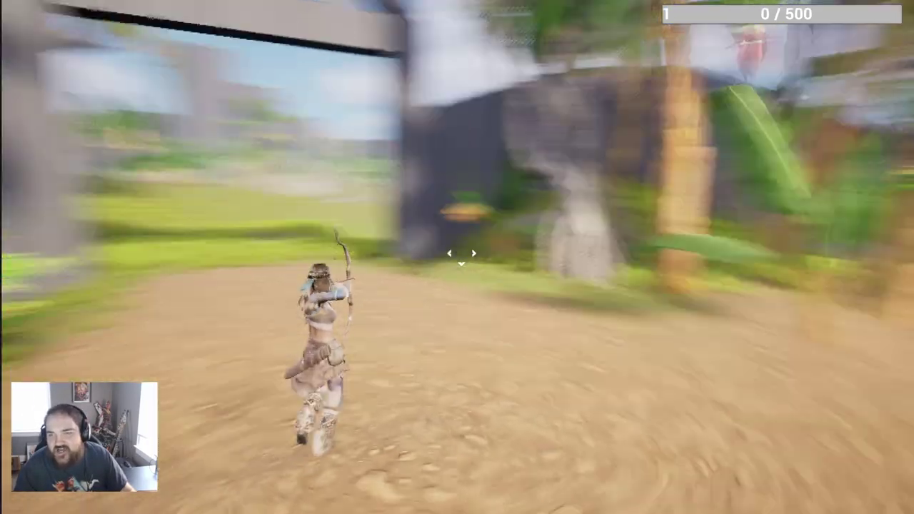
pyautogui.press('w')
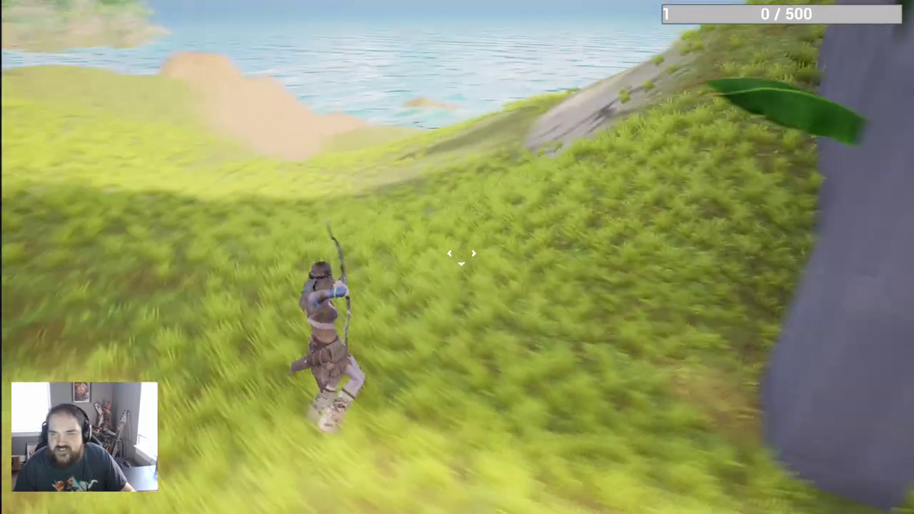
# Step: View the sea from the grassy slope, and turn back to look at the rocky mound and archway wall
pyautogui.press('w')
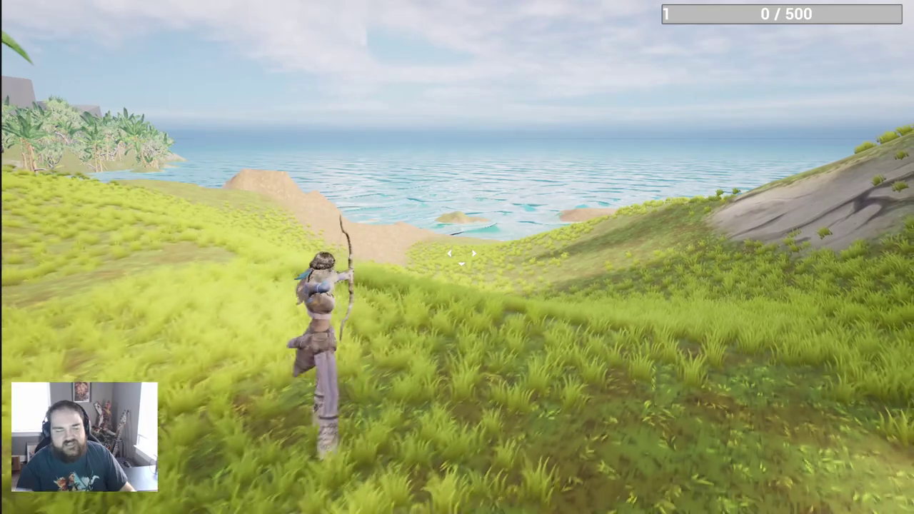
pyautogui.press('w')
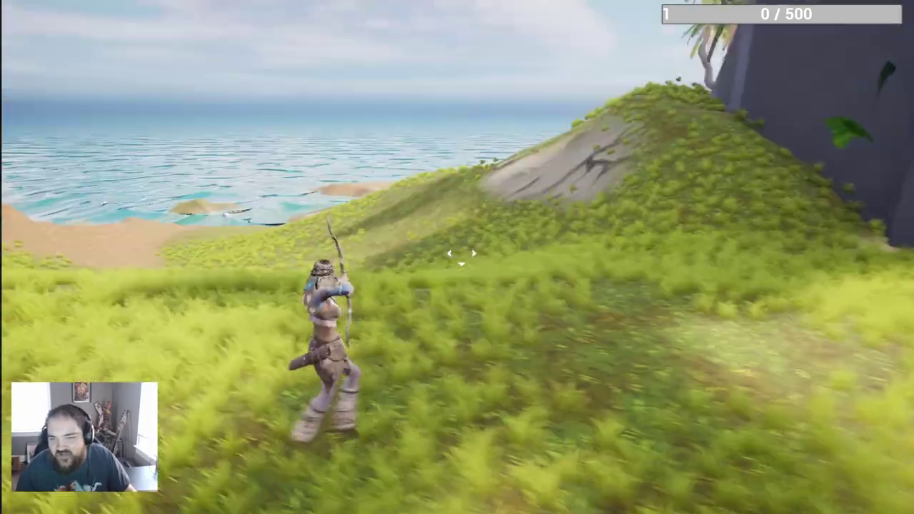
pyautogui.press('w')
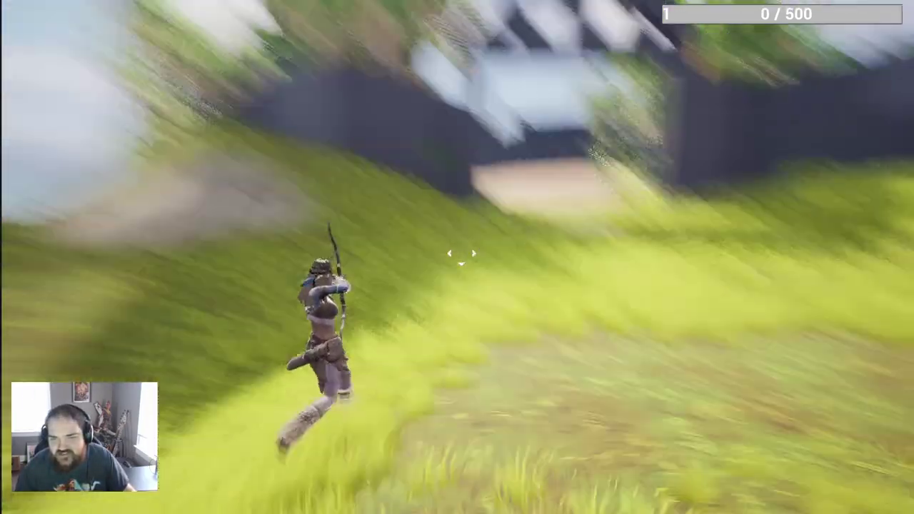
pyautogui.press('w')
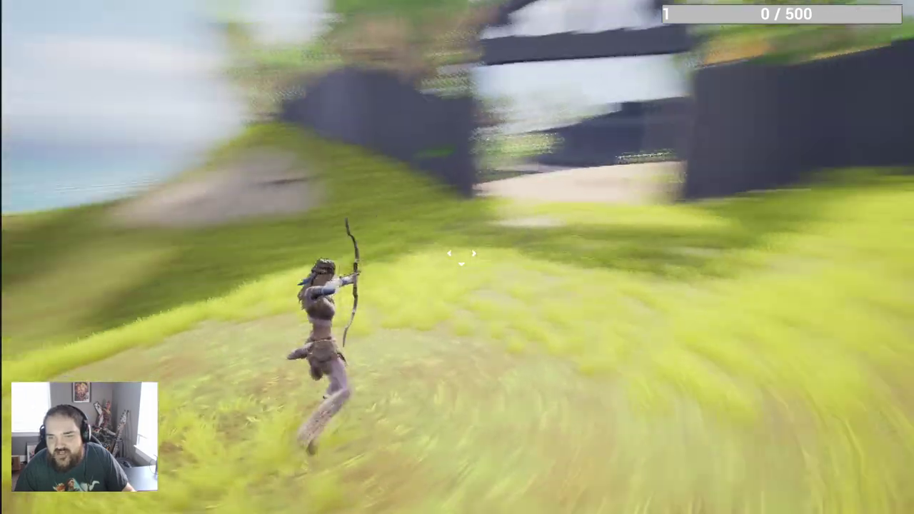
# Step: Run over the grassy hill past the palms and shoreline to view the block skyline across the water
pyautogui.press('w')
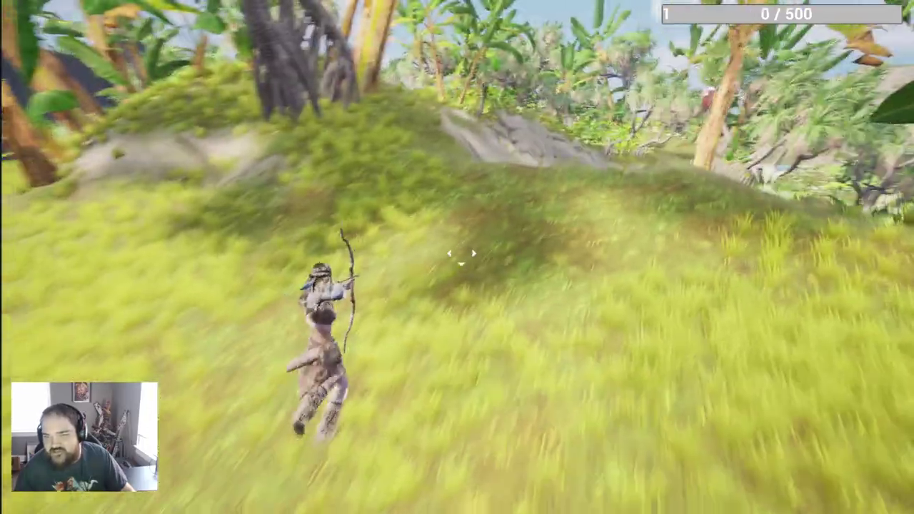
pyautogui.press('w')
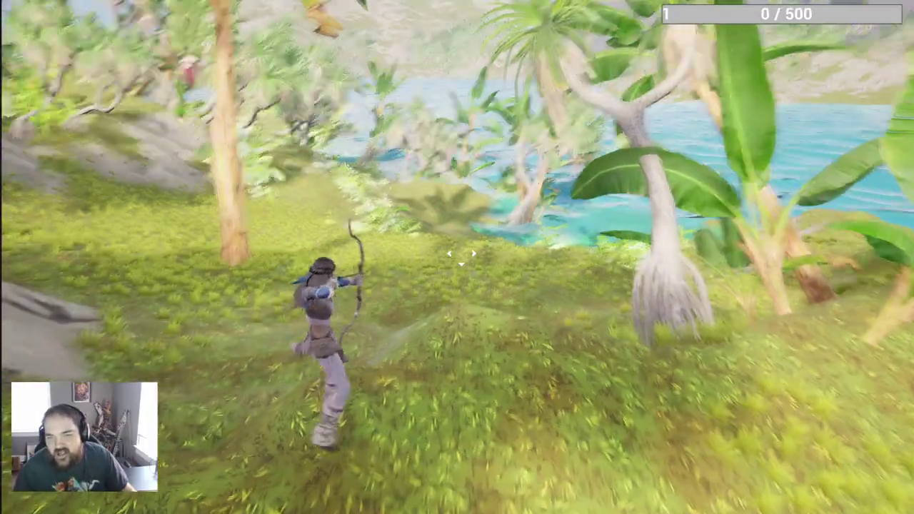
pyautogui.press('w')
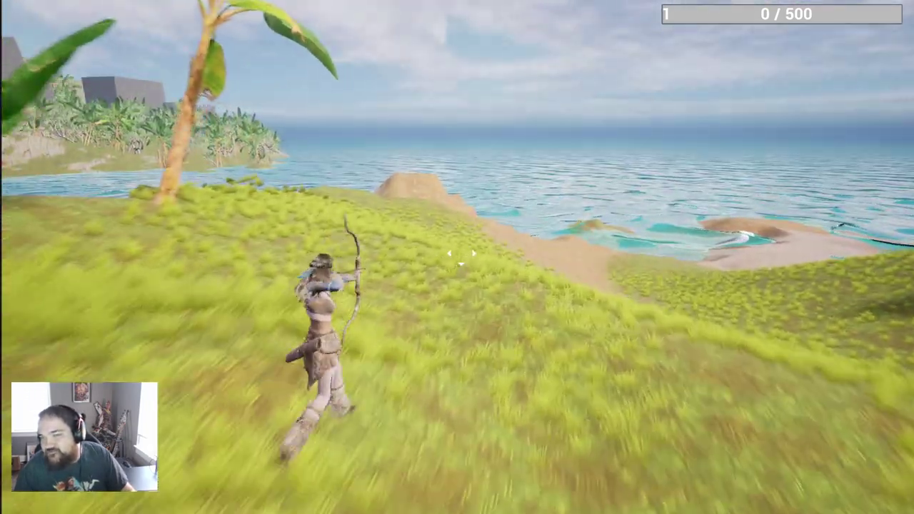
pyautogui.press('w')
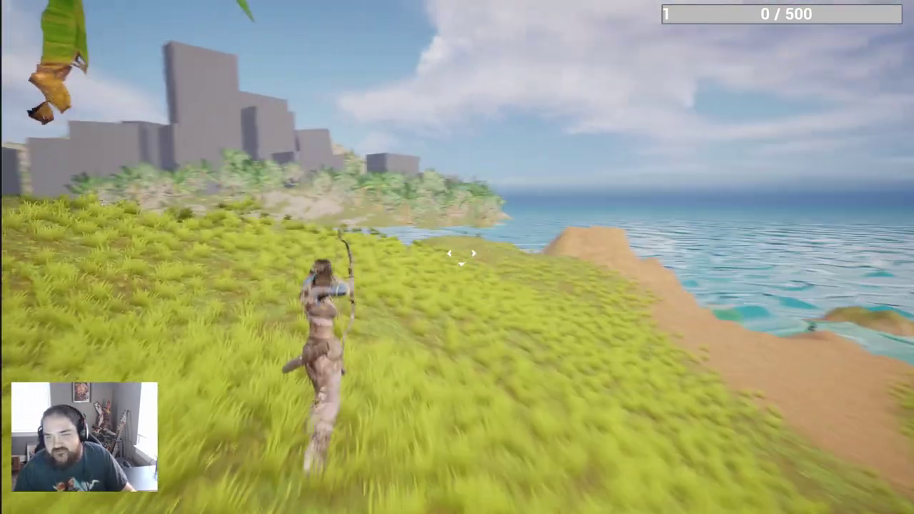
pyautogui.press('w')
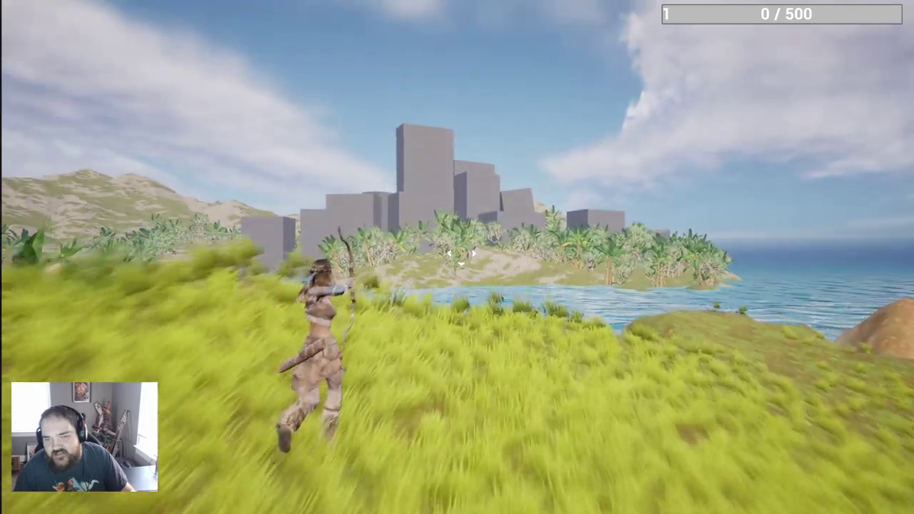
# Step: Run down the grassy slope toward the water and skyline, and turn back to face the archway in the wall
pyautogui.press('d')
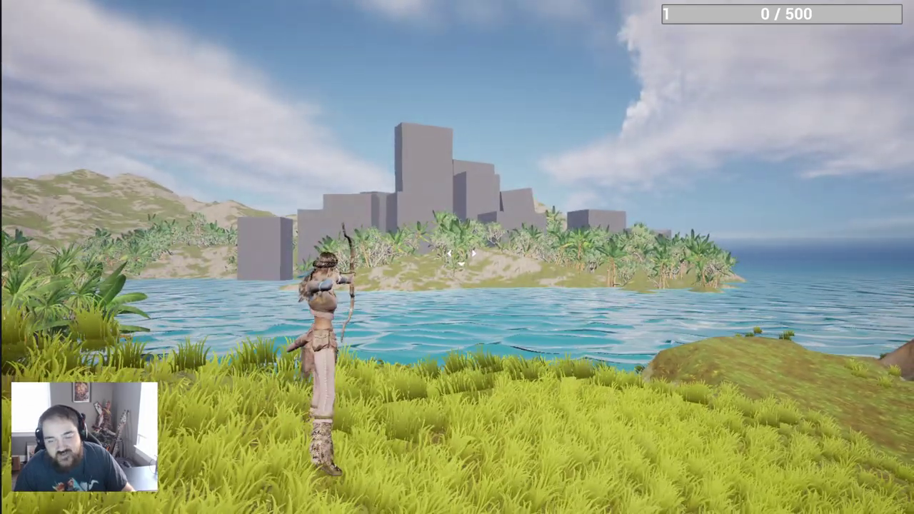
pyautogui.press('d')
pyautogui.press('w')
pyautogui.press('a')
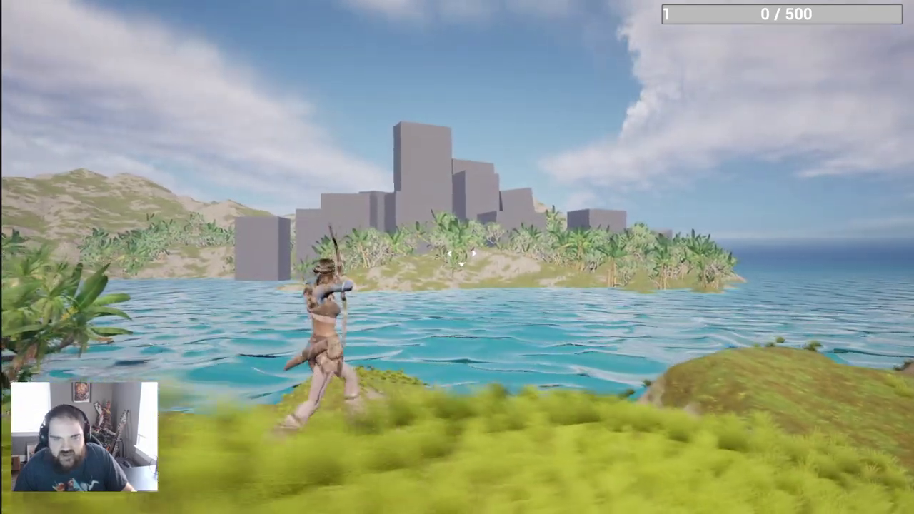
pyautogui.press('s')
pyautogui.press('w')
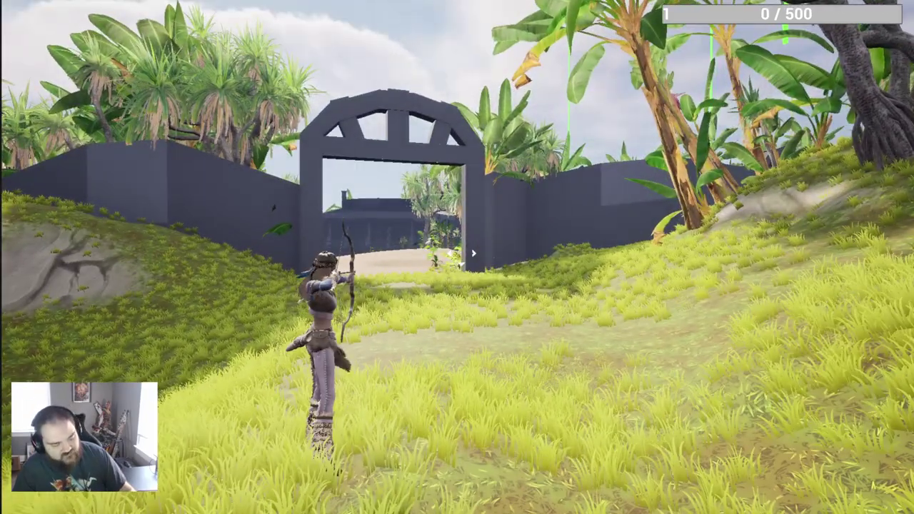
# Step: End the playtest and fly around the large round building to view its roof, outer walls and railing
pyautogui.press('Escape')
pyautogui.moveTo(521, 362); pyautogui.dragTo(552, 351, button='right')
pyautogui.press('w')
pyautogui.press('w')
pyautogui.press('e')
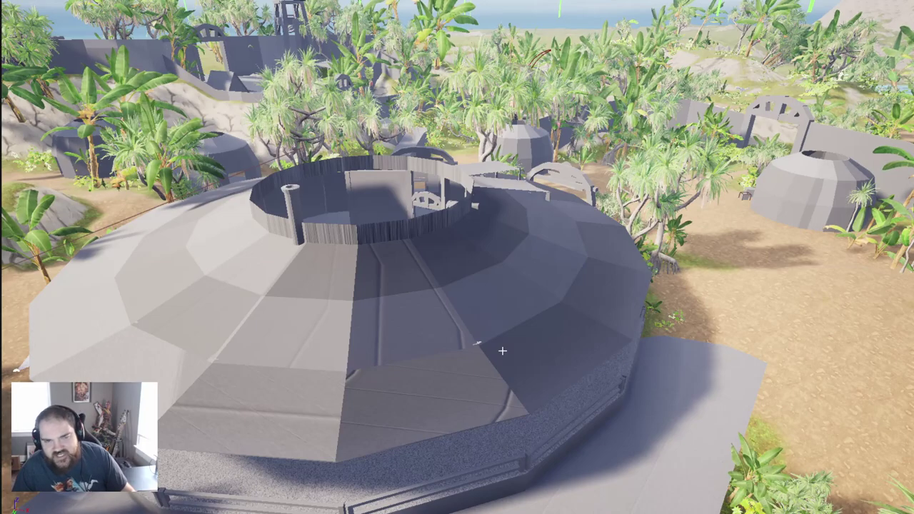
pyautogui.moveTo(474, 352); pyautogui.dragTo(459, 354, button='right')
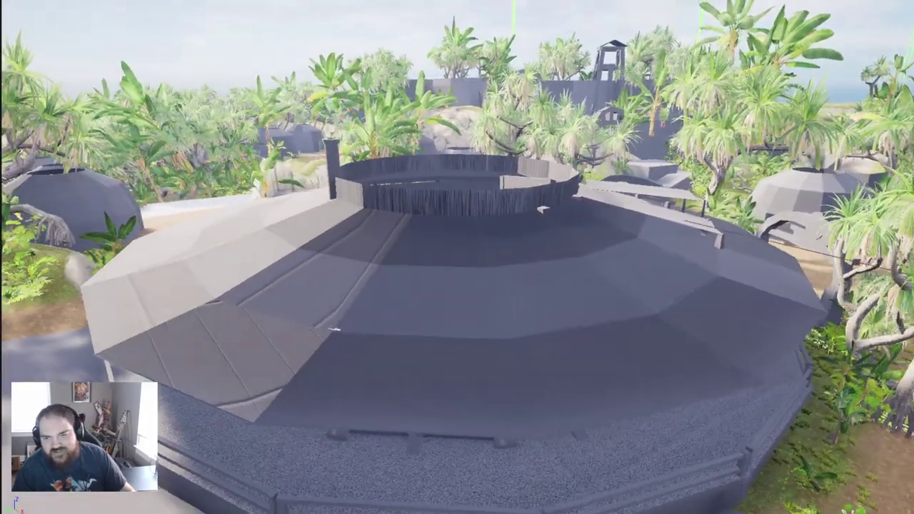
pyautogui.scroll(8, 541, 110)
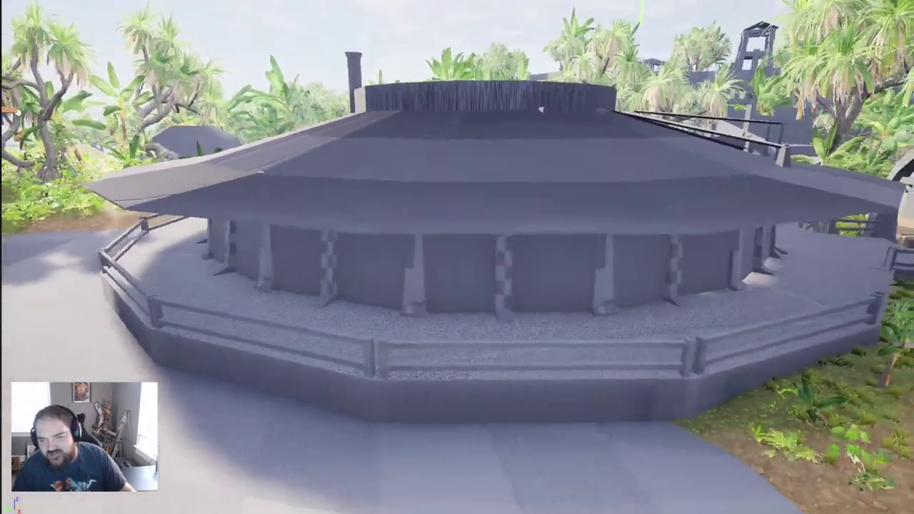
# Step: Fly through the round building's interior to view the fireplace, partition wall, pillars and arches
pyautogui.moveTo(457, 256); pyautogui.dragTo(453, 223, button='right')
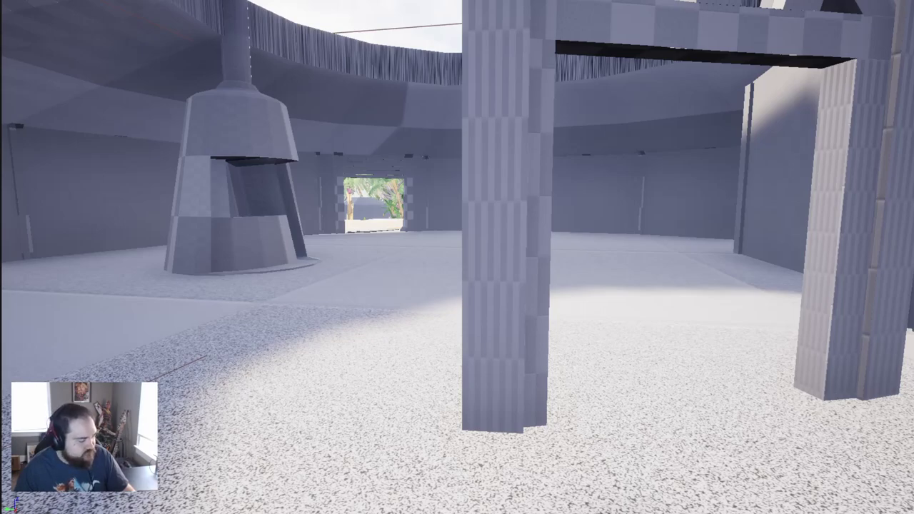
pyautogui.press('s')
pyautogui.moveTo(646, 322); pyautogui.dragTo(649, 341, button='right')
pyautogui.press('w')
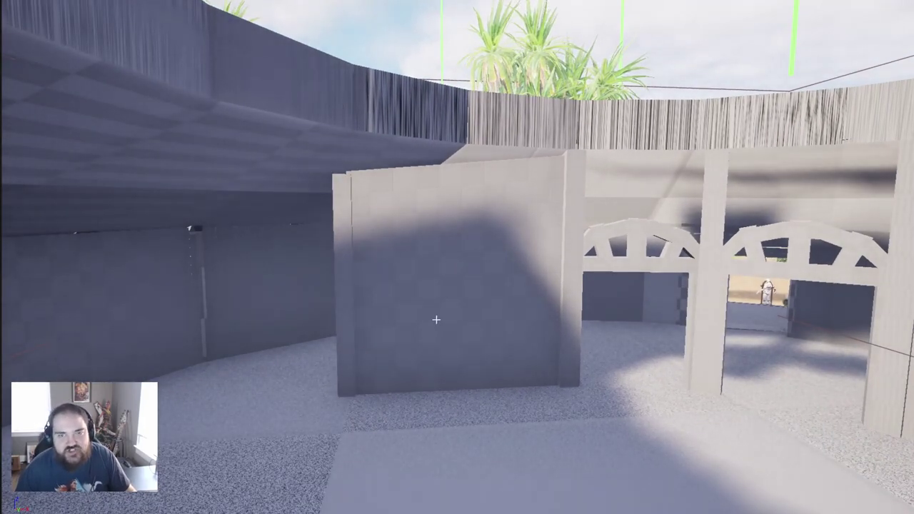
pyautogui.moveTo(435, 320); pyautogui.dragTo(435, 320, button='right')
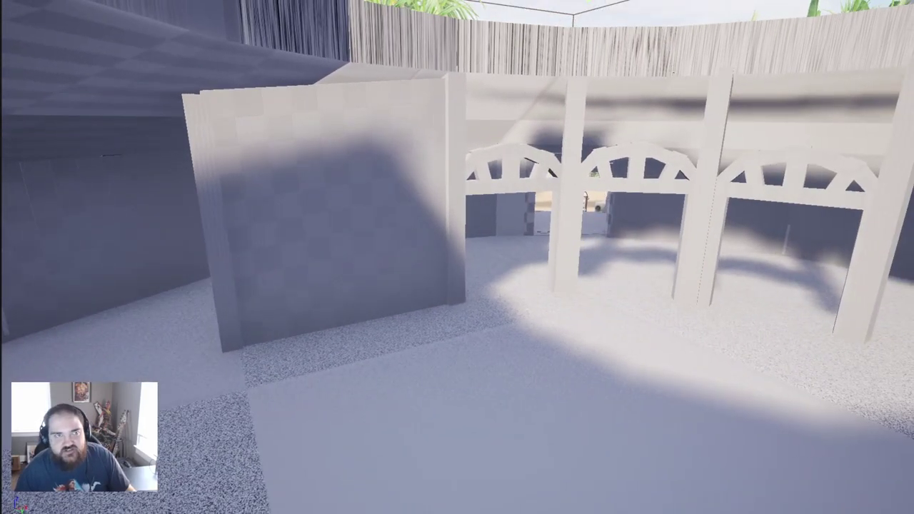
# Step: Leave the full-screen viewport and add a Blockout Box inside the round building
pyautogui.click(53, 0)
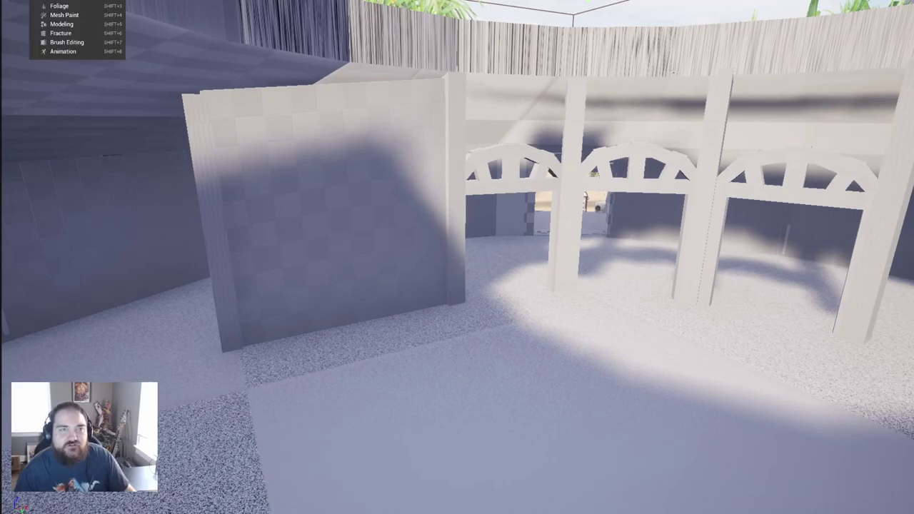
pyautogui.click(63, 0)
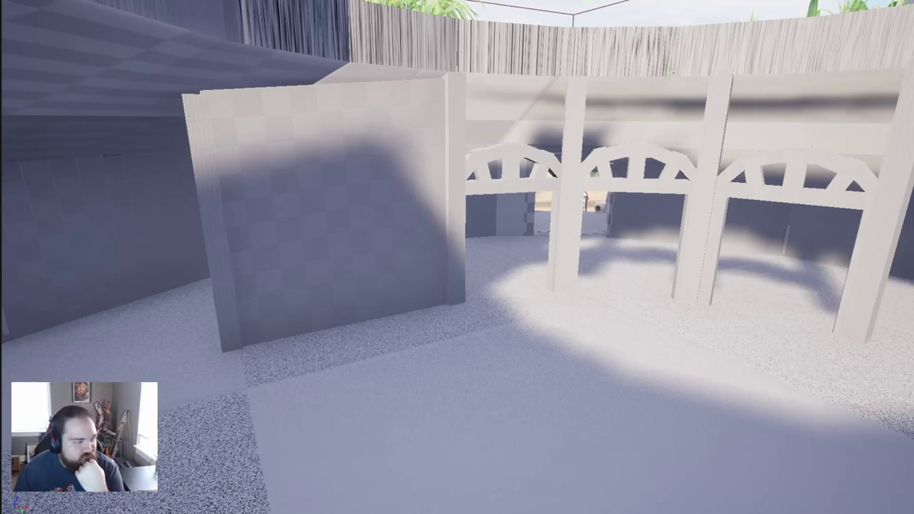
pyautogui.press('F11')
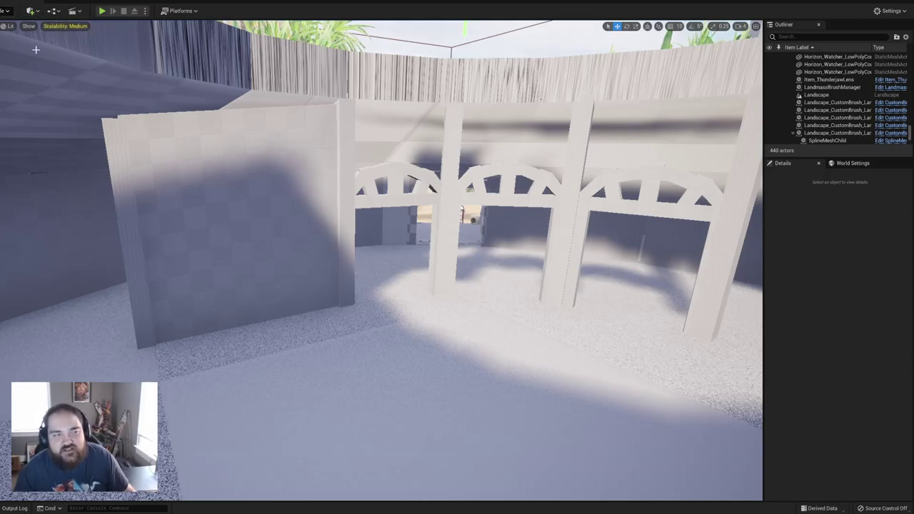
pyautogui.click(30, 11)
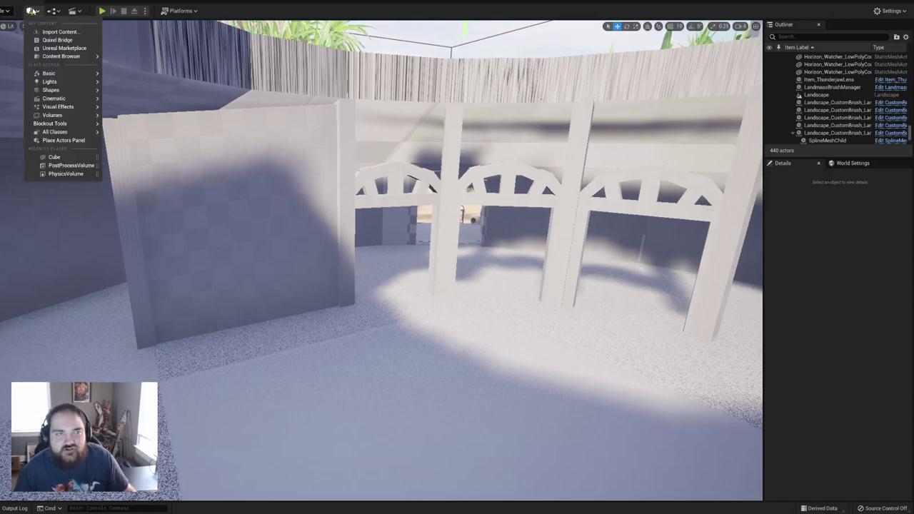
pyautogui.moveTo(66, 126)
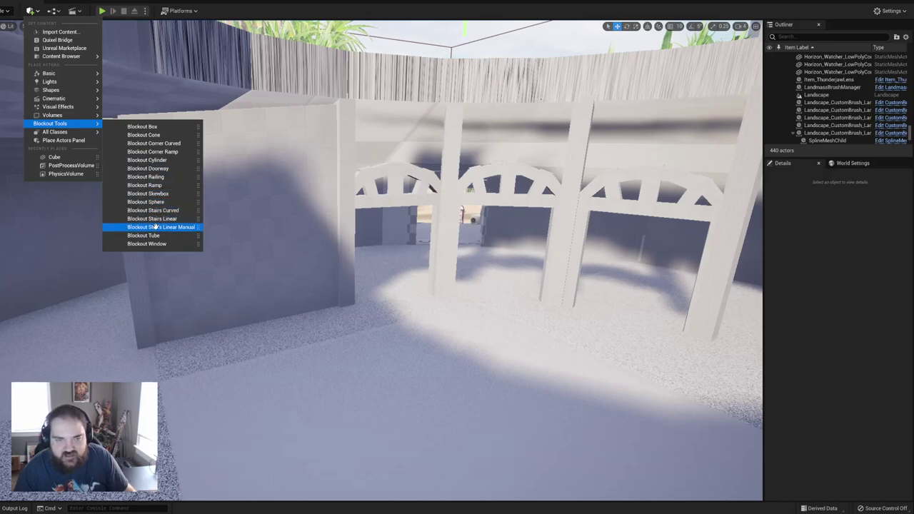
pyautogui.click(153, 126)
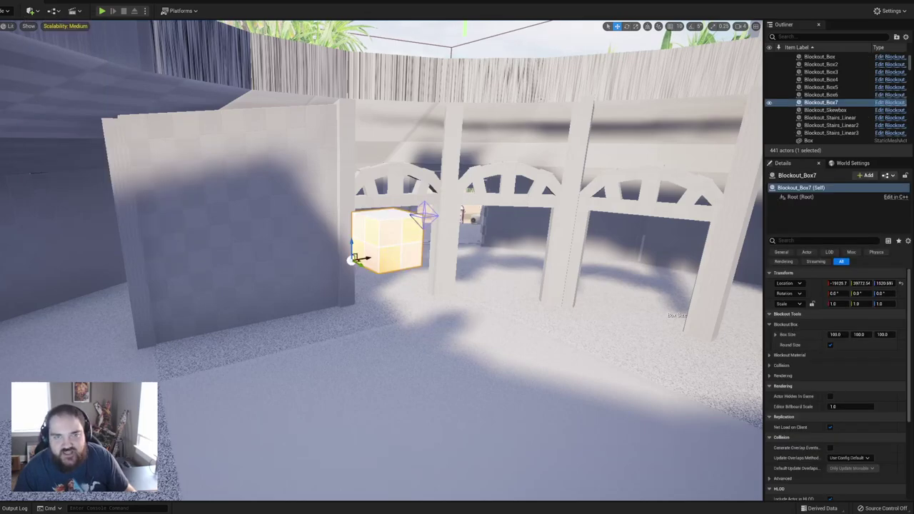
# Step: Move the new box down onto the open floor in front of the partition wall
pyautogui.moveTo(415, 274); pyautogui.dragTo(371, 294, button='right')
pyautogui.press('d')
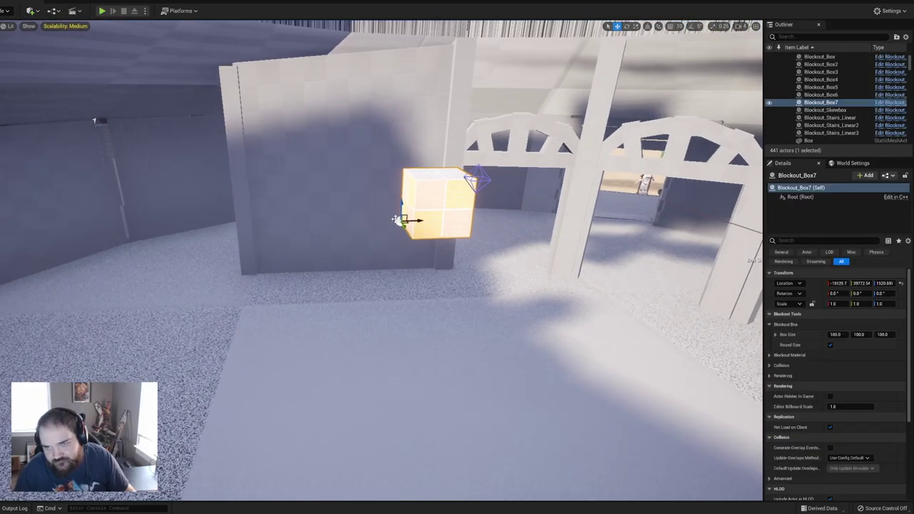
pyautogui.moveTo(404, 220); pyautogui.dragTo(240, 372)
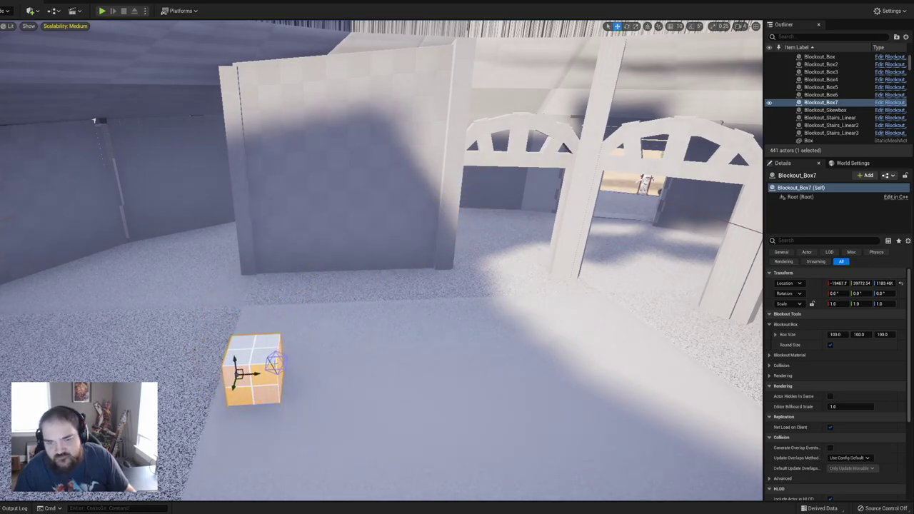
pyautogui.press('a')
pyautogui.moveTo(239, 372); pyautogui.dragTo(378, 354, button='right')
pyautogui.press('w')
pyautogui.moveTo(208, 396); pyautogui.dragTo(231, 391)
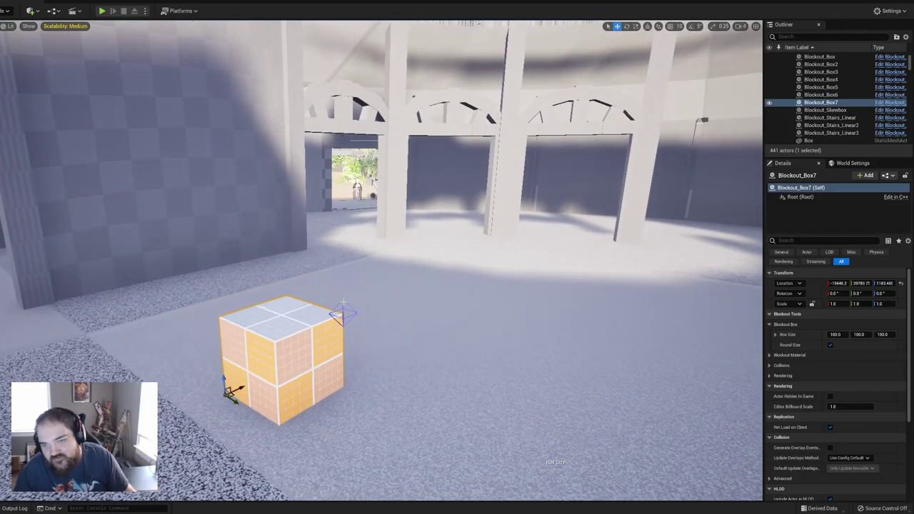
# Step: Stretch the box by its size handle into an upright wall panel about 464 long and 49 thick
pyautogui.click(343, 303)
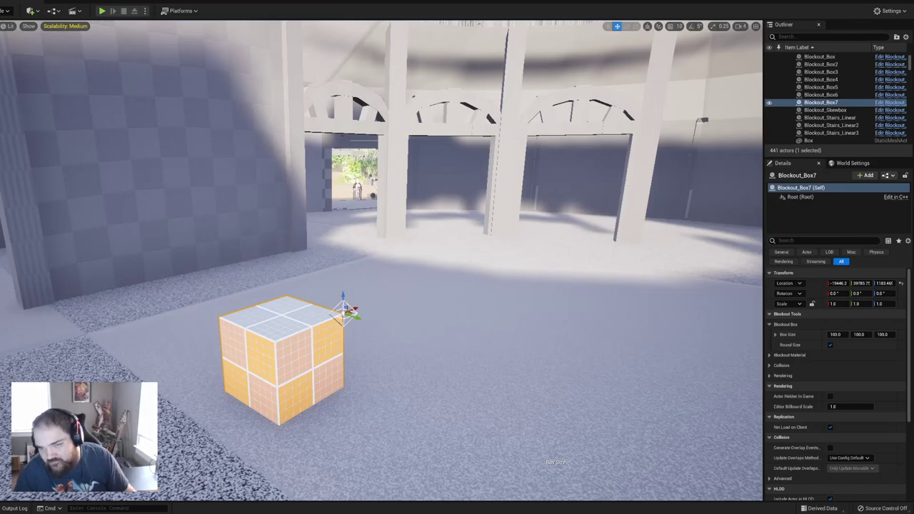
pyautogui.press('w')
pyautogui.moveTo(344, 311); pyautogui.dragTo(337, 321, button='right')
pyautogui.press('s')
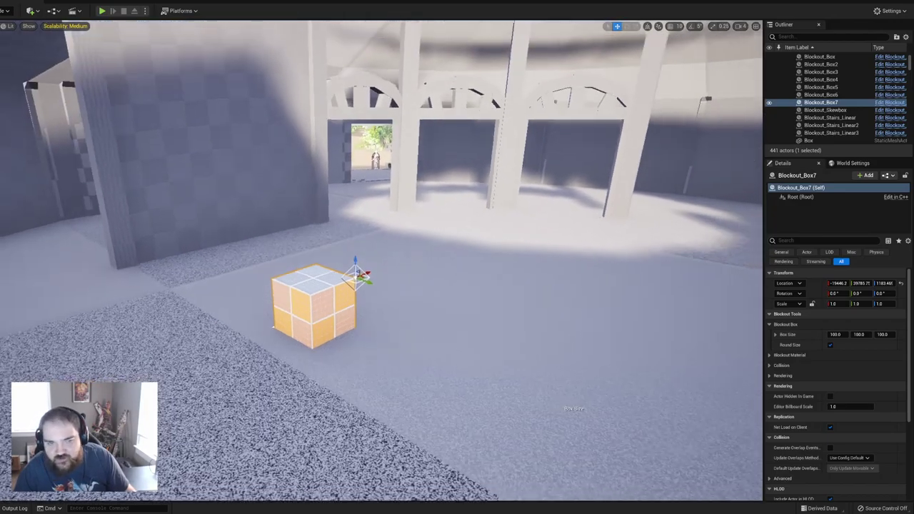
pyautogui.scroll(-2, 381, 261)
pyautogui.moveTo(347, 289); pyautogui.dragTo(438, 75)
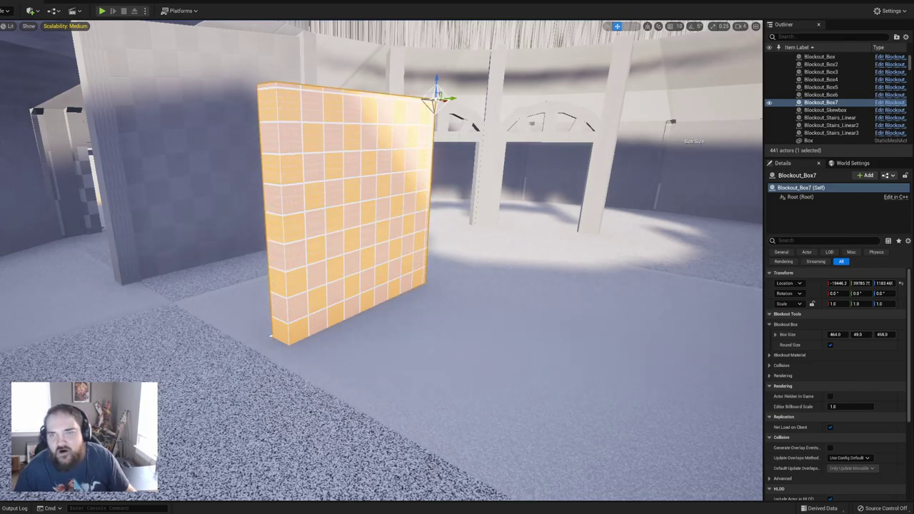
# Step: Raise the wall panel's height to about 648 so it reaches up toward the roof
pyautogui.moveTo(441, 146); pyautogui.dragTo(443, 79, button='right')
pyautogui.moveTo(436, 210); pyautogui.dragTo(438, 189, button='right')
pyautogui.moveTo(440, 177); pyautogui.dragTo(449, 102)
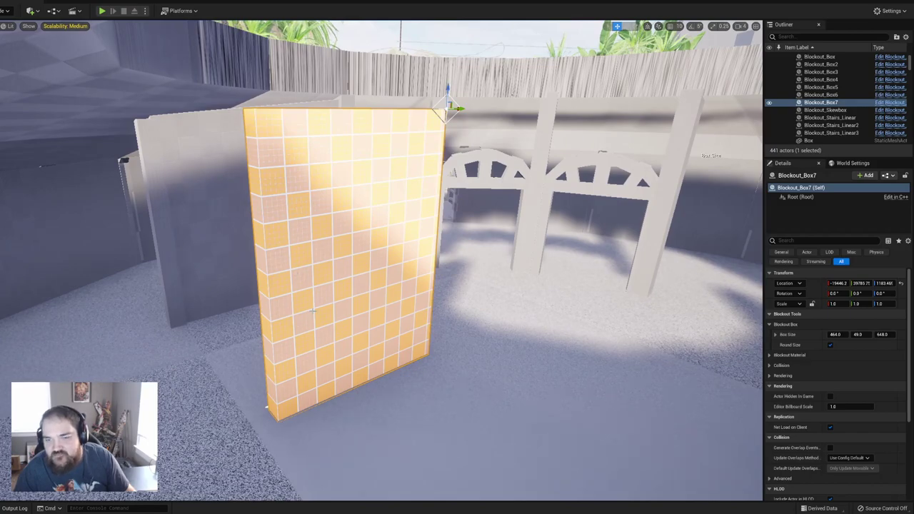
pyautogui.moveTo(422, 32); pyautogui.dragTo(422, 34, button='right')
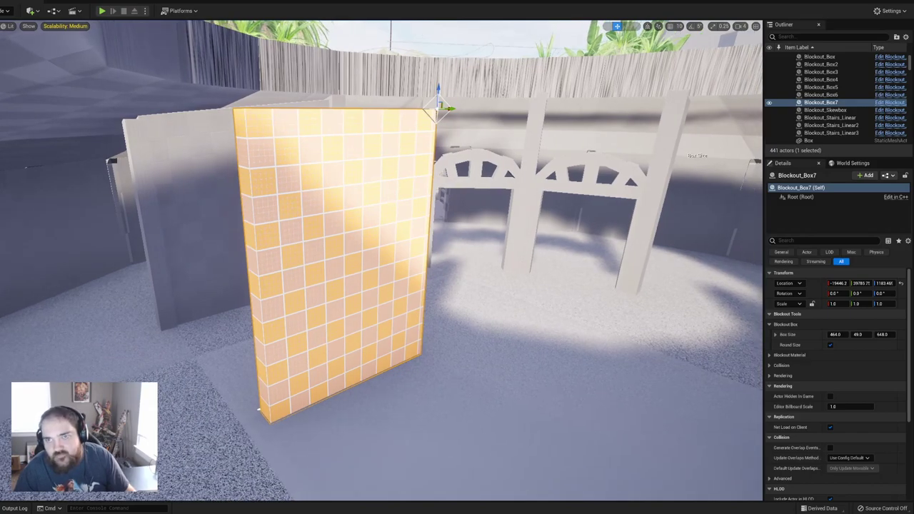
# Step: Rotate the wall panel about -42.6° around the vertical axis and move it aside from the existing partition wall
pyautogui.click(394, 202)
pyautogui.press('e')
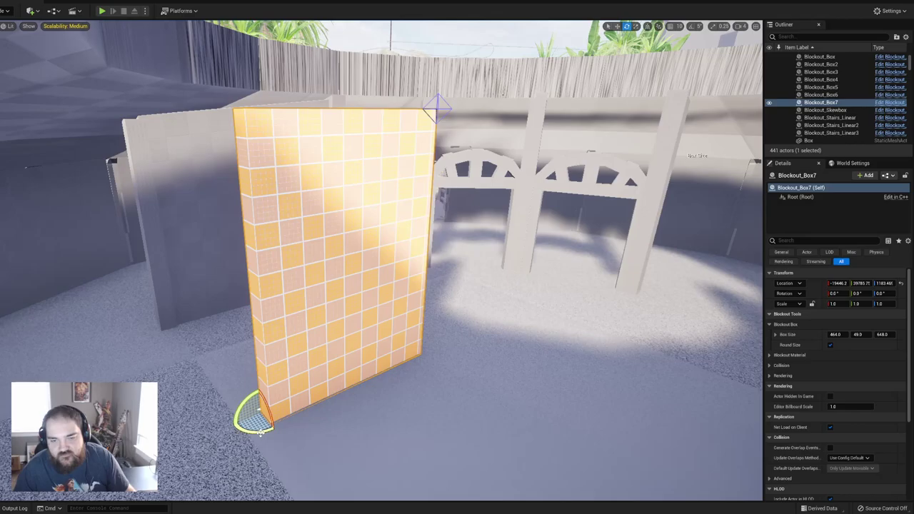
pyautogui.moveTo(284, 408); pyautogui.dragTo(45, 425)
pyautogui.press('w')
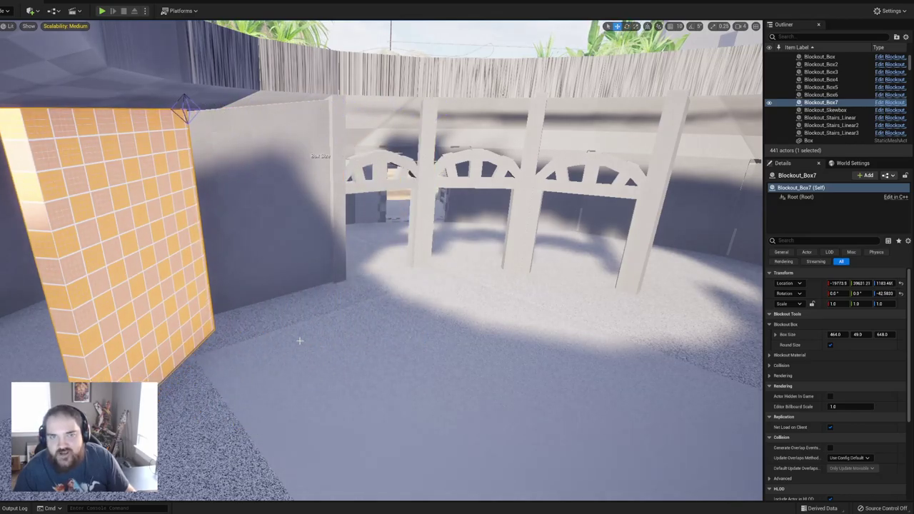
# Step: Delete the existing partition wall beside the arched pillars
pyautogui.moveTo(298, 342); pyautogui.dragTo(350, 339, button='right')
pyautogui.moveTo(161, 474); pyautogui.dragTo(540, 325, button='right')
pyautogui.click(394, 331)
pyautogui.press('Delete')
# Step: Reduce the checkered wall panel's thickness to about 17 with its size handle
pyautogui.moveTo(427, 320); pyautogui.dragTo(427, 320, button='right')
pyautogui.moveTo(521, 333); pyautogui.dragTo(521, 334, button='right')
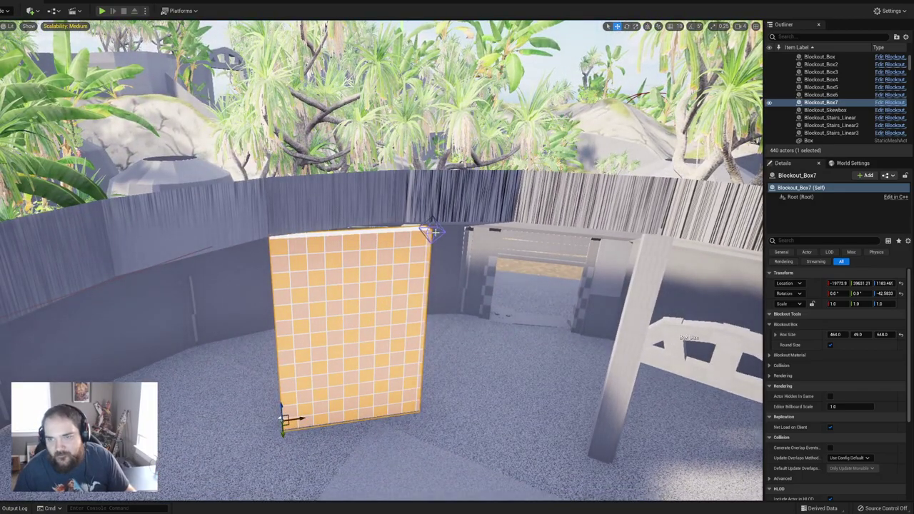
pyautogui.moveTo(521, 333); pyautogui.dragTo(521, 334, button='right')
pyautogui.moveTo(372, 215); pyautogui.dragTo(357, 214)
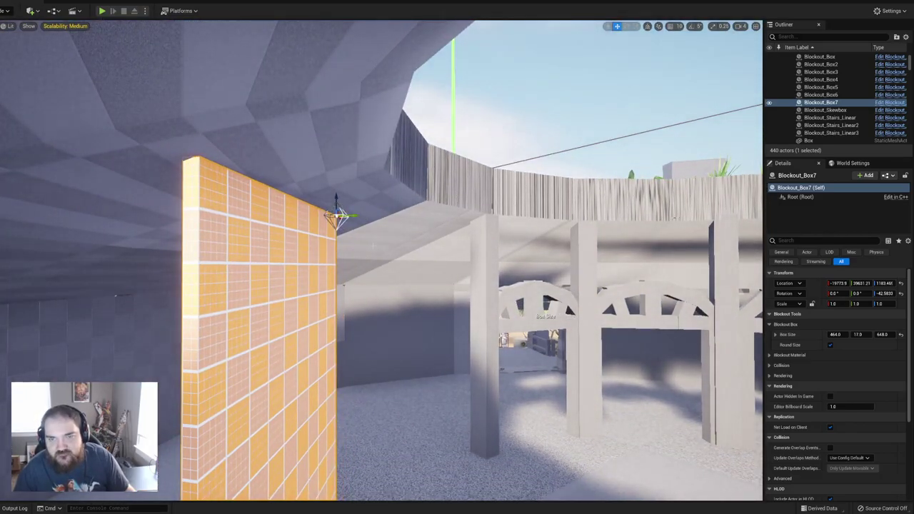
# Step: Move the thin panel into the gap between the pillars and rotate it to about -16° to line up with them
pyautogui.moveTo(247, 143); pyautogui.dragTo(247, 142, button='right')
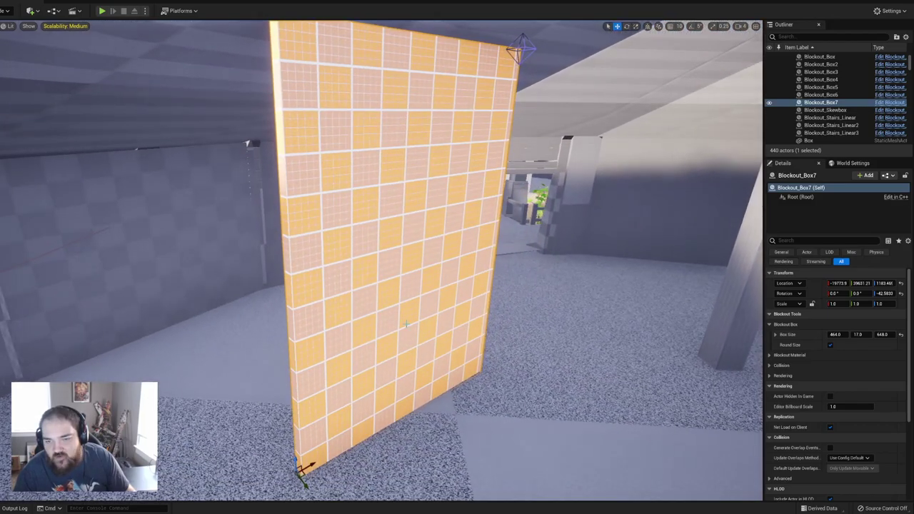
pyautogui.moveTo(302, 476); pyautogui.dragTo(544, 457)
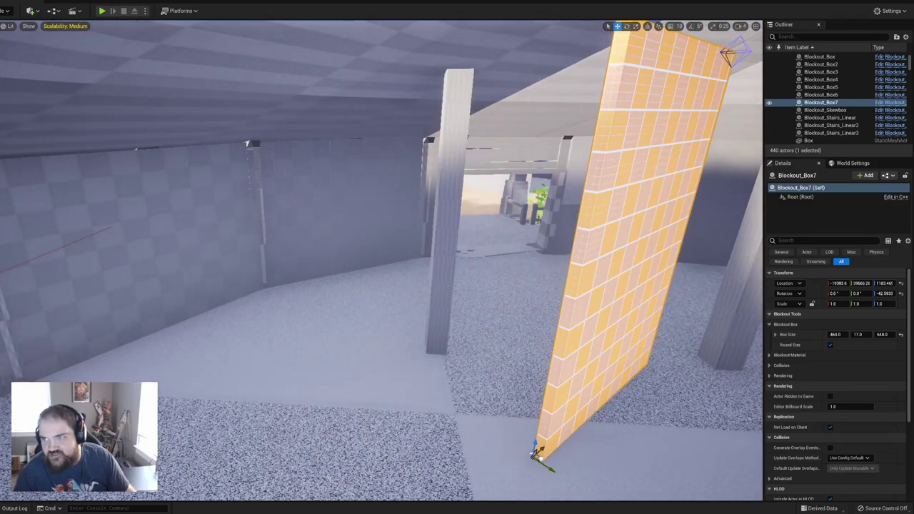
pyautogui.moveTo(544, 457); pyautogui.dragTo(544, 458, button='right')
pyautogui.press('e')
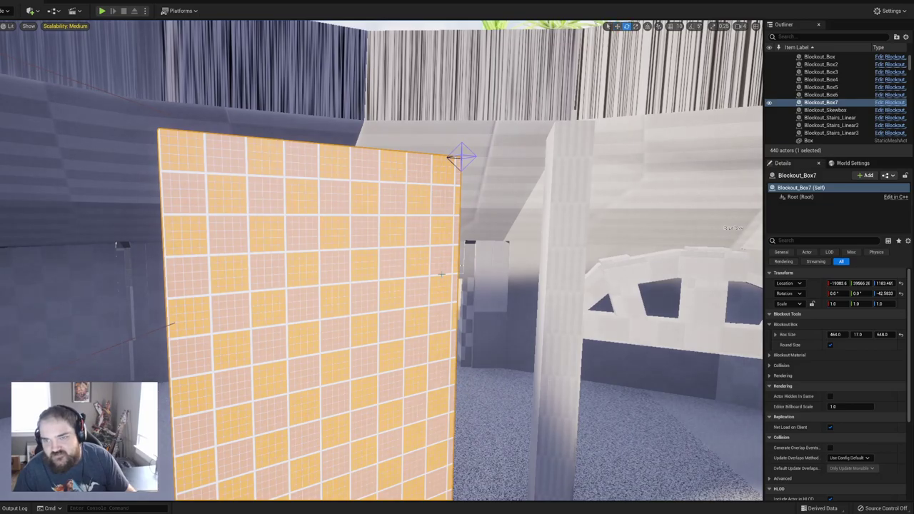
pyautogui.moveTo(441, 274); pyautogui.dragTo(313, 434, button='right')
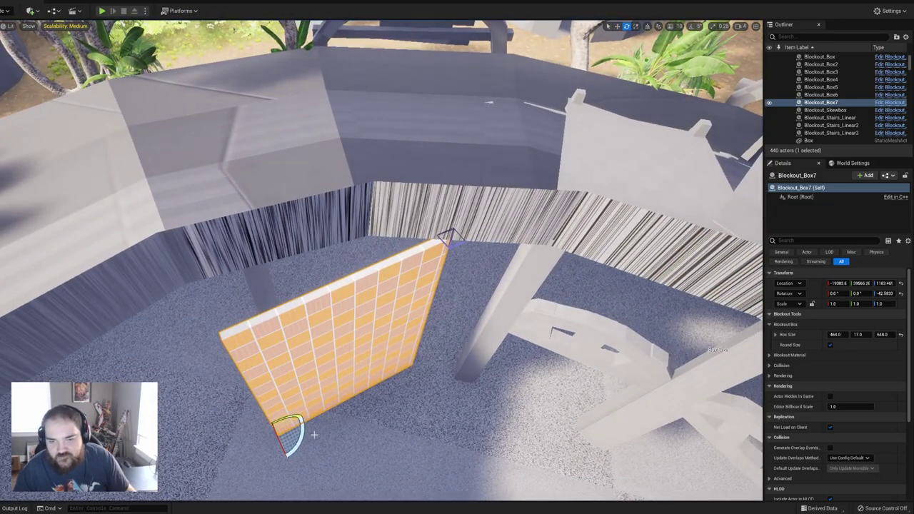
pyautogui.moveTo(314, 434); pyautogui.dragTo(355, 437)
pyautogui.moveTo(277, 432); pyautogui.dragTo(318, 378)
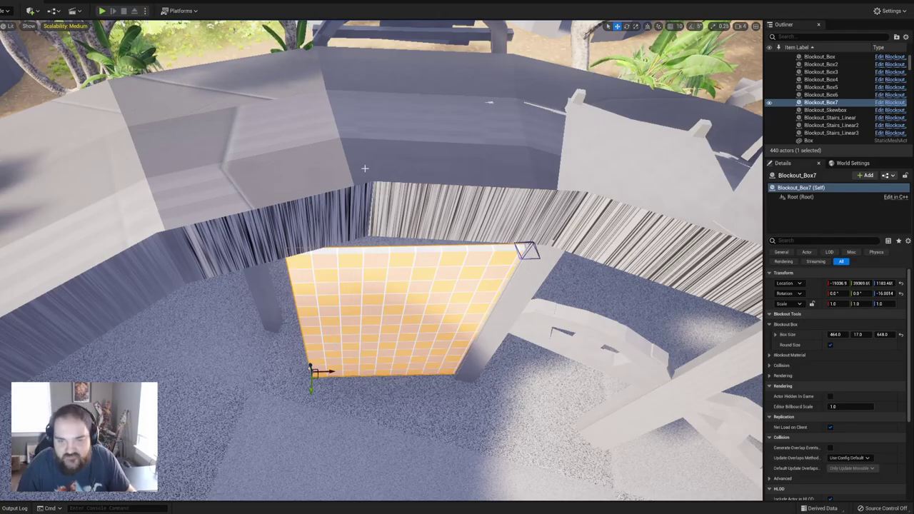
# Step: Move the freestanding pillar against the panel's open end and rotate it about -23.3° around the vertical axis to align them
pyautogui.click(265, 295)
pyautogui.moveTo(266, 294)
pyautogui.mouseDown(button='right')
pyautogui.moveTo(265, 249)
pyautogui.moveTo(275, 246)
pyautogui.moveTo(221, 247)
pyautogui.moveTo(214, 257)
pyautogui.moveTo(300, 268)
pyautogui.moveTo(321, 253)
pyautogui.moveTo(350, 317)
pyautogui.mouseUp(button='right')
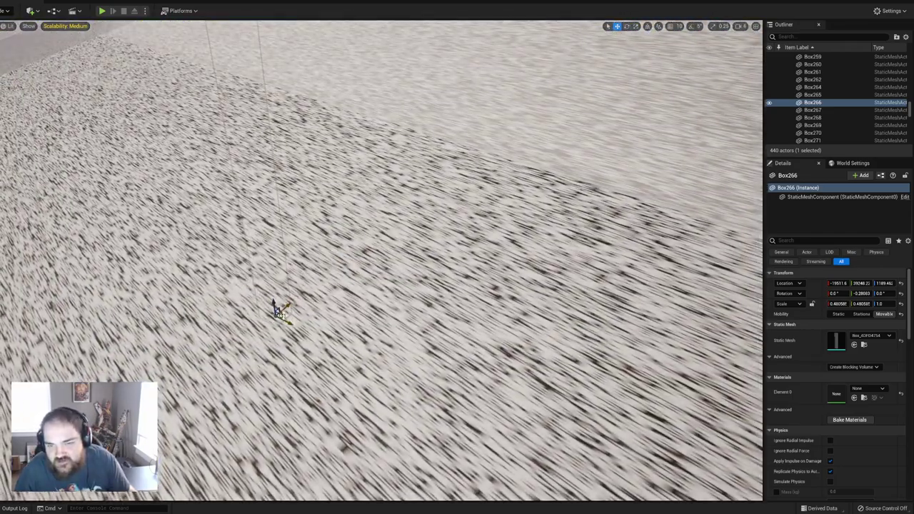
pyautogui.moveTo(284, 312); pyautogui.dragTo(387, 329)
pyautogui.moveTo(387, 329)
pyautogui.mouseDown(button='right')
pyautogui.moveTo(329, 275)
pyautogui.moveTo(325, 300)
pyautogui.moveTo(343, 301)
pyautogui.mouseUp(button='right')
pyautogui.press('e')
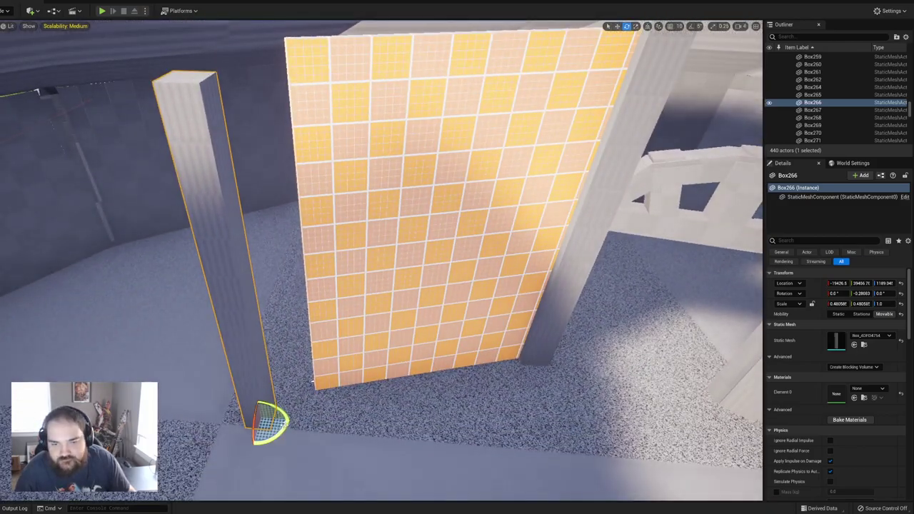
pyautogui.moveTo(289, 427); pyautogui.dragTo(312, 399)
pyautogui.press('w')
pyautogui.press('e')
pyautogui.press('w')
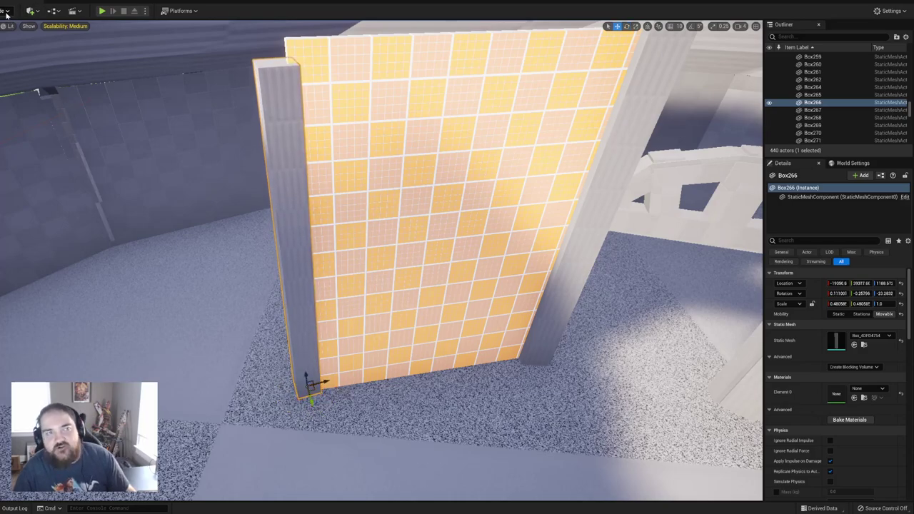
# Step: Raise the freestanding pillar's top face with PolyGroup Edit until it meets the underside of the roof, and accept the edit
pyautogui.click(6, 13)
pyautogui.click(22, 61)
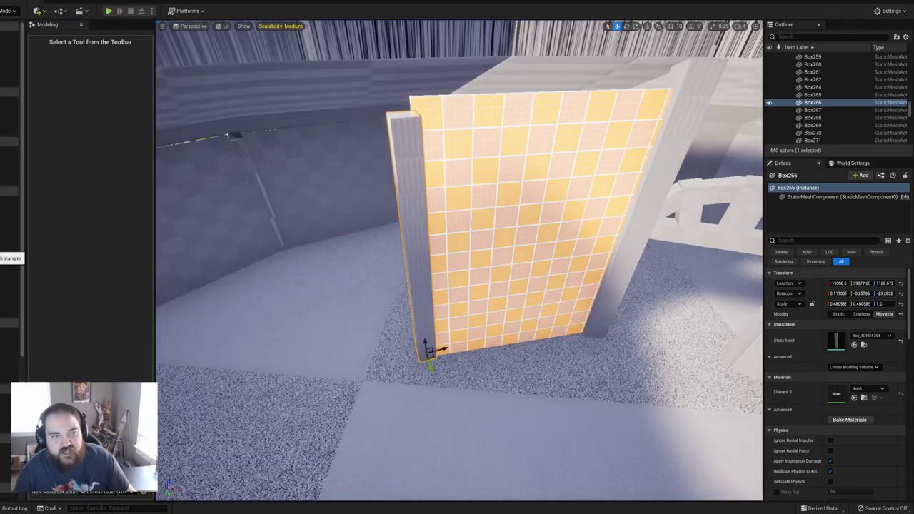
pyautogui.click(1, 247)
pyautogui.click(2, 181)
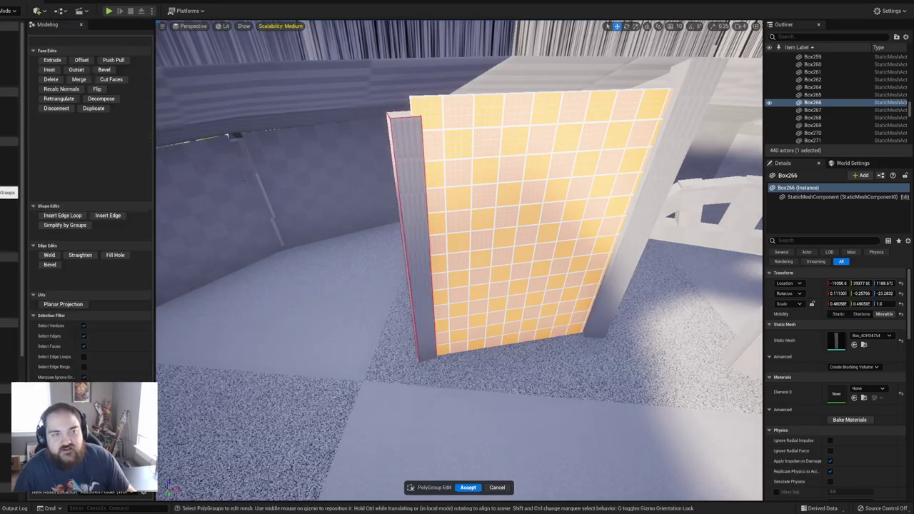
pyautogui.click(401, 115)
pyautogui.moveTo(477, 165); pyautogui.dragTo(475, 115, button='right')
pyautogui.moveTo(407, 177); pyautogui.dragTo(417, 122)
pyautogui.moveTo(418, 131); pyautogui.dragTo(438, 193, button='right')
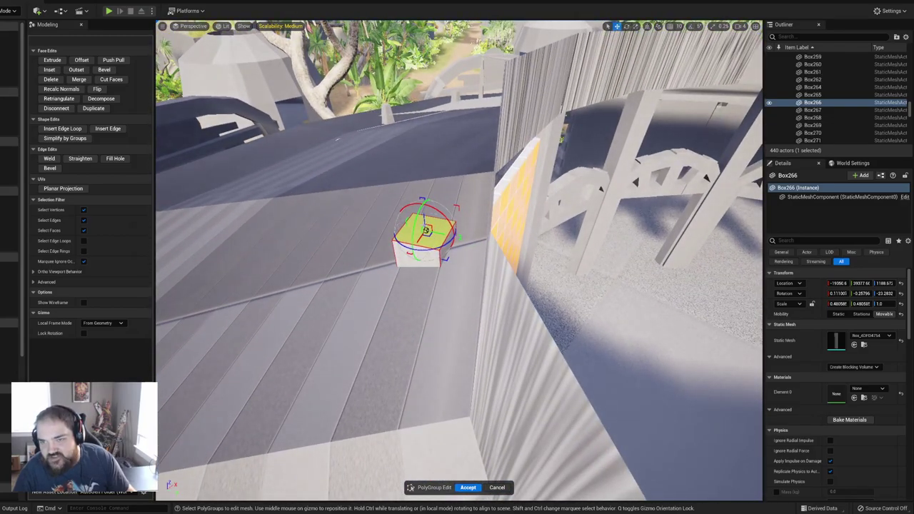
pyautogui.moveTo(425, 229); pyautogui.dragTo(427, 256)
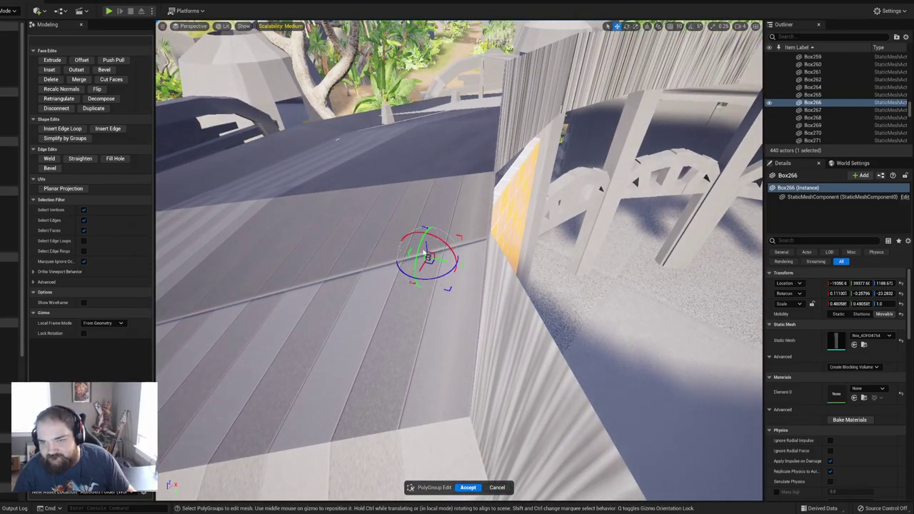
pyautogui.moveTo(425, 254); pyautogui.dragTo(430, 184, button='right')
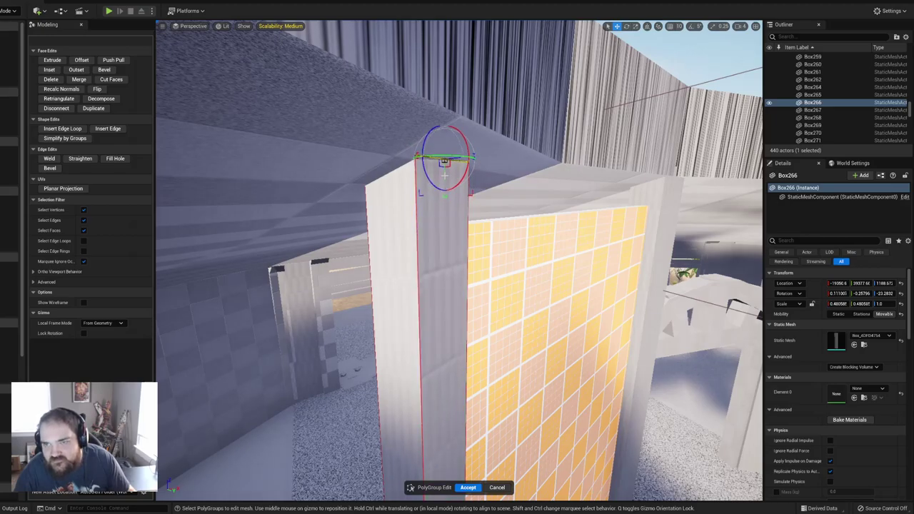
pyautogui.moveTo(400, 214); pyautogui.dragTo(439, 236, button='right')
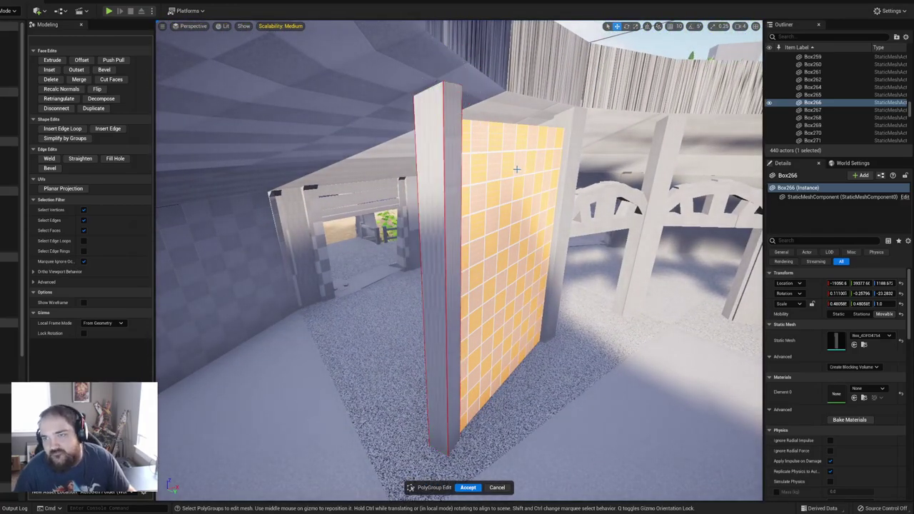
pyautogui.click(467, 487)
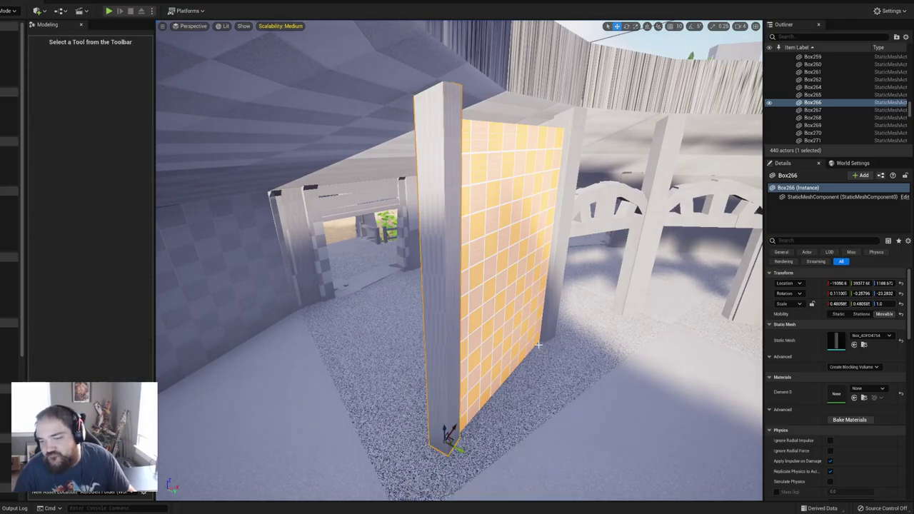
# Step: Extend the checkered panel's height to about 679 with its size handle so its top edge reaches the roof
pyautogui.click(498, 315)
pyautogui.moveTo(498, 314); pyautogui.dragTo(428, 332, button='right')
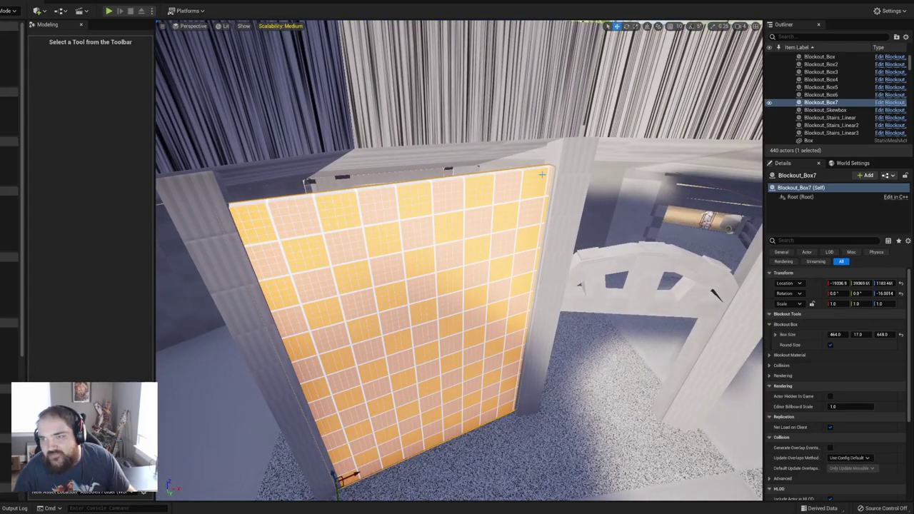
pyautogui.click(7, 11)
pyautogui.click(14, 26)
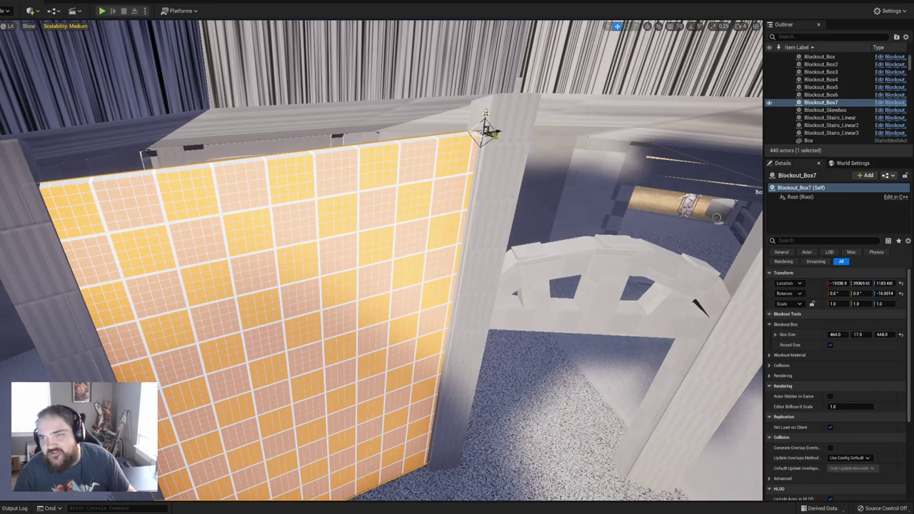
pyautogui.moveTo(485, 113); pyautogui.dragTo(493, 67)
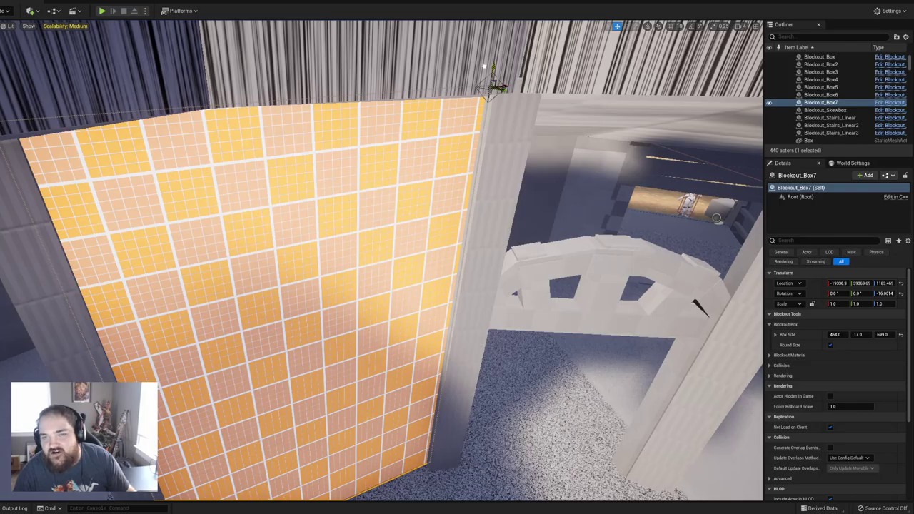
pyautogui.moveTo(422, 162); pyautogui.dragTo(359, 110, button='right')
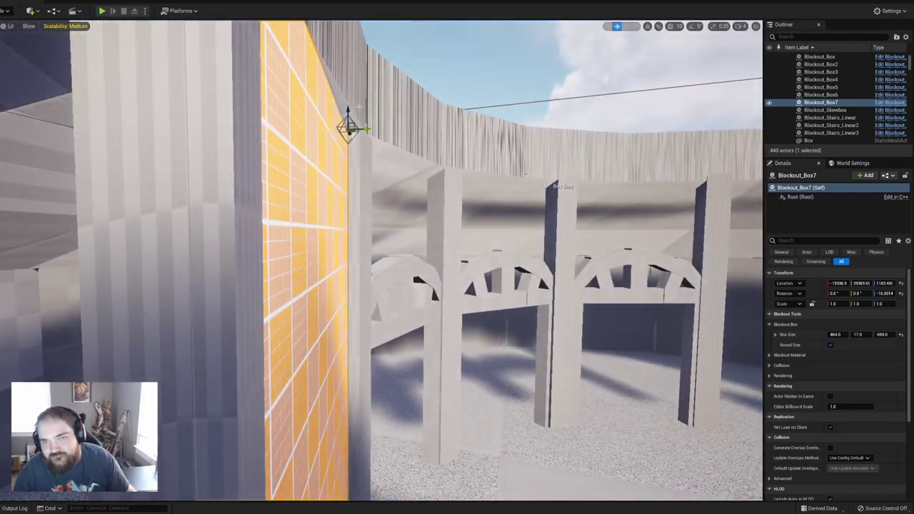
pyautogui.moveTo(562, 197); pyautogui.dragTo(563, 207)
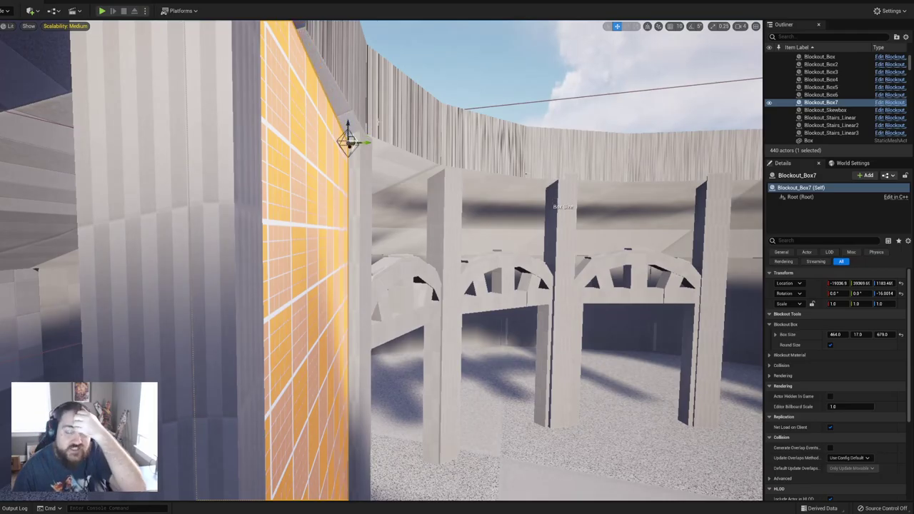
# Step: Duplicate the checkered panel and place the copy on the other side of the extended pillar
pyautogui.moveTo(562, 207); pyautogui.dragTo(485, 273, button='right')
pyautogui.press('s')
pyautogui.click(340, 38)
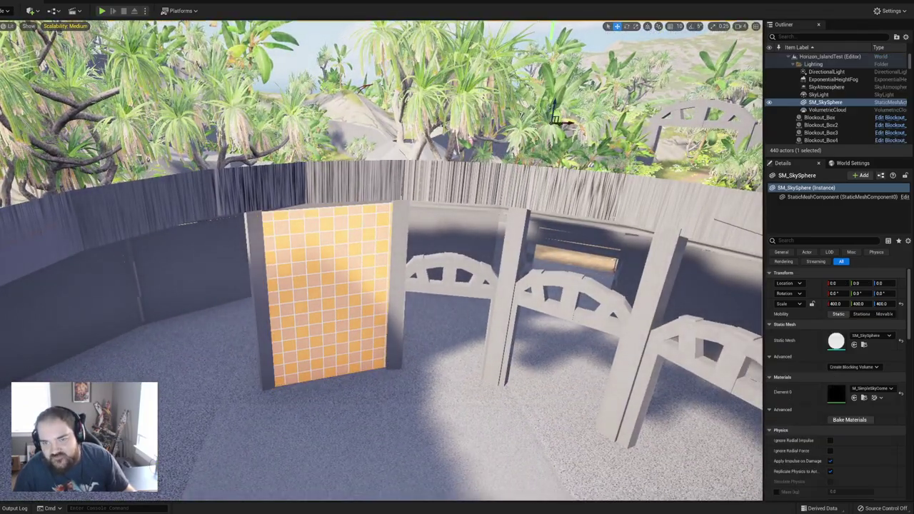
pyautogui.click(364, 247)
pyautogui.hotkey('ctrl', 'd')
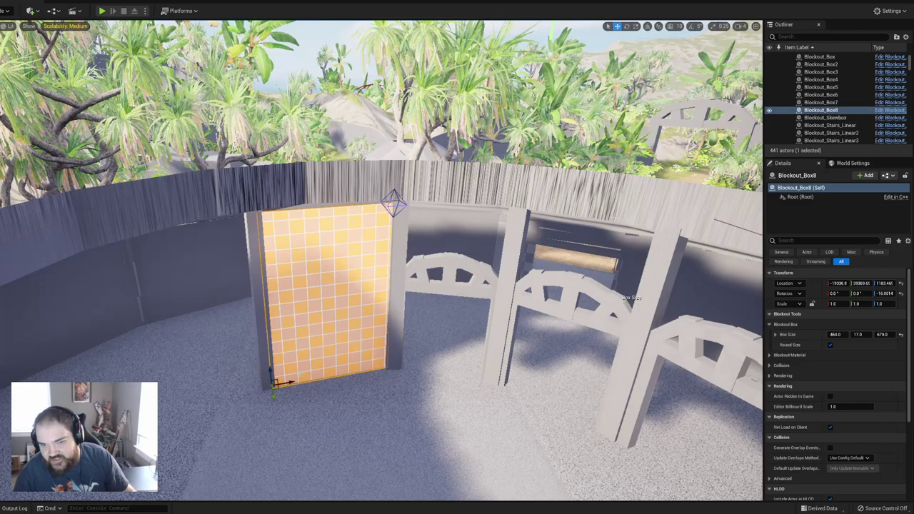
pyautogui.moveTo(276, 387); pyautogui.dragTo(71, 453)
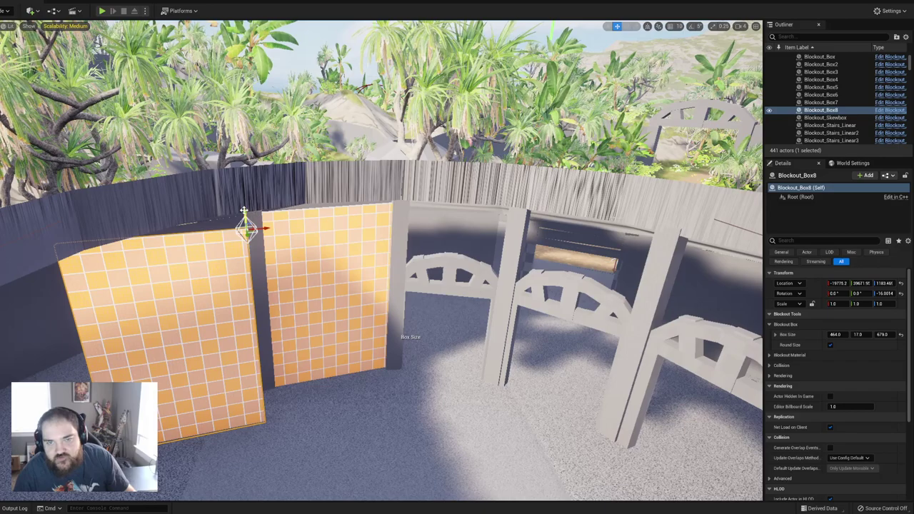
# Step: Try lowering the copied panel's height to about 361 with its size handle, and undo the change
pyautogui.moveTo(244, 211); pyautogui.dragTo(256, 329)
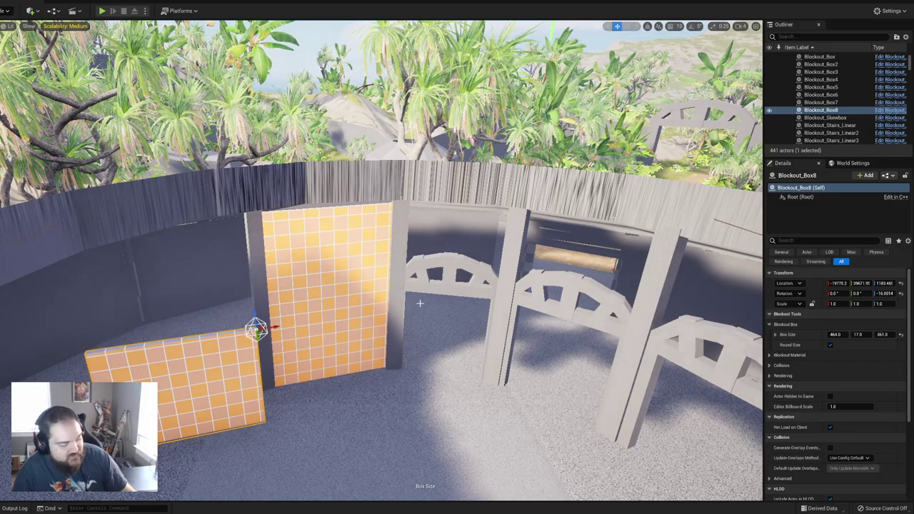
pyautogui.hotkey('ctrl', 'z')
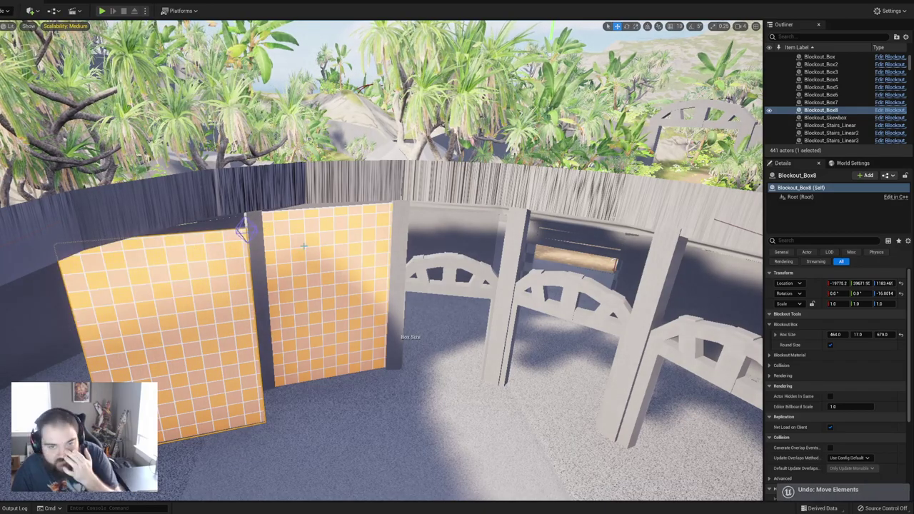
pyautogui.click(485, 225)
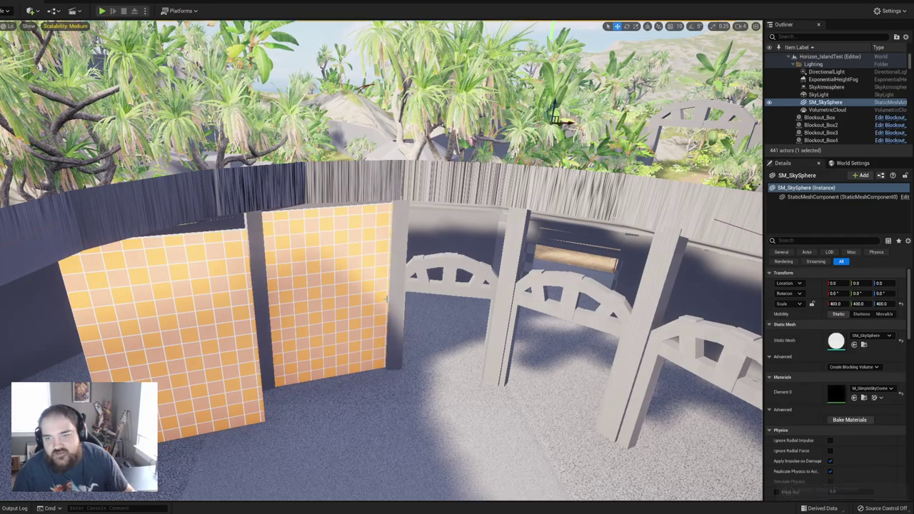
# Step: Rotate the copied panel to about -48° around the vertical axis and move it against the extended pillar
pyautogui.moveTo(265, 314); pyautogui.dragTo(247, 313, button='right')
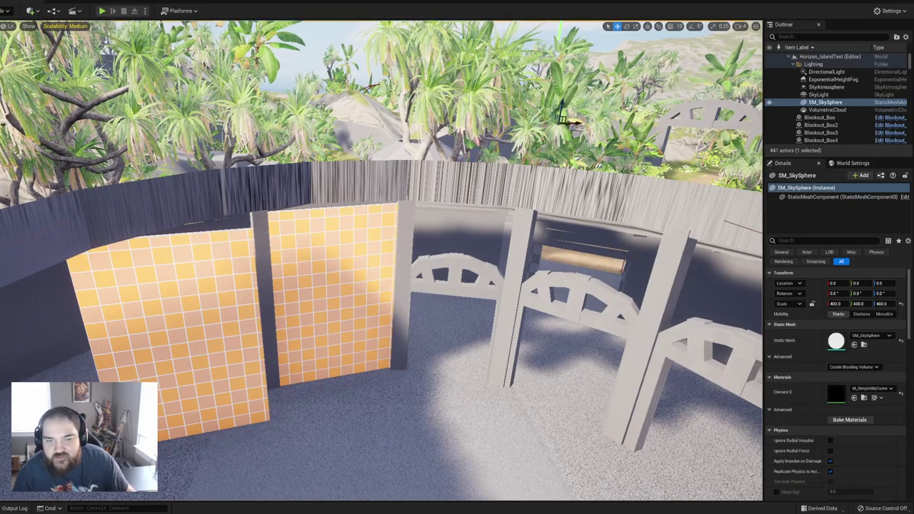
pyautogui.click(206, 398)
pyautogui.moveTo(162, 442); pyautogui.dragTo(162, 432)
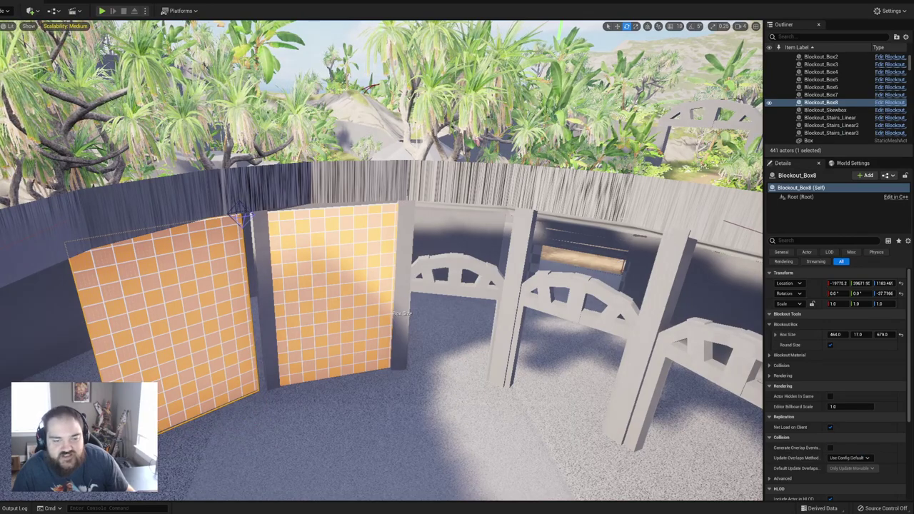
pyautogui.moveTo(394, 312); pyautogui.dragTo(414, 311)
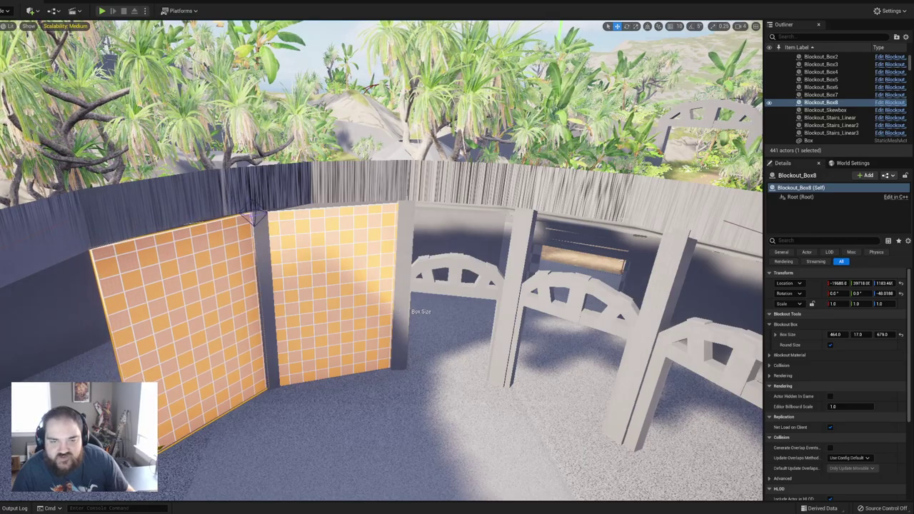
# Step: Nudge the copied panel horizontally to refine its fit against the pillar between the two panels
pyautogui.moveTo(414, 310); pyautogui.dragTo(435, 318, button='right')
pyautogui.moveTo(385, 360); pyautogui.dragTo(360, 205, button='right')
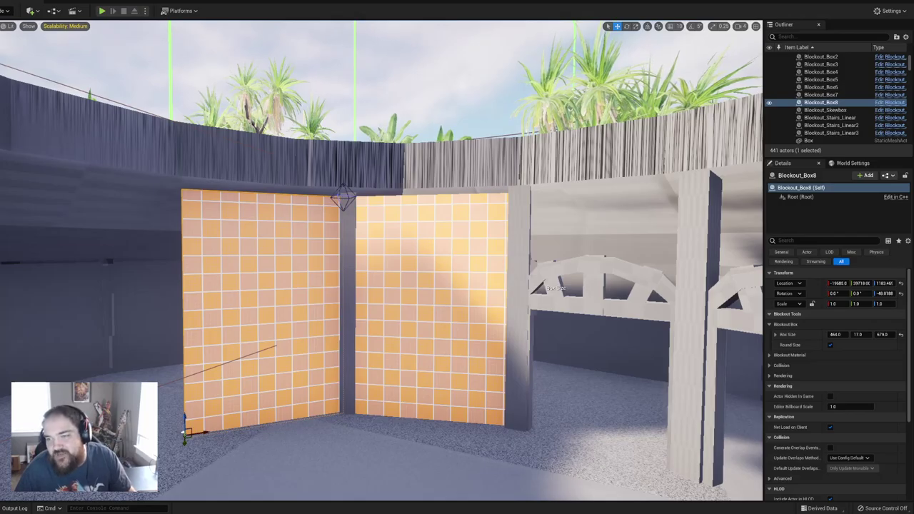
pyautogui.click(546, 285)
pyautogui.moveTo(474, 329)
pyautogui.mouseDown(button='right')
pyautogui.moveTo(576, 352)
pyautogui.moveTo(465, 336)
pyautogui.mouseUp(button='right')
pyautogui.press('w')
pyautogui.press('d')
pyautogui.press('s')
pyautogui.moveTo(436, 270); pyautogui.dragTo(307, 247, button='right')
pyautogui.click(285, 207)
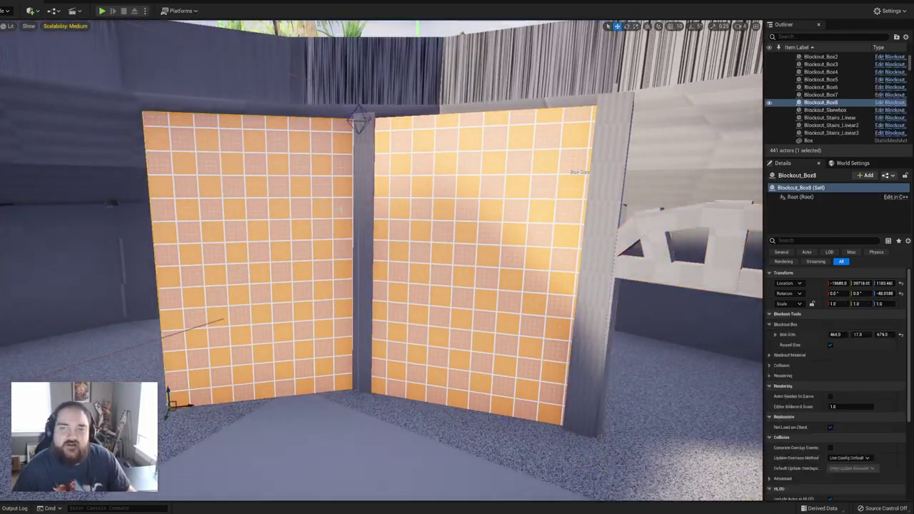
pyautogui.press('a')
pyautogui.moveTo(286, 207); pyautogui.dragTo(407, 258, button='right')
pyautogui.press('a')
pyautogui.moveTo(328, 278)
pyautogui.mouseDown(button='right')
pyautogui.moveTo(357, 275)
pyautogui.moveTo(332, 277)
pyautogui.mouseUp(button='right')
pyautogui.moveTo(356, 273); pyautogui.dragTo(356, 274)
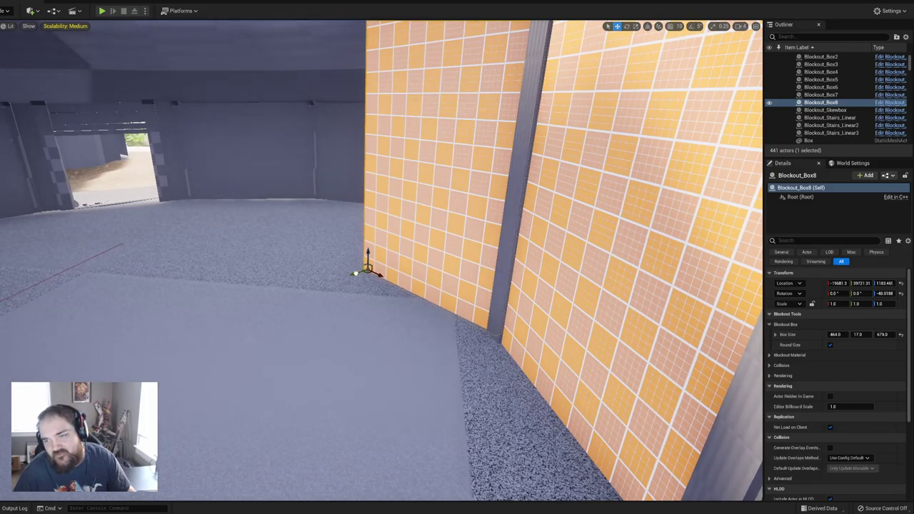
# Step: Select both checkered panels together with their two pillars and duplicate the whole wall section
pyautogui.moveTo(422, 207); pyautogui.dragTo(433, 198, button='right')
pyautogui.keyDown('ctrl'); pyautogui.click(373, 196); pyautogui.keyUp('ctrl')
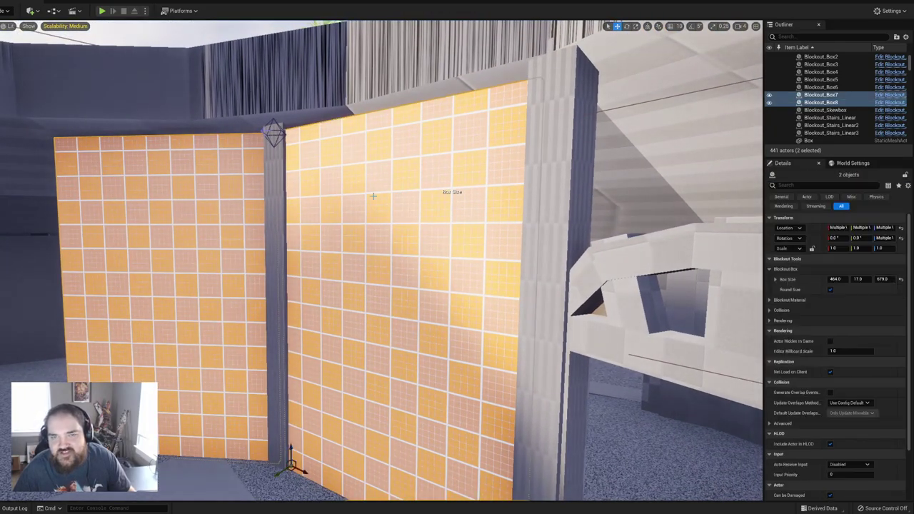
pyautogui.keyDown('ctrl'); pyautogui.click(277, 200); pyautogui.keyUp('ctrl')
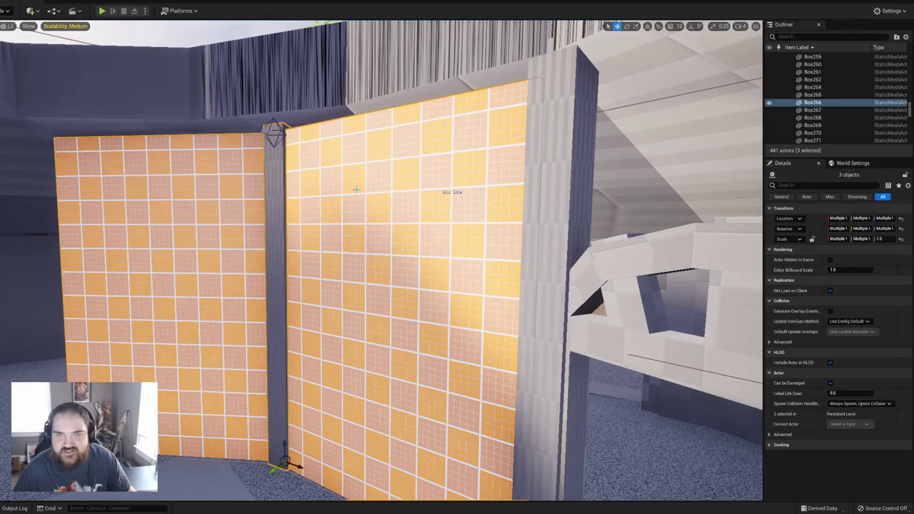
pyautogui.keyDown('ctrl'); pyautogui.click(548, 214); pyautogui.keyUp('ctrl')
pyautogui.moveTo(549, 214); pyautogui.dragTo(577, 230, button='right')
pyautogui.moveTo(456, 207); pyautogui.dragTo(448, 209, button='right')
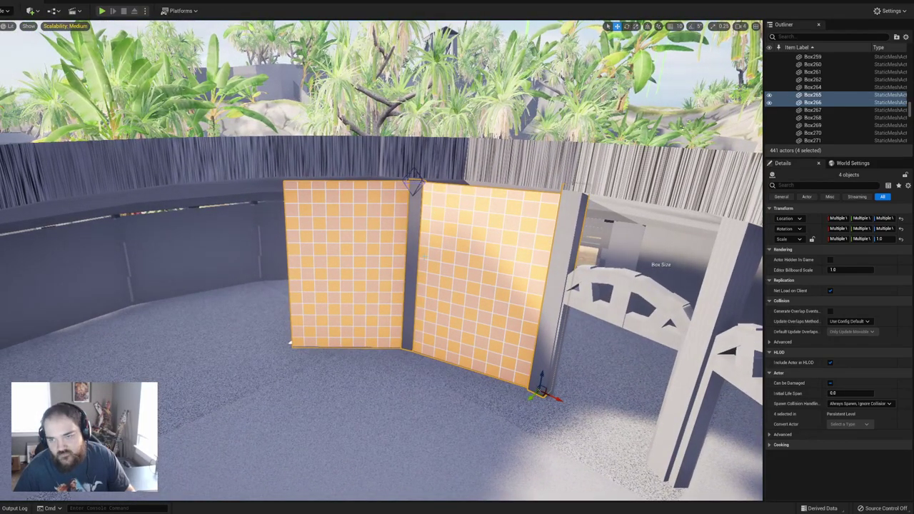
pyautogui.hotkey('ctrl', 'd')
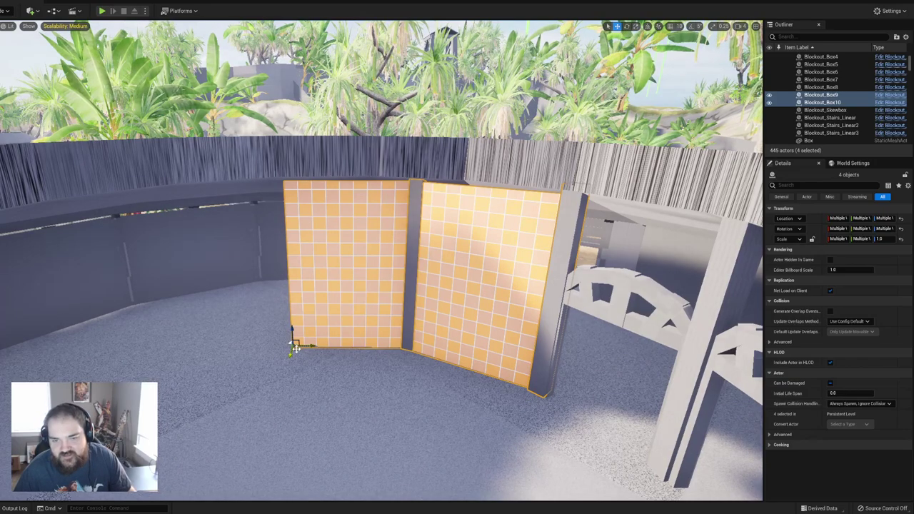
# Step: Try moving and rotating the duplicated section to continue the curved wall past the original panels, and undo the placement
pyautogui.moveTo(296, 348); pyautogui.dragTo(155, 435)
pyautogui.press('e')
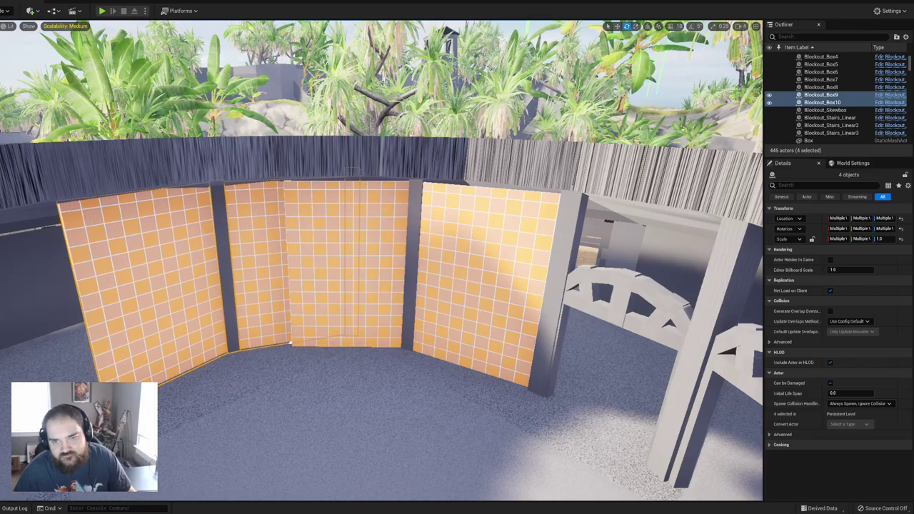
pyautogui.moveTo(103, 414); pyautogui.dragTo(7, 447)
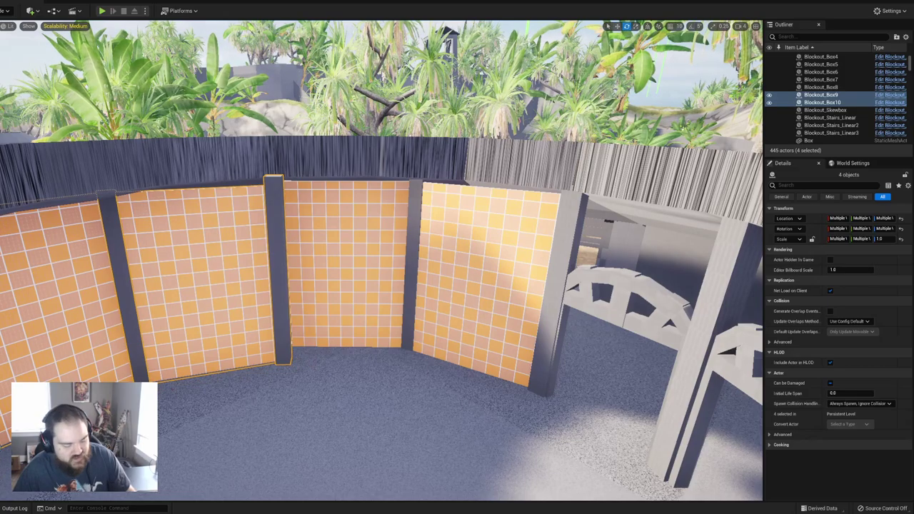
pyautogui.hotkey('ctrl', 'z')
pyautogui.hotkey('ctrl', 'z')
pyautogui.hotkey('ctrl', 'z')
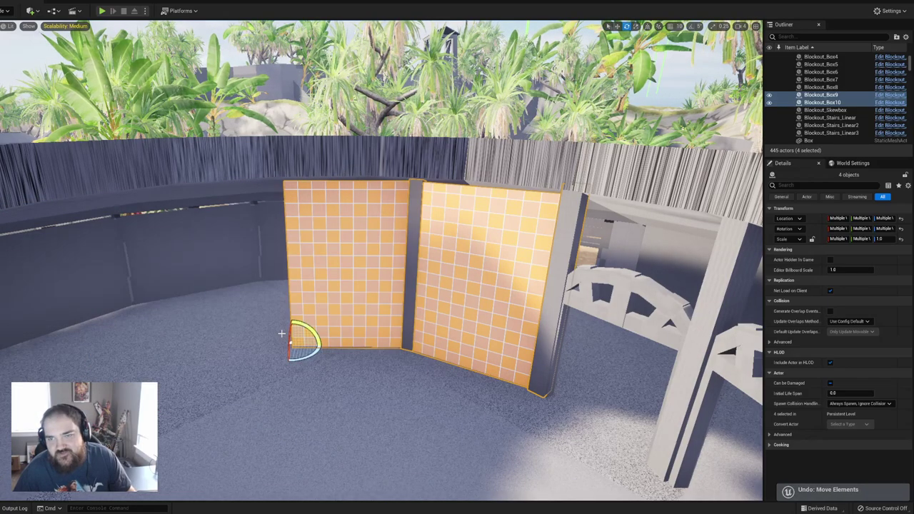
# Step: Move the duplicated two-panel section clear of the original, rotate it 40° around the vertical axis, and place it at the wall's open end
pyautogui.press('w')
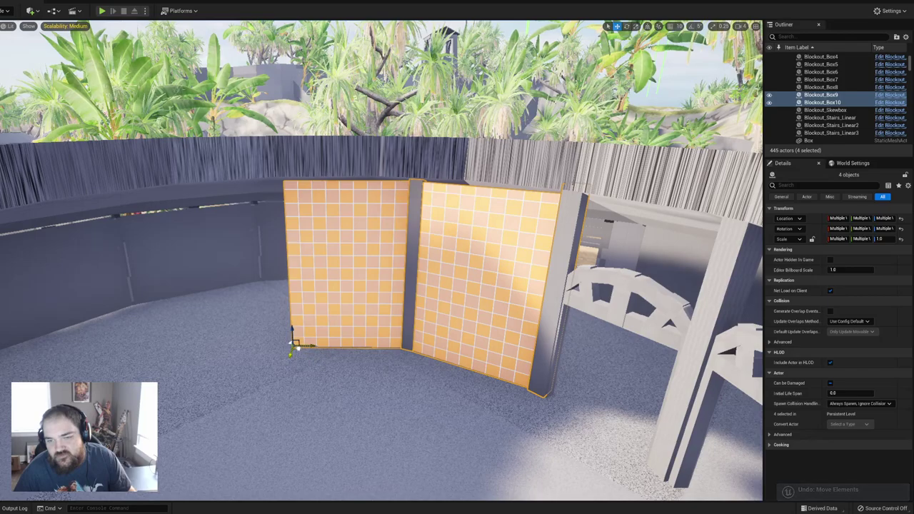
pyautogui.moveTo(292, 343); pyautogui.dragTo(204, 410)
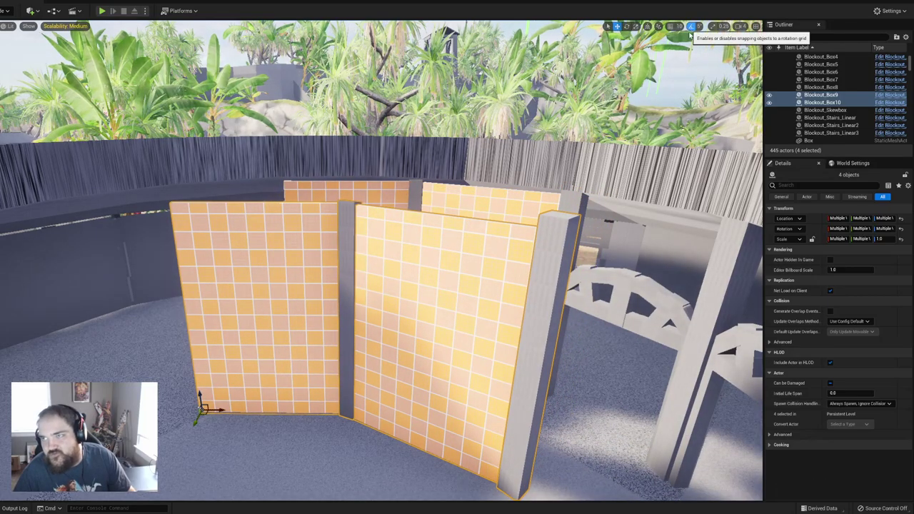
pyautogui.press('e')
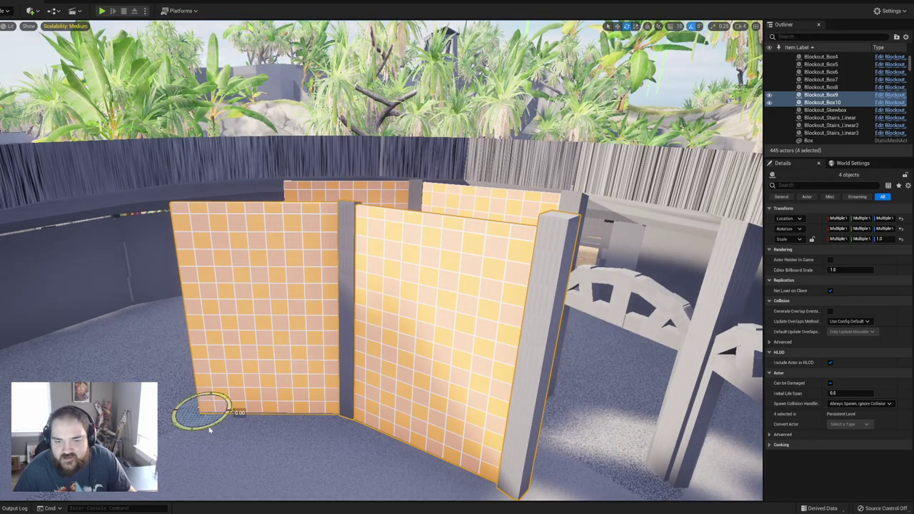
pyautogui.moveTo(214, 422); pyautogui.dragTo(230, 404)
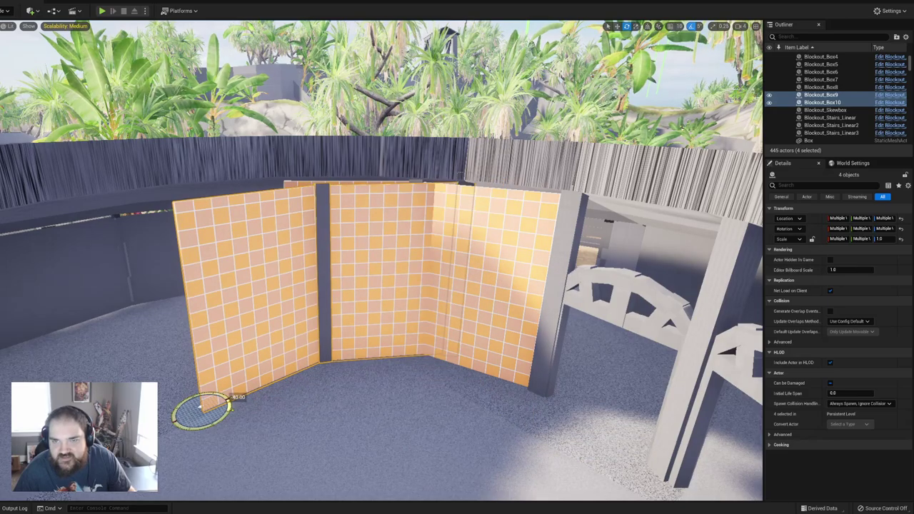
pyautogui.press('w')
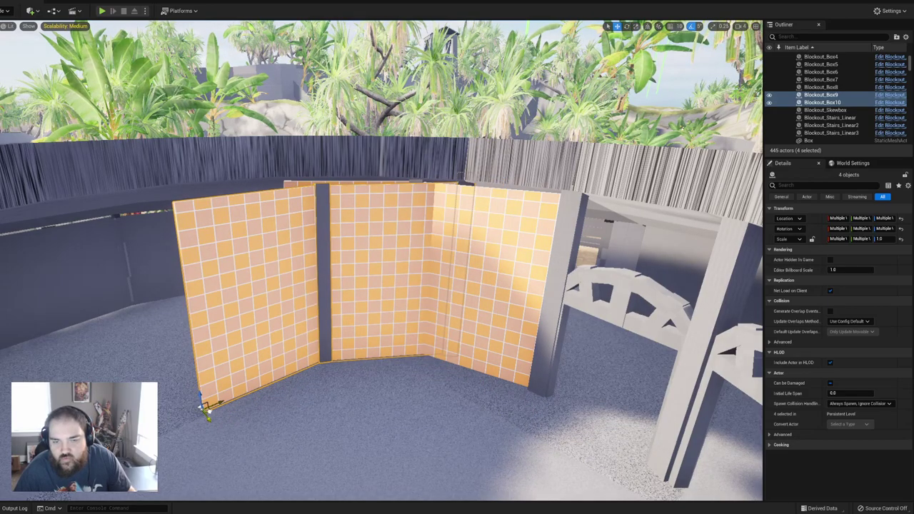
pyautogui.moveTo(205, 409); pyautogui.dragTo(9, 389)
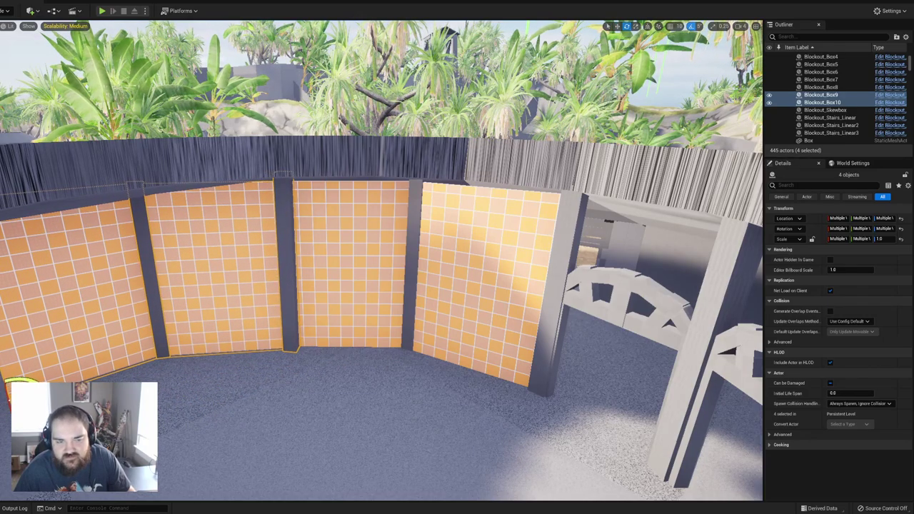
# Step: Refine the duplicated section's vertical-axis rotation and position so its end pillar fits the original panel and follows the building's curve
pyautogui.moveTo(22, 380); pyautogui.dragTo(2, 468)
pyautogui.moveTo(231, 413)
pyautogui.mouseDown(button='right')
pyautogui.moveTo(207, 417)
pyautogui.moveTo(228, 410)
pyautogui.moveTo(250, 436)
pyautogui.moveTo(231, 413)
pyautogui.mouseUp(button='right')
pyautogui.press('e')
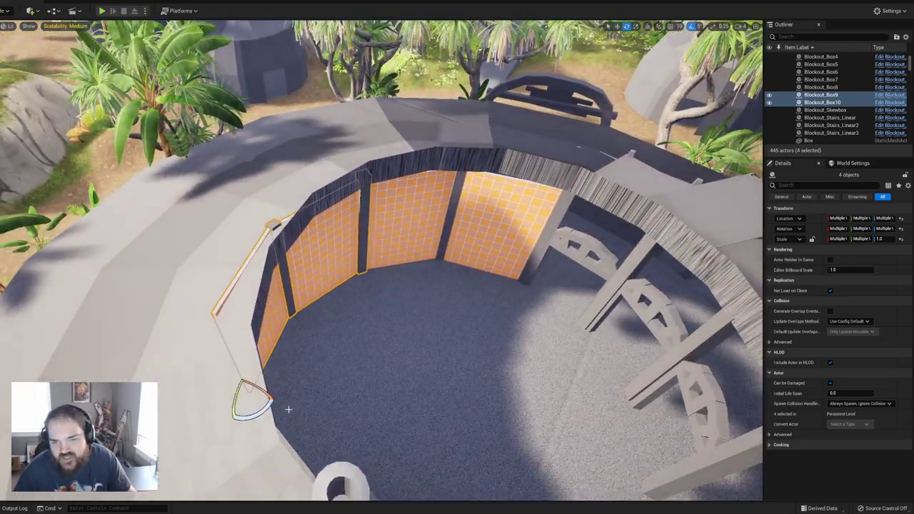
pyautogui.moveTo(265, 410); pyautogui.dragTo(266, 378)
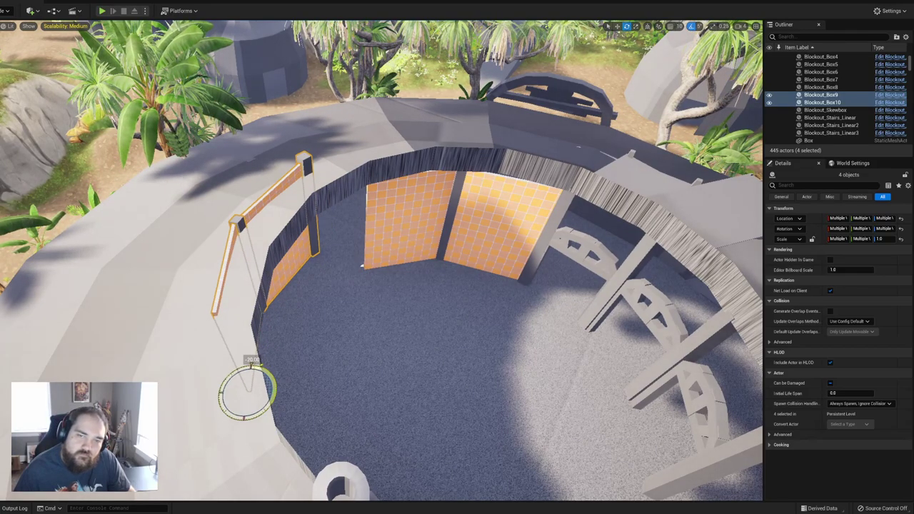
pyautogui.press('w')
pyautogui.moveTo(247, 388); pyautogui.dragTo(278, 411)
pyautogui.press('e')
pyautogui.press('w')
pyautogui.moveTo(294, 409); pyautogui.dragTo(236, 436, button='right')
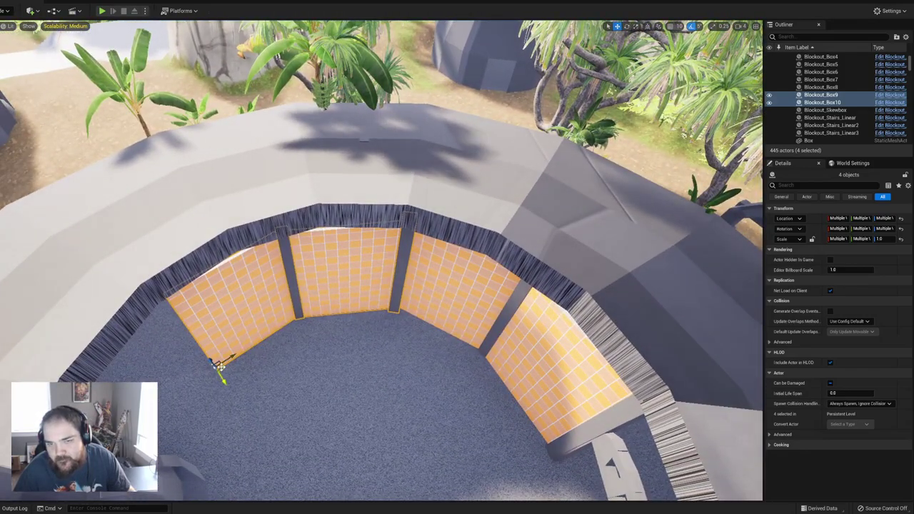
pyautogui.moveTo(221, 367)
pyautogui.mouseDown()
pyautogui.moveTo(205, 375)
pyautogui.moveTo(223, 364)
pyautogui.mouseUp()
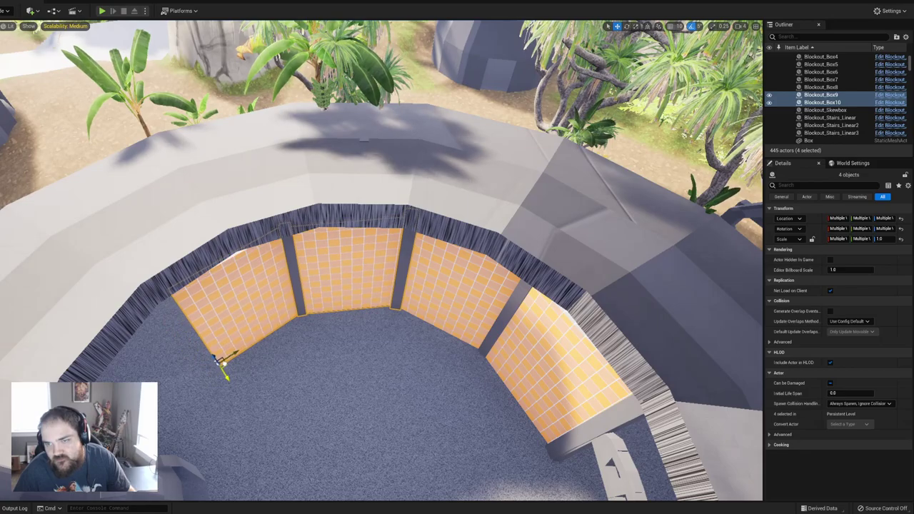
# Step: Duplicate the two-panel section with its pillars, rotate the copy -65° around the vertical axis, and place it behind the chimney to continue the wall
pyautogui.moveTo(360, 334); pyautogui.dragTo(368, 357, button='right')
pyautogui.hotkey('ctrl', 'd')
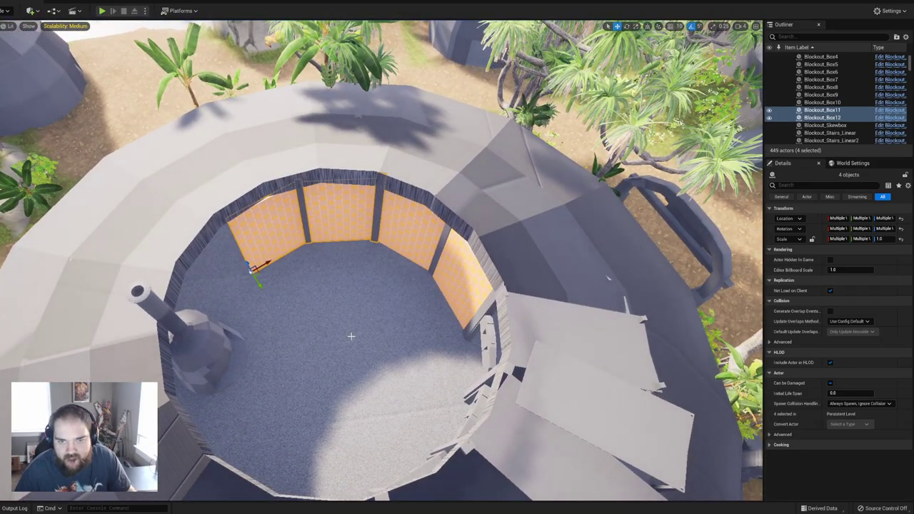
pyautogui.moveTo(257, 273); pyautogui.dragTo(168, 375)
pyautogui.press('e')
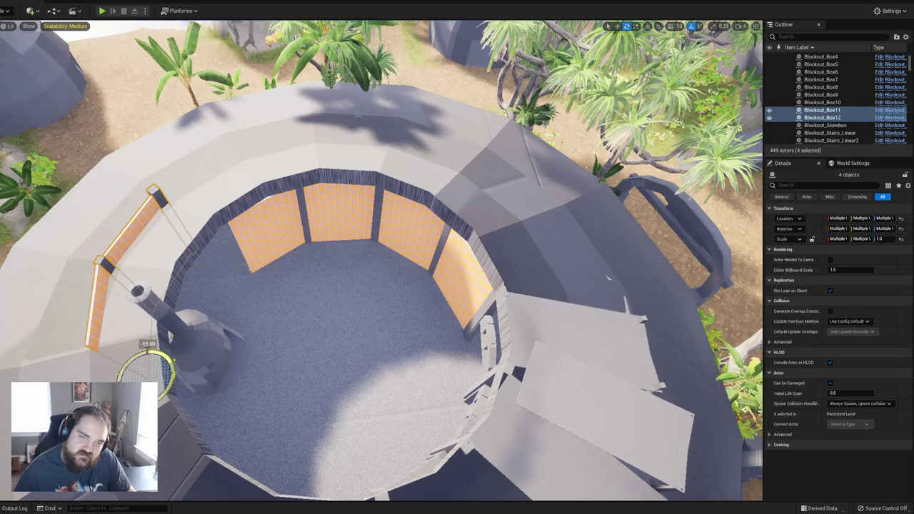
pyautogui.press('w')
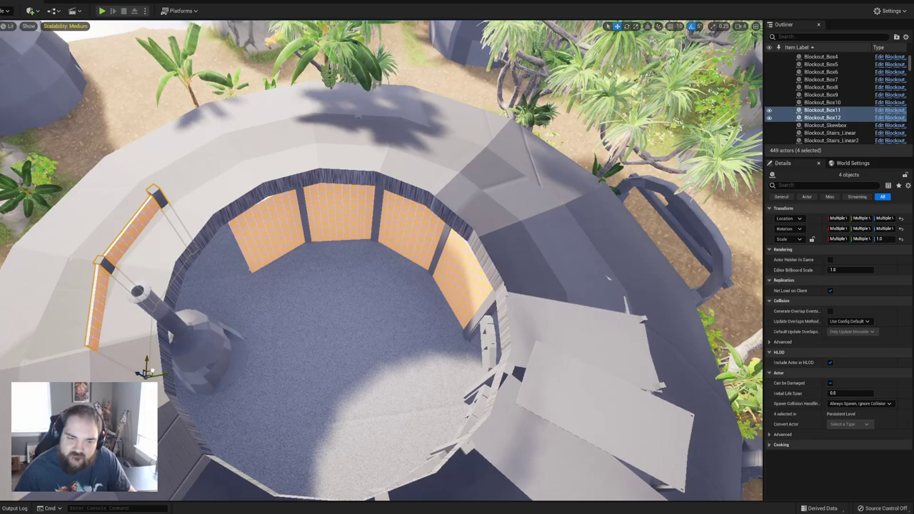
pyautogui.moveTo(147, 370); pyautogui.dragTo(211, 411)
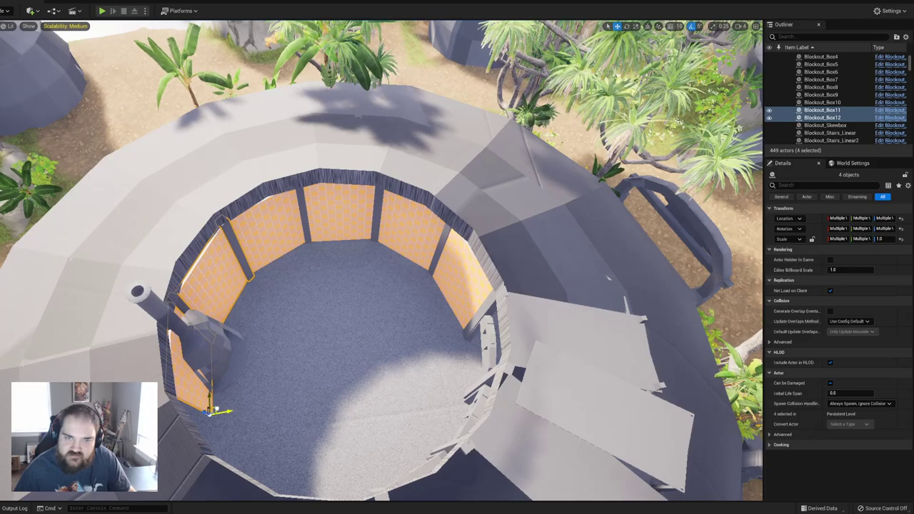
# Step: Add three more panels and their pillars to the selected section and duplicate the whole five-panel run
pyautogui.keyDown('shift'); pyautogui.click(264, 232); pyautogui.keyUp('shift')
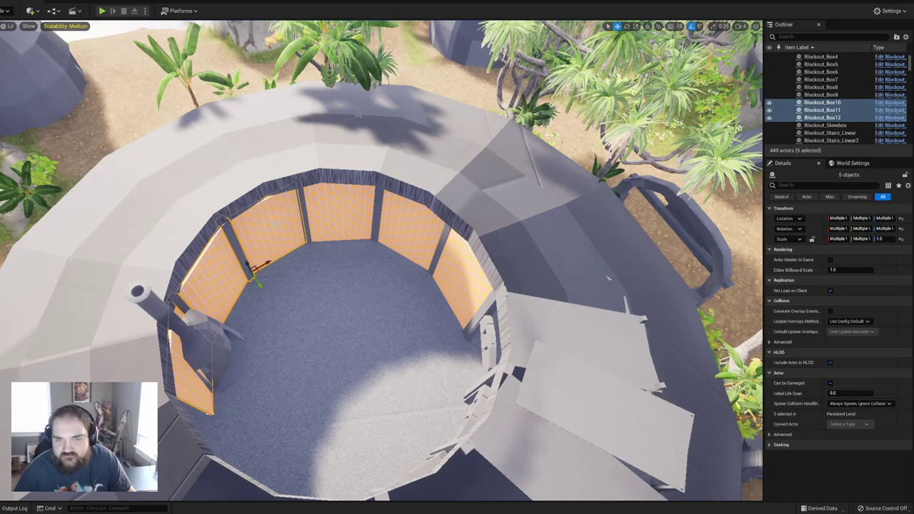
pyautogui.keyDown('shift'); pyautogui.click(303, 205); pyautogui.keyUp('shift')
pyautogui.keyDown('shift'); pyautogui.click(337, 212); pyautogui.keyUp('shift')
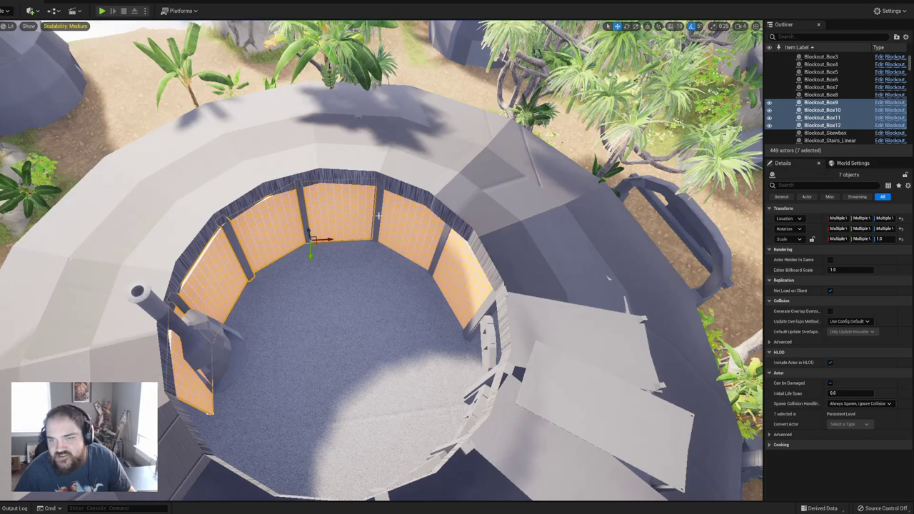
pyautogui.keyDown('shift'); pyautogui.click(379, 216); pyautogui.keyUp('shift')
pyautogui.keyDown('shift'); pyautogui.click(411, 227); pyautogui.keyUp('shift')
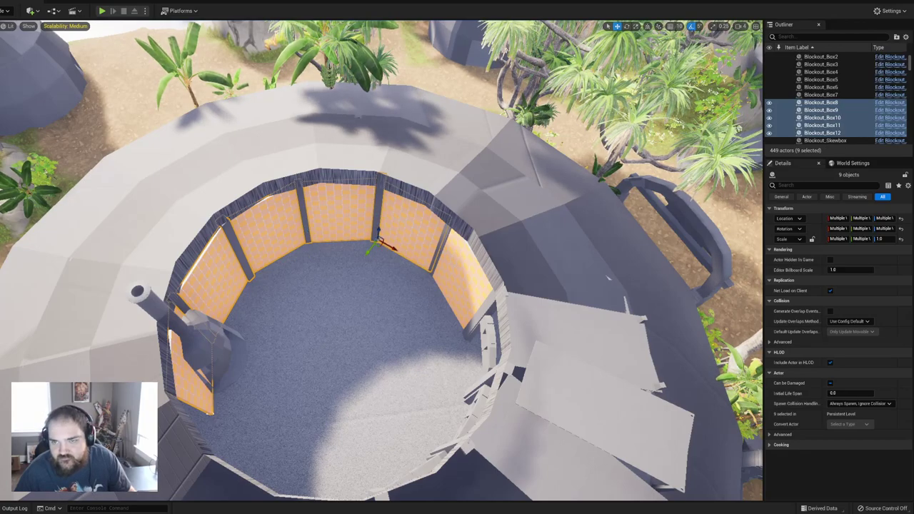
pyautogui.moveTo(366, 296); pyautogui.dragTo(302, 303, button='right')
pyautogui.hotkey('ctrl', 'd')
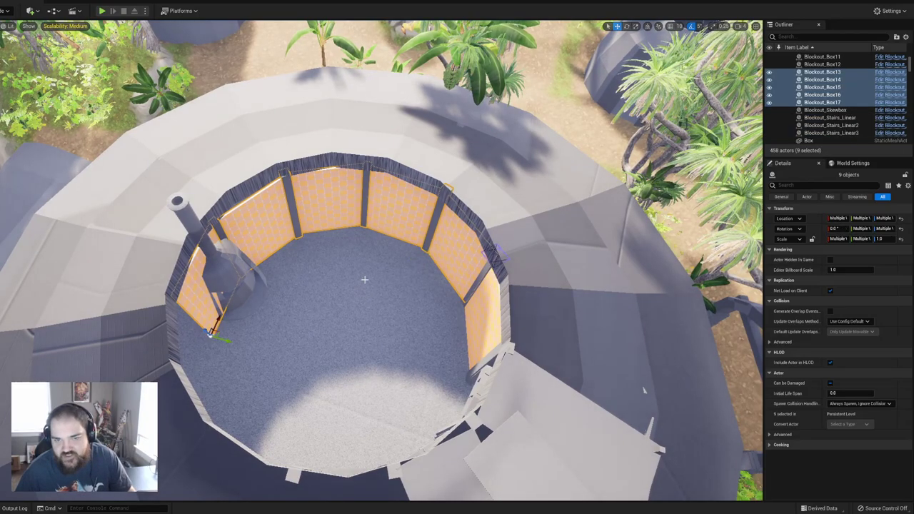
# Step: Try rotating and moving the duplicated five-panel run to close the ring, and undo the placement
pyautogui.press('e')
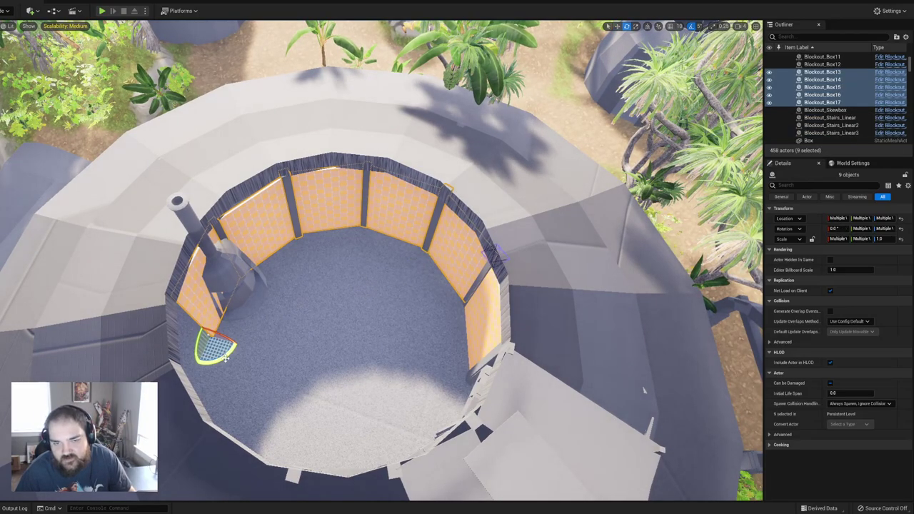
pyautogui.moveTo(222, 321); pyautogui.dragTo(177, 362)
pyautogui.press('w')
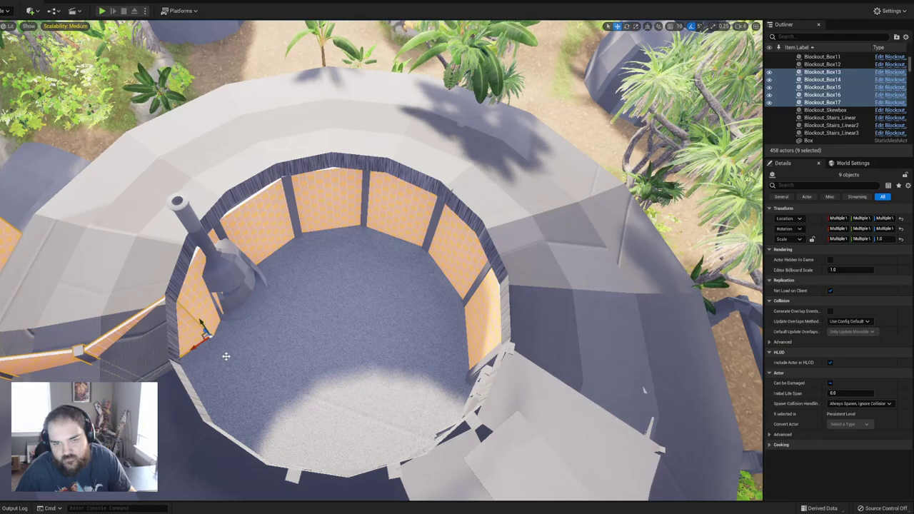
pyautogui.moveTo(205, 334); pyautogui.dragTo(464, 476)
pyautogui.hotkey('ctrl', 'z')
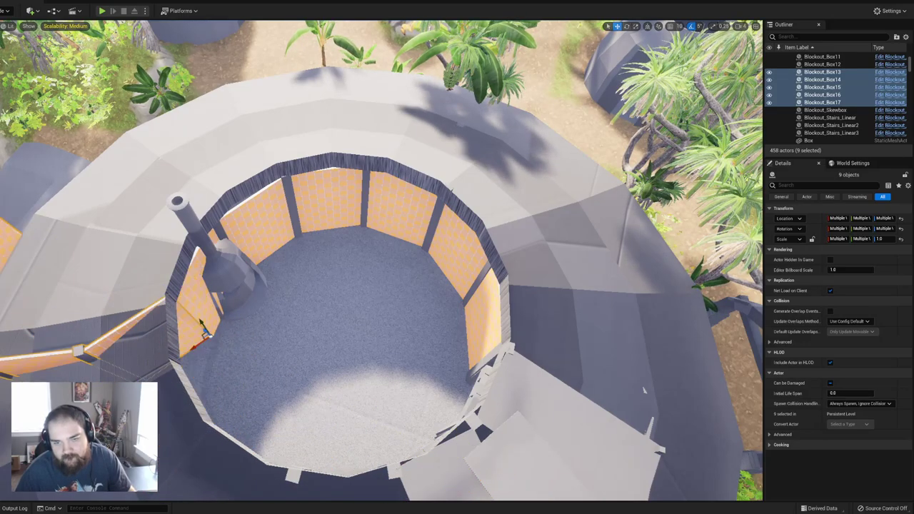
pyautogui.hotkey('ctrl', 'z')
# Step: Try selecting and moving only the two end panels and pillars of the duplicated run, and undo the attempt
pyautogui.click(267, 218)
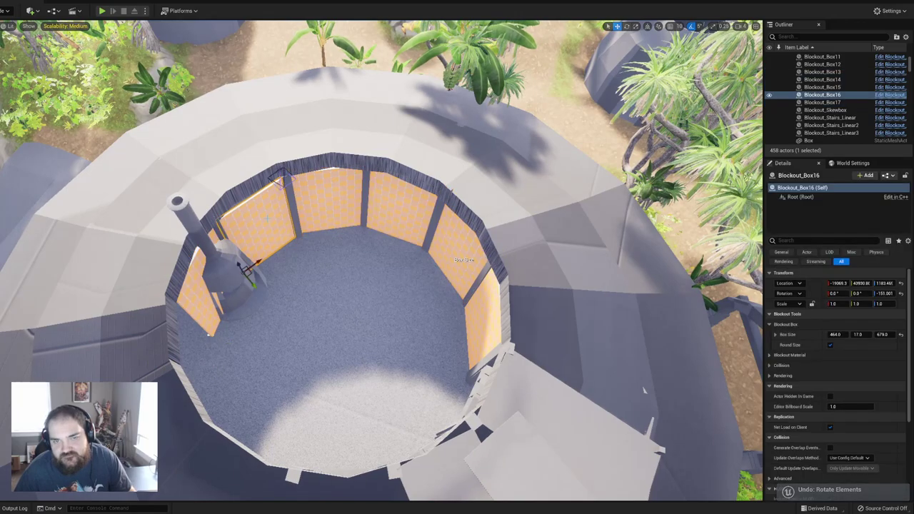
pyautogui.keyDown('shift'); pyautogui.click(218, 233); pyautogui.keyUp('shift')
pyautogui.keyDown('shift'); pyautogui.click(204, 292); pyautogui.keyUp('shift')
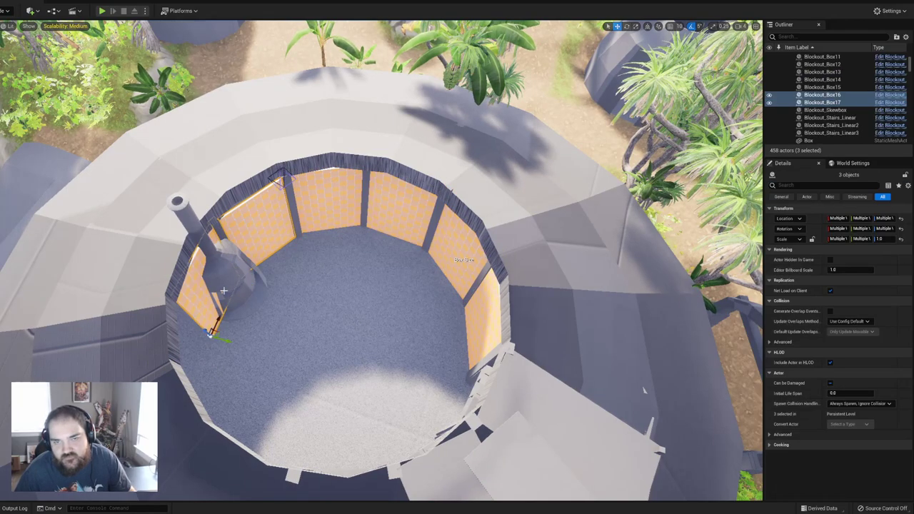
pyautogui.keyDown('ctrl'); pyautogui.click(291, 207); pyautogui.keyUp('ctrl')
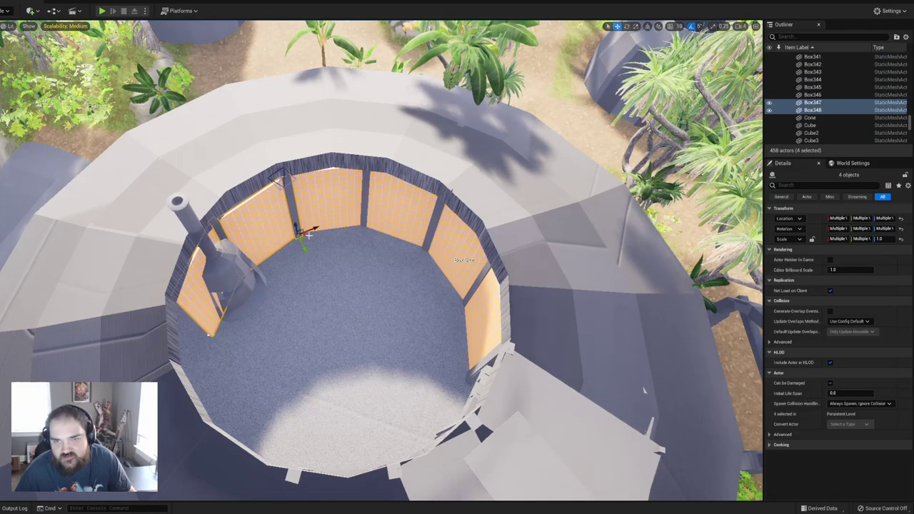
pyautogui.moveTo(306, 236); pyautogui.dragTo(337, 309)
pyautogui.hotkey('ctrl', 'z')
pyautogui.hotkey('ctrl', 'z')
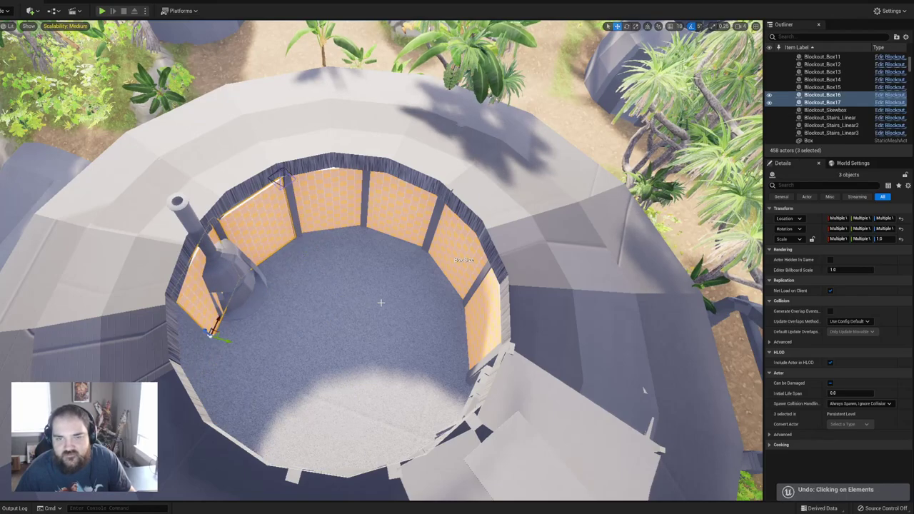
# Step: Undo the duplication of the five-panel run, together with the stray selection and move
pyautogui.hotkey('ctrl', 'z')
pyautogui.hotkey('ctrl', 'z')
pyautogui.hotkey('ctrl', 'z')
pyautogui.hotkey('ctrl', 'z')
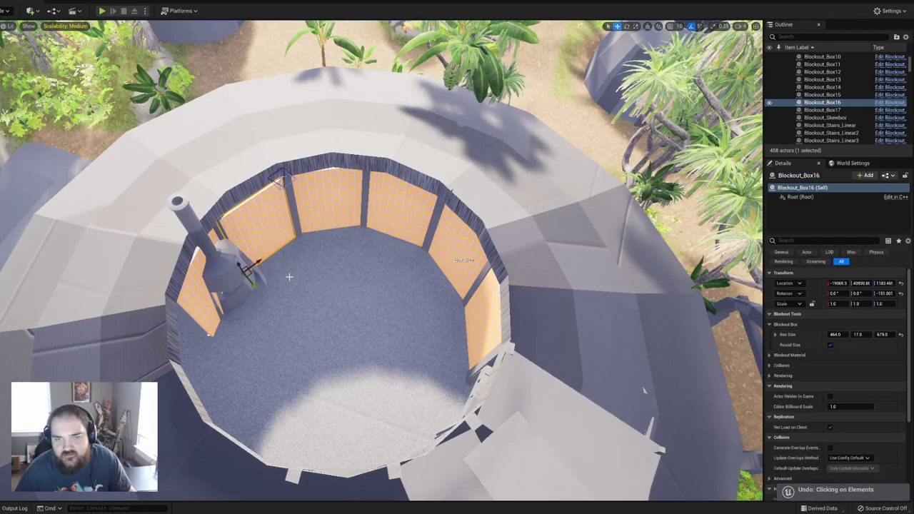
pyautogui.hotkey('ctrl', 'z')
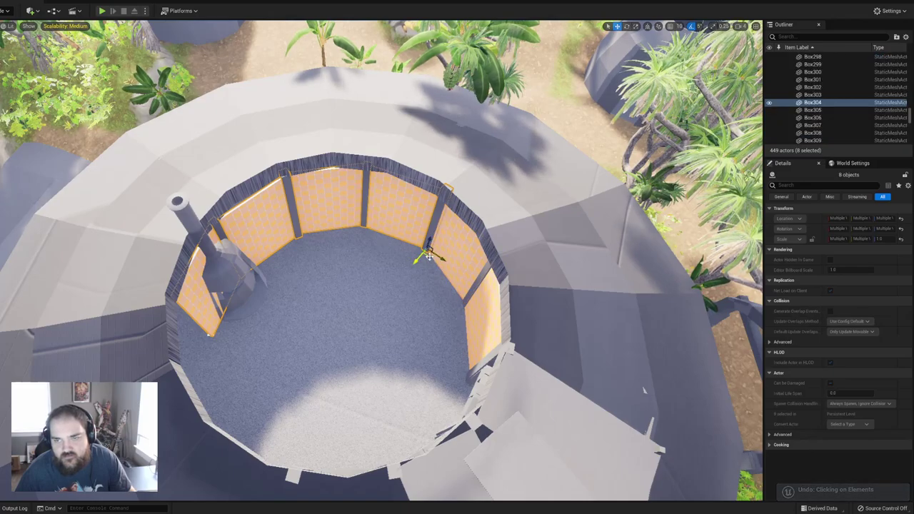
pyautogui.moveTo(428, 251); pyautogui.dragTo(394, 280)
pyautogui.hotkey('ctrl', 'z')
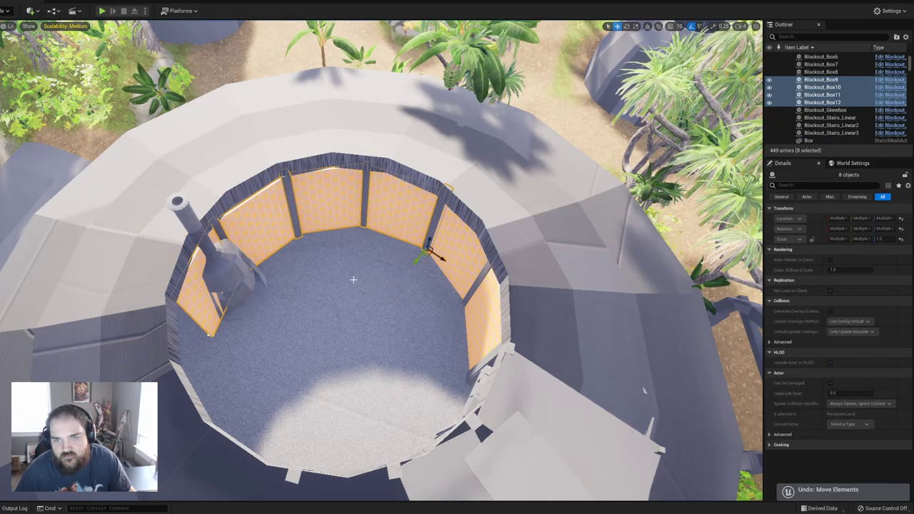
pyautogui.hotkey('ctrl', 'z')
# Step: Select the two panels beside the chimney together with their two pillars and duplicate them
pyautogui.click(288, 200)
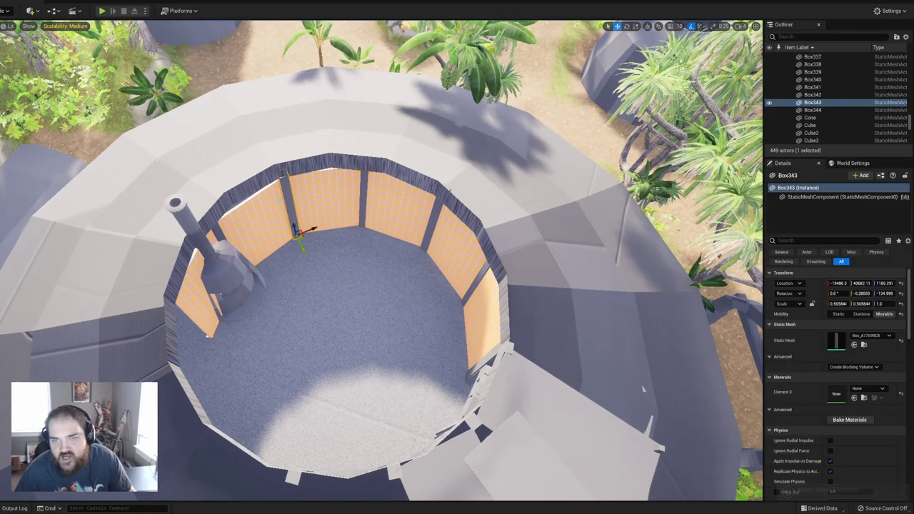
pyautogui.keyDown('shift'); pyautogui.click(265, 206); pyautogui.keyUp('shift')
pyautogui.keyDown('ctrl'); pyautogui.click(204, 269); pyautogui.keyUp('ctrl')
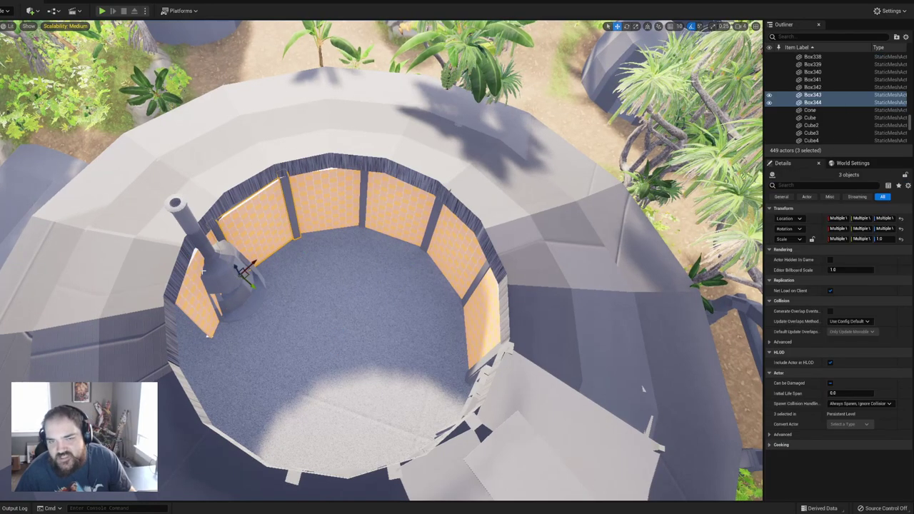
pyautogui.keyDown('ctrl'); pyautogui.click(315, 275); pyautogui.keyUp('ctrl')
pyautogui.hotkey('ctrl', 'd')
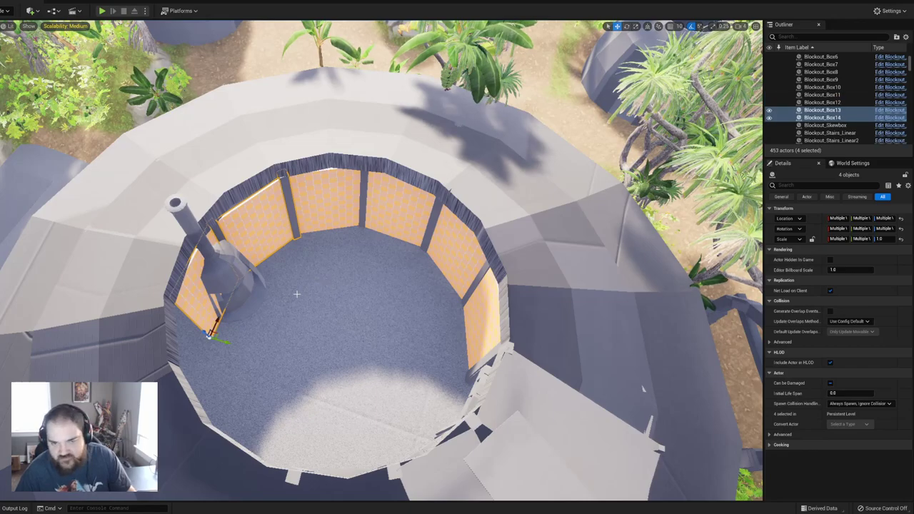
# Step: Rotate the duplicated two-panel section around the vertical axis and move it to continue the wall past the chimney
pyautogui.press('e')
pyautogui.moveTo(225, 354); pyautogui.dragTo(259, 314)
pyautogui.moveTo(182, 357); pyautogui.dragTo(272, 471)
pyautogui.press('w')
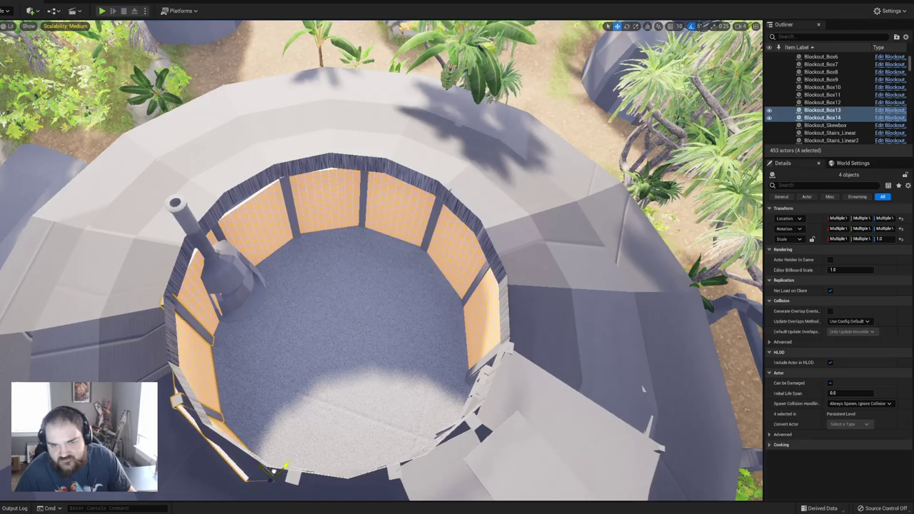
# Step: Select the last checkered panel, rotate it to about -263° around the vertical axis, and move its end against the existing wooden post
pyautogui.moveTo(423, 94); pyautogui.dragTo(264, 68, button='right')
pyautogui.moveTo(228, 435); pyautogui.dragTo(264, 314, button='right')
pyautogui.click(293, 272)
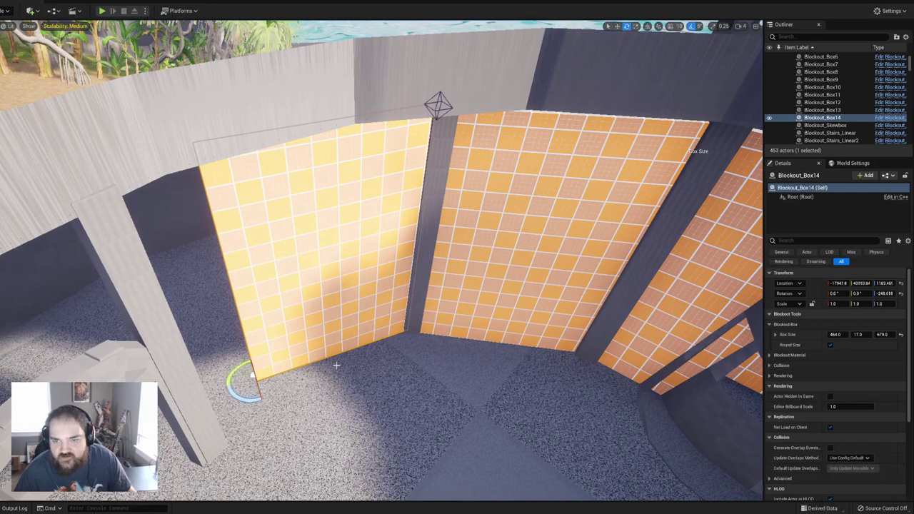
pyautogui.moveTo(251, 394); pyautogui.dragTo(221, 435)
# Step: Resize the last panel to reach the neighbouring pillar, with a box size of 614 × 9 × 679
pyautogui.press('w')
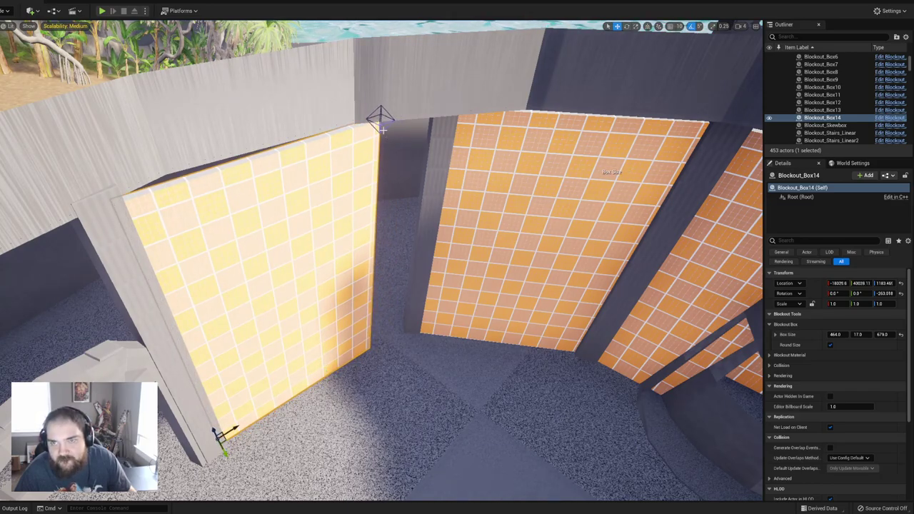
pyautogui.moveTo(388, 119); pyautogui.dragTo(439, 99)
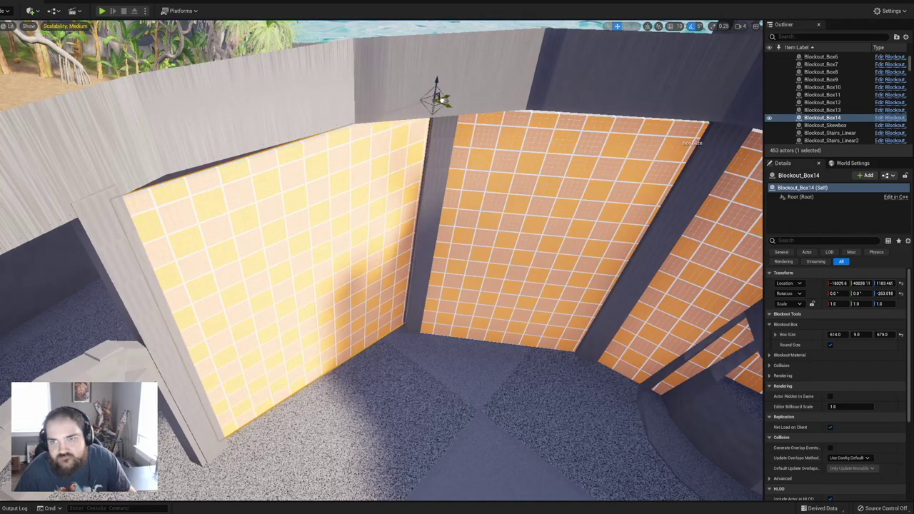
# Step: Undo the last resize and extend the last panel to the neighbouring pillar again, with a box size of 604 × 17 × 679
pyautogui.hotkey('ctrl', 'z')
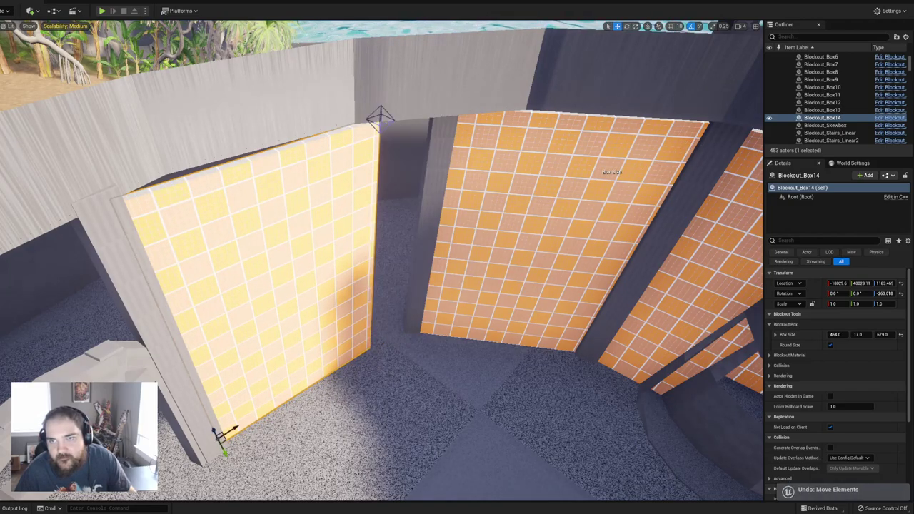
pyautogui.click(381, 115)
pyautogui.moveTo(396, 114); pyautogui.dragTo(441, 99)
pyautogui.moveTo(441, 99); pyautogui.dragTo(728, 125, button='right')
pyautogui.moveTo(400, 165); pyautogui.dragTo(364, 170, button='right')
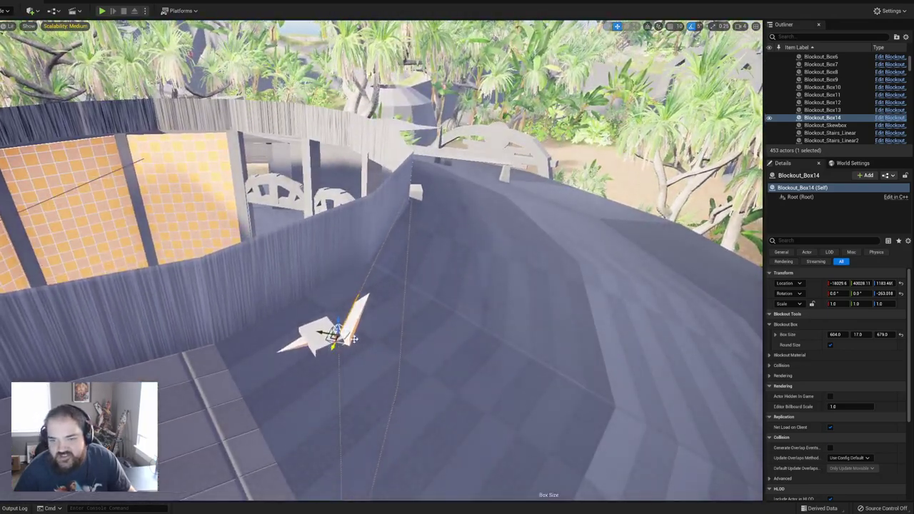
# Step: Shift the last panel horizontally to bring its far end in line with the neighbouring pillar
pyautogui.click(359, 306)
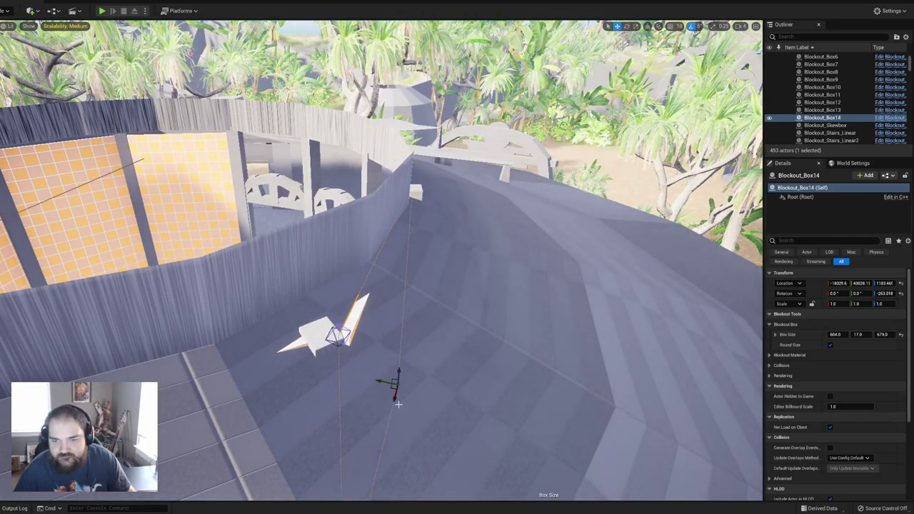
pyautogui.moveTo(381, 382); pyautogui.dragTo(376, 381)
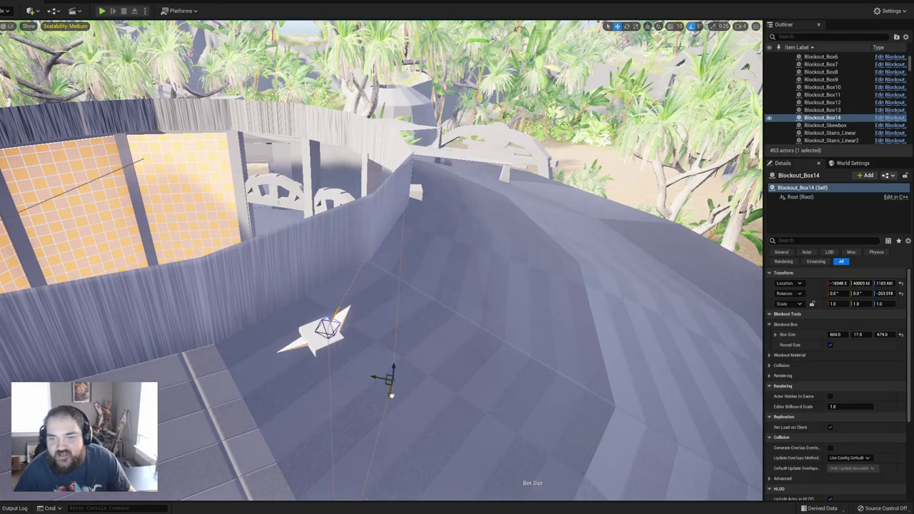
pyautogui.moveTo(324, 315); pyautogui.dragTo(528, 317, button='right')
pyautogui.moveTo(410, 285); pyautogui.dragTo(428, 282, button='right')
# Step: Rotate the last panel to about -258° around the vertical axis and reposition it between the wooden post and the pillar
pyautogui.press('e')
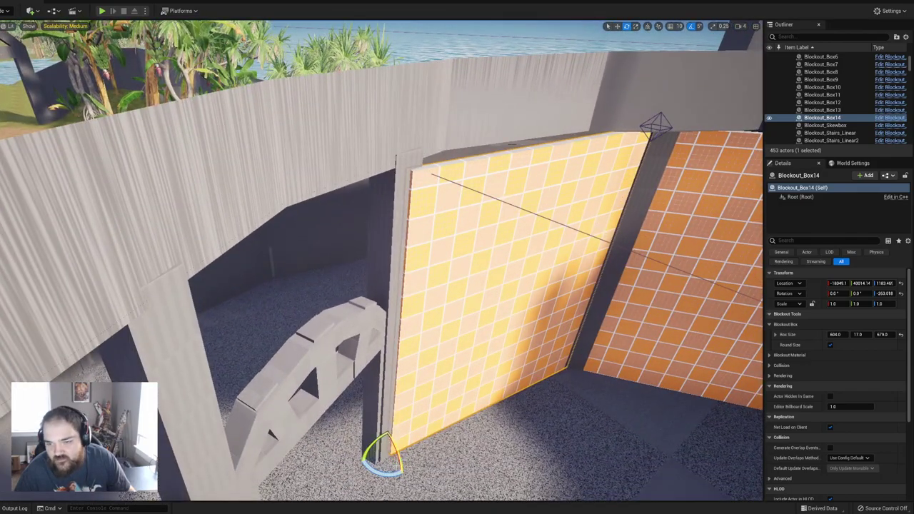
pyautogui.moveTo(389, 471); pyautogui.dragTo(384, 443)
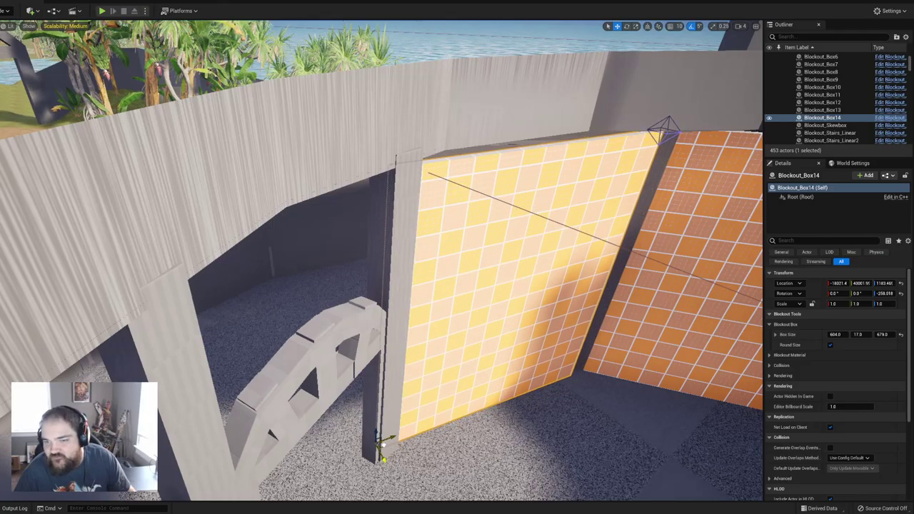
pyautogui.moveTo(382, 445)
pyautogui.mouseDown(button='right')
pyautogui.moveTo(535, 426)
pyautogui.moveTo(385, 436)
pyautogui.moveTo(392, 443)
pyautogui.mouseUp(button='right')
pyautogui.moveTo(557, 423)
pyautogui.mouseDown(button='right')
pyautogui.moveTo(553, 436)
pyautogui.moveTo(557, 424)
pyautogui.mouseUp(button='right')
pyautogui.moveTo(539, 299); pyautogui.dragTo(534, 299)
pyautogui.moveTo(534, 299); pyautogui.dragTo(635, 291, button='right')
pyautogui.moveTo(624, 414); pyautogui.dragTo(614, 414, button='right')
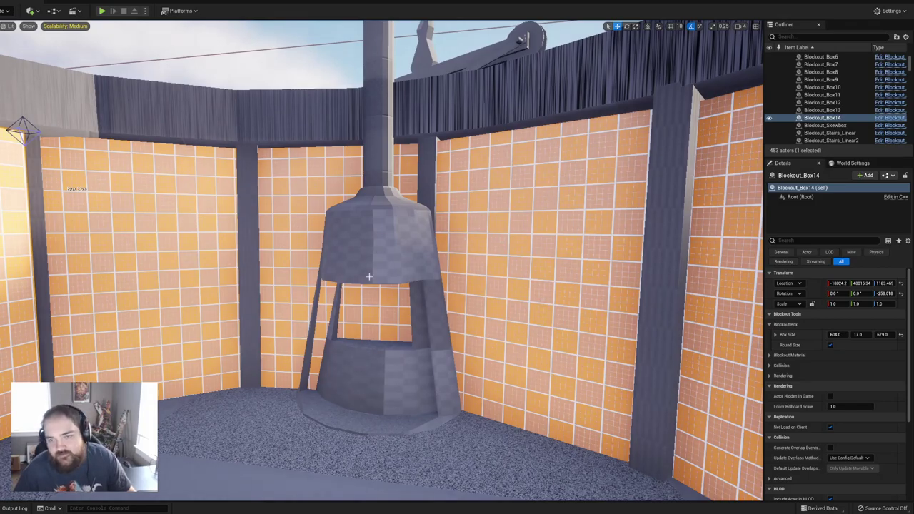
# Step: Select the panel behind the chimney, rotate it to about -283° around the vertical axis, and move its end against the pillar
pyautogui.click(294, 246)
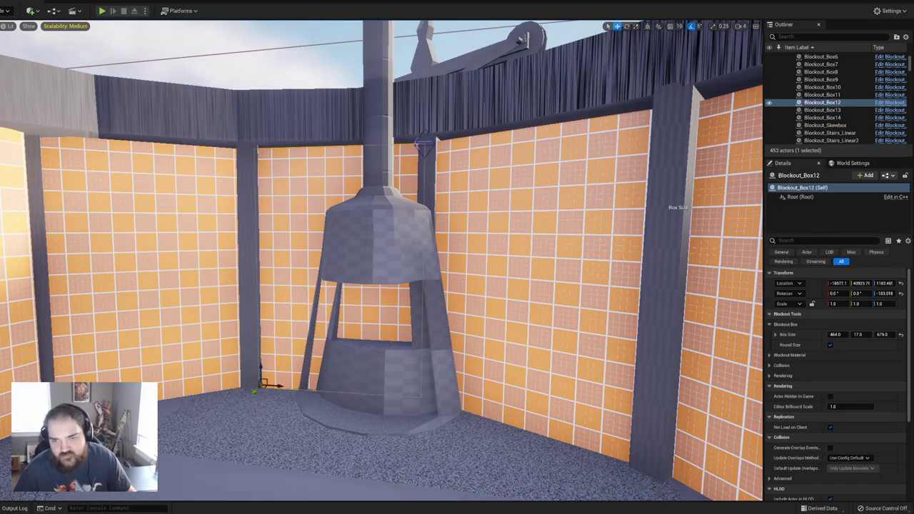
pyautogui.moveTo(428, 285); pyautogui.dragTo(463, 292, button='right')
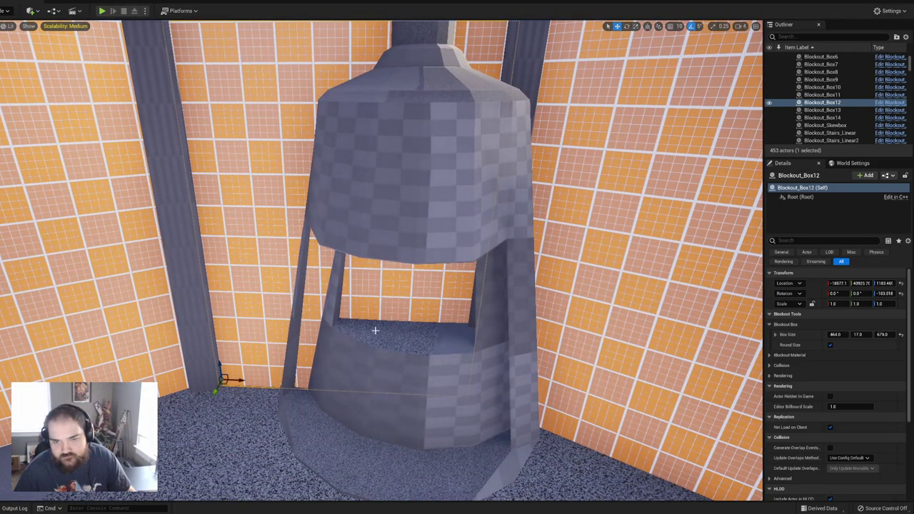
pyautogui.moveTo(241, 391); pyautogui.dragTo(250, 372)
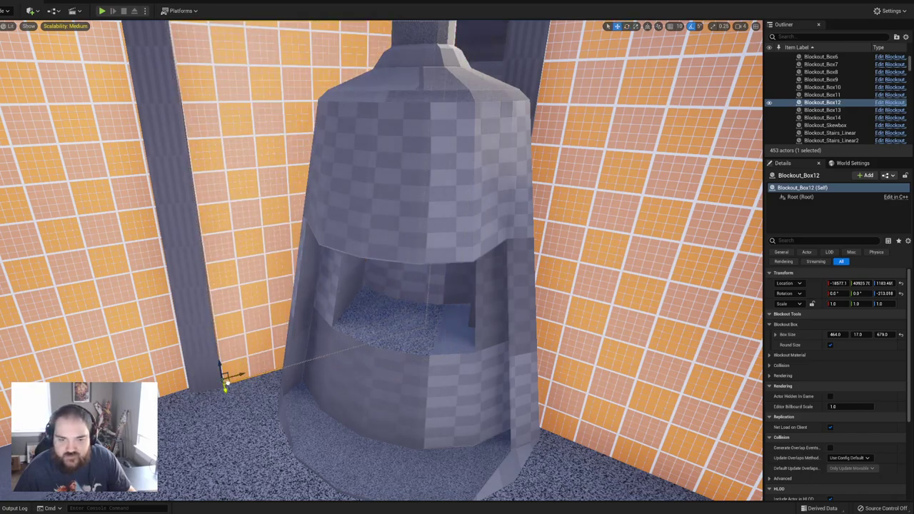
pyautogui.moveTo(226, 384); pyautogui.dragTo(191, 386)
pyautogui.moveTo(214, 372); pyautogui.dragTo(449, 385, button='right')
pyautogui.press('w')
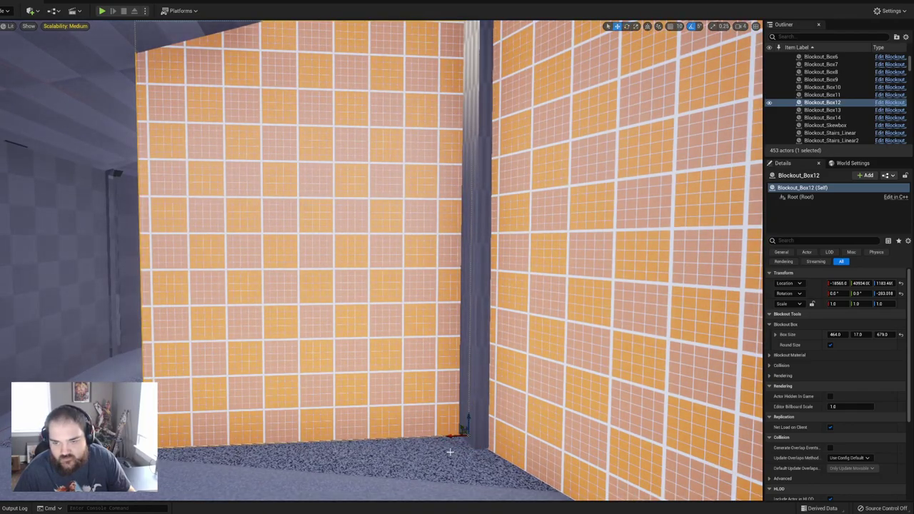
pyautogui.moveTo(465, 432); pyautogui.dragTo(468, 437)
# Step: Resize the rotated panel to reach the outer wall below the sloping roof, with a box size of 749 × 17 × 458
pyautogui.moveTo(468, 428); pyautogui.dragTo(339, 434, button='right')
pyautogui.press('f')
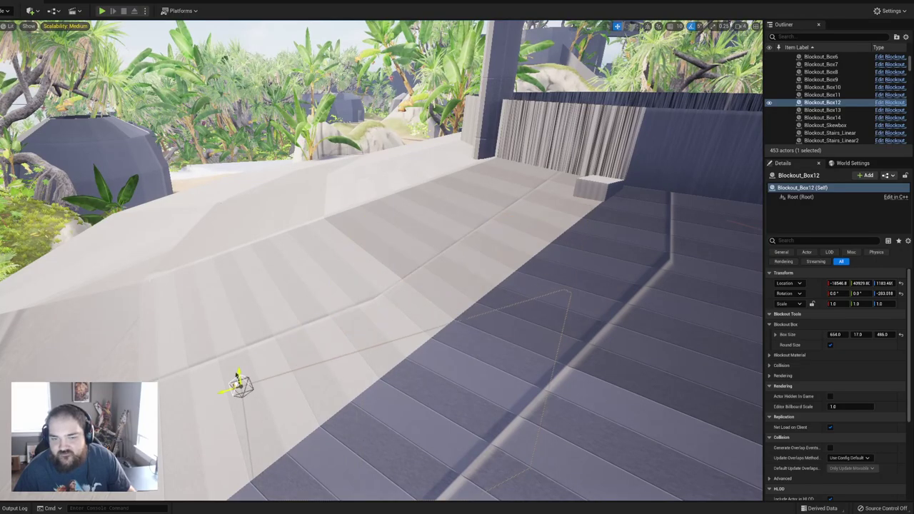
pyautogui.moveTo(238, 376); pyautogui.dragTo(214, 427)
pyautogui.moveTo(214, 427); pyautogui.dragTo(182, 364, button='right')
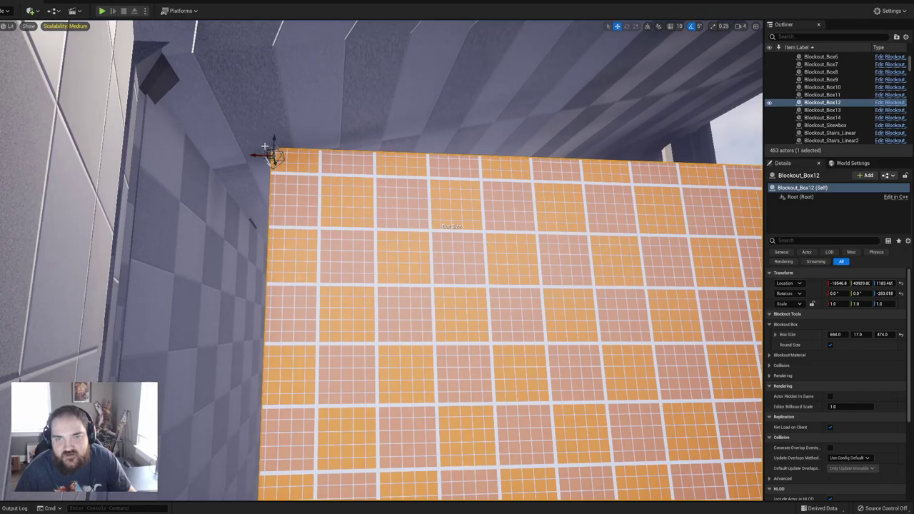
pyautogui.moveTo(272, 154); pyautogui.dragTo(223, 177)
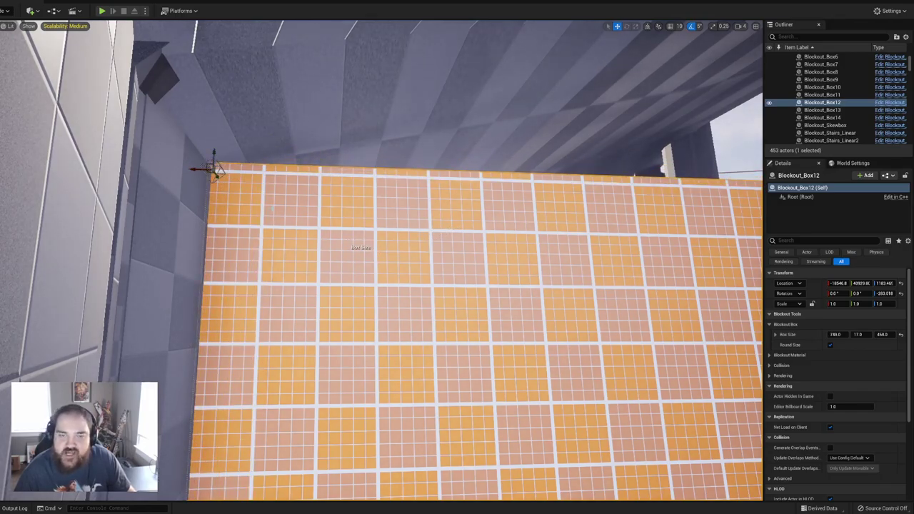
pyautogui.moveTo(272, 209); pyautogui.dragTo(386, 256, button='right')
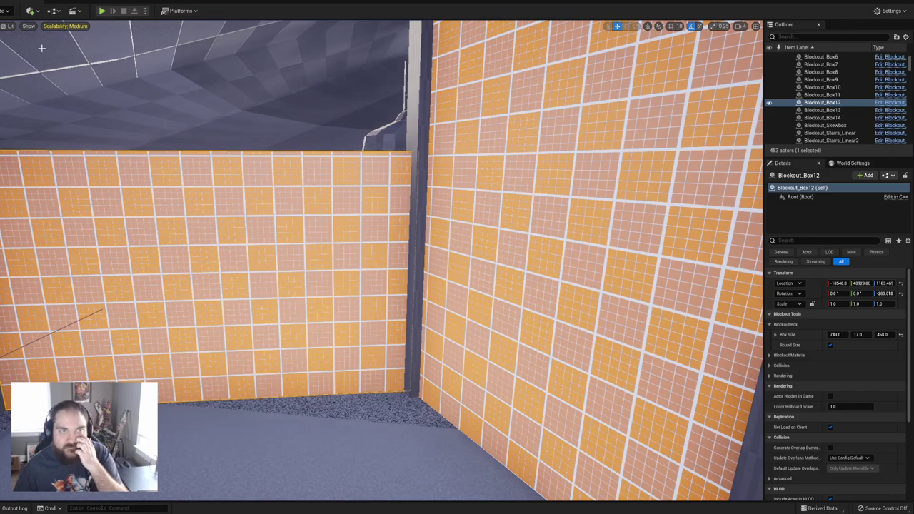
# Step: Add a Blockout Ramp beside the partition panel and rotate it to about -190° around the vertical axis
pyautogui.click(7, 11)
pyautogui.click(29, 11)
pyautogui.moveTo(79, 116)
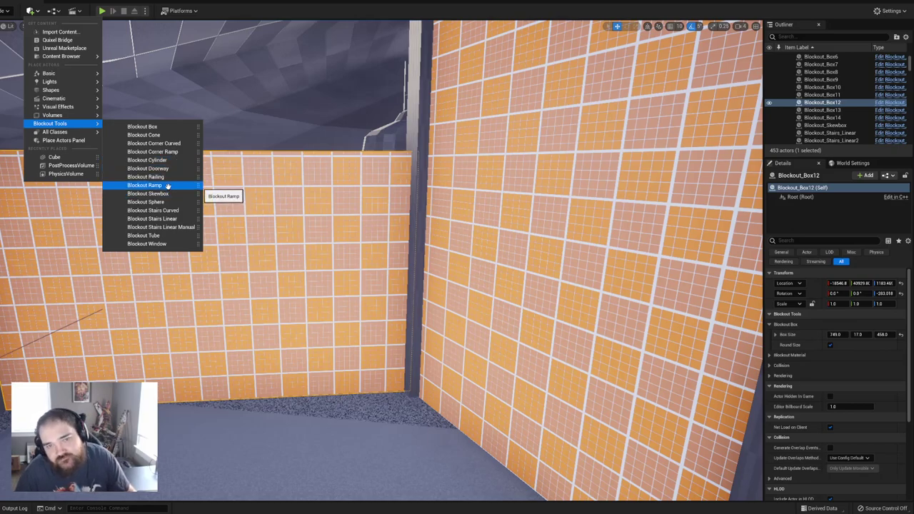
pyautogui.click(167, 185)
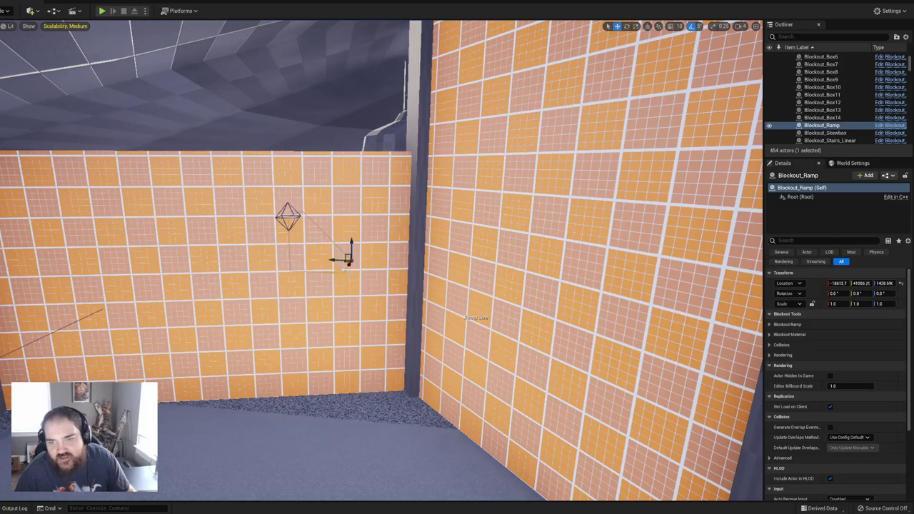
pyautogui.moveTo(381, 260); pyautogui.dragTo(261, 307, button='right')
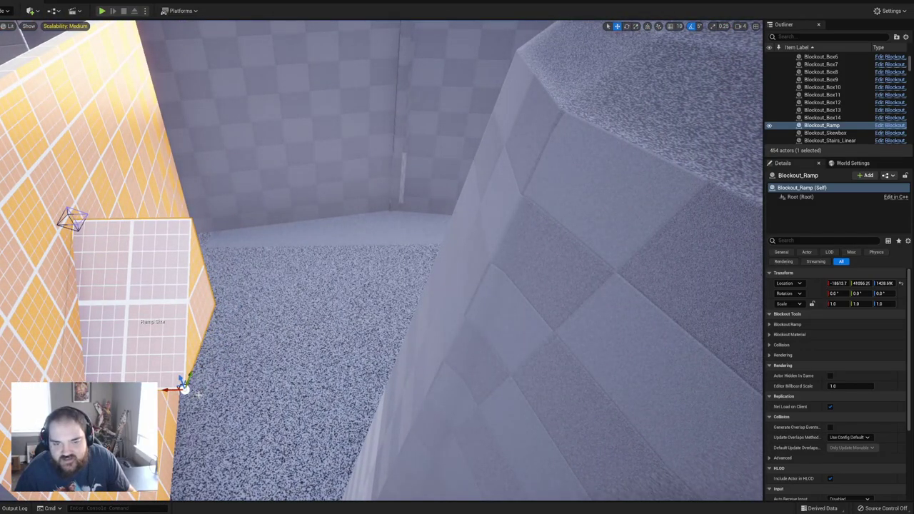
pyautogui.press('e')
pyautogui.moveTo(211, 391); pyautogui.dragTo(207, 471)
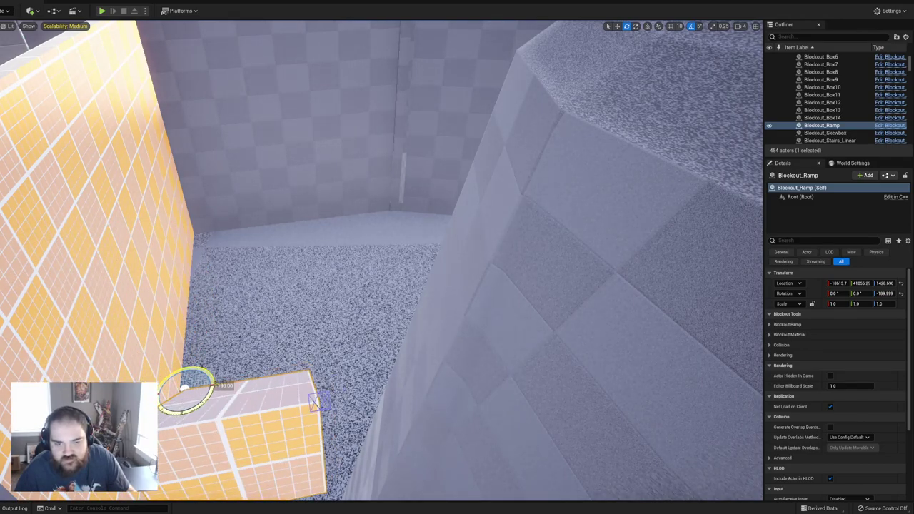
# Step: Move the ramp onto the top edge of the partition panel and rotate it to about -195° around the vertical axis
pyautogui.press('w')
pyautogui.moveTo(184, 389); pyautogui.dragTo(118, 289)
pyautogui.moveTo(121, 291); pyautogui.dragTo(138, 302, button='right')
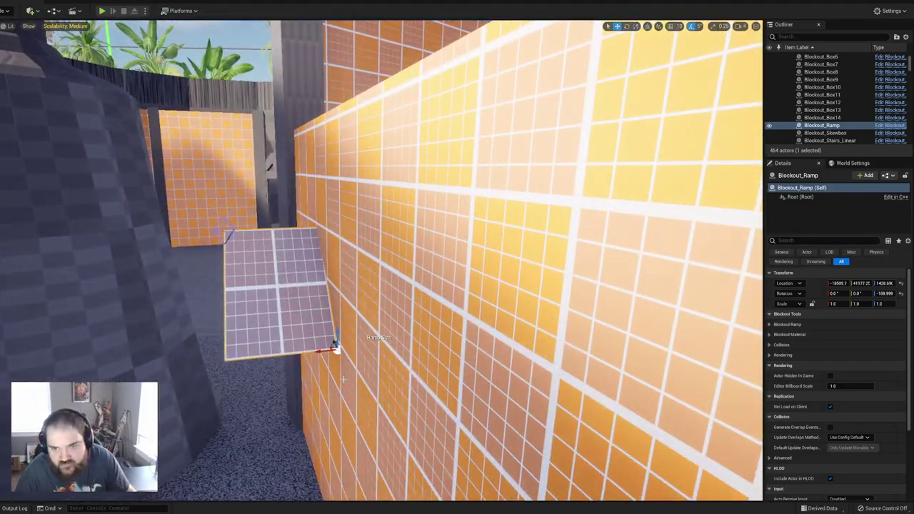
pyautogui.press('e')
pyautogui.moveTo(334, 347); pyautogui.dragTo(348, 107)
pyautogui.press('w')
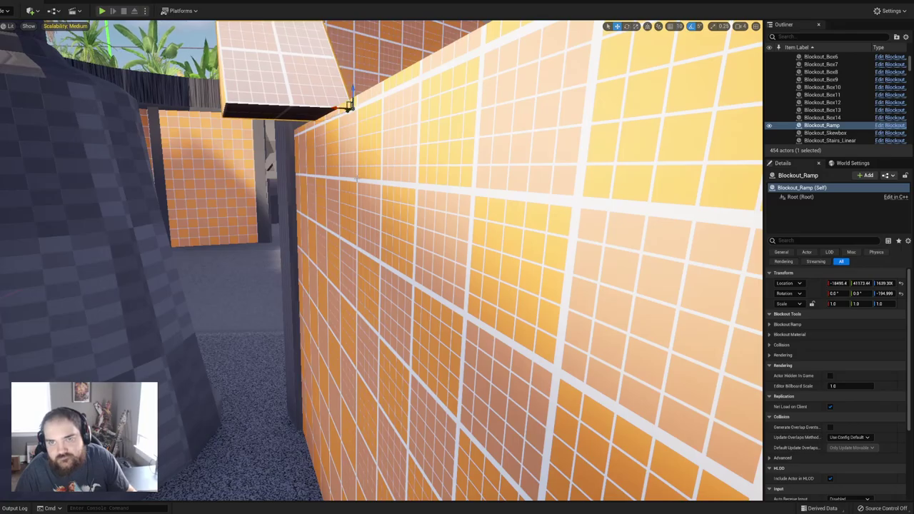
# Step: Slide the ramp along the top of the partition panel to its far end at the outer wall
pyautogui.moveTo(349, 106); pyautogui.dragTo(356, 179, button='right')
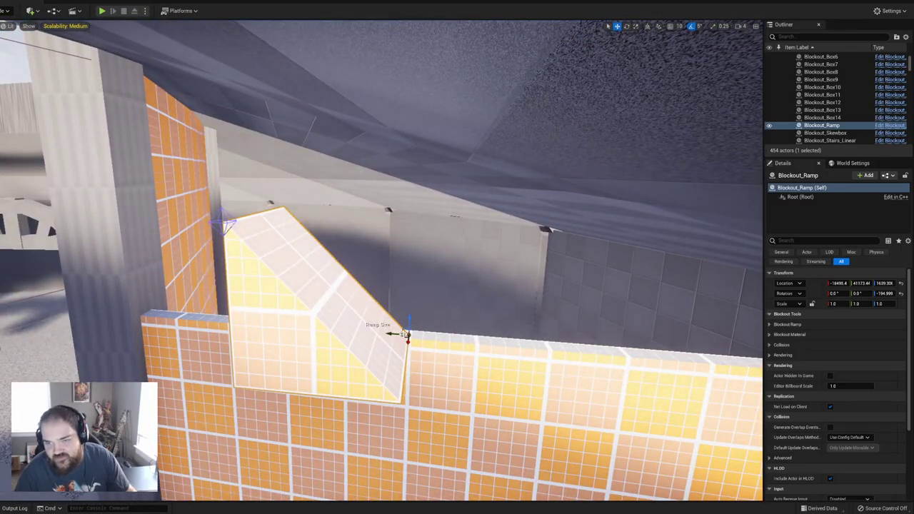
pyautogui.moveTo(389, 334); pyautogui.dragTo(618, 349)
pyautogui.moveTo(618, 349); pyautogui.dragTo(728, 364, button='right')
pyautogui.moveTo(228, 273); pyautogui.dragTo(179, 255, button='right')
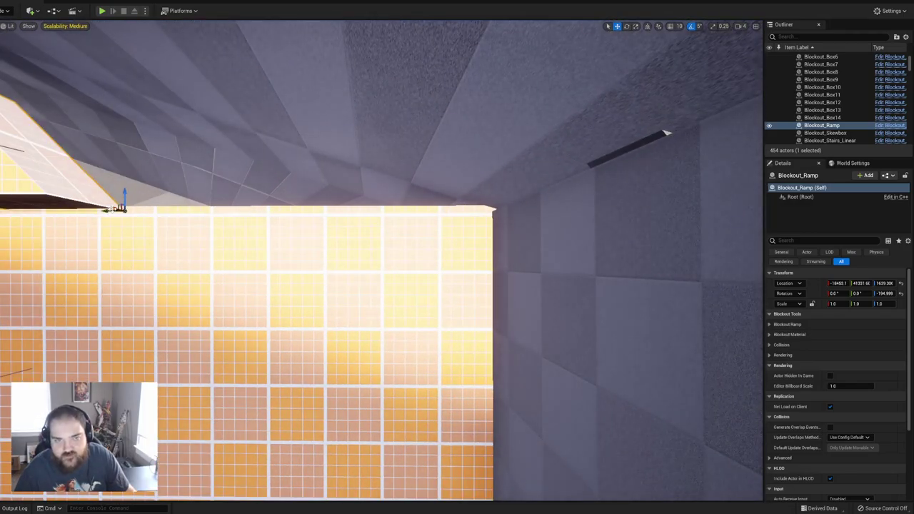
pyautogui.moveTo(105, 210); pyautogui.dragTo(461, 212)
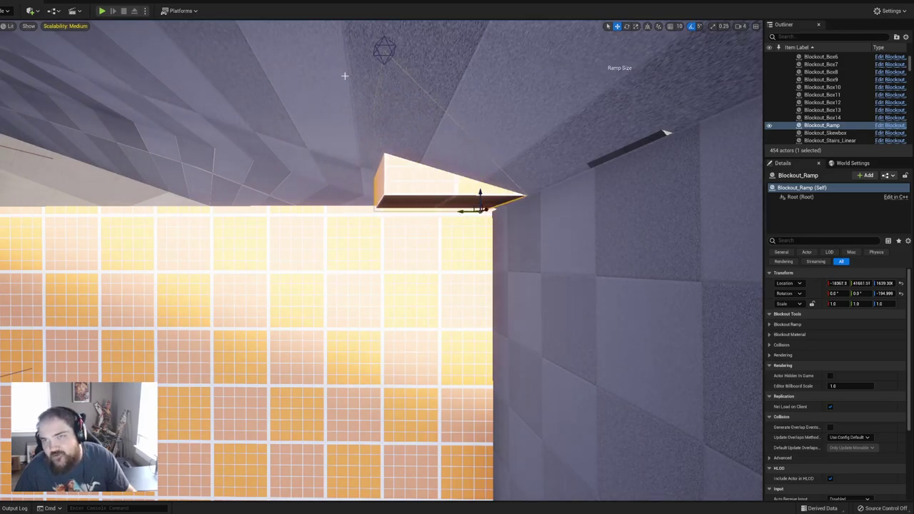
# Step: Extend the ramp's length and height with its size handle to reach the pillar and follow the roof slope
pyautogui.click(391, 44)
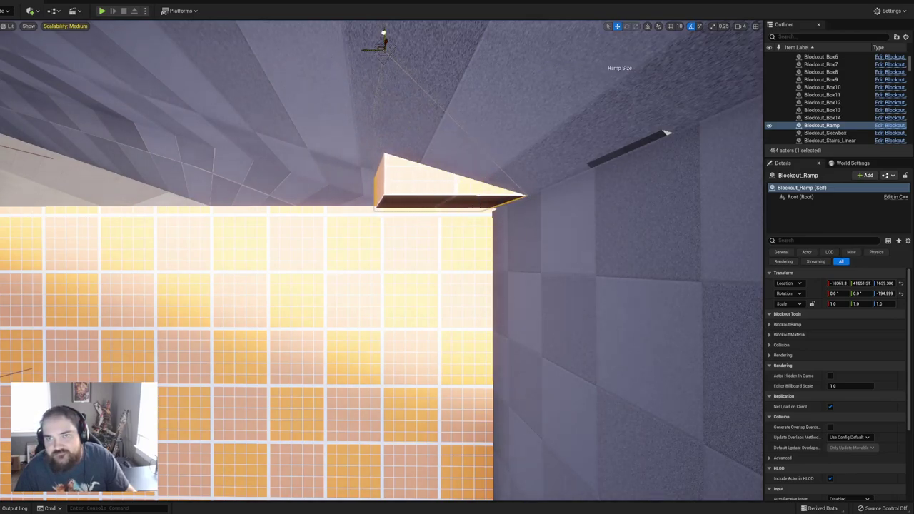
pyautogui.moveTo(383, 43); pyautogui.dragTo(8, 43)
pyautogui.moveTo(8, 41)
pyautogui.mouseDown(button='right')
pyautogui.moveTo(43, 35)
pyautogui.moveTo(45, 57)
pyautogui.moveTo(10, 40)
pyautogui.mouseUp(button='right')
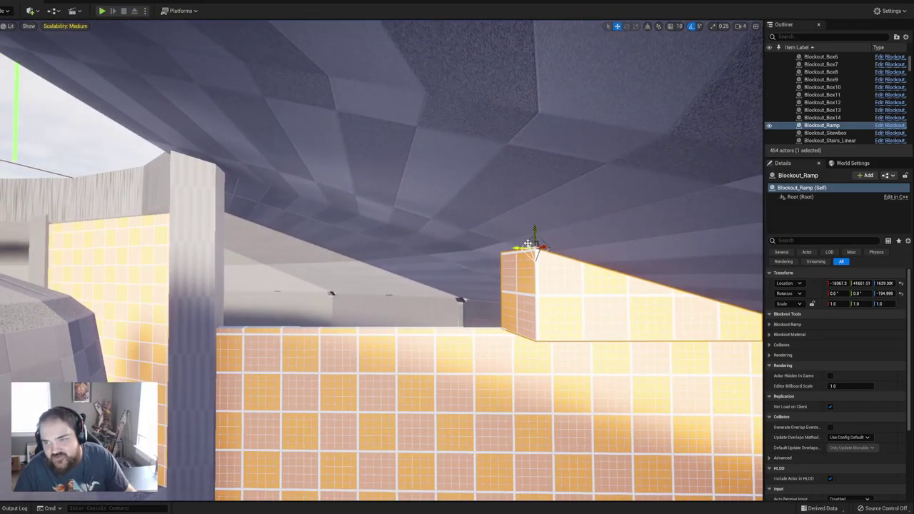
pyautogui.moveTo(528, 244); pyautogui.dragTo(191, 144)
pyautogui.moveTo(191, 145); pyautogui.dragTo(148, 134, button='right')
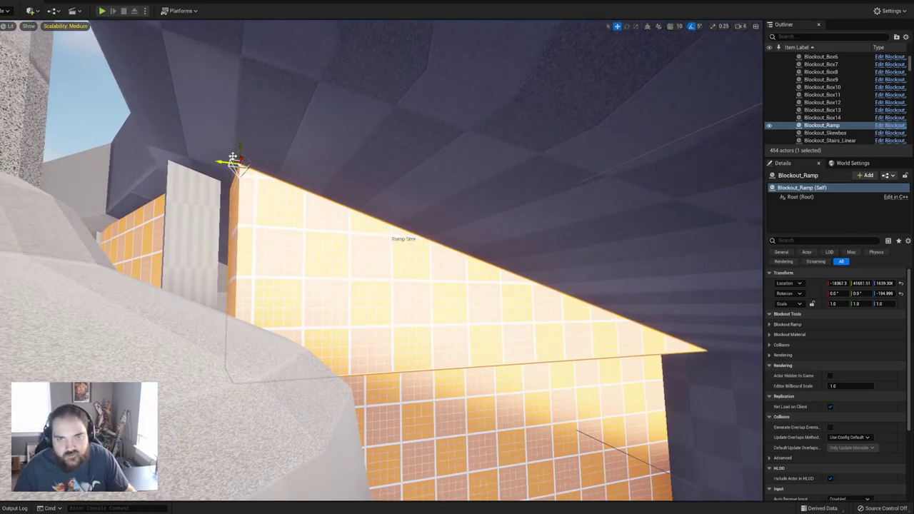
pyautogui.moveTo(232, 156); pyautogui.dragTo(217, 151)
# Step: Reduce the ramp's width with its size handle to match the thickness of the partition panel below
pyautogui.moveTo(270, 187); pyautogui.dragTo(357, 212, button='right')
pyautogui.moveTo(454, 127); pyautogui.dragTo(440, 127, button='right')
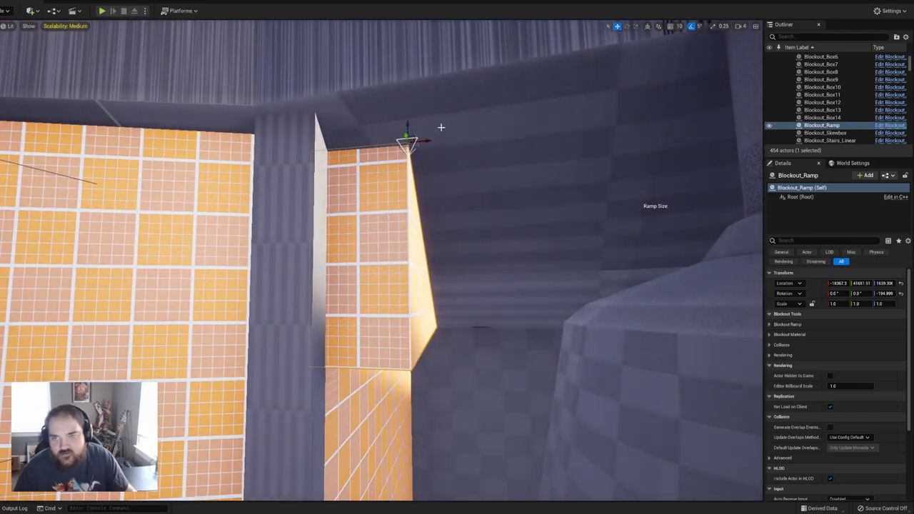
pyautogui.moveTo(427, 141); pyautogui.dragTo(337, 140)
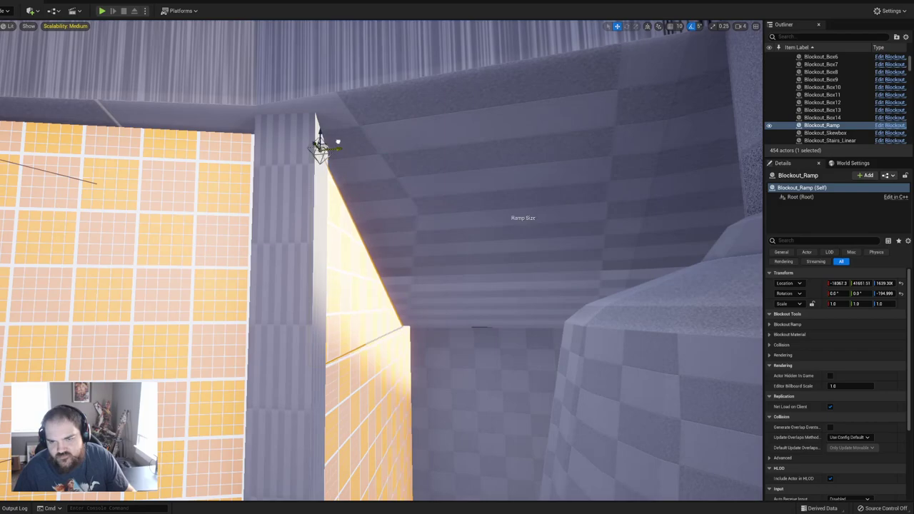
pyautogui.moveTo(337, 140); pyautogui.dragTo(396, 225, button='right')
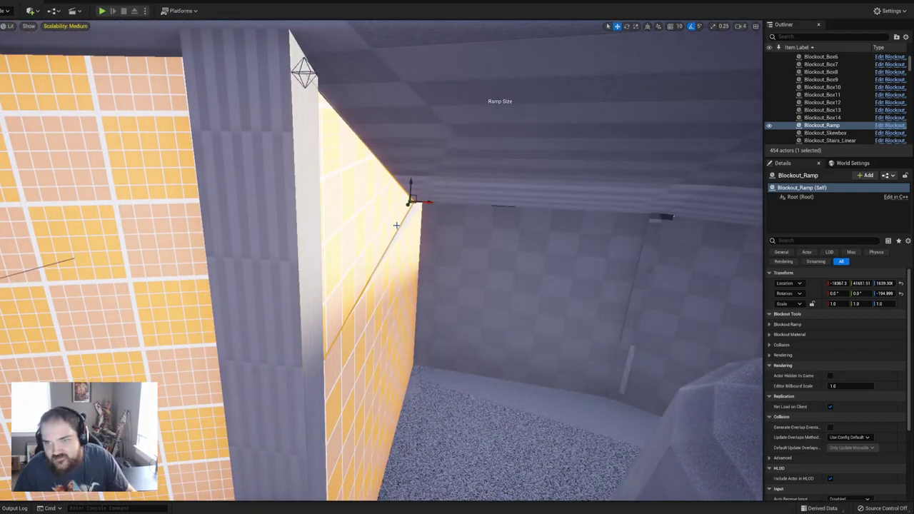
# Step: Turn off rotation snapping, rotate the ramp to about -193° around the vertical axis, and align it with the partition panel
pyautogui.press('e')
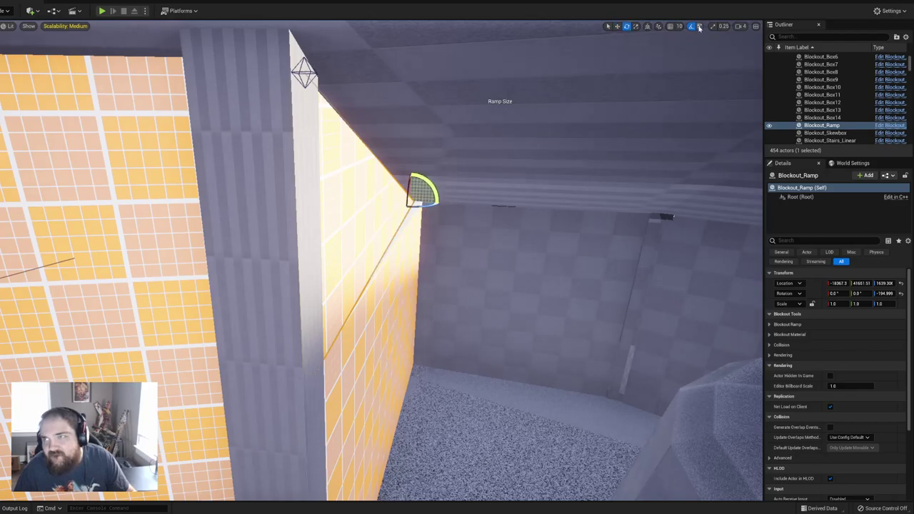
pyautogui.click(696, 28)
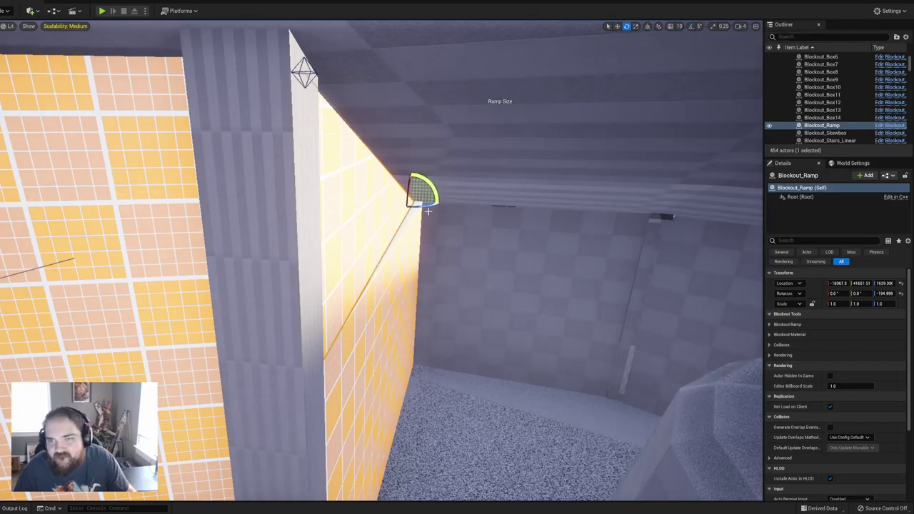
pyautogui.moveTo(427, 206); pyautogui.dragTo(436, 208)
pyautogui.press('w')
pyautogui.press('e')
pyautogui.press('w')
pyautogui.moveTo(471, 214); pyautogui.dragTo(471, 214, button='right')
pyautogui.moveTo(374, 131); pyautogui.dragTo(367, 133)
pyautogui.moveTo(367, 133); pyautogui.dragTo(368, 132, button='right')
pyautogui.moveTo(264, 142); pyautogui.dragTo(263, 142, button='right')
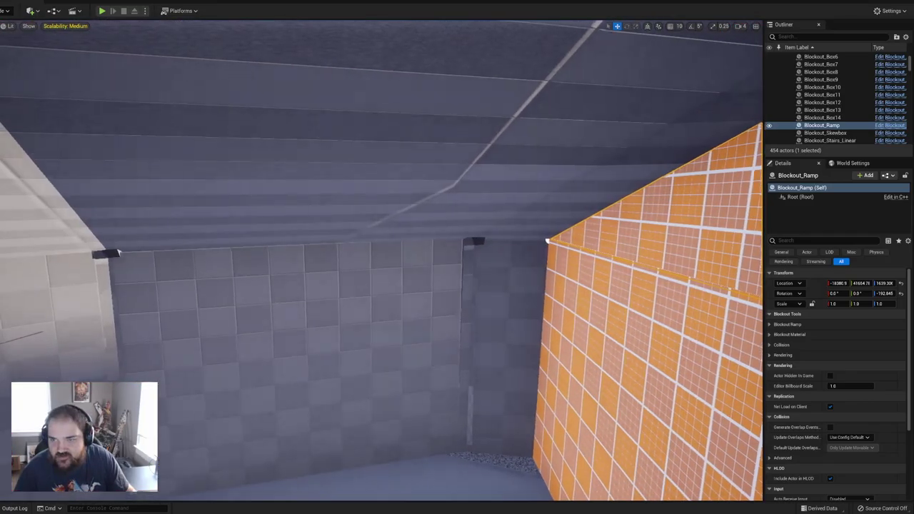
pyautogui.moveTo(370, 126); pyautogui.dragTo(370, 127, button='right')
pyautogui.click(371, 127)
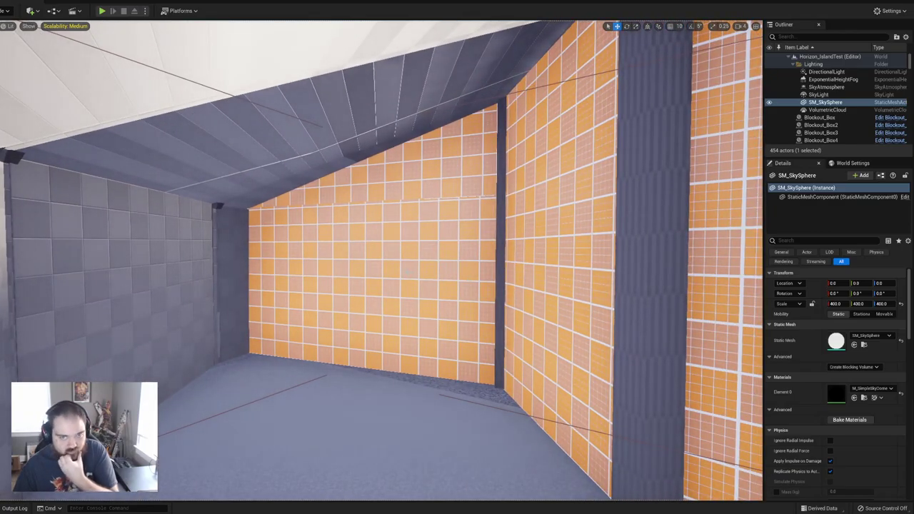
pyautogui.moveTo(354, 310); pyautogui.dragTo(354, 309, button='right')
pyautogui.moveTo(428, 160); pyautogui.dragTo(348, 291, button='right')
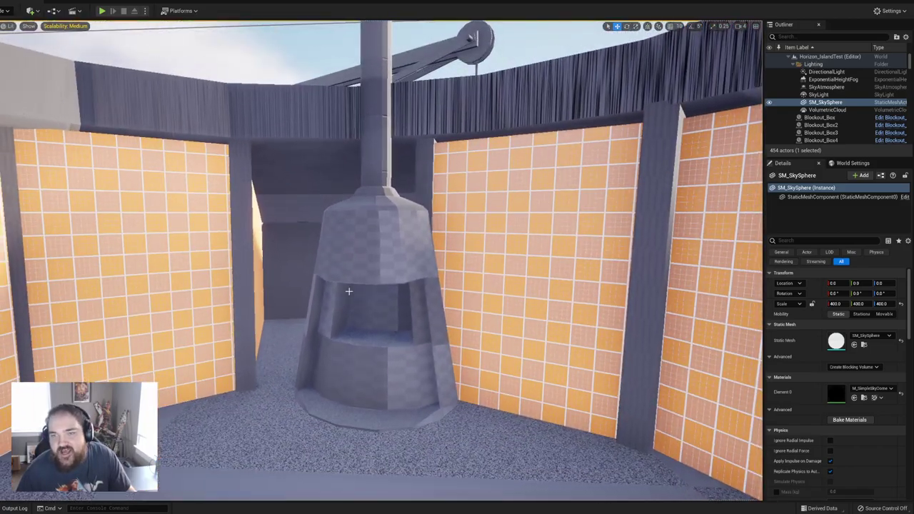
# Step: Rotate the fireplace to about -13° around the vertical axis and shift it toward the opening between the two pillars
pyautogui.click(415, 299)
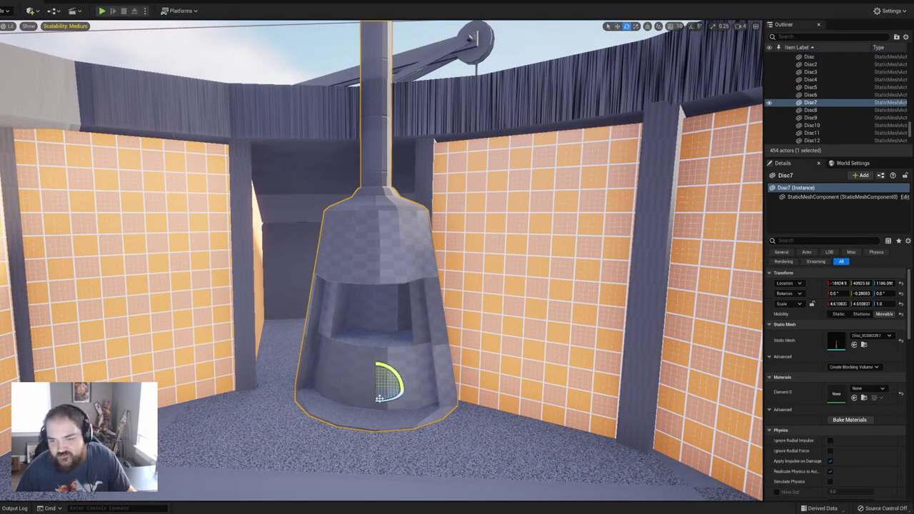
pyautogui.moveTo(347, 390); pyautogui.dragTo(323, 378)
pyautogui.hotkey('ctrl', 'z')
pyautogui.moveTo(375, 392); pyautogui.dragTo(381, 417, button='right')
pyautogui.moveTo(384, 389); pyautogui.dragTo(335, 393)
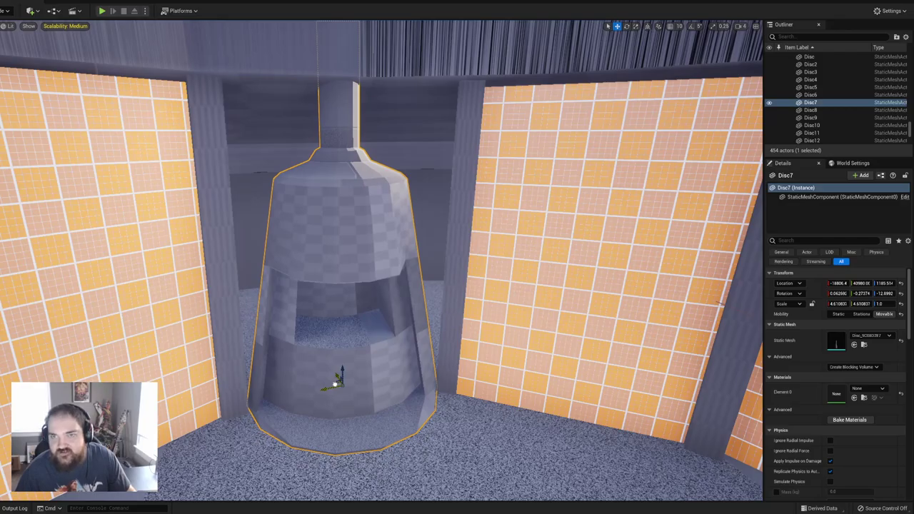
# Step: Slide the fireplace and its chimney inward from the outer wall so they stand fully inside the round room
pyautogui.moveTo(335, 384); pyautogui.dragTo(354, 393, button='right')
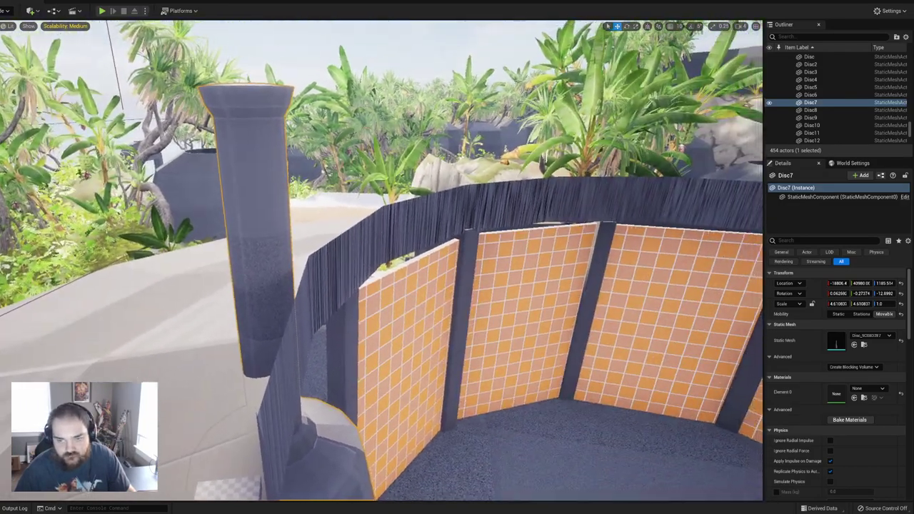
pyautogui.moveTo(293, 424); pyautogui.dragTo(293, 423, button='right')
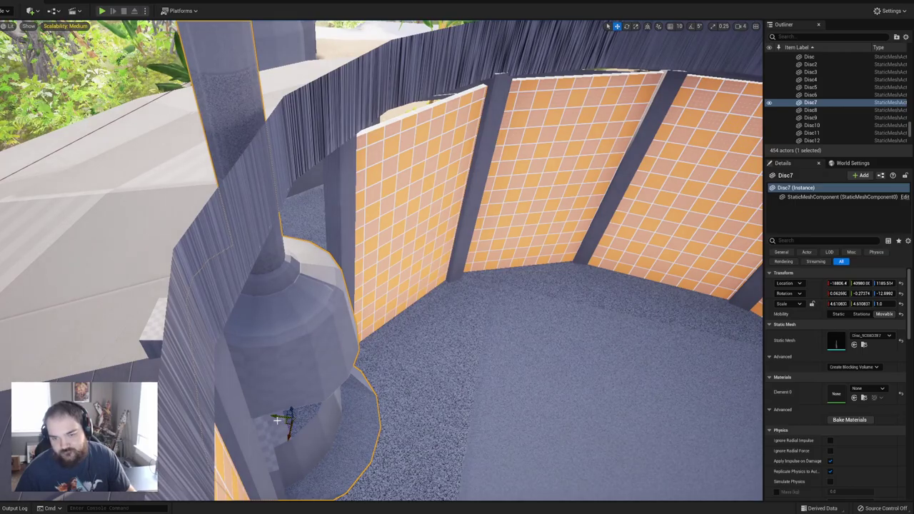
pyautogui.moveTo(276, 417); pyautogui.dragTo(292, 419)
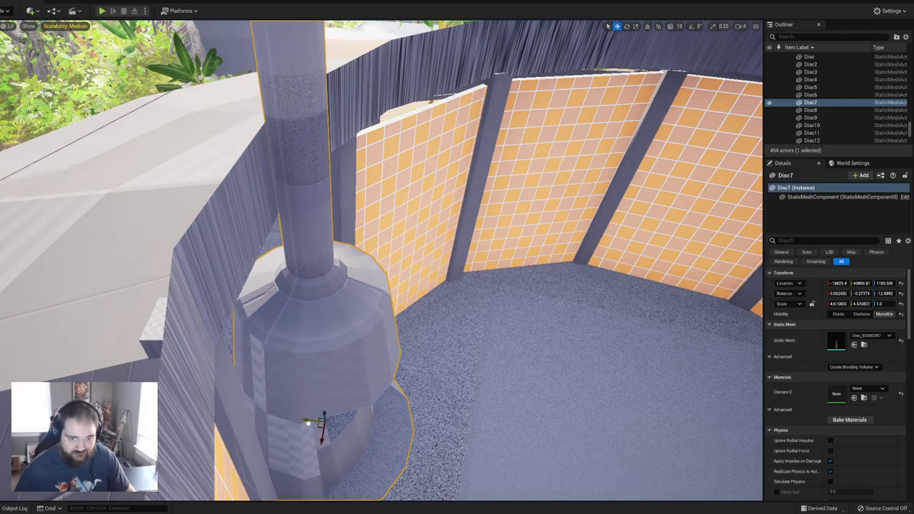
pyautogui.moveTo(325, 421); pyautogui.dragTo(325, 421, button='right')
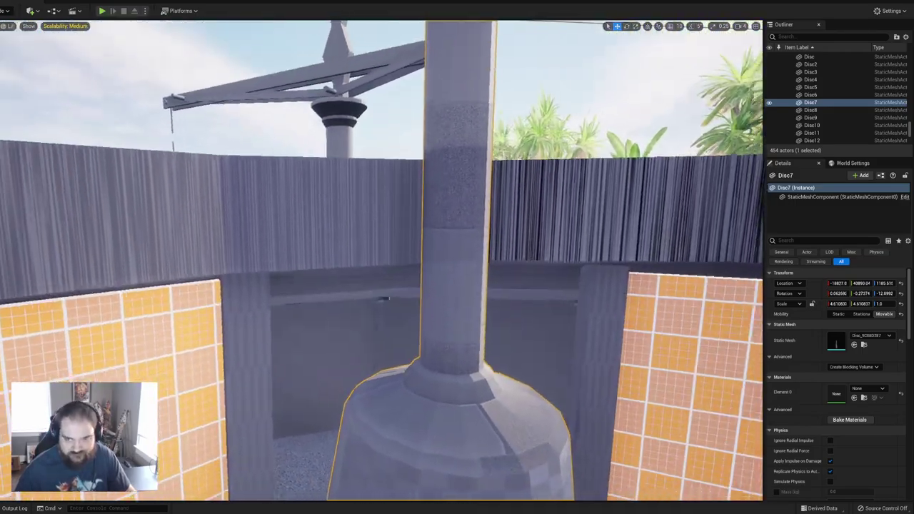
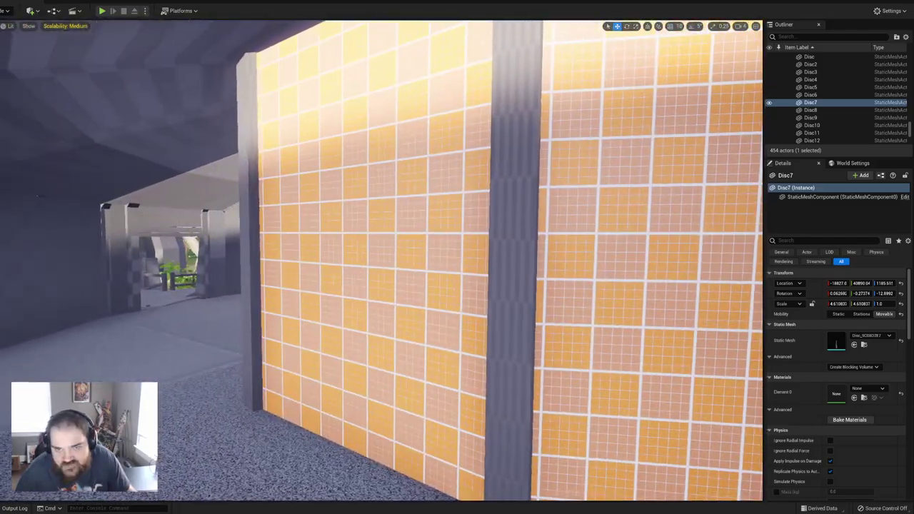
# Step: Delete the selected-side wall panel Blockout_Box9 between two pillars of the round room
pyautogui.click(385, 257)
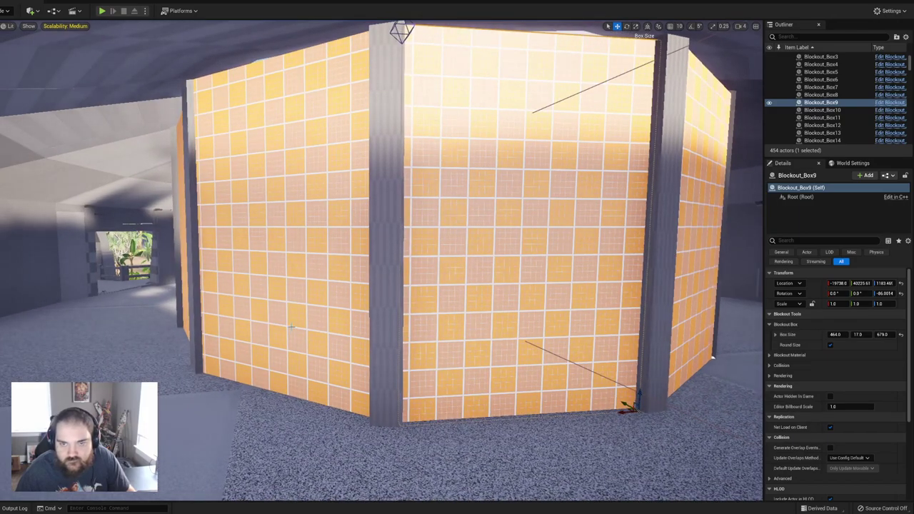
pyautogui.press('Delete')
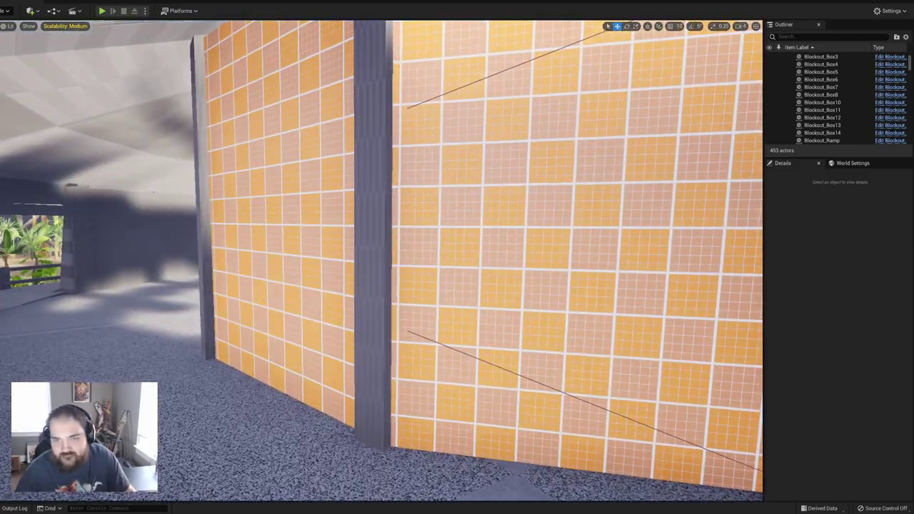
# Step: Try removing the wall panel Blockout_Box7, and undo the deletion
pyautogui.click(314, 302)
pyautogui.press('Delete')
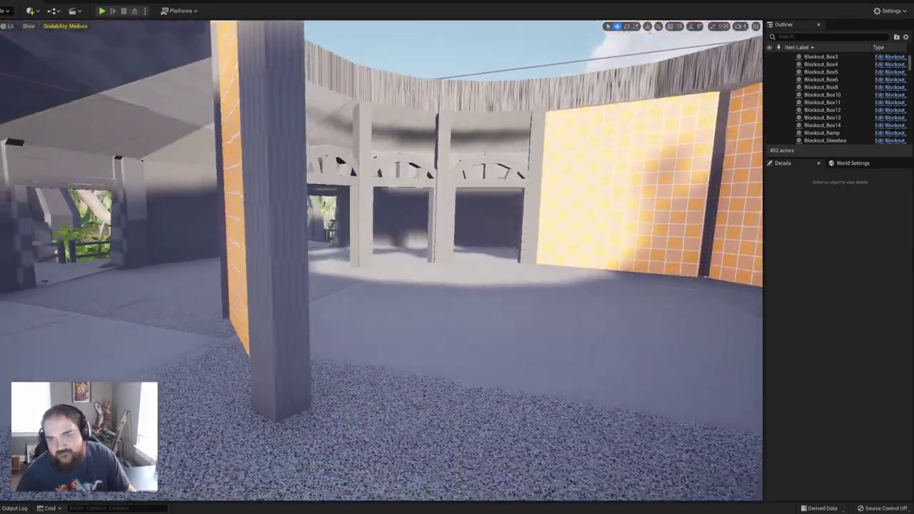
pyautogui.moveTo(381, 261); pyautogui.dragTo(317, 265, button='right')
pyautogui.moveTo(375, 306); pyautogui.dragTo(355, 306, button='right')
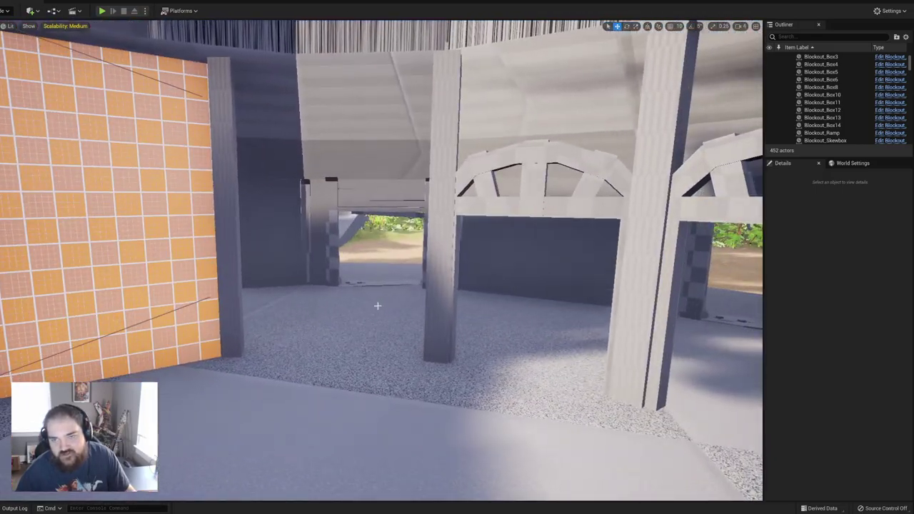
pyautogui.hotkey('ctrl', 'z')
# Step: Delete the wall panel Blockout_Box10 next to the opening left by the removed panel
pyautogui.moveTo(445, 314); pyautogui.dragTo(465, 302, button='right')
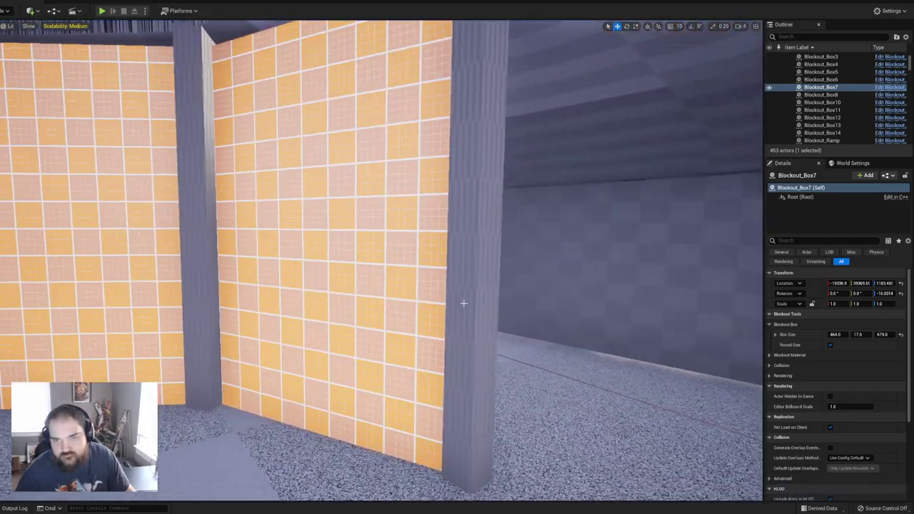
pyautogui.click(406, 253)
pyautogui.moveTo(407, 253); pyautogui.dragTo(464, 271, button='right')
pyautogui.press('Delete')
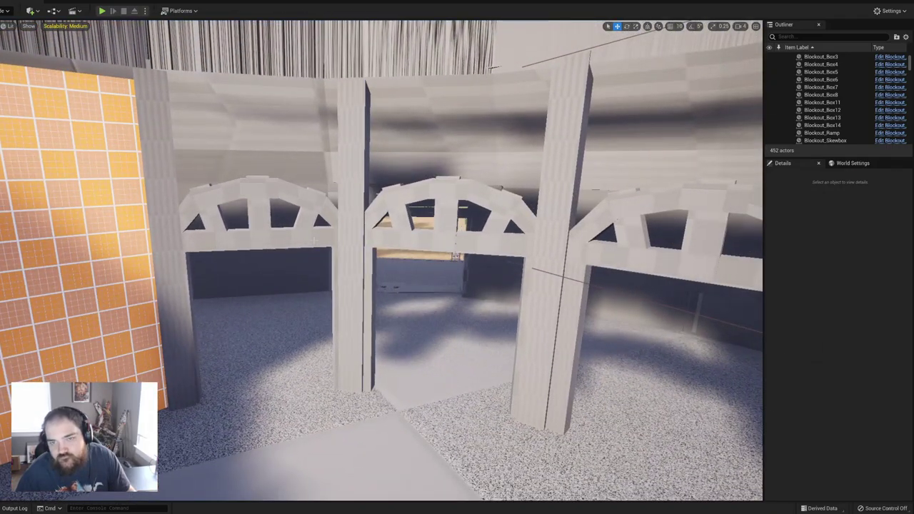
# Step: Duplicate two adjacent arched doorways together and rotate the copies around the vertical axis to face the opposite side of the room
pyautogui.click(314, 238)
pyautogui.keyDown('ctrl'); pyautogui.click(428, 258); pyautogui.keyUp('ctrl')
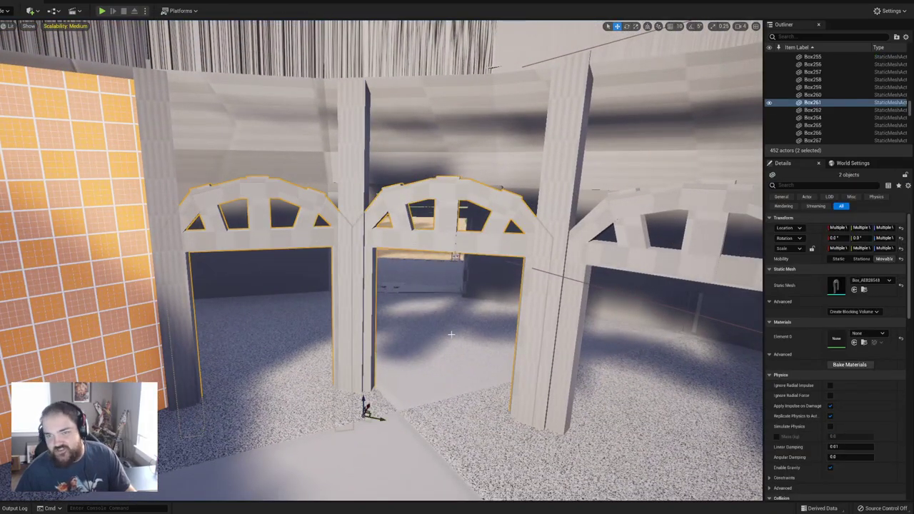
pyautogui.moveTo(451, 334); pyautogui.dragTo(368, 351, button='right')
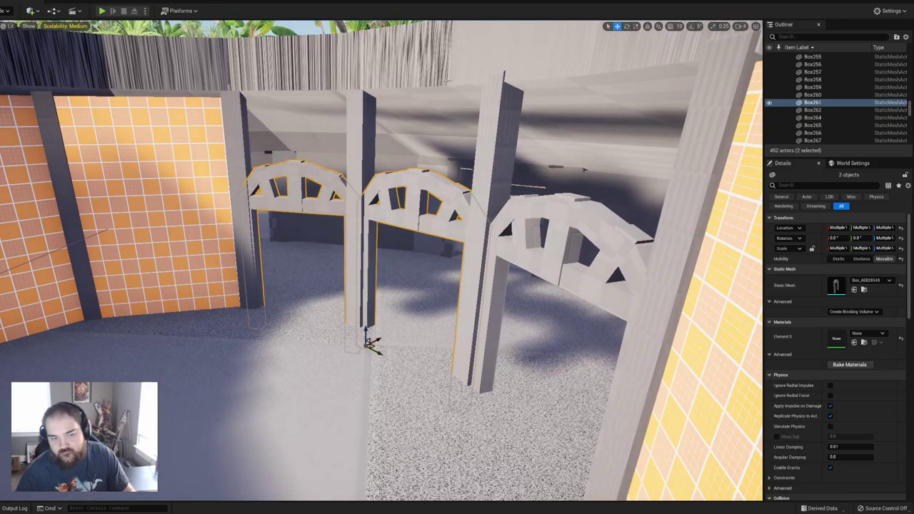
pyautogui.hotkey('ctrl', 'd')
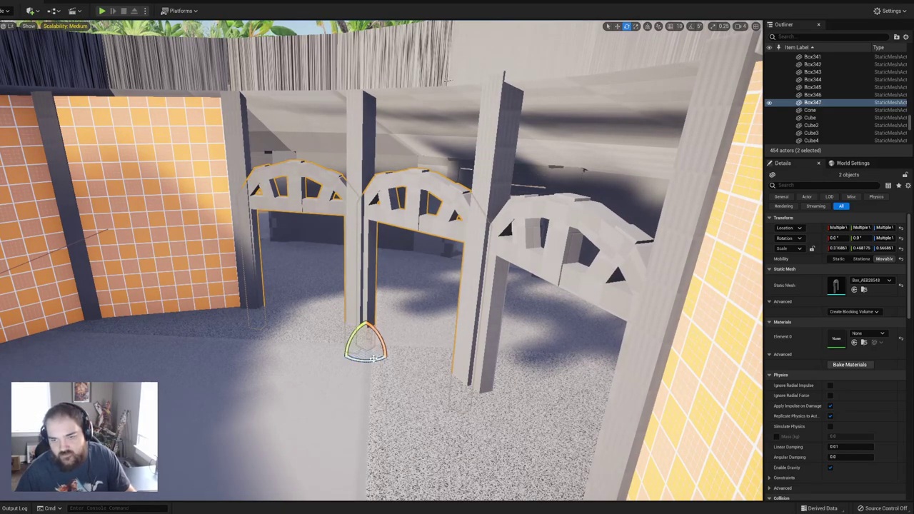
pyautogui.moveTo(372, 357); pyautogui.dragTo(328, 347)
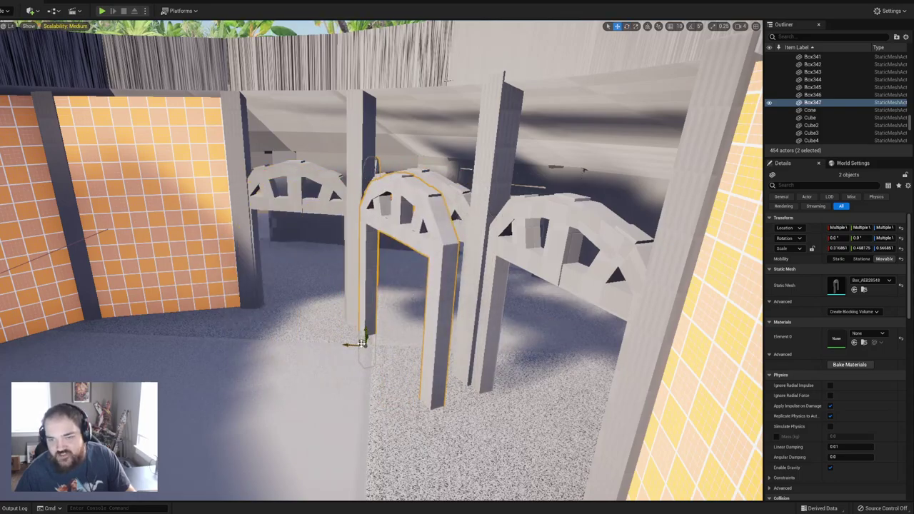
# Step: Move the two duplicated arches across the room into the opening, one on each side of the free-standing pillar
pyautogui.moveTo(363, 343); pyautogui.dragTo(210, 401)
pyautogui.moveTo(210, 401); pyautogui.dragTo(107, 442, button='right')
pyautogui.press('w')
pyautogui.press('s')
pyautogui.moveTo(304, 371); pyautogui.dragTo(335, 423, button='right')
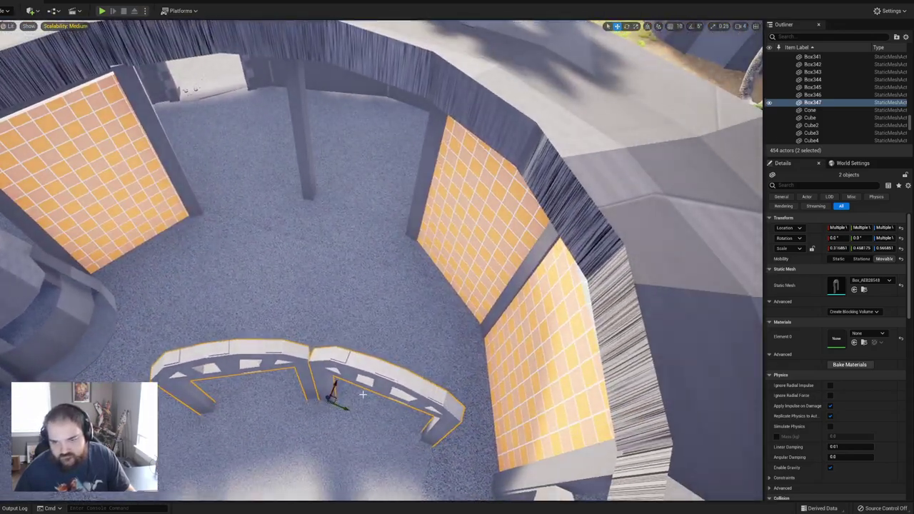
pyautogui.moveTo(336, 398); pyautogui.dragTo(321, 207)
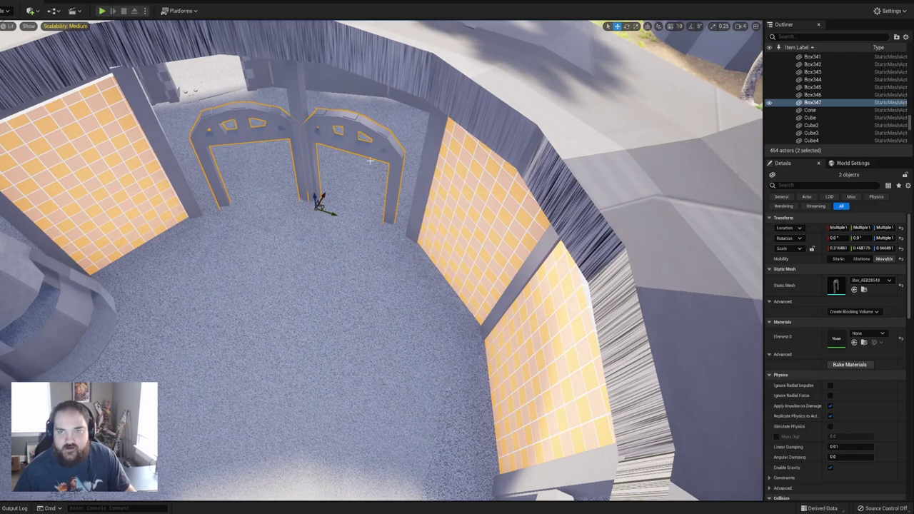
# Step: Rotate the copied arch Box347 to about -173° around the vertical axis and align its inner leg with the central pillar
pyautogui.click(362, 135)
pyautogui.moveTo(362, 136); pyautogui.dragTo(372, 100, button='right')
pyautogui.press('w')
pyautogui.moveTo(365, 271); pyautogui.dragTo(339, 284, button='right')
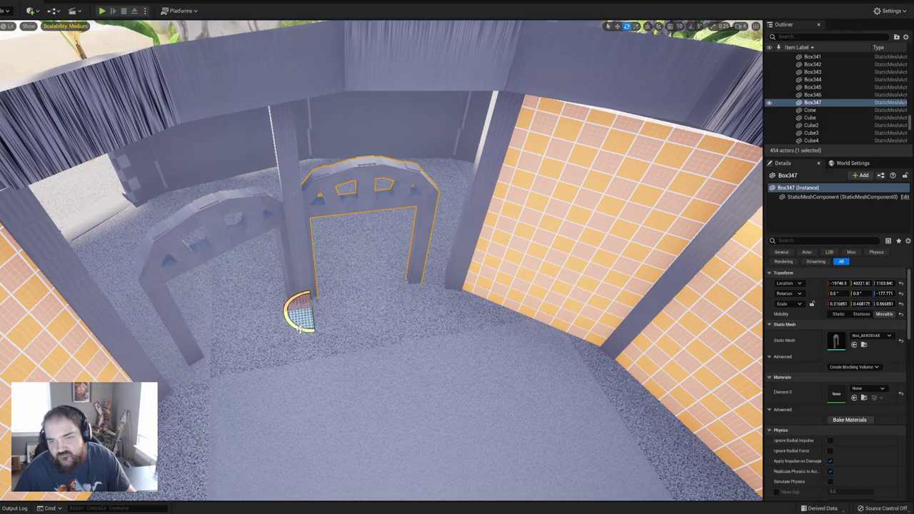
pyautogui.moveTo(299, 327); pyautogui.dragTo(314, 287)
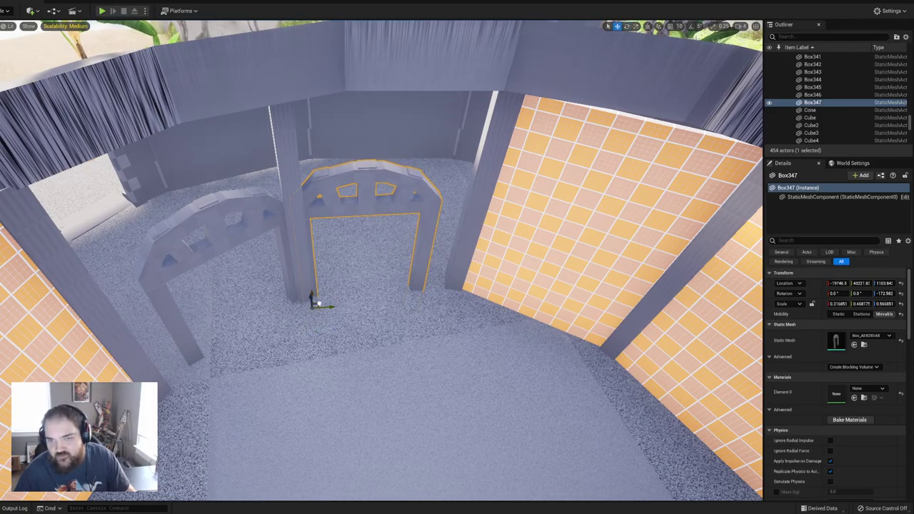
pyautogui.moveTo(319, 305); pyautogui.dragTo(325, 302)
pyautogui.moveTo(325, 302)
pyautogui.mouseDown(button='right')
pyautogui.moveTo(471, 289)
pyautogui.moveTo(314, 278)
pyautogui.moveTo(321, 286)
pyautogui.mouseUp(button='right')
pyautogui.press('w')
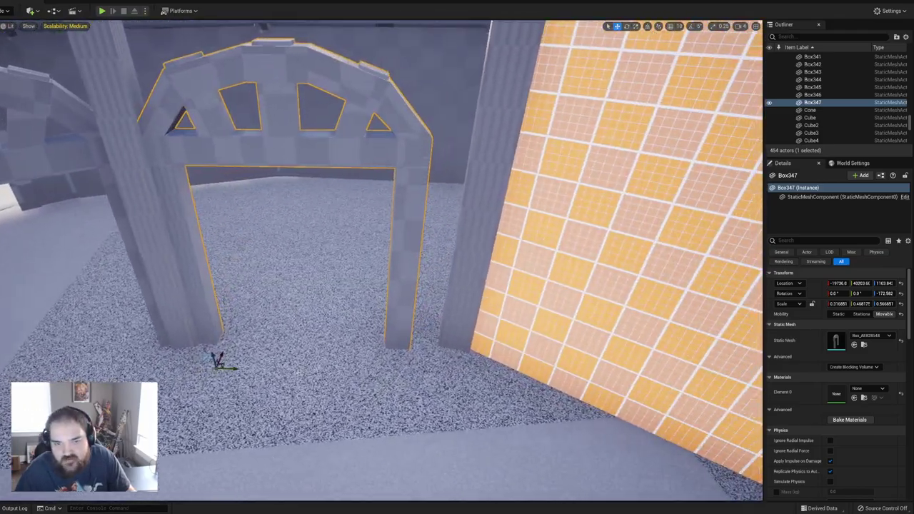
pyautogui.moveTo(237, 369); pyautogui.dragTo(224, 371)
pyautogui.moveTo(502, 308); pyautogui.dragTo(457, 289, button='right')
pyautogui.press('s')
pyautogui.press('w')
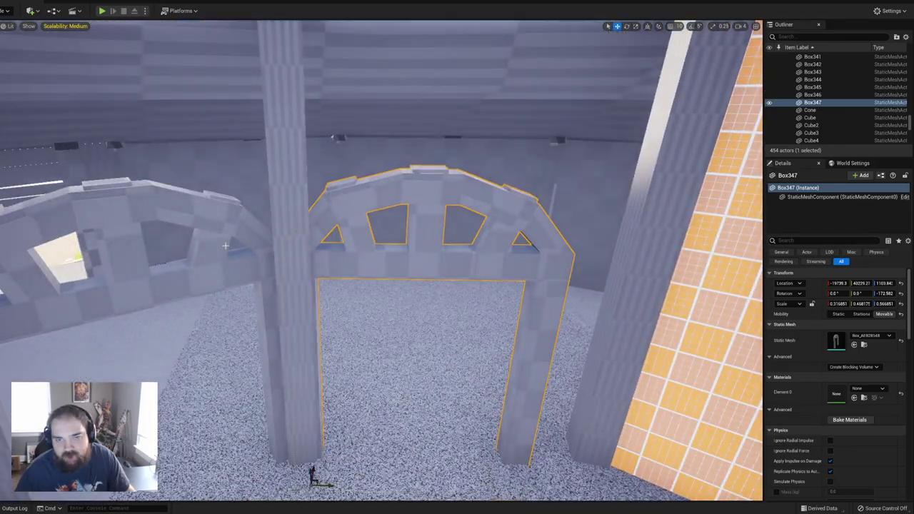
# Step: Rotate the other arch to about -210° around the vertical axis and align its inner leg with the central pillar
pyautogui.click(207, 257)
pyautogui.moveTo(207, 257); pyautogui.dragTo(136, 268, button='right')
pyautogui.press('s')
pyautogui.press('w')
pyautogui.press('e')
pyautogui.moveTo(395, 403)
pyautogui.mouseDown()
pyautogui.moveTo(393, 376)
pyautogui.moveTo(406, 391)
pyautogui.mouseUp()
pyautogui.moveTo(405, 390); pyautogui.dragTo(394, 320, button='right')
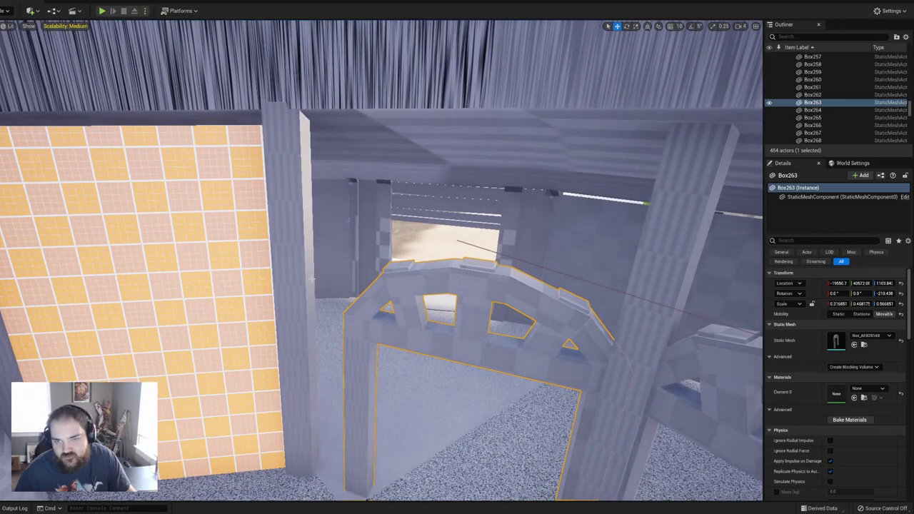
# Step: Move and rotate the pillar Box343 to close the gap to the outer leg of the second arch
pyautogui.click(311, 279)
pyautogui.moveTo(311, 279); pyautogui.dragTo(307, 339, button='right')
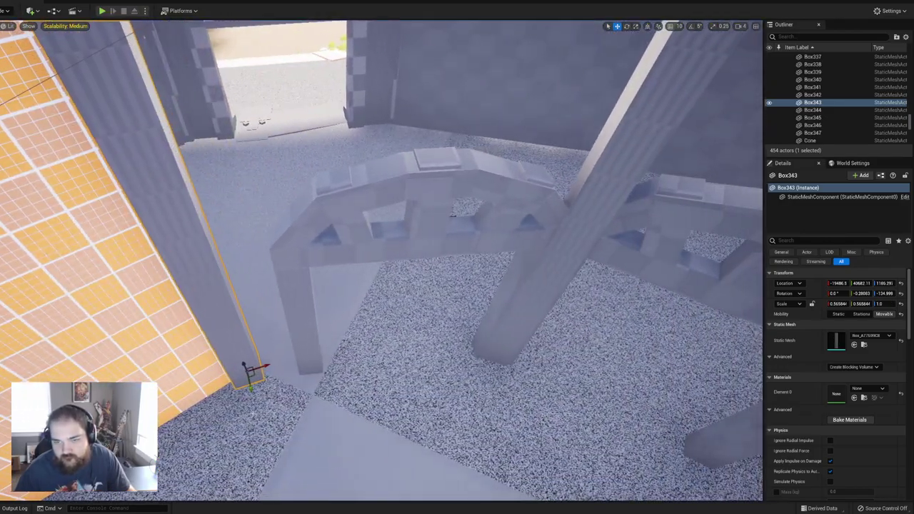
pyautogui.moveTo(255, 374); pyautogui.dragTo(310, 372)
pyautogui.press('e')
pyautogui.press('w')
# Step: Move and rotate the pillar Box304 to meet the outer leg of the arch on the opposite side of the opening
pyautogui.moveTo(310, 371); pyautogui.dragTo(564, 371, button='right')
pyautogui.moveTo(428, 360); pyautogui.dragTo(457, 322, button='right')
pyautogui.click(470, 322)
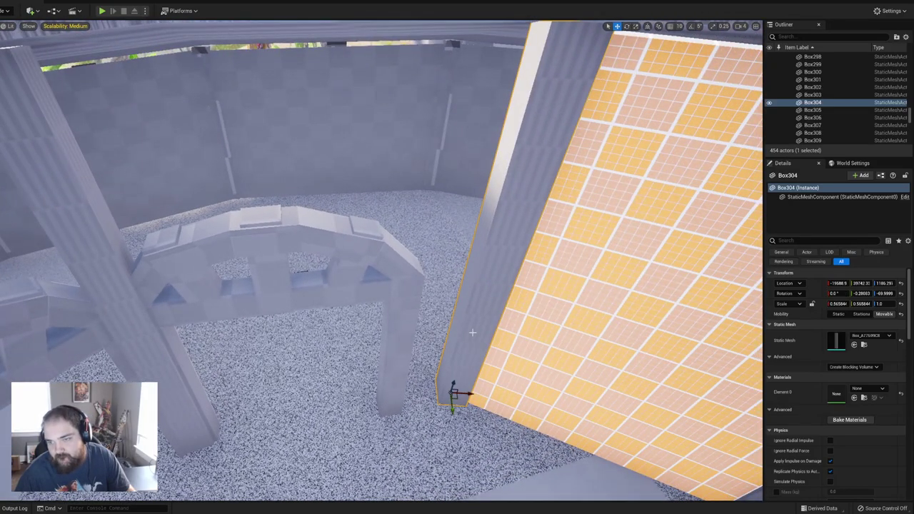
pyautogui.press('e')
pyautogui.moveTo(439, 415); pyautogui.dragTo(400, 406)
pyautogui.press('w')
pyautogui.press('e')
pyautogui.press('w')
# Step: Move the wall panel Blockout_Box8 toward the repositioned pillar and rotate it to about -57° around the vertical axis
pyautogui.moveTo(371, 345); pyautogui.dragTo(524, 299, button='right')
pyautogui.click(372, 346)
pyautogui.moveTo(371, 345); pyautogui.dragTo(291, 386, button='right')
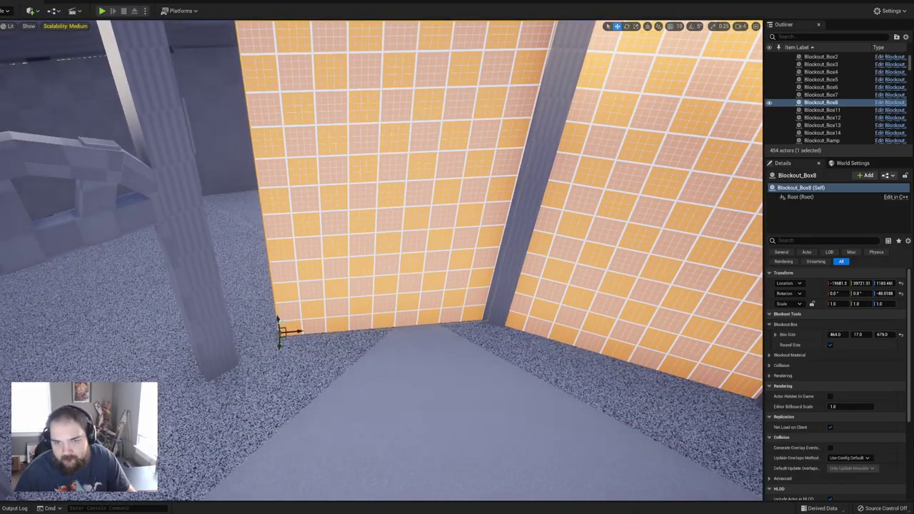
pyautogui.press('e')
pyautogui.moveTo(303, 323); pyautogui.dragTo(270, 355)
pyautogui.press('w')
pyautogui.press('e')
pyautogui.press('w')
# Step: Extend the panel Blockout_Box8 to a length of 555 and rotate it to about -53° to span the gap between its pillars
pyautogui.moveTo(314, 219); pyautogui.dragTo(321, 142, button='right')
pyautogui.click(333, 127)
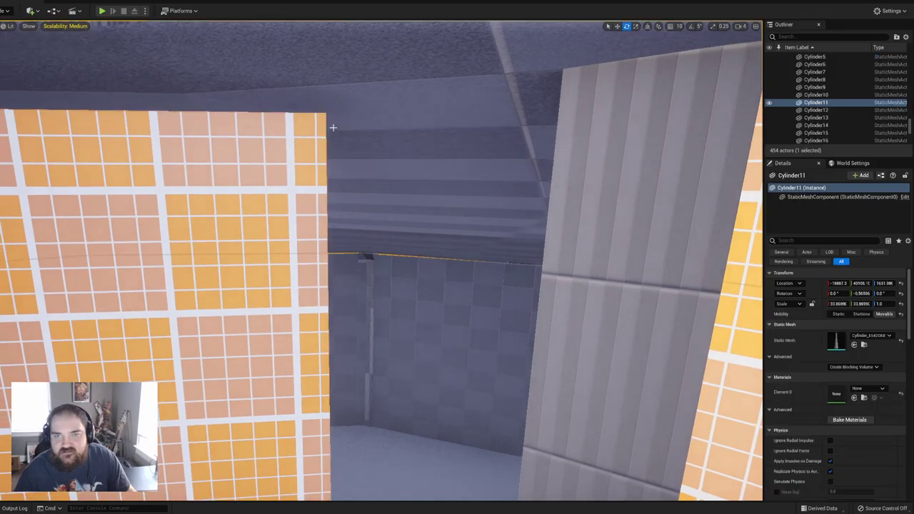
pyautogui.click(301, 178)
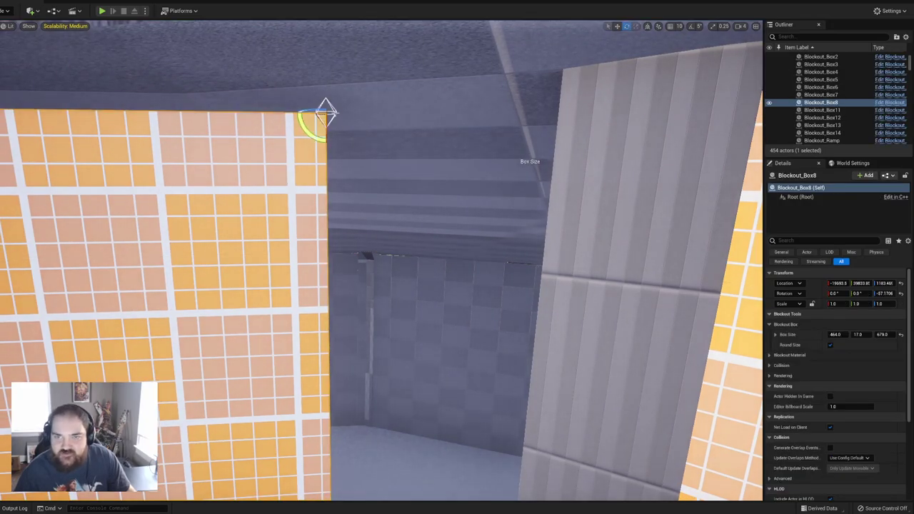
pyautogui.press('s')
pyautogui.moveTo(344, 174); pyautogui.dragTo(344, 175, button='right')
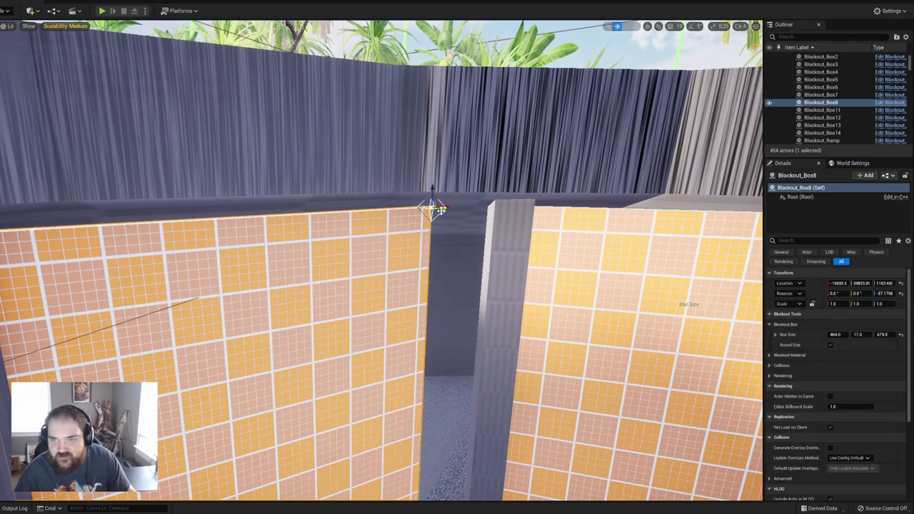
pyautogui.press('w')
pyautogui.moveTo(442, 207); pyautogui.dragTo(442, 208, button='right')
pyautogui.press('q')
pyautogui.press('e')
pyautogui.press('q')
pyautogui.moveTo(377, 48); pyautogui.dragTo(236, 71)
# Step: Nudge the extended panel Blockout_Box8 slightly outward to seat it between its two pillars
pyautogui.moveTo(236, 72); pyautogui.dragTo(236, 71, button='right')
pyautogui.press('d')
pyautogui.press('s')
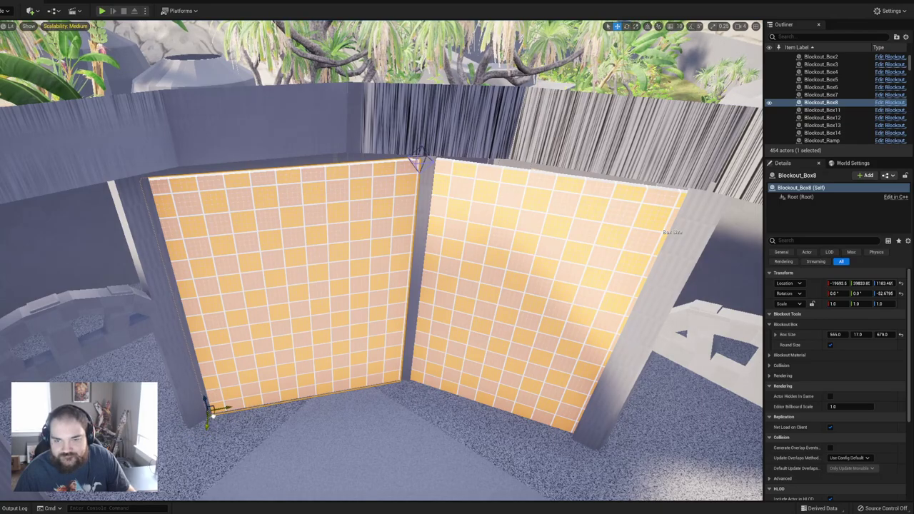
pyautogui.moveTo(212, 415); pyautogui.dragTo(212, 412)
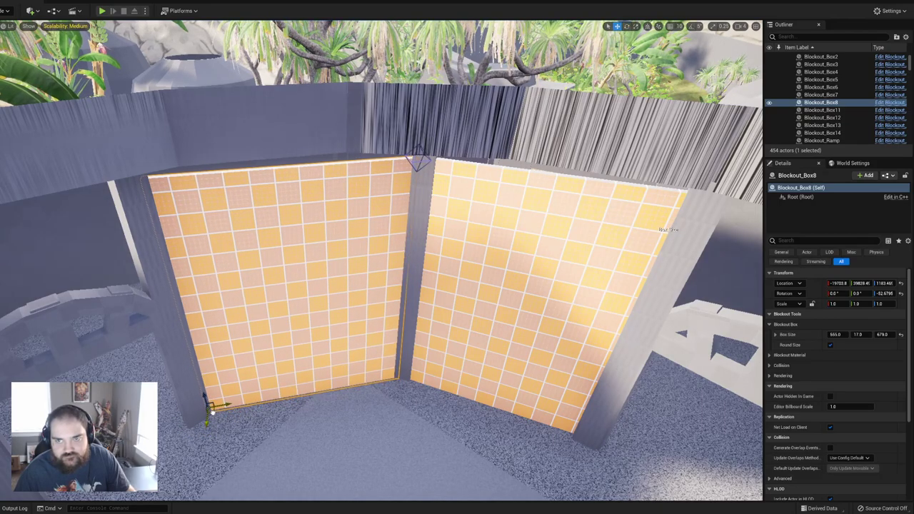
# Step: Nudge the panel Blockout_Box11 beside the fireplace into line and extend its length to 569 to reach the repositioned pillar
pyautogui.moveTo(212, 412); pyautogui.dragTo(305, 382, button='right')
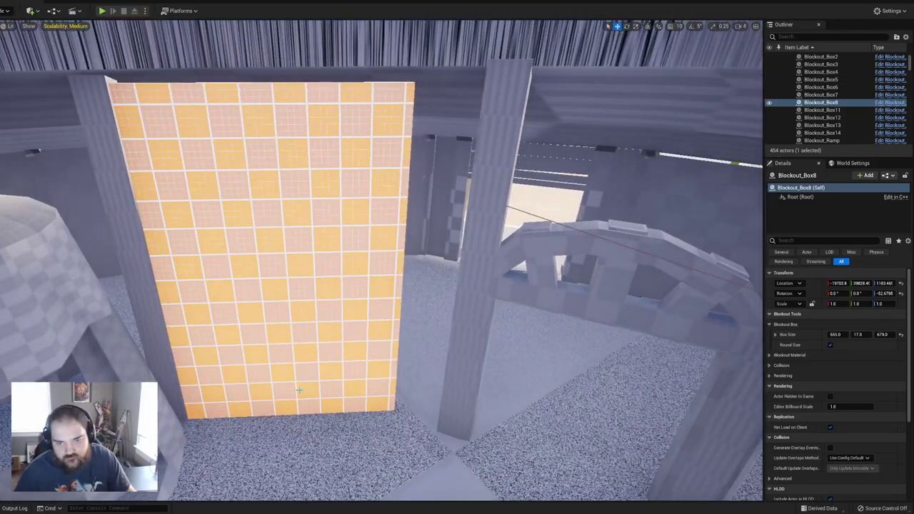
pyautogui.click(304, 382)
pyautogui.moveTo(200, 428); pyautogui.dragTo(189, 413)
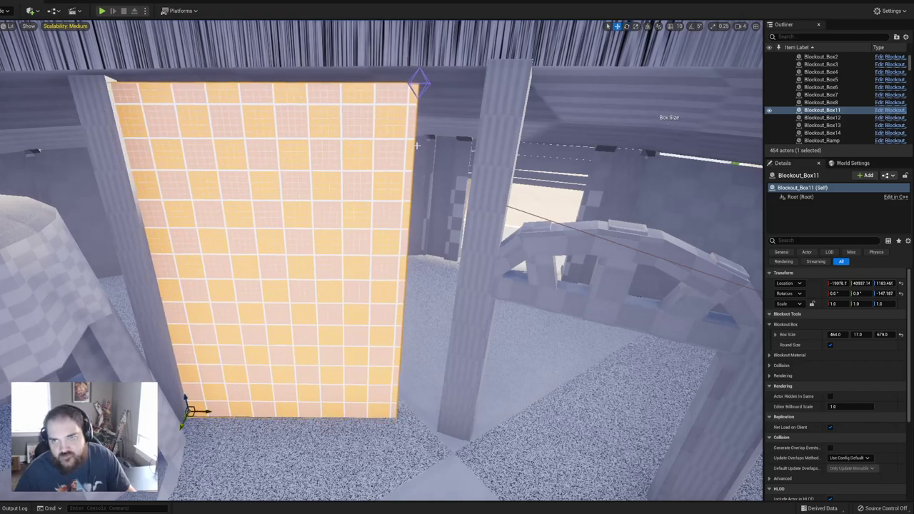
pyautogui.moveTo(441, 83); pyautogui.dragTo(503, 85)
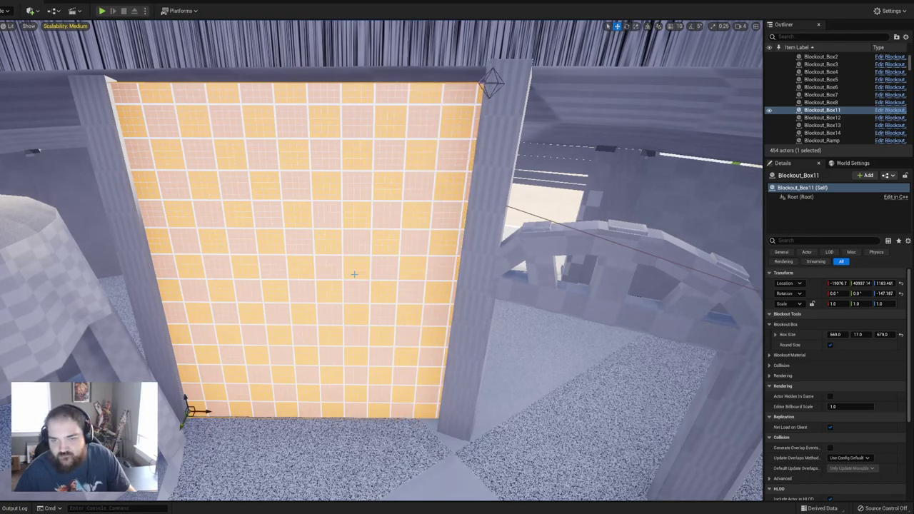
# Step: Rotate the panel Blockout_Box11 beside the fireplace to about -144.6° around the vertical axis
pyautogui.moveTo(197, 413); pyautogui.dragTo(218, 414)
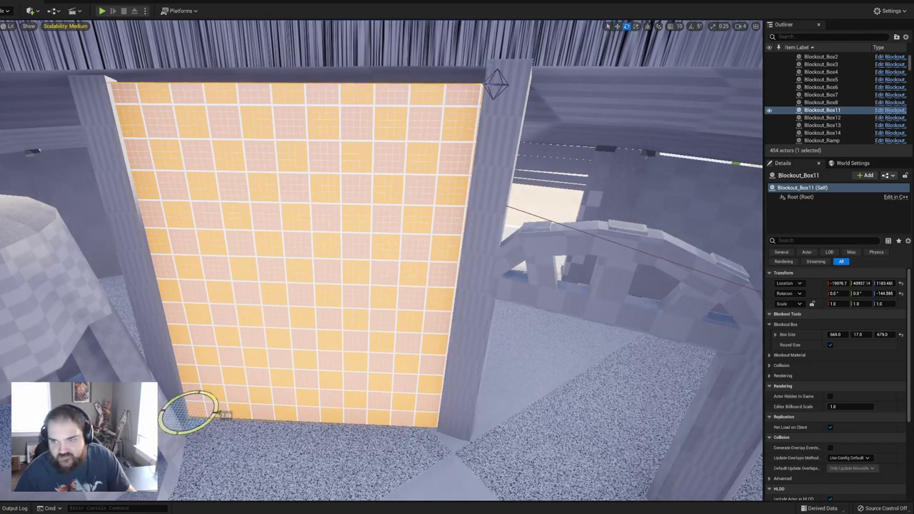
# Step: Duplicate the box wall under the sloped roof together with the ramp above it and keep both copies selected
pyautogui.moveTo(216, 411); pyautogui.dragTo(65, 365, button='right')
pyautogui.moveTo(293, 407); pyautogui.dragTo(344, 404, button='right')
pyautogui.click(414, 225)
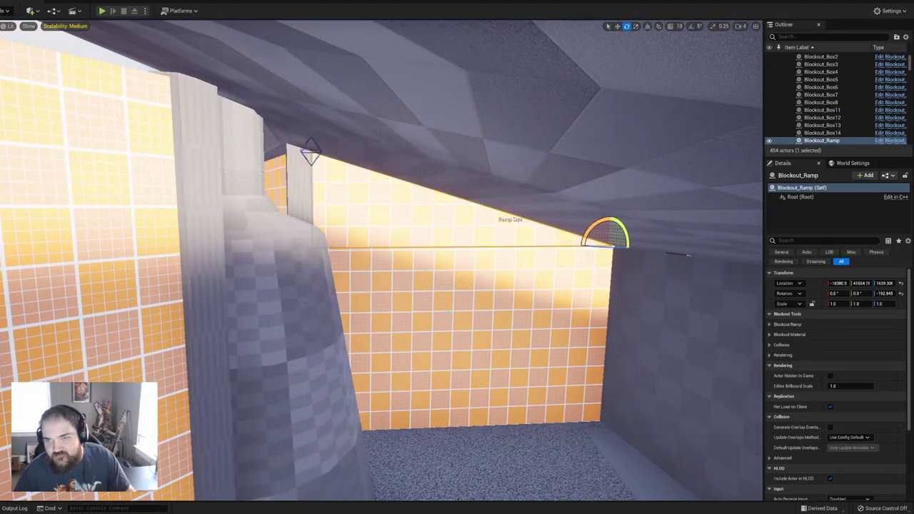
pyautogui.keyDown('ctrl'); pyautogui.click(447, 312); pyautogui.keyUp('ctrl')
pyautogui.hotkey('ctrl', 'd')
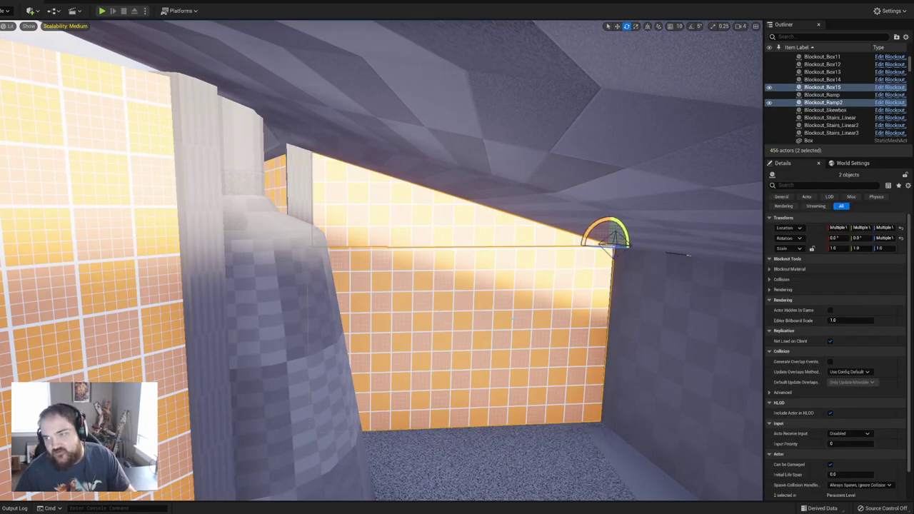
pyautogui.press('w')
pyautogui.click(508, 325)
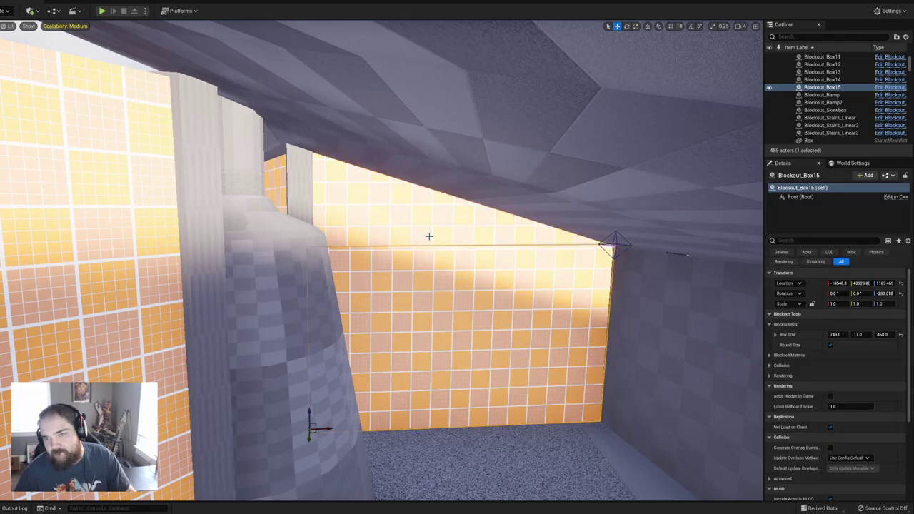
pyautogui.keyDown('ctrl'); pyautogui.click(429, 236); pyautogui.keyUp('ctrl')
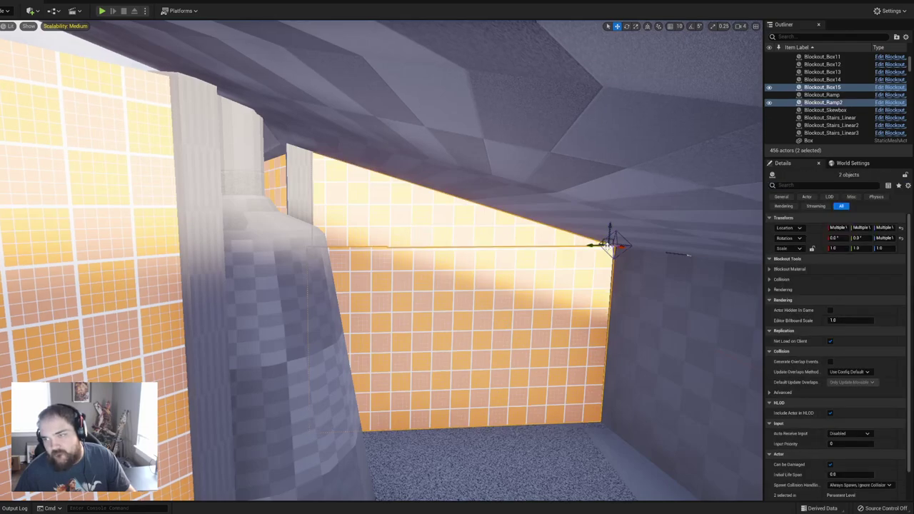
pyautogui.click(520, 238)
pyautogui.keyDown('ctrl'); pyautogui.click(536, 289); pyautogui.keyUp('ctrl')
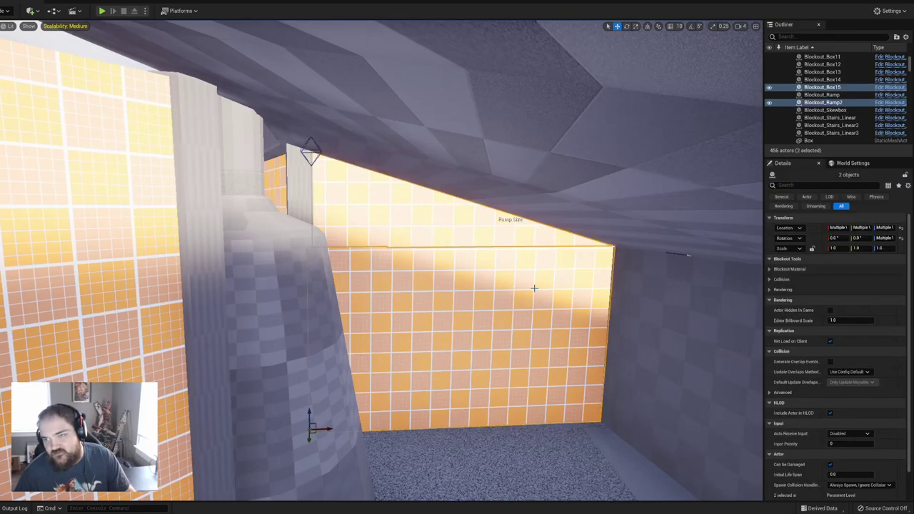
# Step: Move the duplicated box wall and ramp across the building and rotate them toward a radial position under the roof
pyautogui.moveTo(533, 289); pyautogui.dragTo(471, 367, button='right')
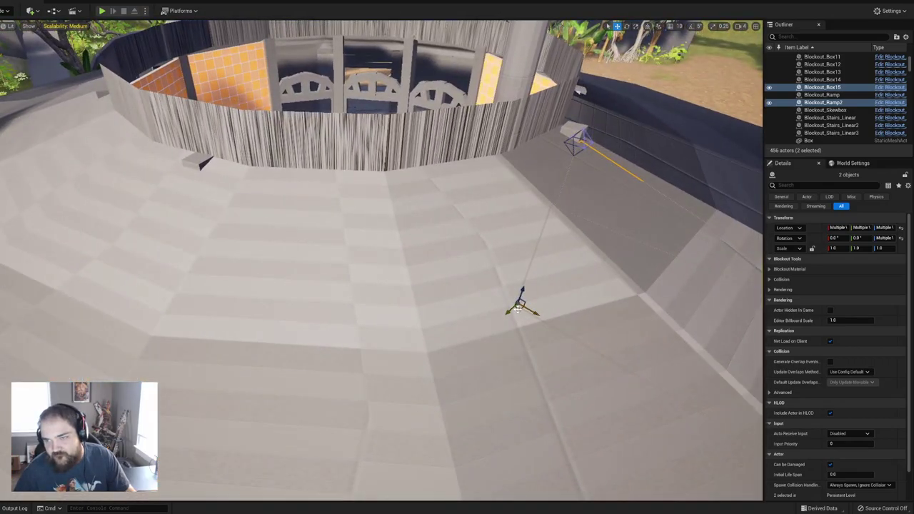
pyautogui.moveTo(520, 312); pyautogui.dragTo(165, 315)
pyautogui.moveTo(164, 316); pyautogui.dragTo(385, 314, button='right')
pyautogui.press('e')
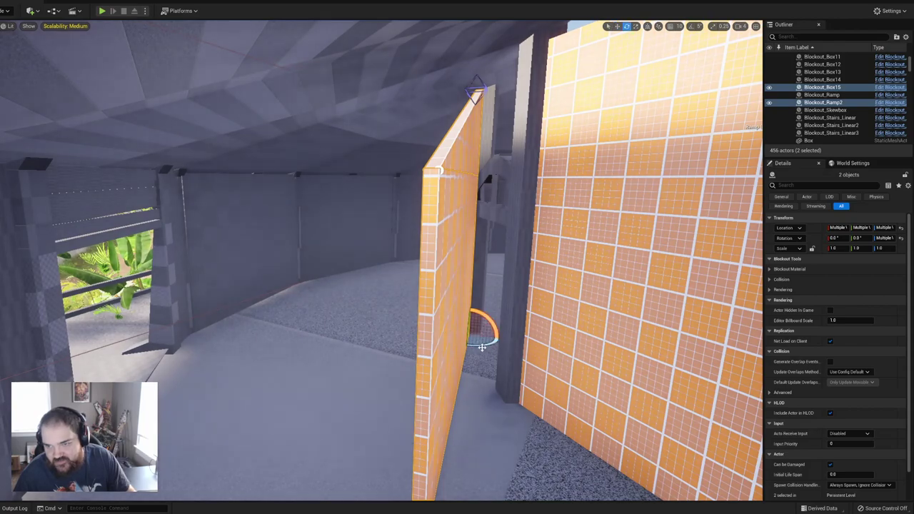
pyautogui.moveTo(492, 340); pyautogui.dragTo(457, 304)
pyautogui.moveTo(457, 304); pyautogui.dragTo(529, 300, button='right')
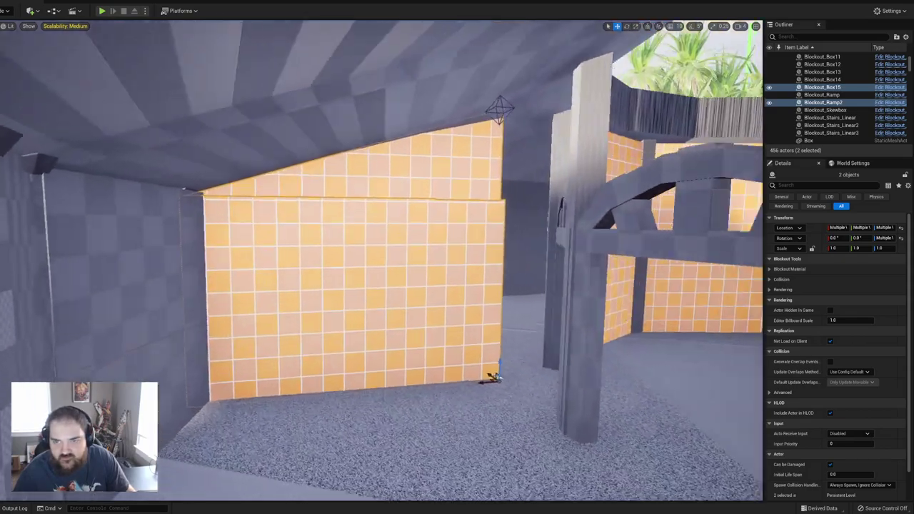
# Step: Position the duplicated box wall and ramp against the inner pillars and adjust their rotation around the vertical axis
pyautogui.keyDown('alt'); pyautogui.moveTo(493, 376); pyautogui.dragTo(530, 361); pyautogui.keyUp('alt')
pyautogui.press('e')
pyautogui.press('w')
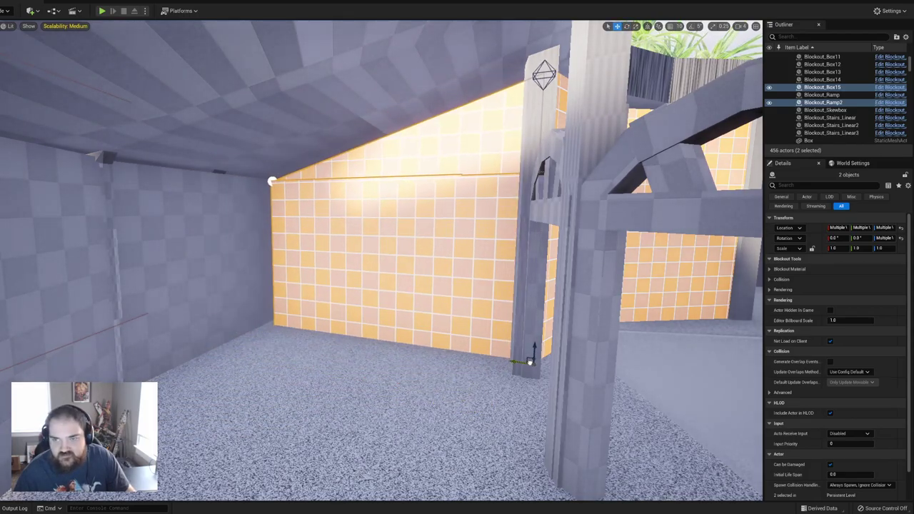
pyautogui.moveTo(530, 362); pyautogui.dragTo(582, 371, button='right')
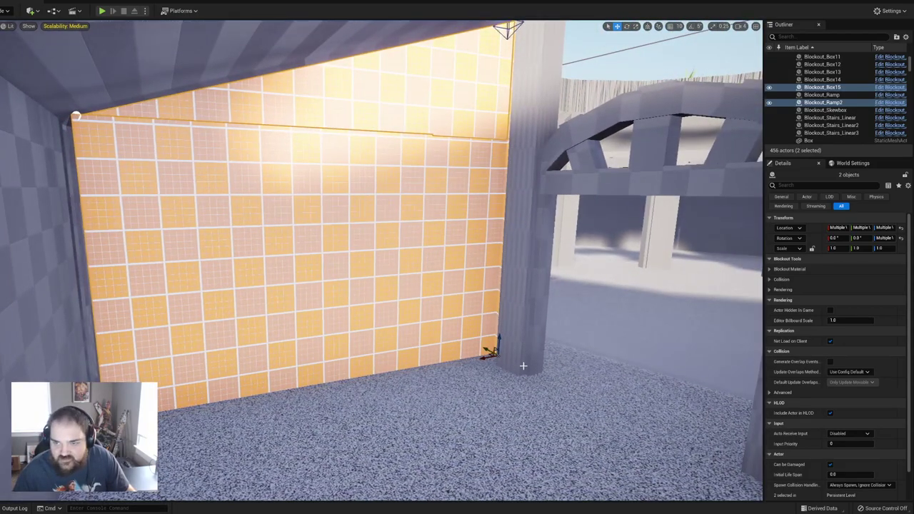
pyautogui.keyDown('alt'); pyautogui.moveTo(490, 355); pyautogui.dragTo(460, 336); pyautogui.keyUp('alt')
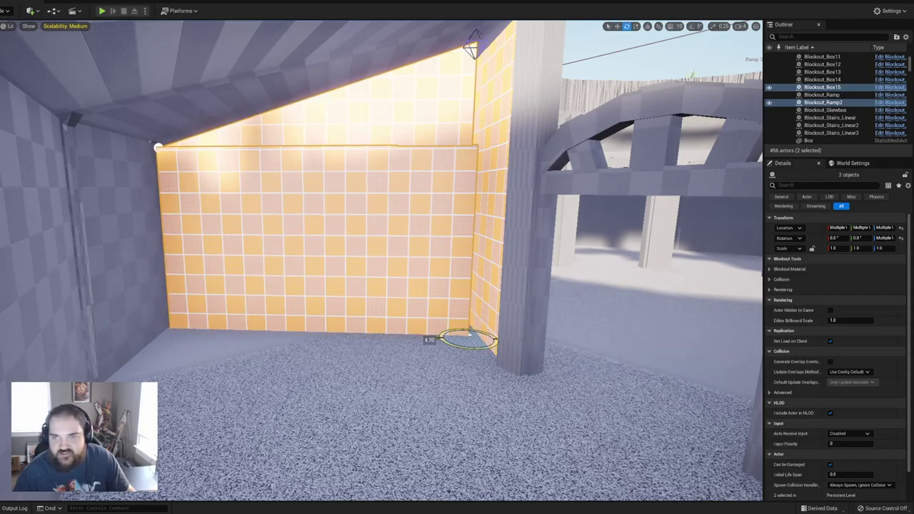
# Step: Fine-tune the position and rotation of the duplicated box wall and ramp so they run from the inner ring to the outer wall
pyautogui.moveTo(460, 336); pyautogui.dragTo(446, 323, button='right')
pyautogui.press('s')
pyautogui.press('w')
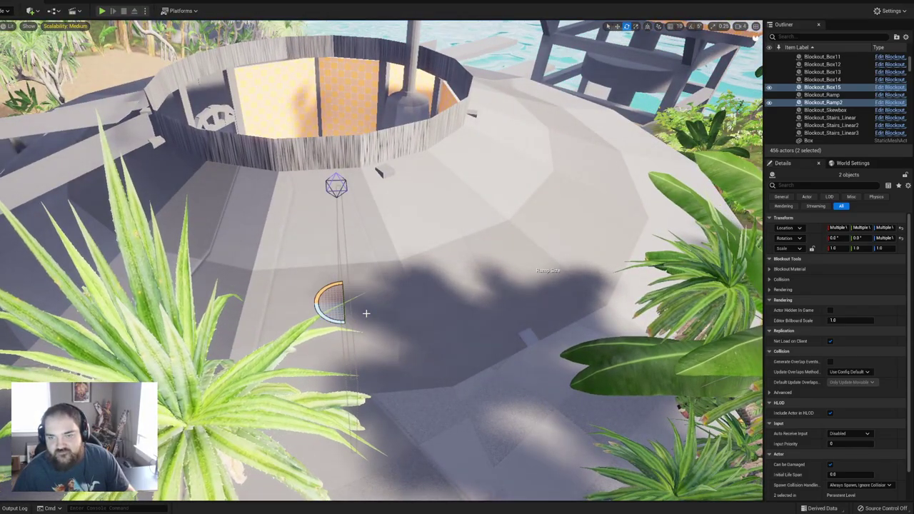
pyautogui.moveTo(338, 306); pyautogui.dragTo(334, 305)
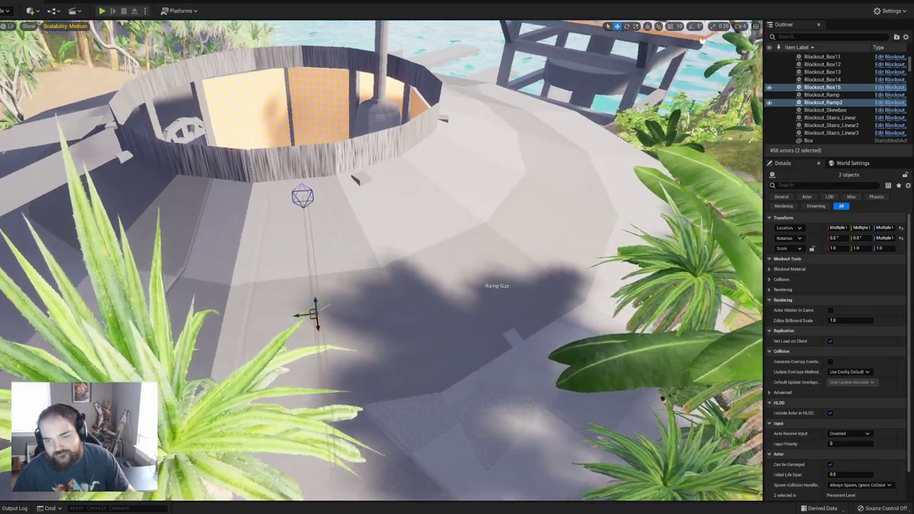
pyautogui.press('w')
pyautogui.moveTo(428, 300)
pyautogui.mouseDown(button='right')
pyautogui.moveTo(407, 301)
pyautogui.moveTo(435, 293)
pyautogui.moveTo(414, 291)
pyautogui.mouseUp(button='right')
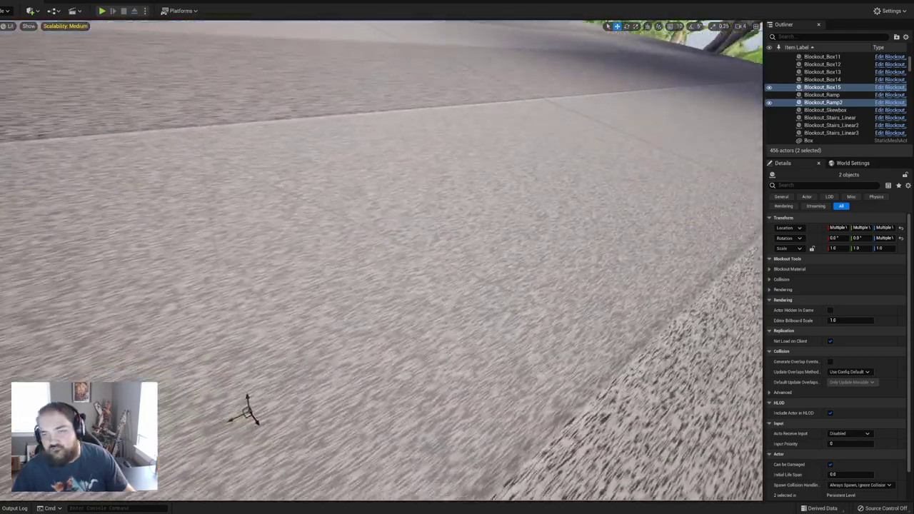
pyautogui.moveTo(381, 261); pyautogui.dragTo(332, 251, button='right')
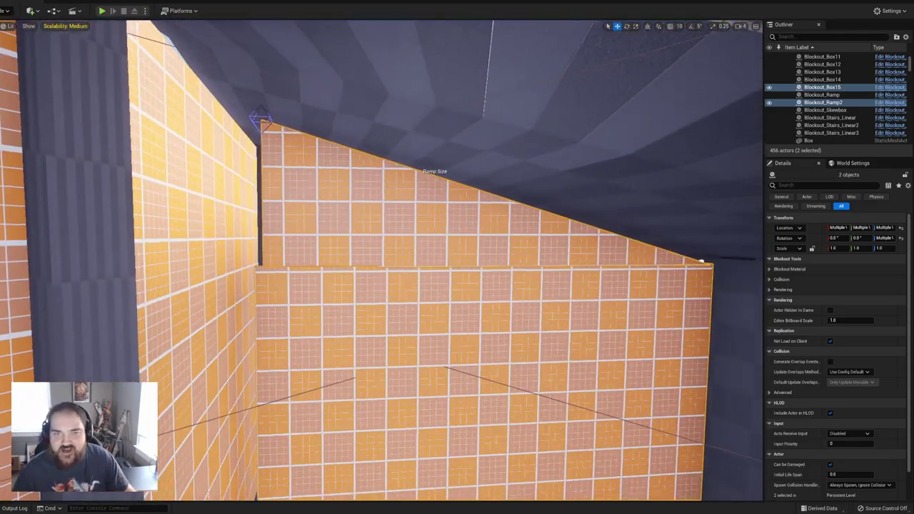
# Step: Extend the high end of the ramp Blockout_Ramp2 along the roof slope until it meets the inner panel
pyautogui.click(371, 222)
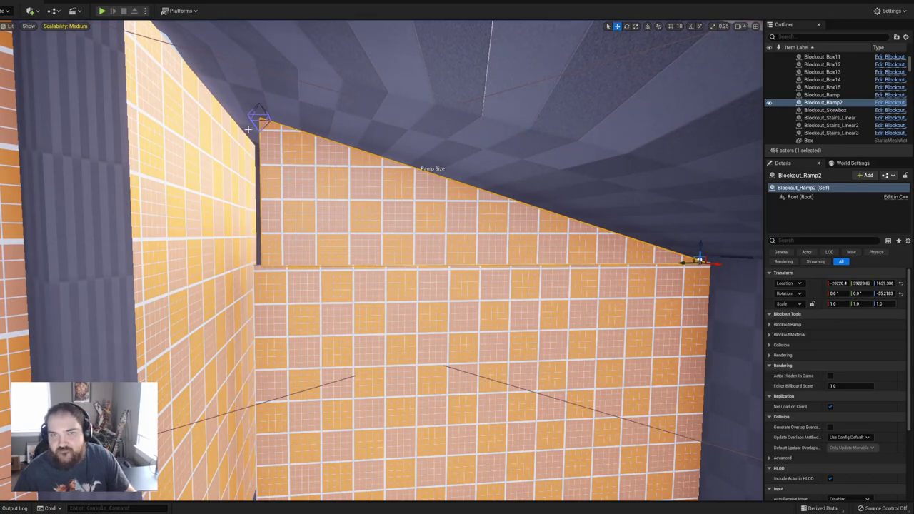
pyautogui.click(258, 117)
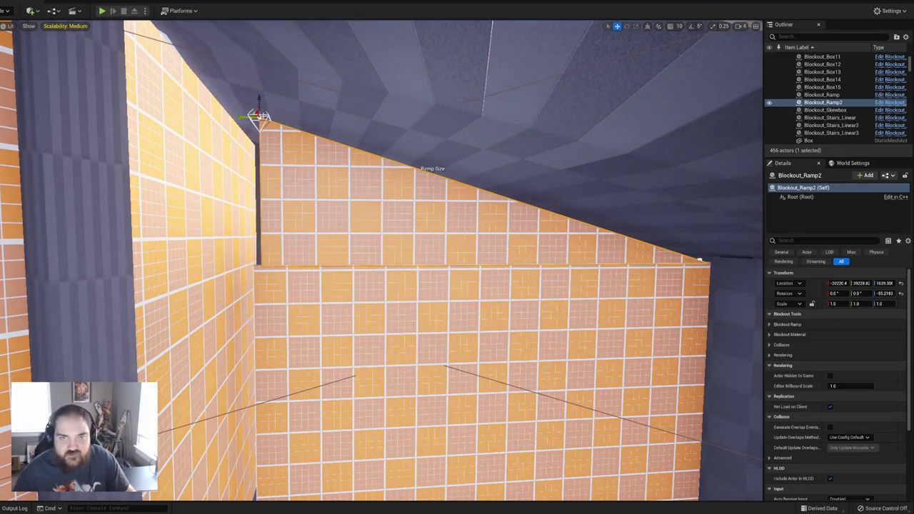
pyautogui.moveTo(258, 114); pyautogui.dragTo(220, 93)
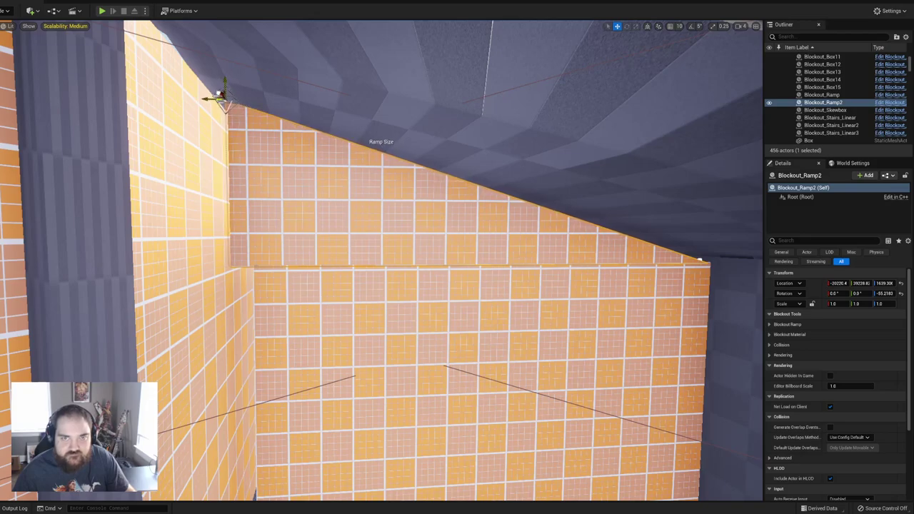
# Step: Shift the box wall Blockout_Box15 against the inner panel and extend its length to 785 to reach the outer wall
pyautogui.click(353, 328)
pyautogui.moveTo(352, 329); pyautogui.dragTo(304, 405, button='right')
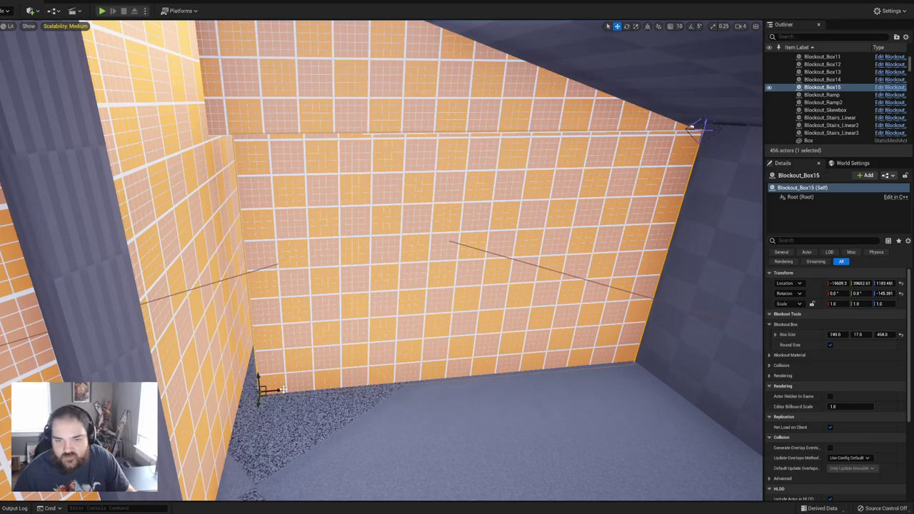
pyautogui.moveTo(693, 127); pyautogui.dragTo(691, 129)
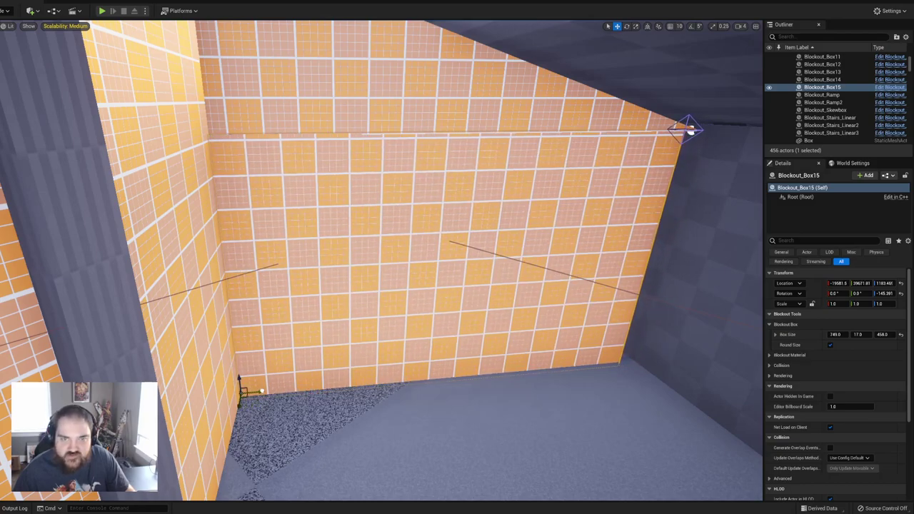
pyautogui.click(690, 129)
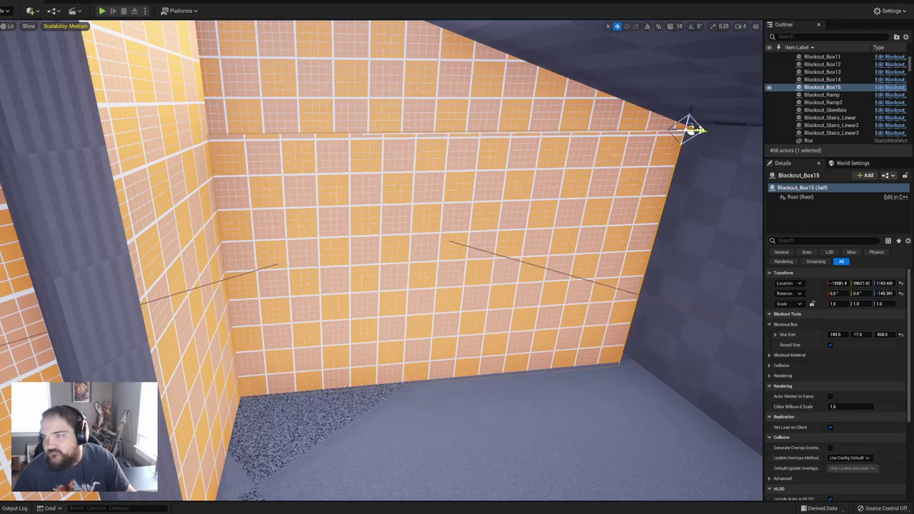
pyautogui.moveTo(703, 127)
pyautogui.mouseDown()
pyautogui.moveTo(725, 122)
pyautogui.moveTo(708, 127)
pyautogui.mouseUp()
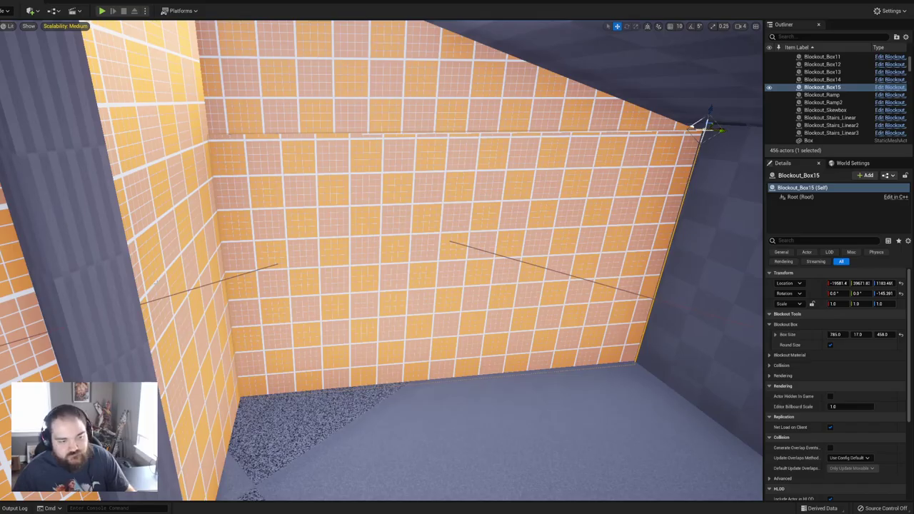
pyautogui.moveTo(703, 127)
pyautogui.mouseDown(button='right')
pyautogui.moveTo(686, 107)
pyautogui.moveTo(689, 114)
pyautogui.moveTo(657, 110)
pyautogui.moveTo(706, 127)
pyautogui.mouseUp(button='right')
# Step: Drop the panel selection and save all changes to the level
pyautogui.click(404, 141)
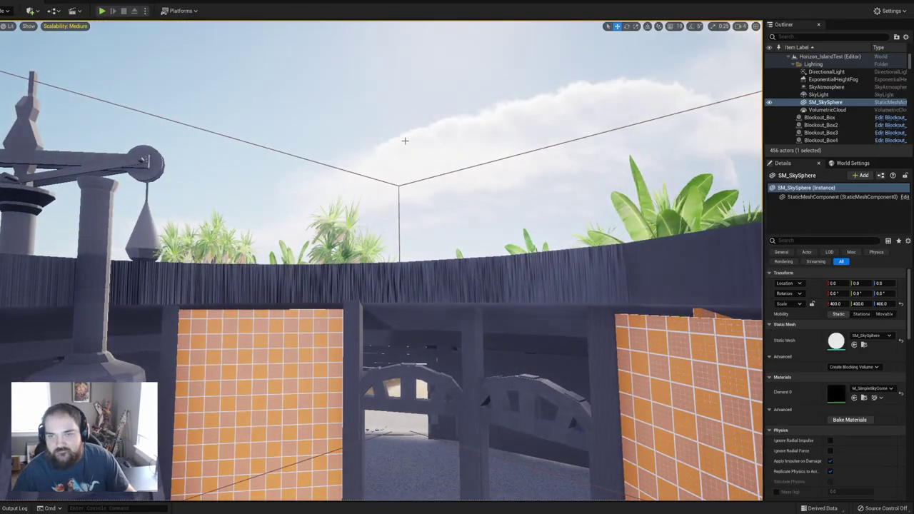
pyautogui.moveTo(460, 271); pyautogui.dragTo(460, 271, button='right')
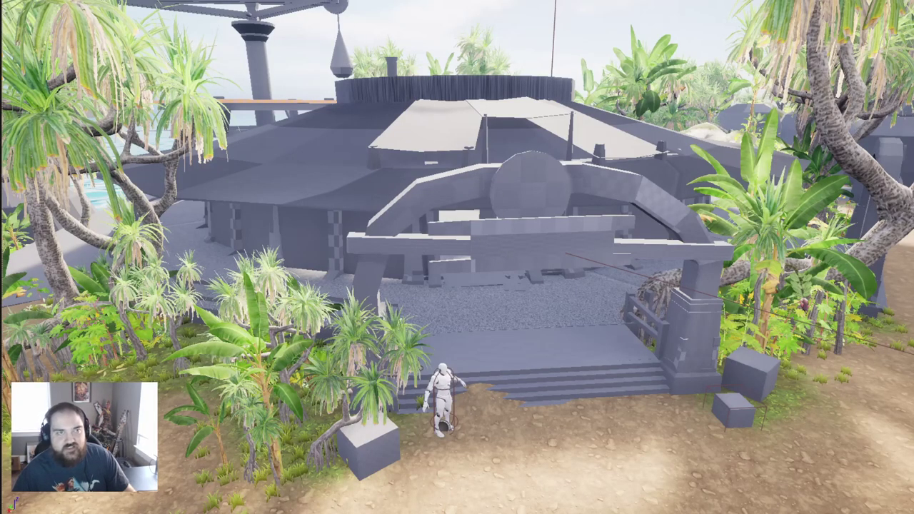
pyautogui.click(20, 0)
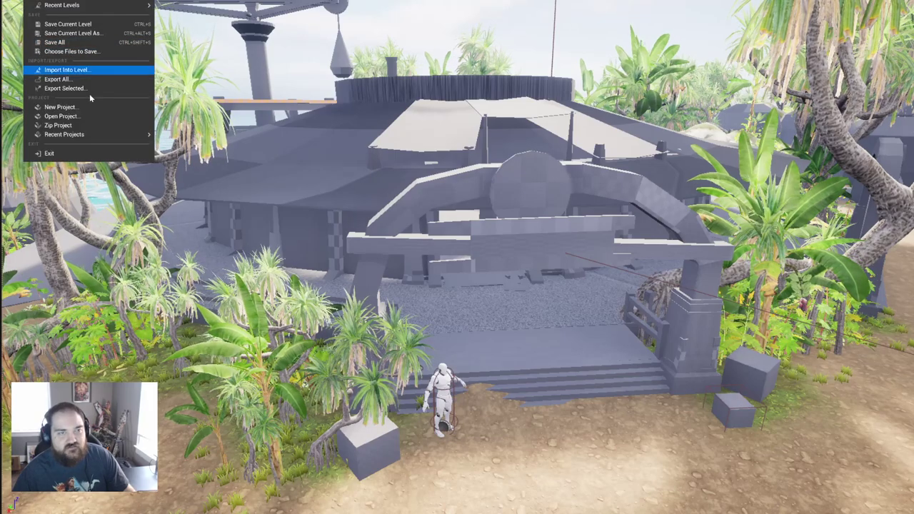
pyautogui.click(70, 46)
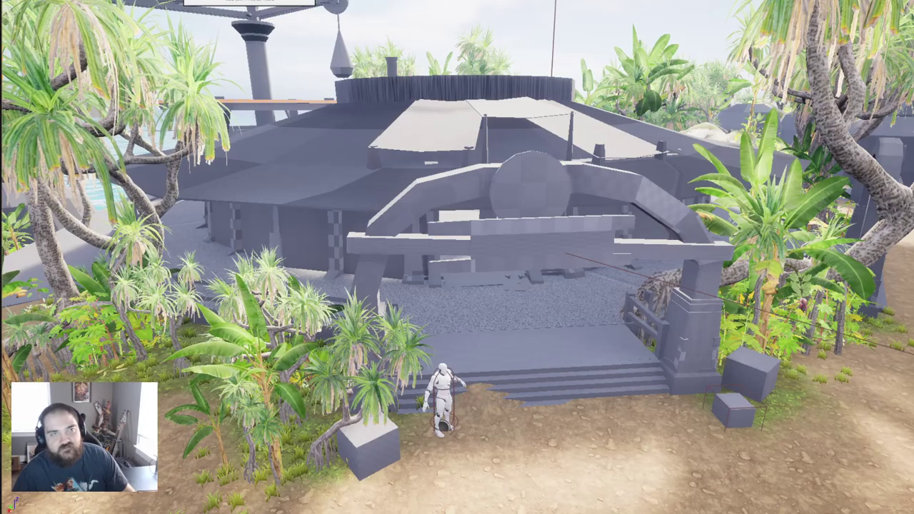
# Step: Play the level and run the character through the round building to examine its panels, arches and partition walls, and end the play session
pyautogui.hotkey('alt', 'p')
pyautogui.click(565, 323)
pyautogui.press('w')
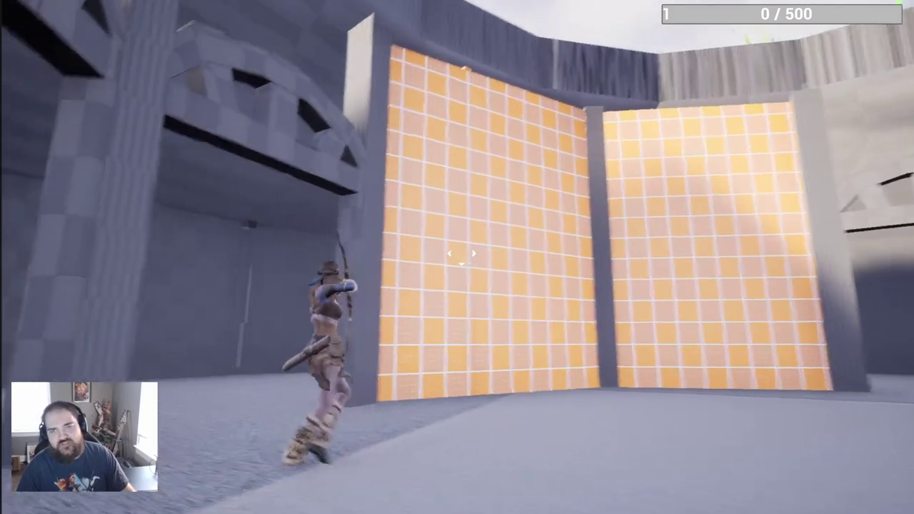
pyautogui.press('w')
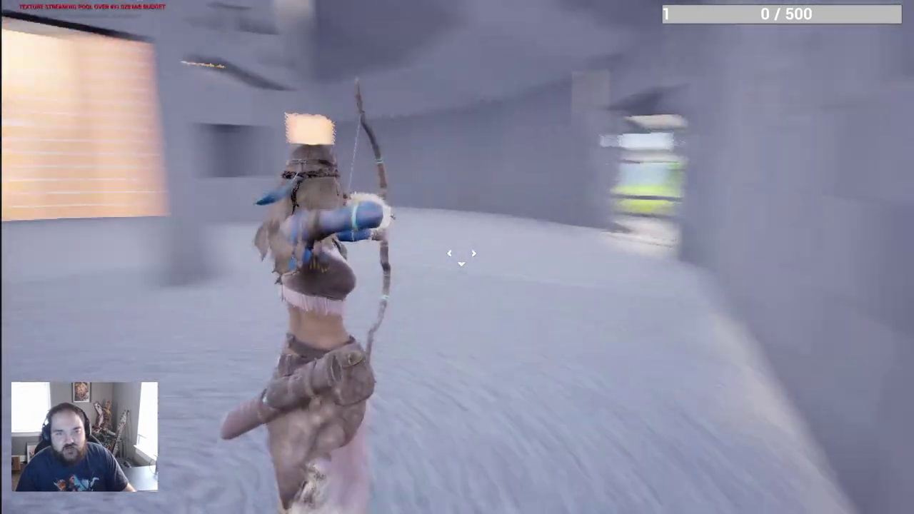
pyautogui.press('w')
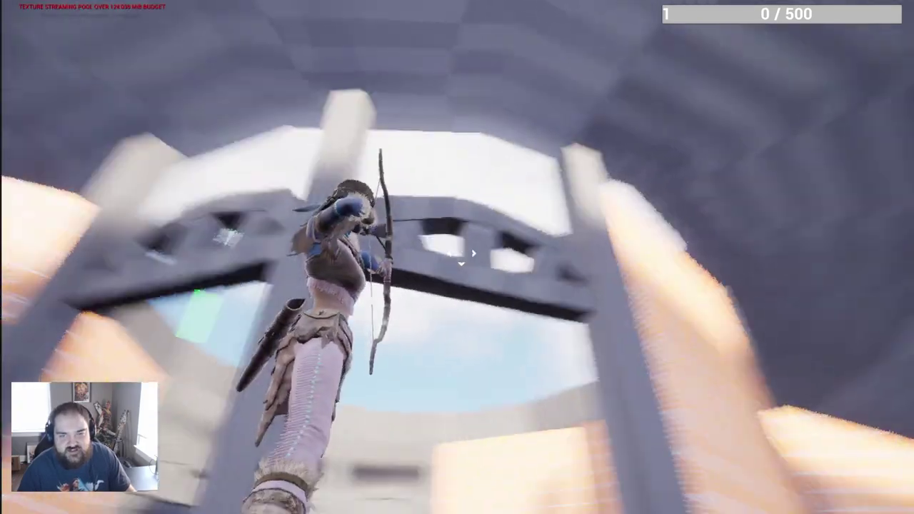
pyautogui.click(461, 254)
pyautogui.press('s')
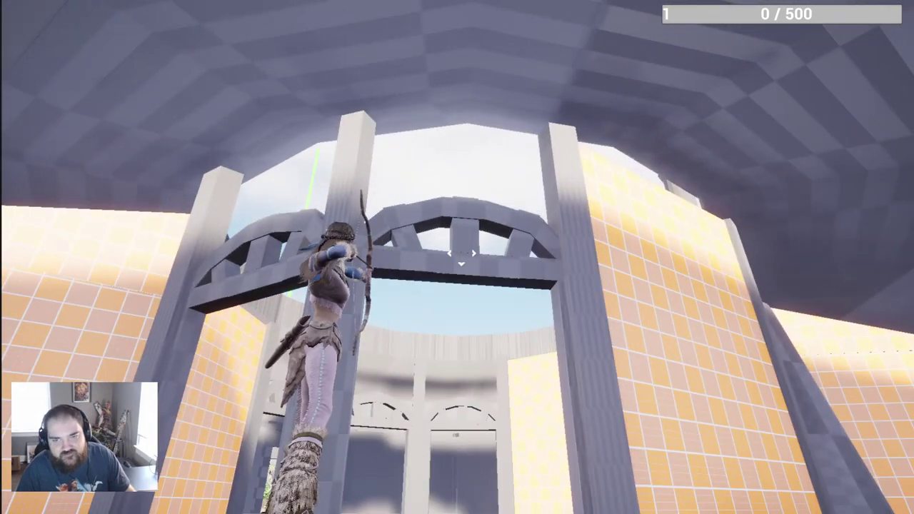
pyautogui.press('d')
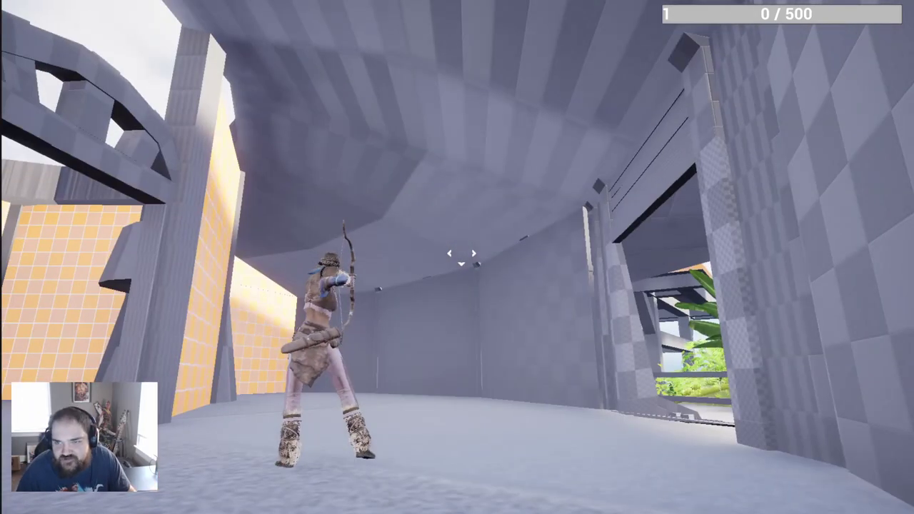
pyautogui.press('w')
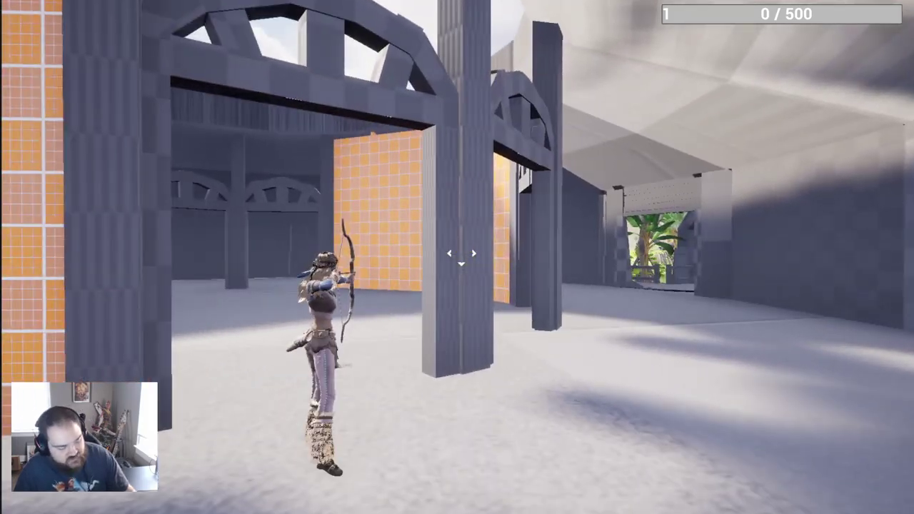
pyautogui.press('Escape')
# Step: Leave the full-screen viewport near the fireplace, then select and frame the wall panel Blockout_Box14
pyautogui.moveTo(553, 291)
pyautogui.mouseDown(button='right')
pyautogui.moveTo(357, 282)
pyautogui.moveTo(553, 290)
pyautogui.mouseUp(button='right')
pyautogui.press('w')
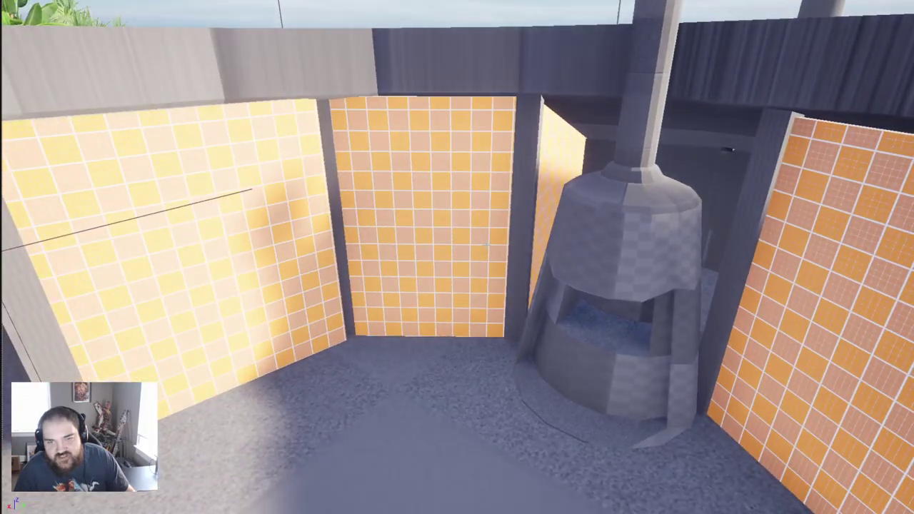
pyautogui.click(481, 207)
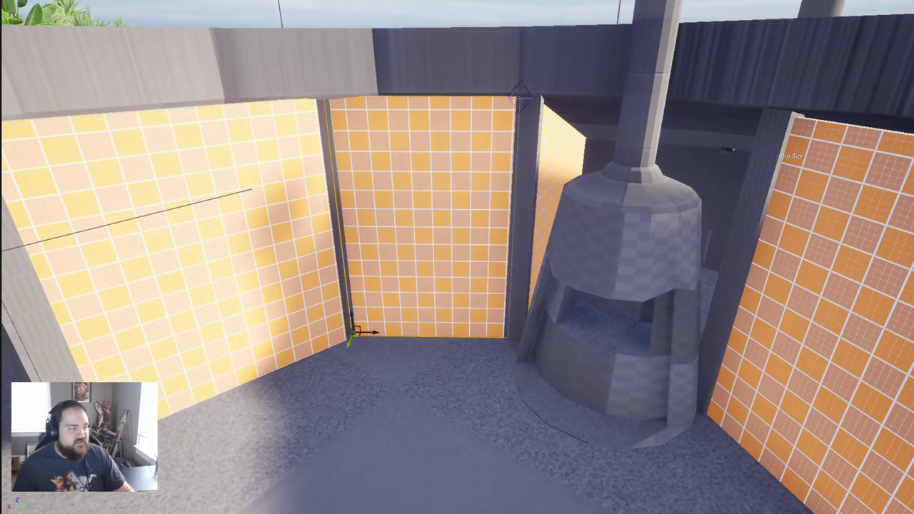
pyautogui.press('F11')
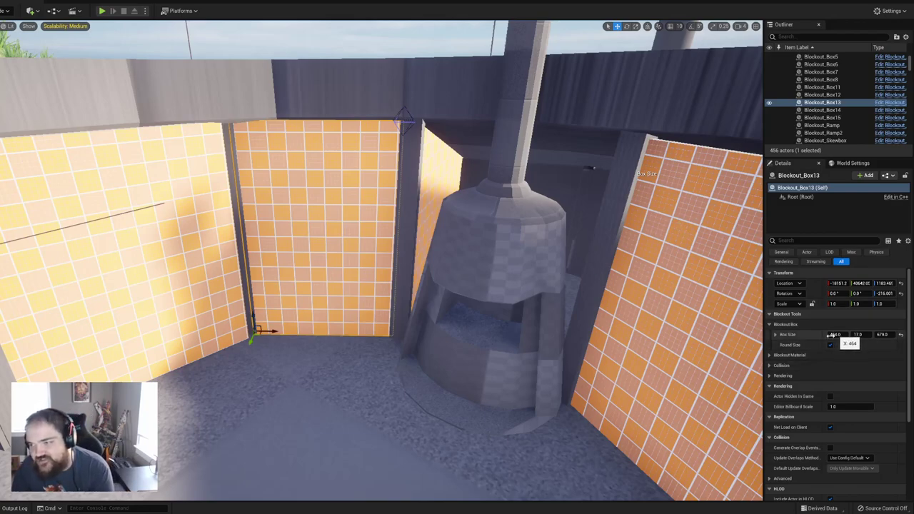
pyautogui.click(191, 284)
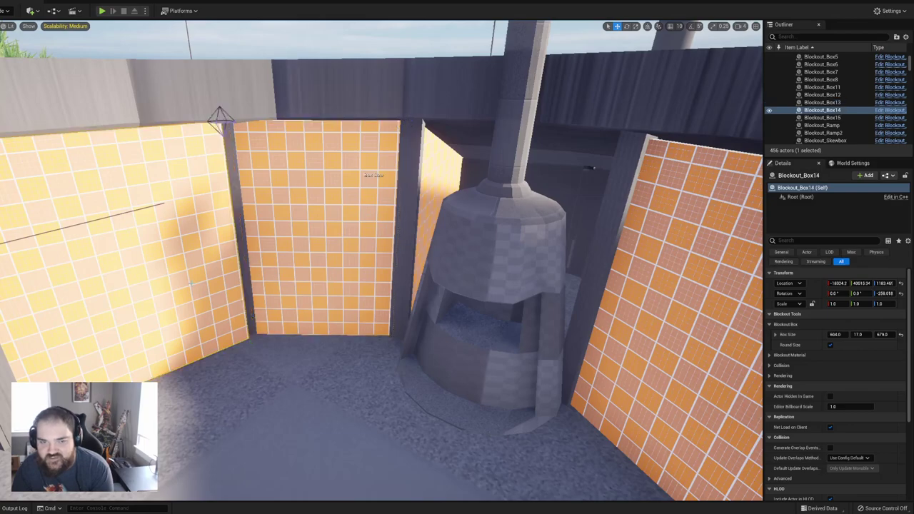
pyautogui.press('f')
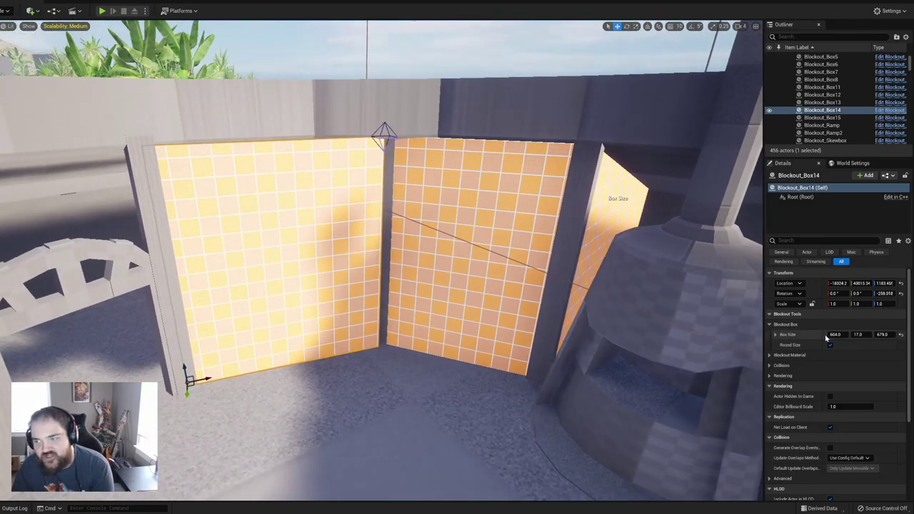
# Step: Try shortening the wall panel Blockout_Box14 to a length of 487 and undo the change
pyautogui.moveTo(830, 334)
pyautogui.mouseDown()
pyautogui.moveTo(847, 334)
pyautogui.moveTo(814, 334)
pyautogui.mouseUp()
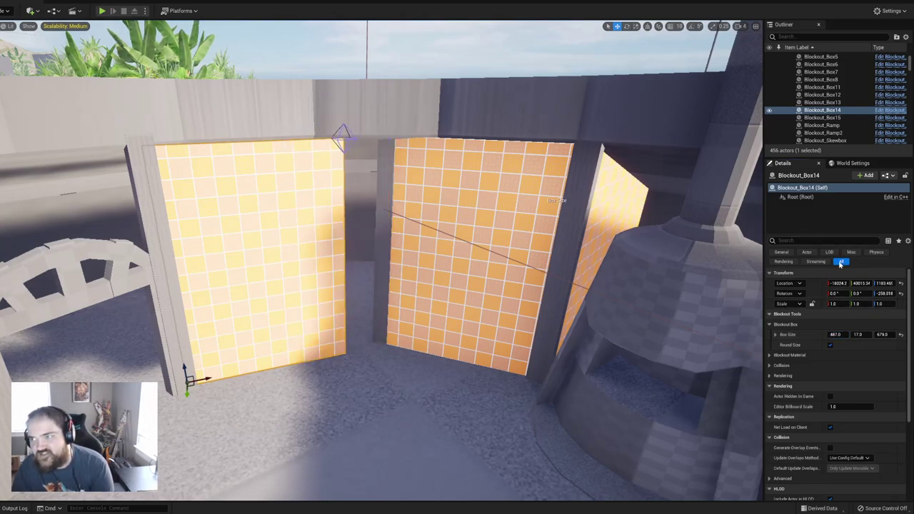
pyautogui.hotkey('ctrl', 'z')
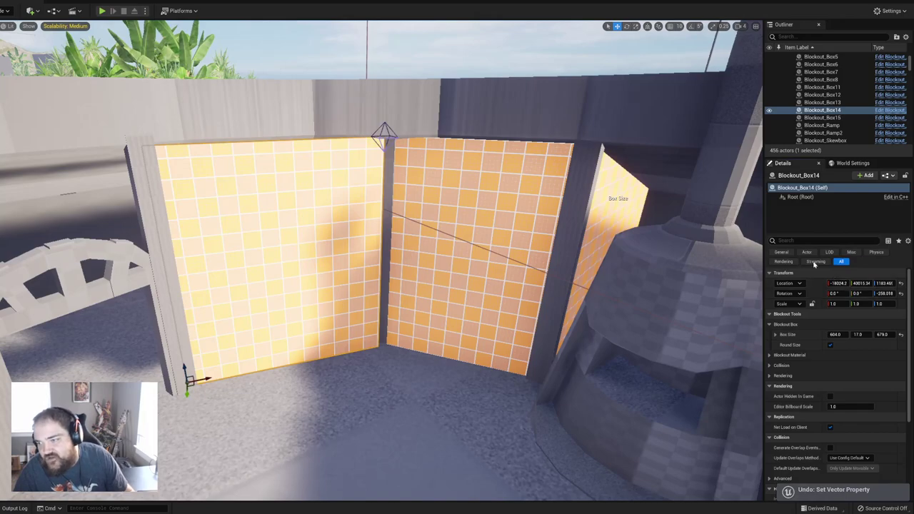
# Step: Try recolouring the panel's Blockout Grid material from red to a darker crimson and discard the colour change
pyautogui.click(777, 355)
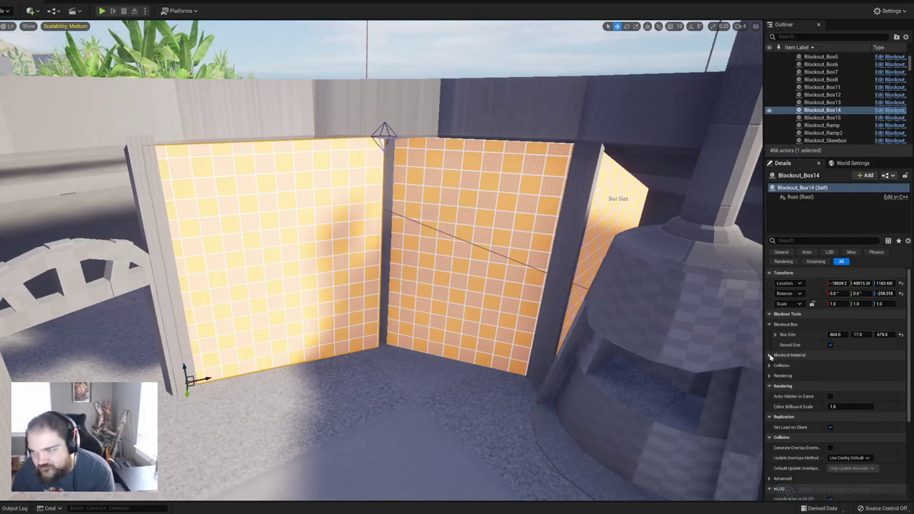
pyautogui.click(839, 378)
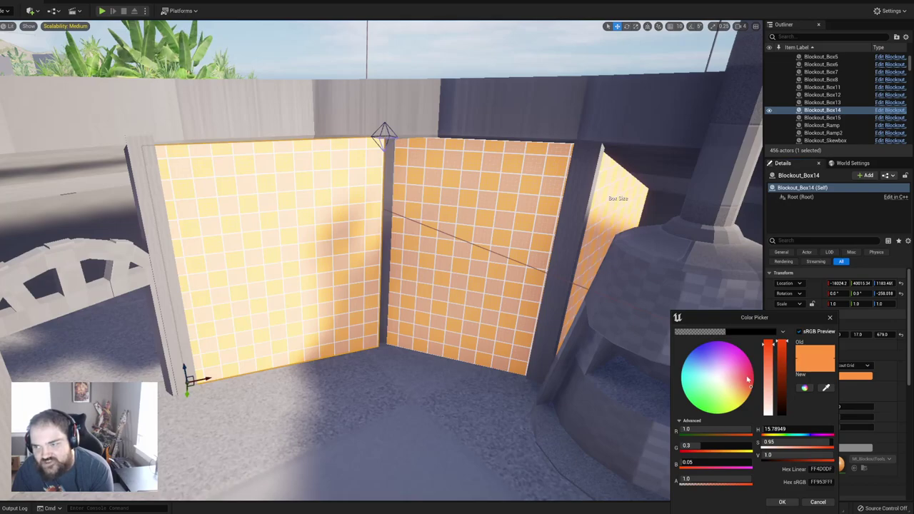
pyautogui.moveTo(747, 379); pyautogui.dragTo(756, 379)
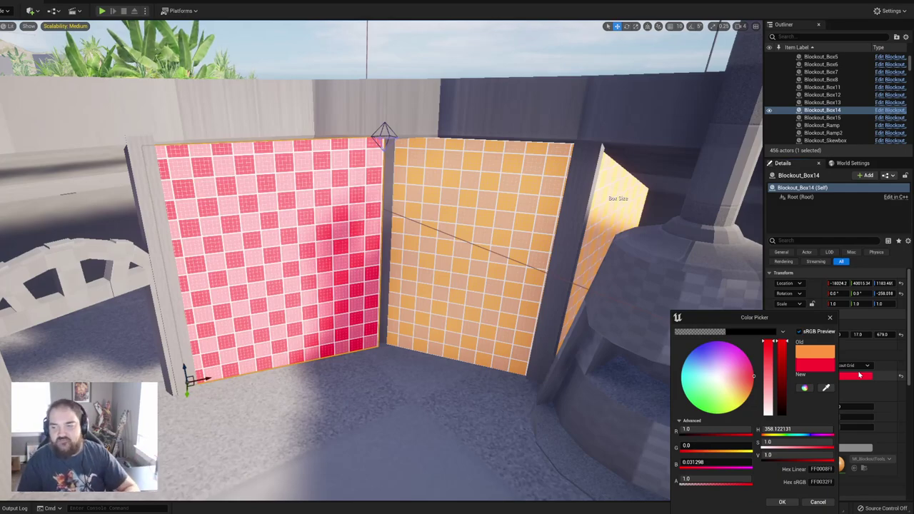
pyautogui.moveTo(715, 355); pyautogui.dragTo(796, 365)
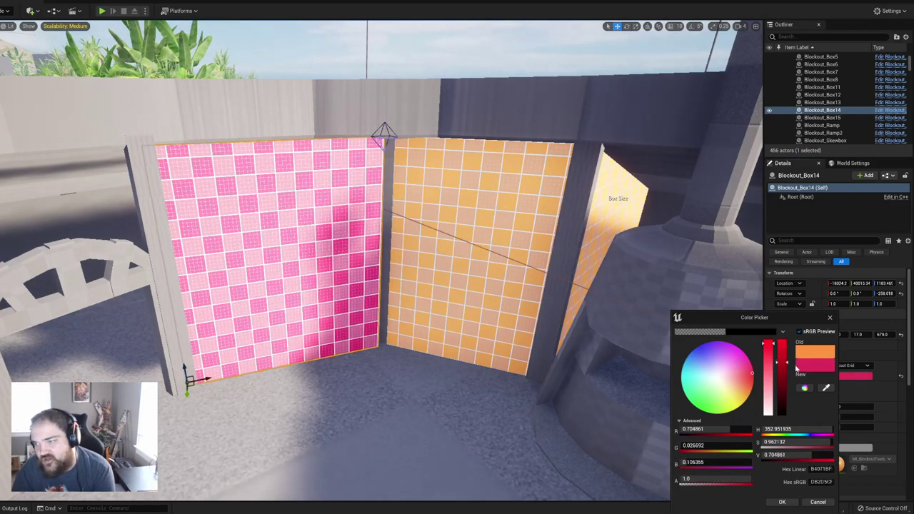
pyautogui.click(828, 317)
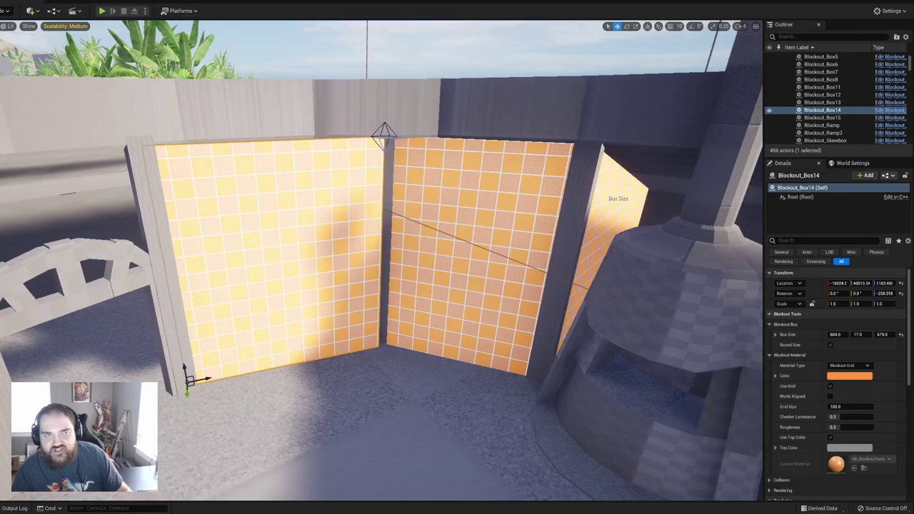
# Step: Create a new material named Red in the project's Content/Horizon folder and open it for editing
pyautogui.hotkey('ctrl', 'space')
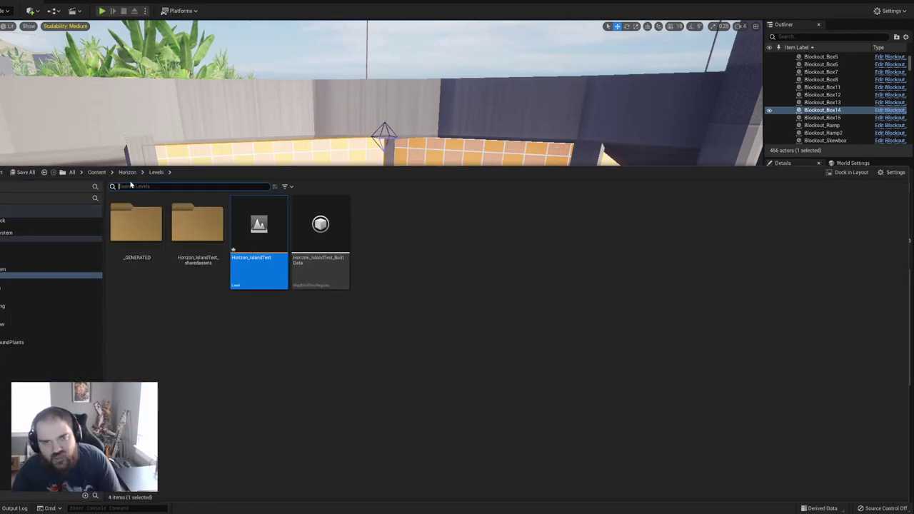
pyautogui.click(122, 174)
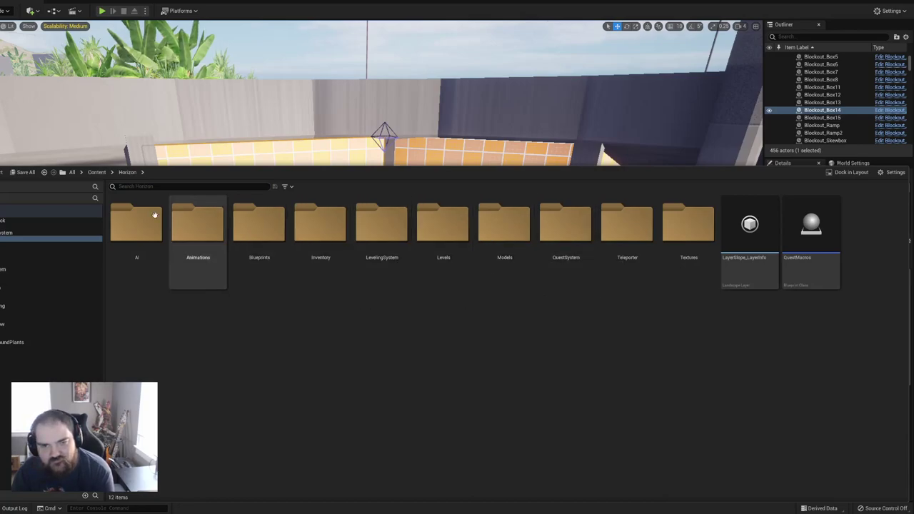
pyautogui.click(96, 172)
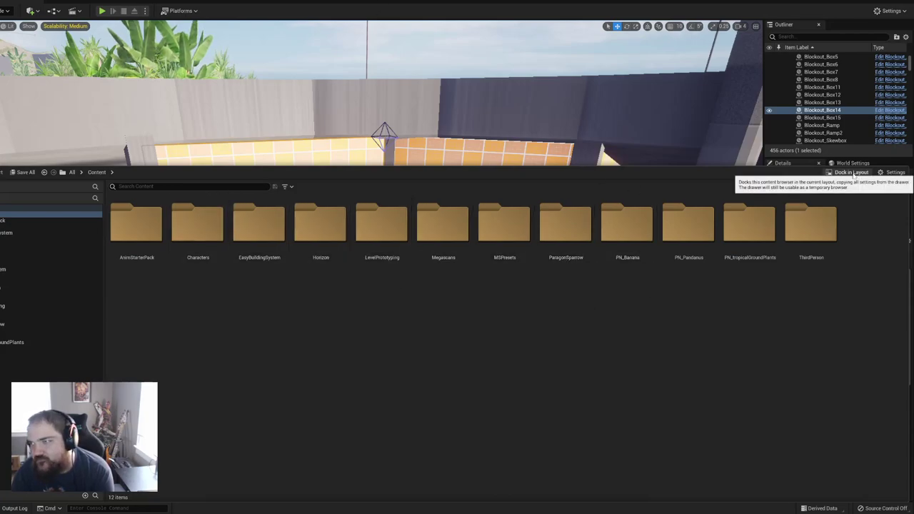
pyautogui.hotkey('ctrl', 'space')
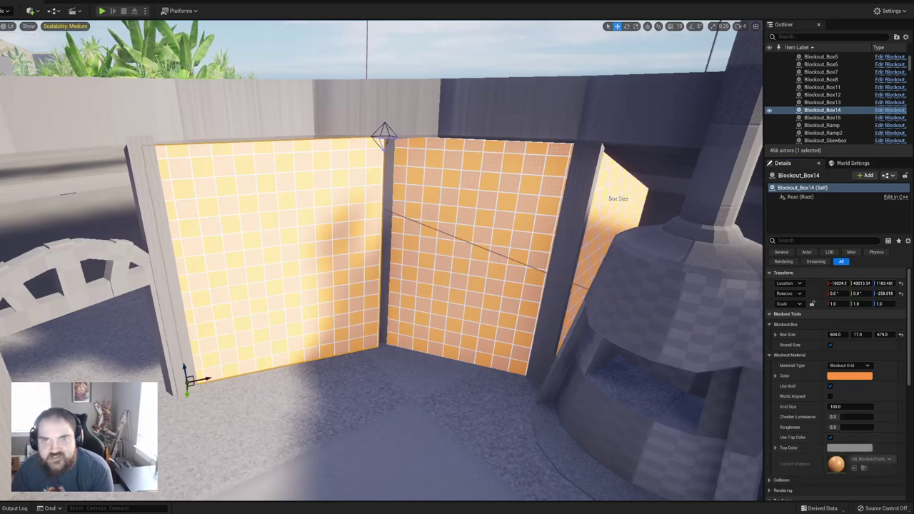
pyautogui.hotkey('ctrl', 'space')
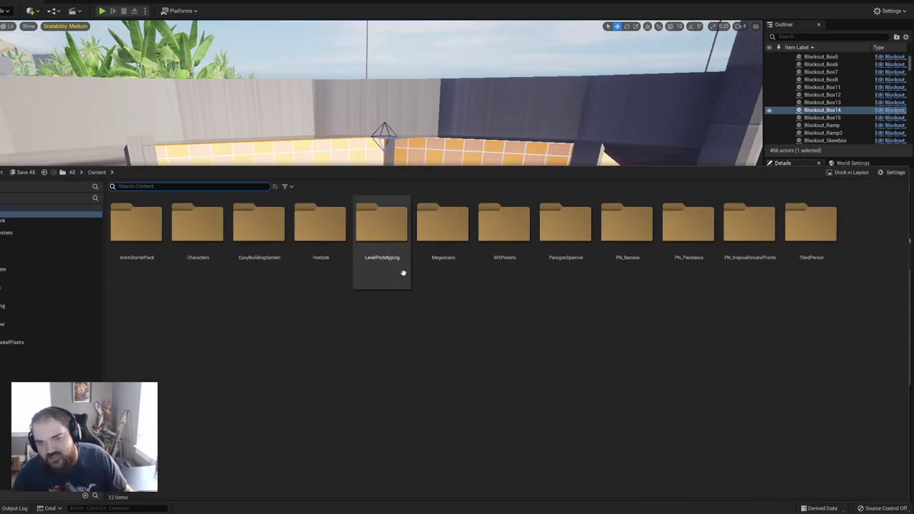
pyautogui.doubleClick(331, 235)
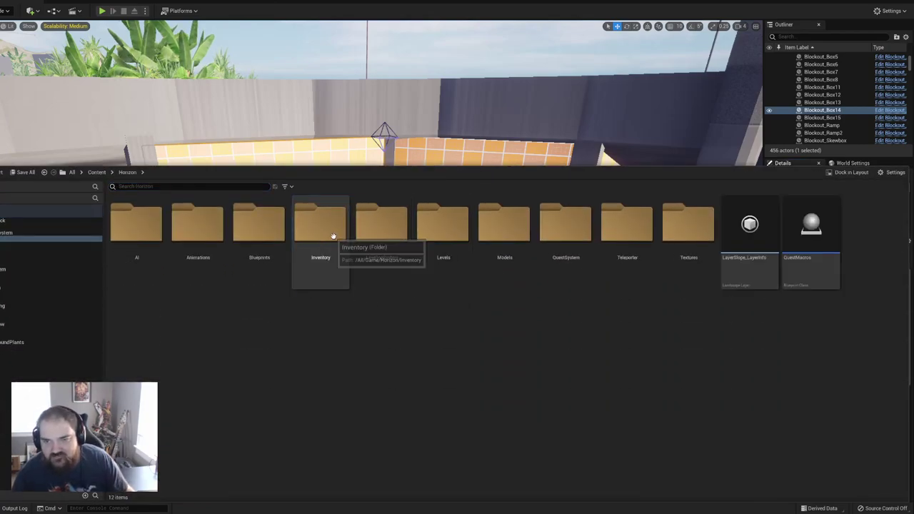
pyautogui.rightClick(420, 330)
pyautogui.click(457, 150)
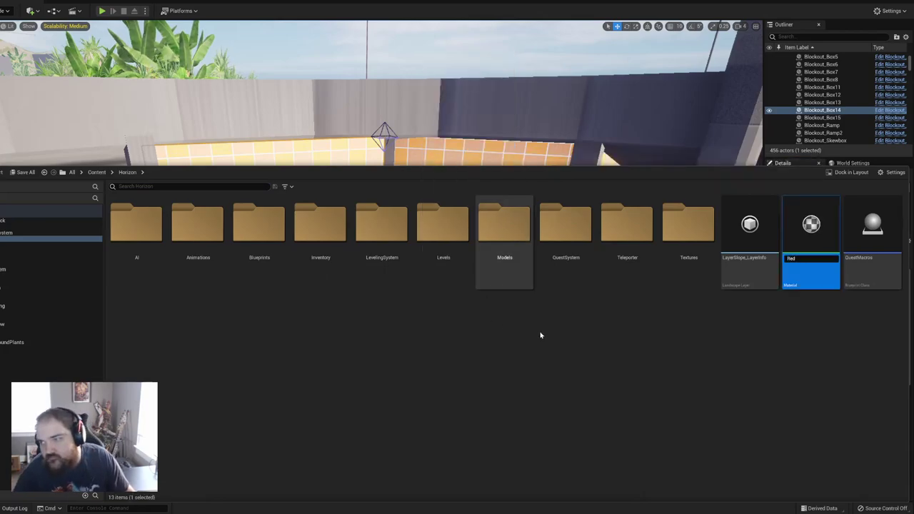
pyautogui.press('Return')
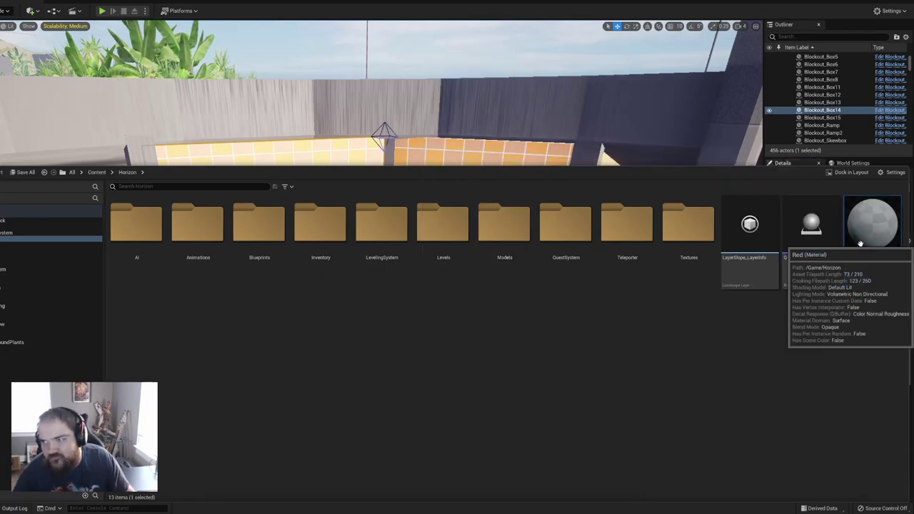
pyautogui.doubleClick(860, 244)
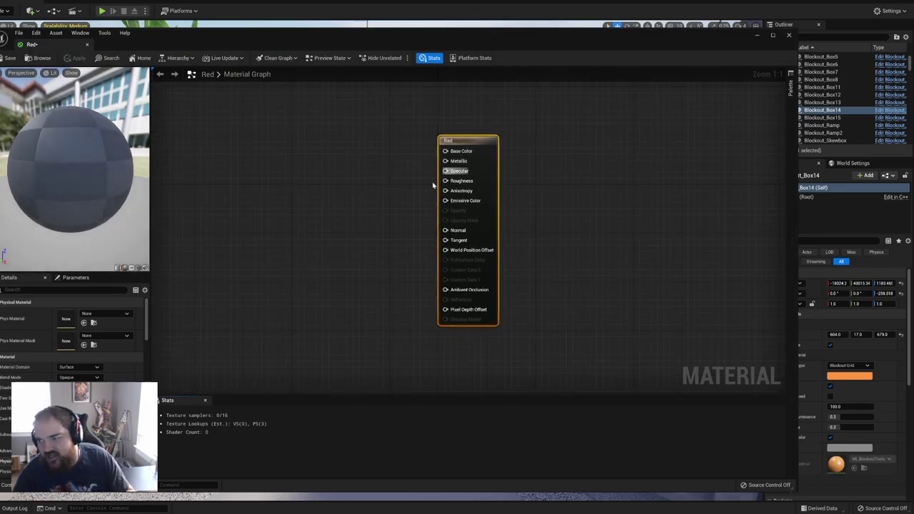
pyautogui.rightClick(321, 213)
pyautogui.write('V')
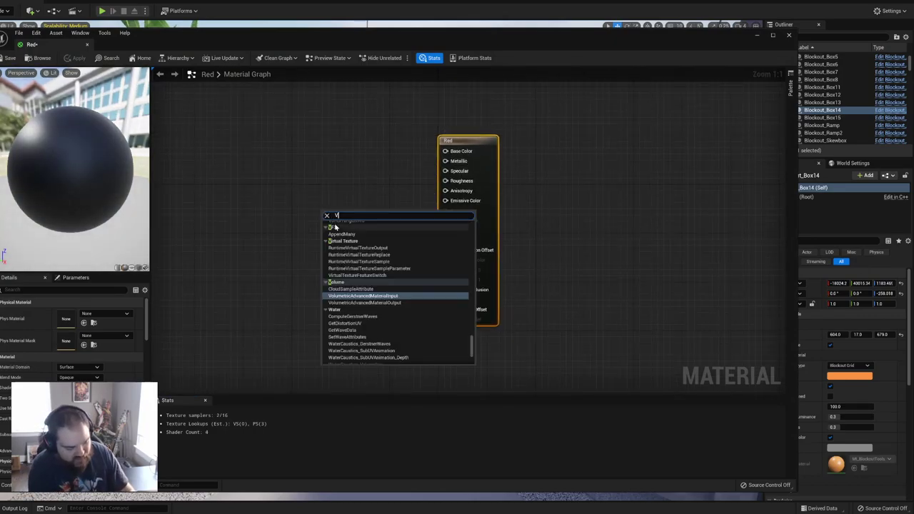
pyautogui.write('ector')
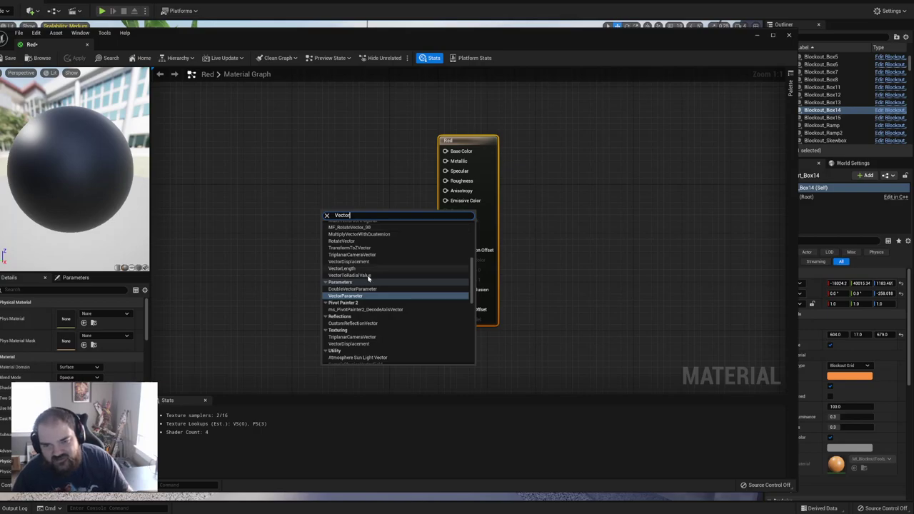
pyautogui.write('3')
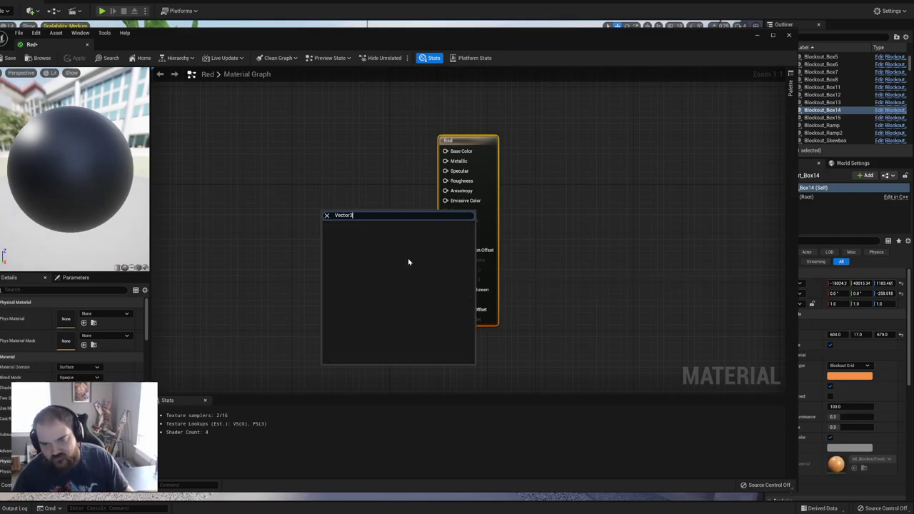
pyautogui.press('BackSpace')
pyautogui.press('BackSpace')
pyautogui.press('BackSpace')
pyautogui.press('BackSpace')
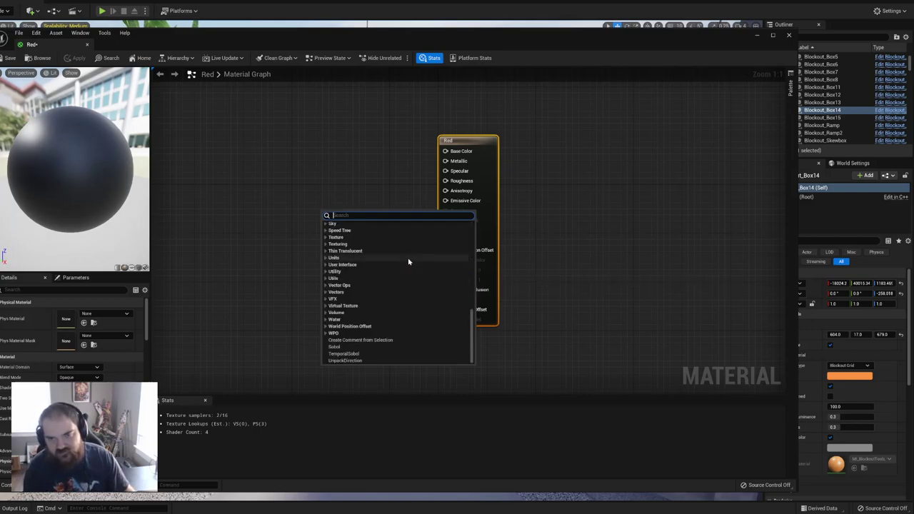
pyautogui.write('Int')
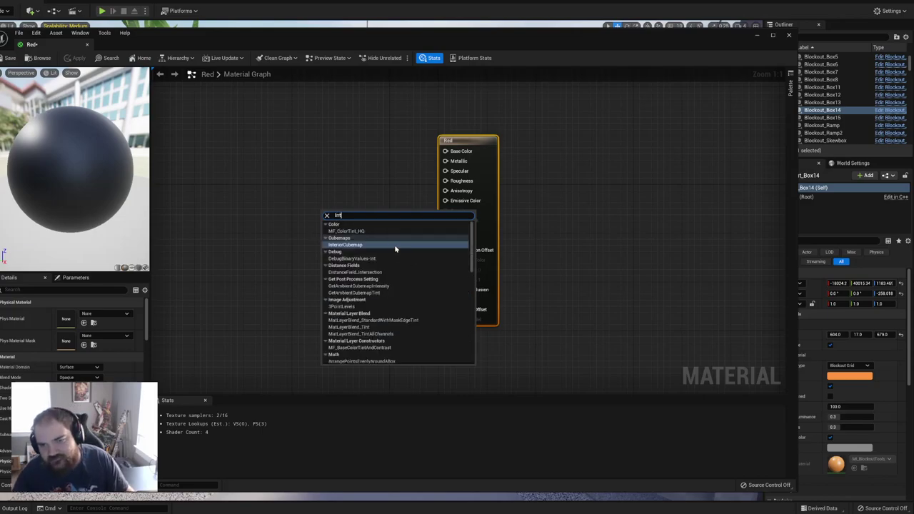
pyautogui.click(293, 235)
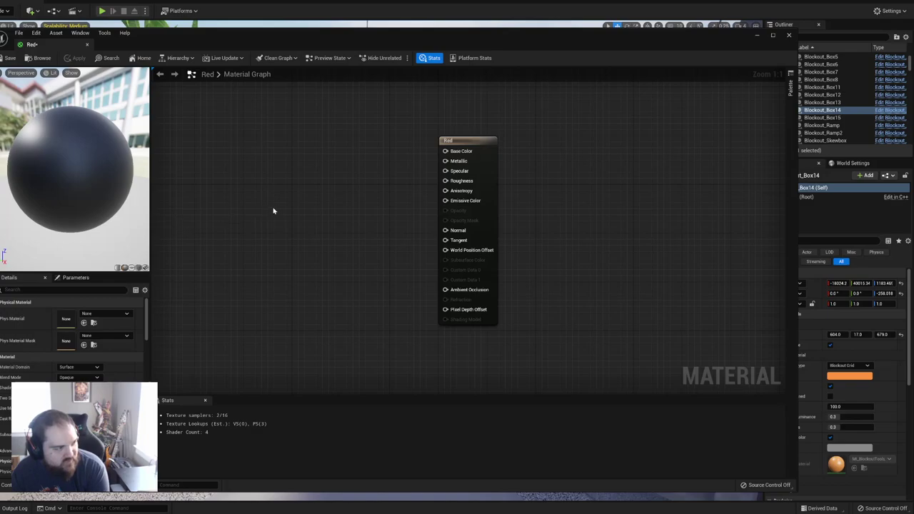
# Step: Add a Constant3Vector node to the material graph and connect its output to the Base Color input
pyautogui.click(330, 199)
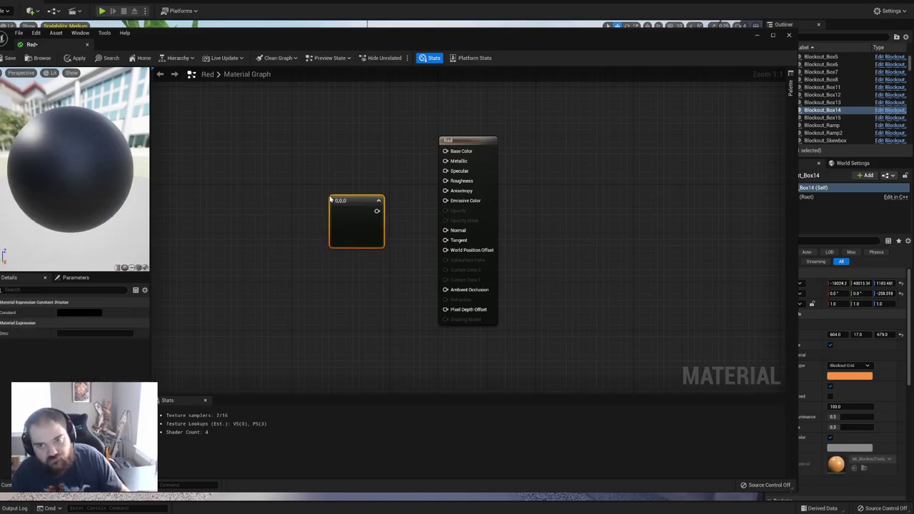
pyautogui.moveTo(347, 198); pyautogui.dragTo(292, 163)
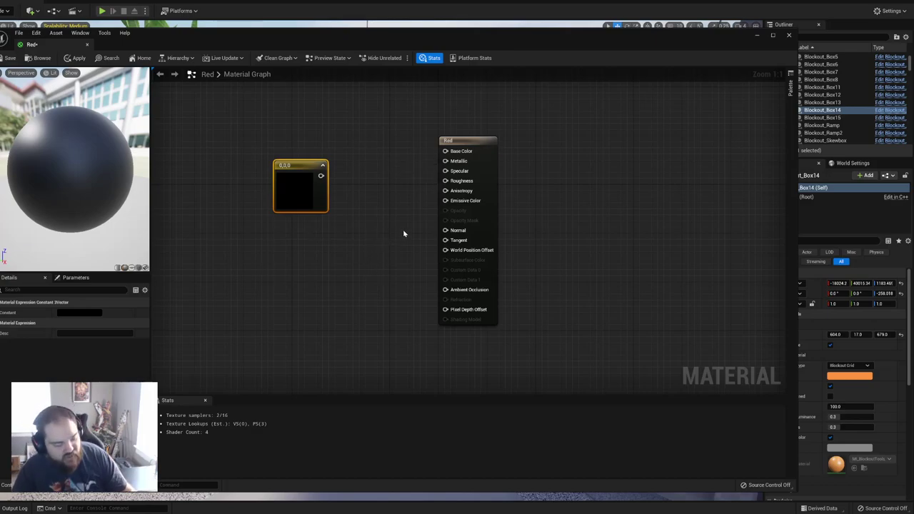
pyautogui.click(327, 259)
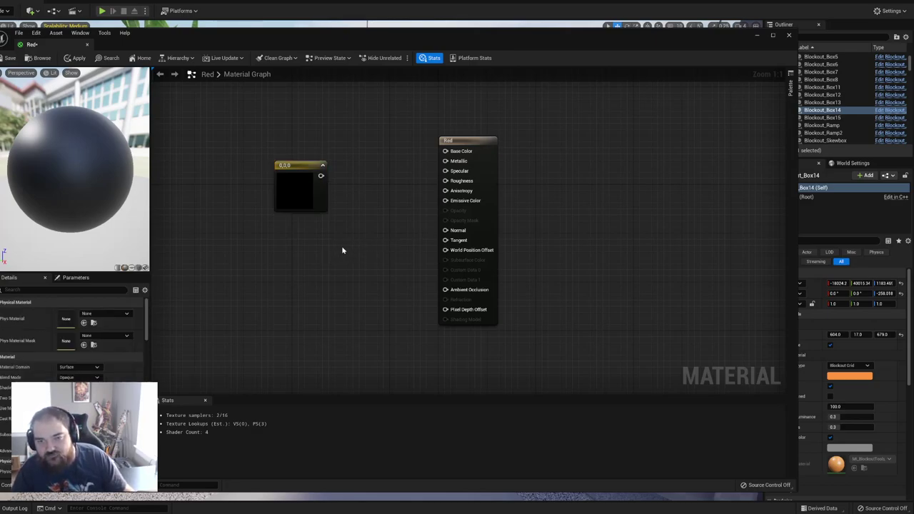
pyautogui.moveTo(302, 163); pyautogui.dragTo(445, 150)
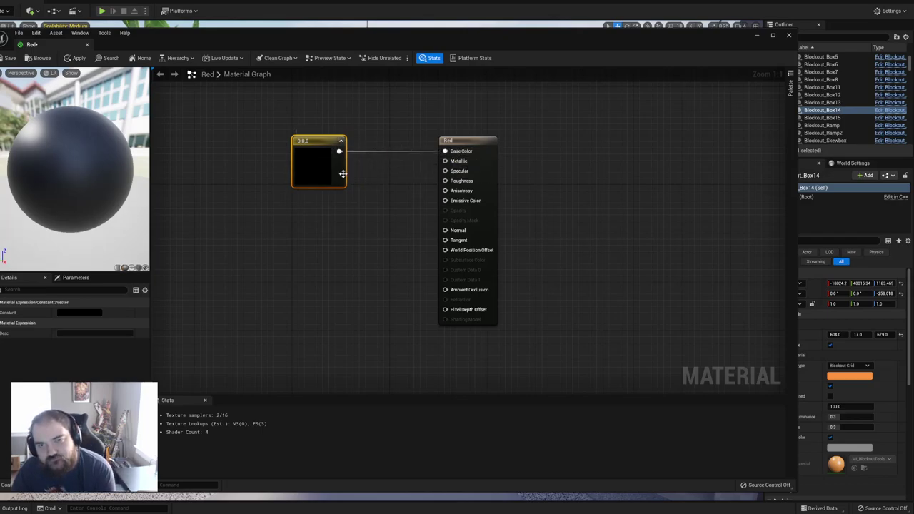
# Step: Set the Constant3Vector colour to a dark red with R about 0.519, G 0 and B 0, and save the material
pyautogui.doubleClick(316, 166)
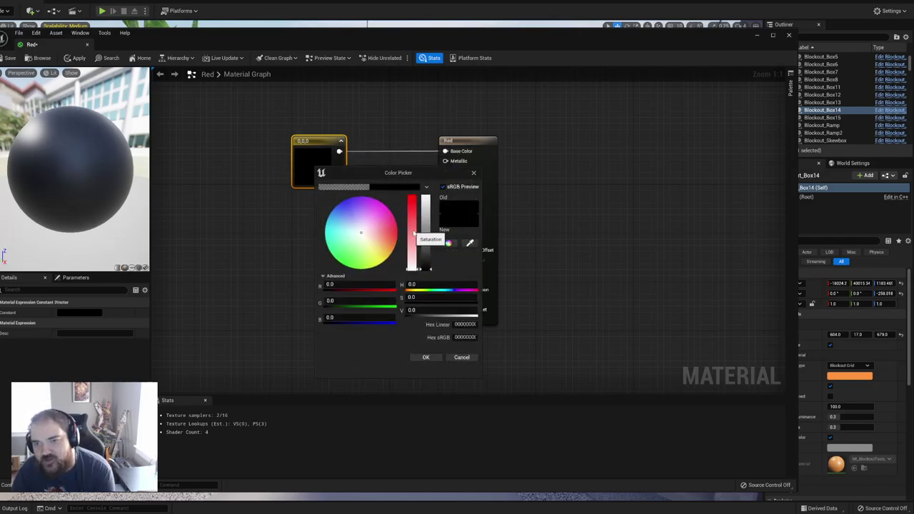
pyautogui.moveTo(413, 233); pyautogui.dragTo(423, 186)
pyautogui.moveTo(425, 254); pyautogui.dragTo(442, 191)
pyautogui.moveTo(427, 229); pyautogui.dragTo(430, 232)
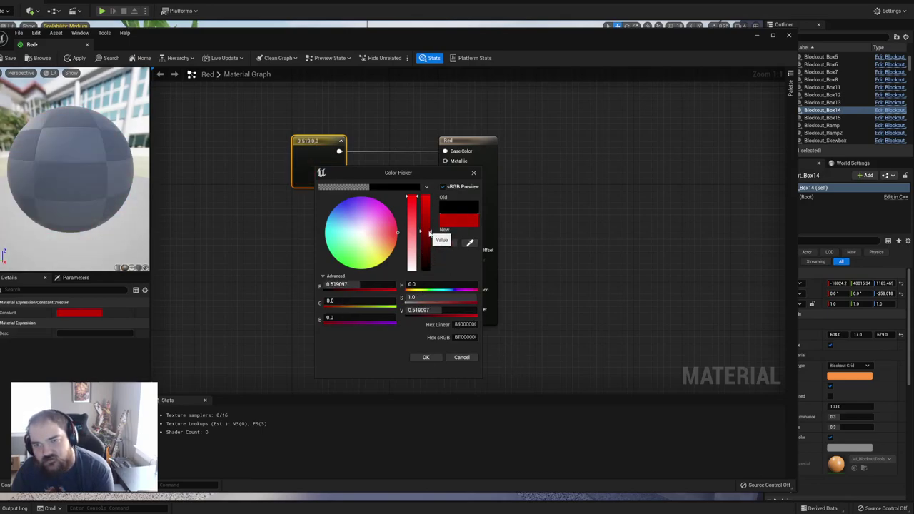
pyautogui.click(425, 357)
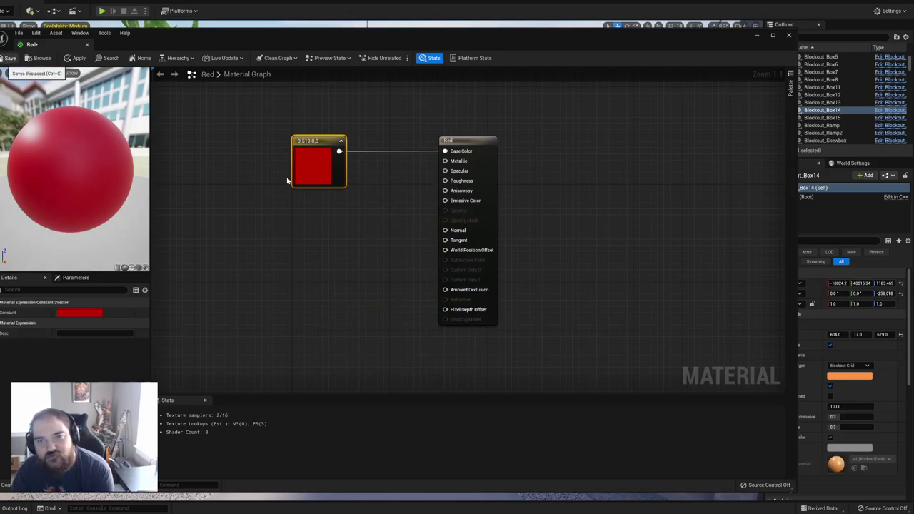
pyautogui.click(15, 59)
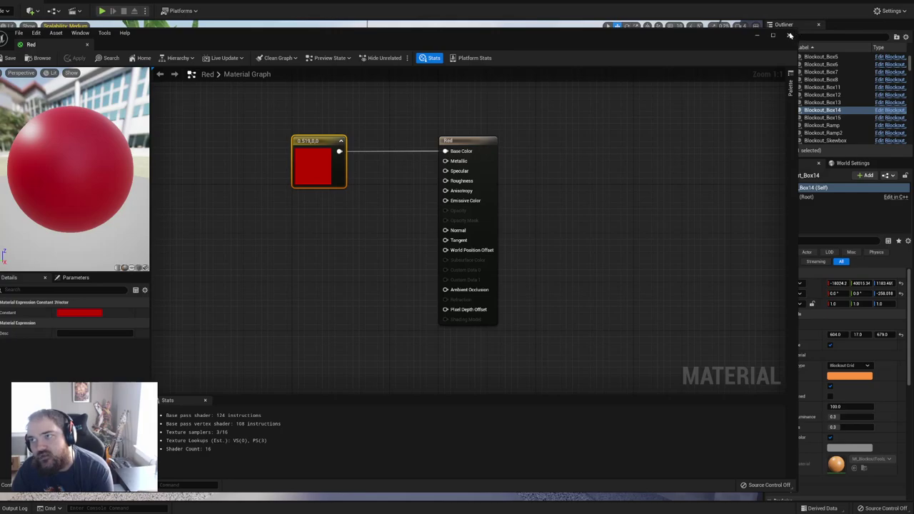
# Step: Leave the material editor, dock the content browser in the main layout and select the Red material in the Horizon folder
pyautogui.click(758, 36)
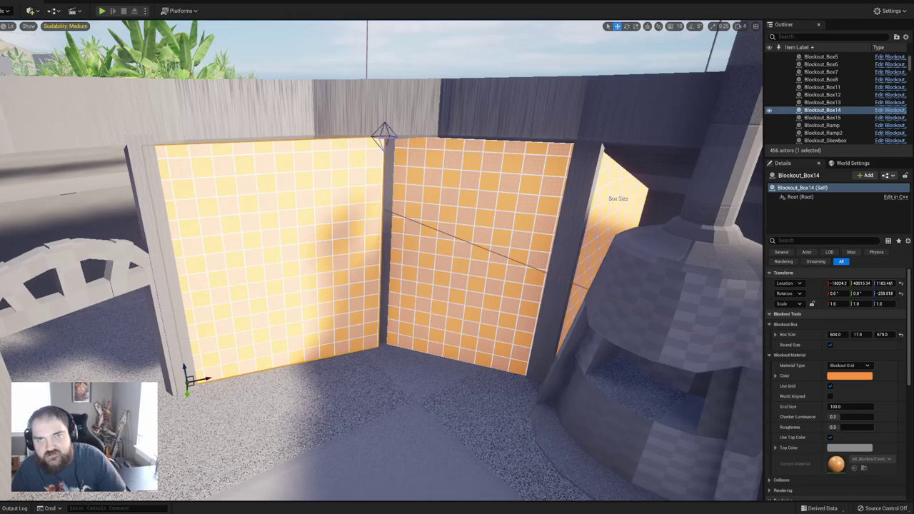
pyautogui.hotkey('ctrl', 'space')
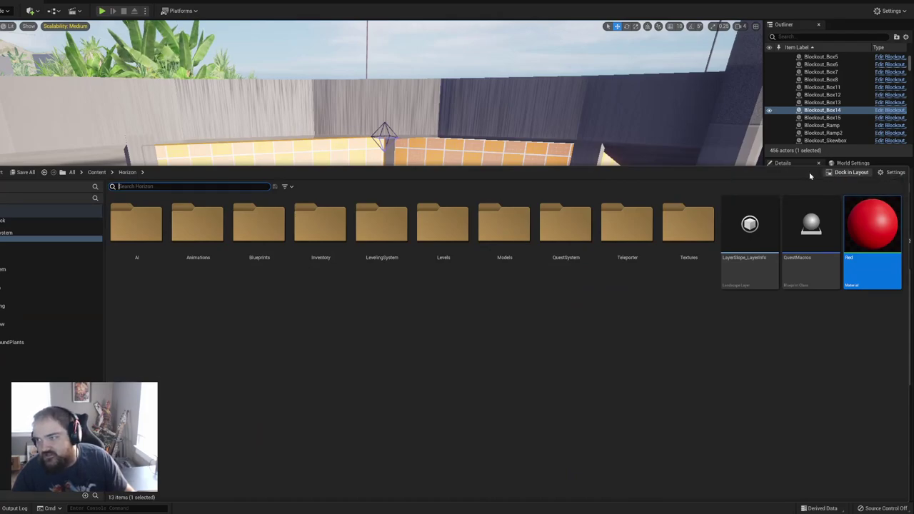
pyautogui.moveTo(872, 227); pyautogui.dragTo(846, 234)
pyautogui.scroll(-4, 823, 128)
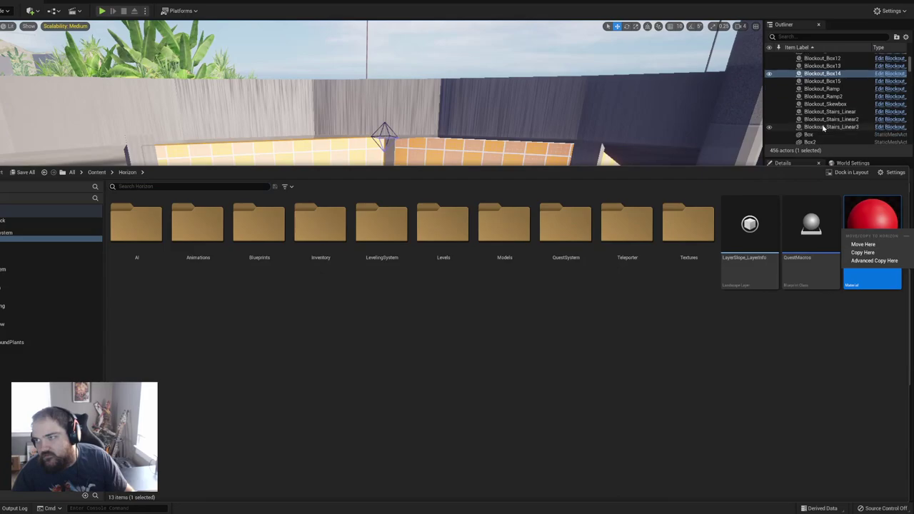
pyautogui.click(831, 172)
pyautogui.click(832, 172)
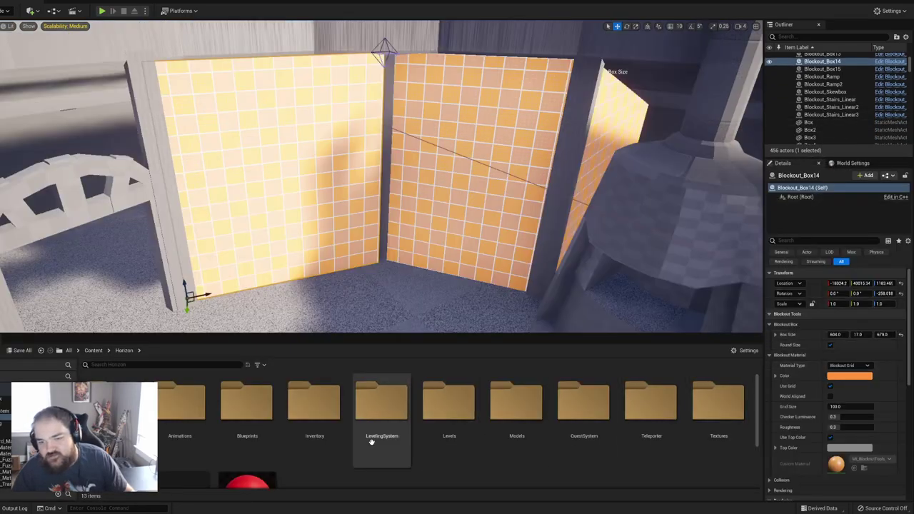
pyautogui.scroll(-2, 360, 457)
pyautogui.click(246, 424)
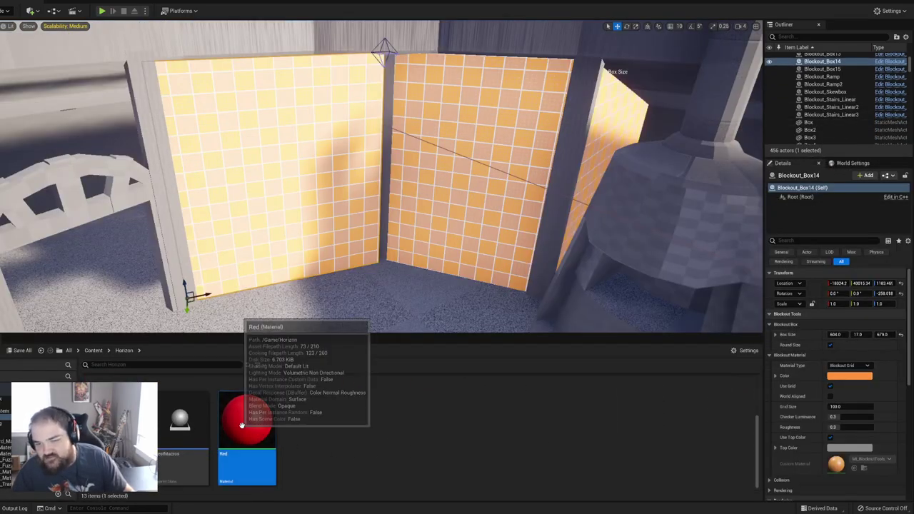
# Step: Set Blockout_Box14's material type to Custom Material and assign Red as its custom material
pyautogui.moveTo(246, 425); pyautogui.dragTo(836, 466)
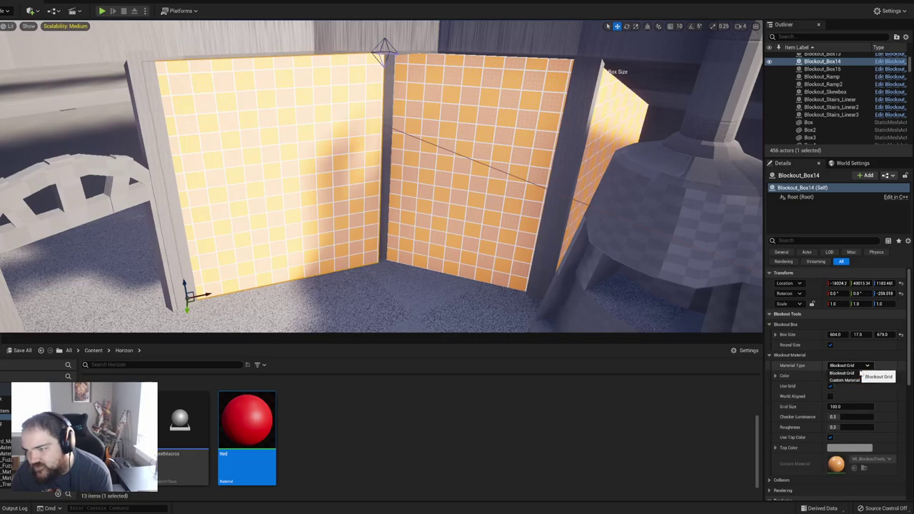
pyautogui.click(856, 366)
pyautogui.click(850, 379)
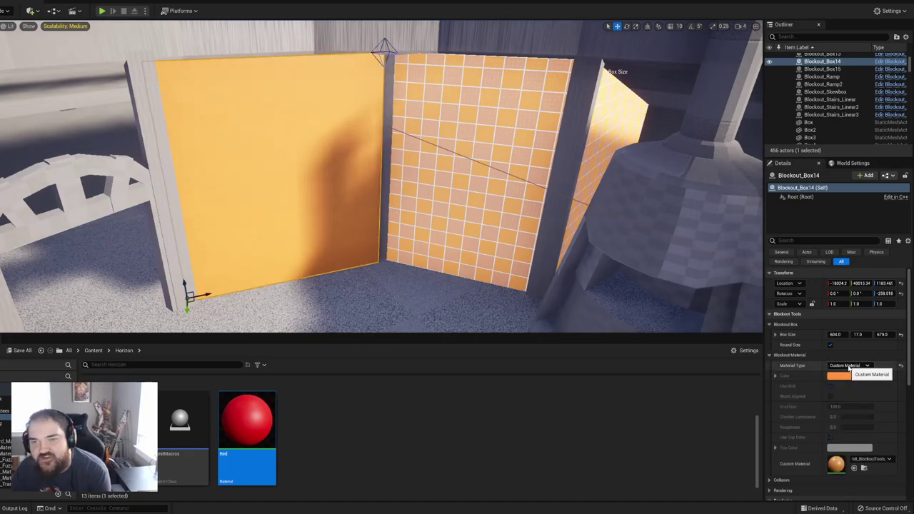
pyautogui.click(849, 366)
pyautogui.click(849, 372)
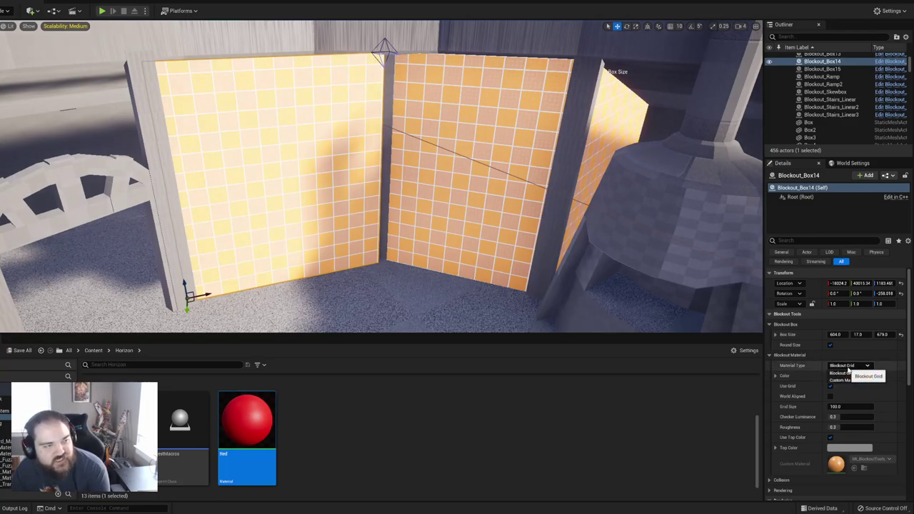
pyautogui.click(850, 366)
pyautogui.click(858, 381)
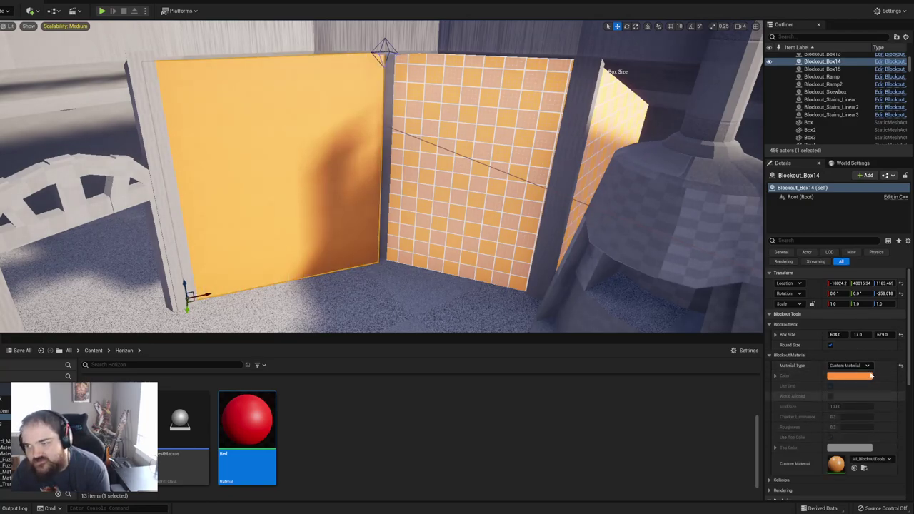
pyautogui.moveTo(246, 436); pyautogui.dragTo(835, 464)
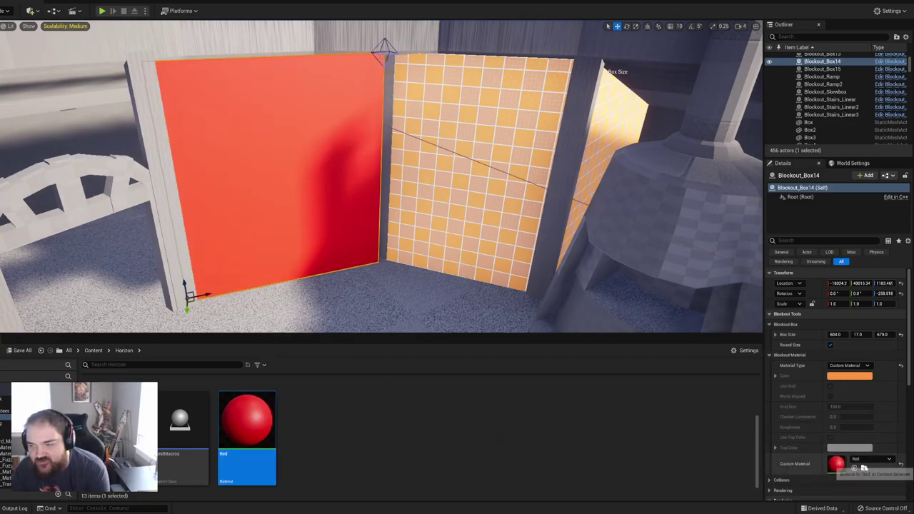
# Step: Browse the available materials and replace the panel's custom material with WorldGridMaterial
pyautogui.click(869, 463)
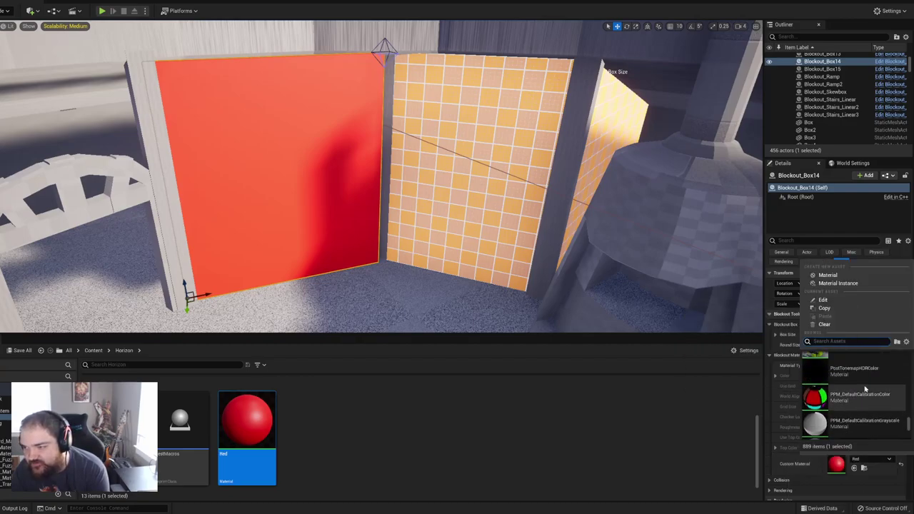
pyautogui.scroll(-10, 863, 403)
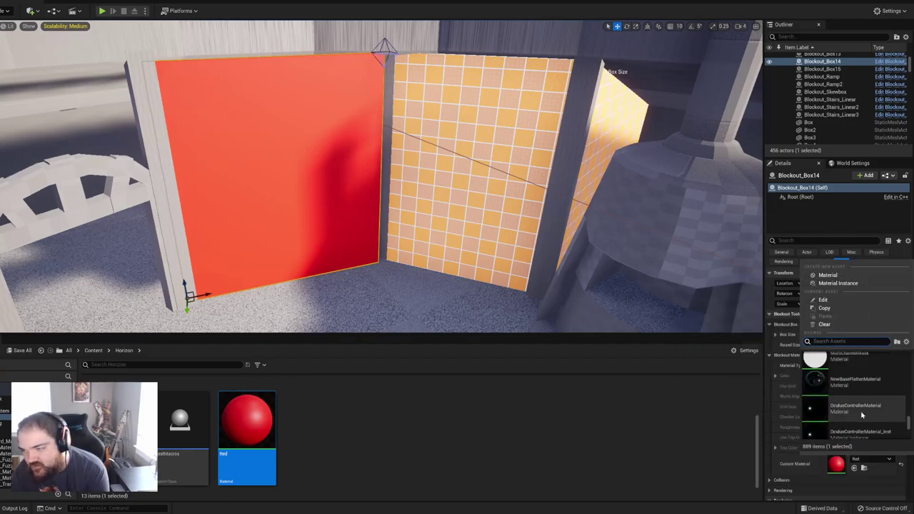
pyautogui.scroll(5, 861, 410)
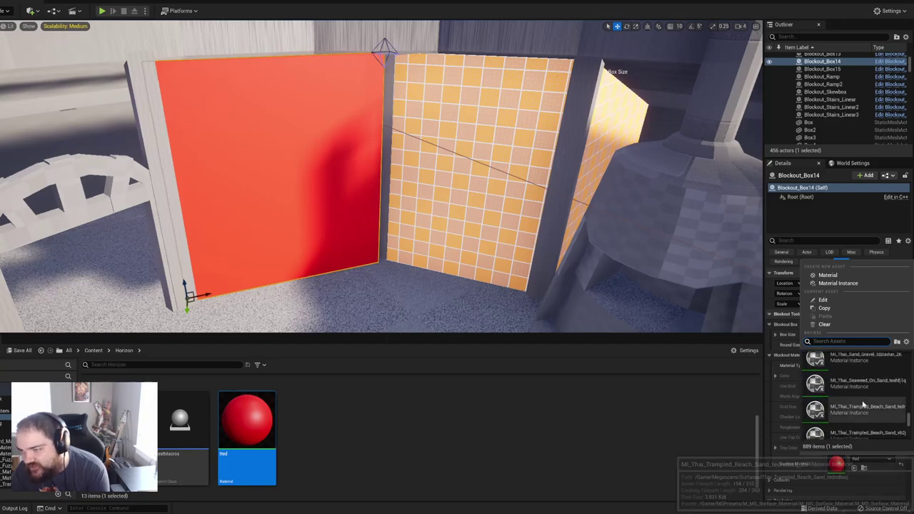
pyautogui.scroll(3, 862, 405)
pyautogui.moveTo(909, 420)
pyautogui.mouseDown()
pyautogui.moveTo(908, 362)
pyautogui.moveTo(908, 434)
pyautogui.mouseUp()
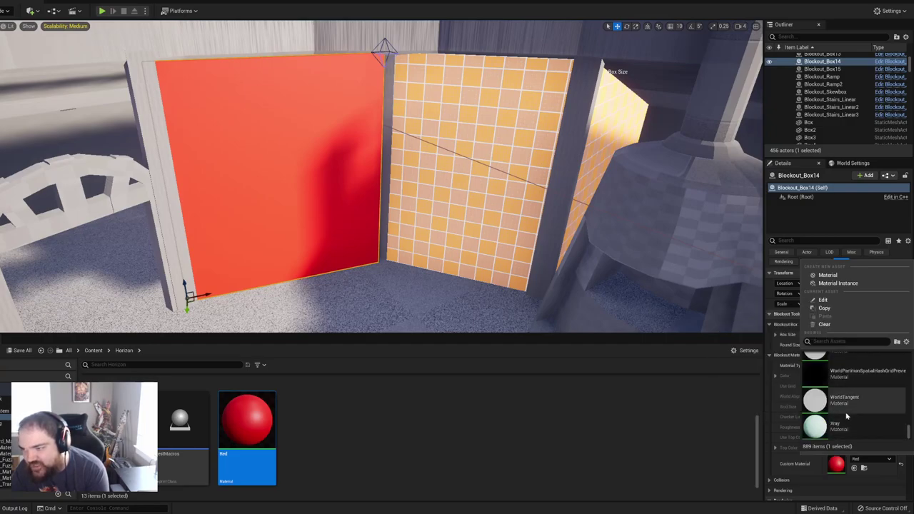
pyautogui.scroll(3, 865, 422)
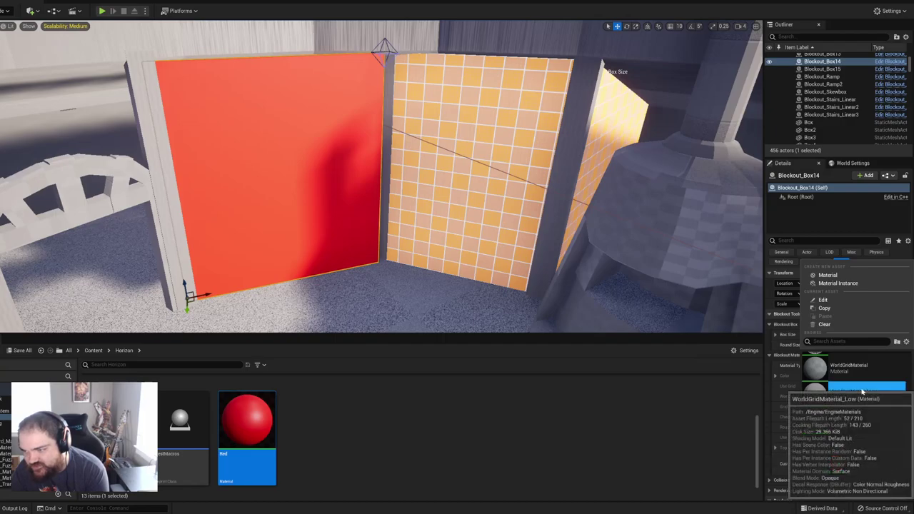
pyautogui.click(833, 369)
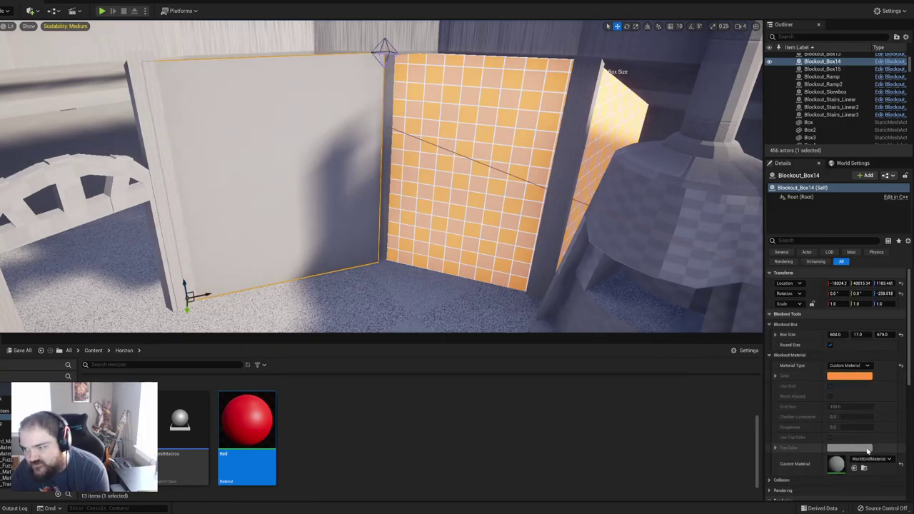
pyautogui.click(870, 459)
pyautogui.click(850, 386)
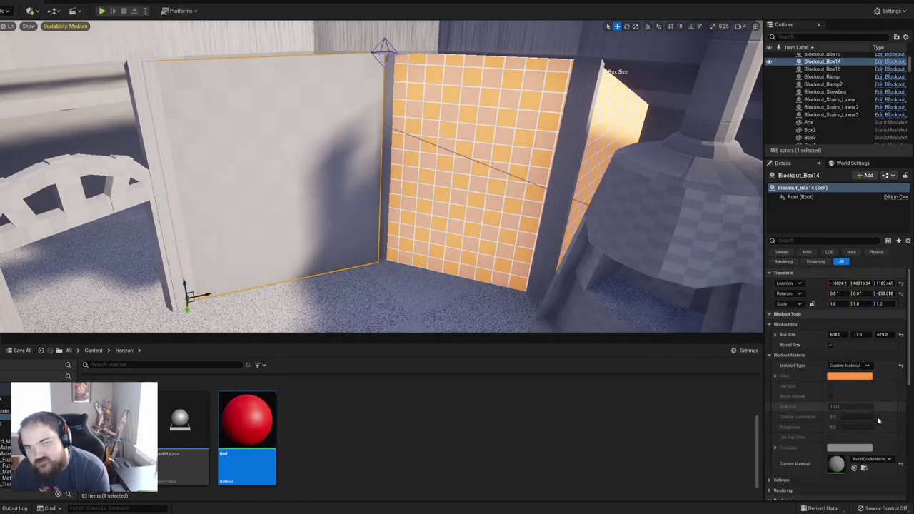
# Step: Set the panel's material type back to Blockout Grid
pyautogui.press('w')
pyautogui.moveTo(493, 273); pyautogui.dragTo(524, 270, button='right')
pyautogui.press('s')
pyautogui.click(848, 365)
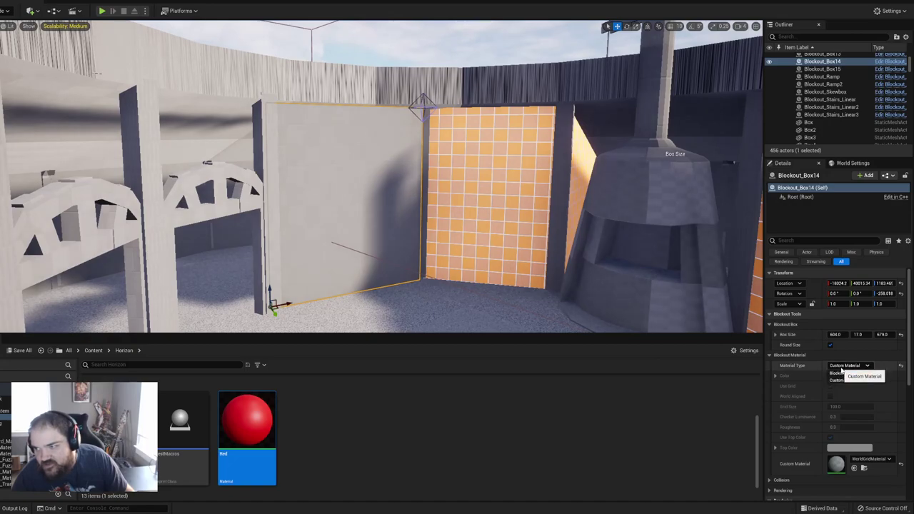
pyautogui.click(841, 376)
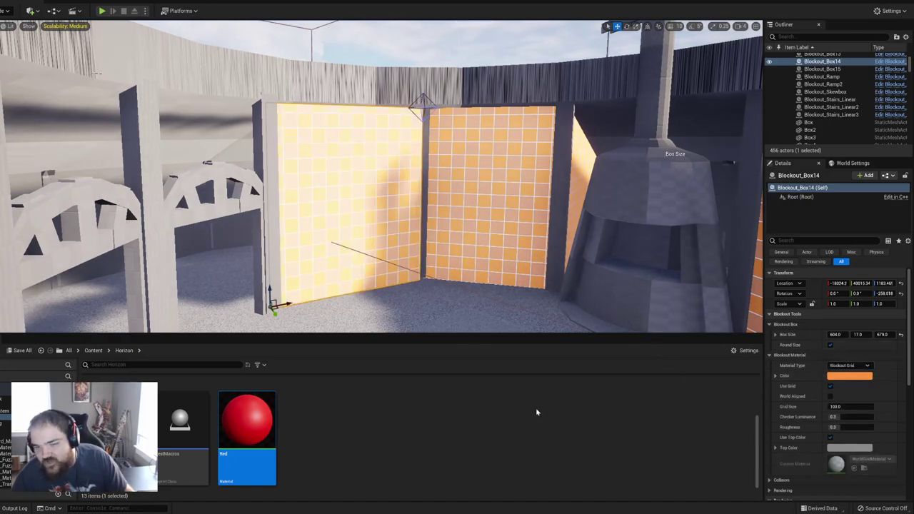
pyautogui.click(446, 419)
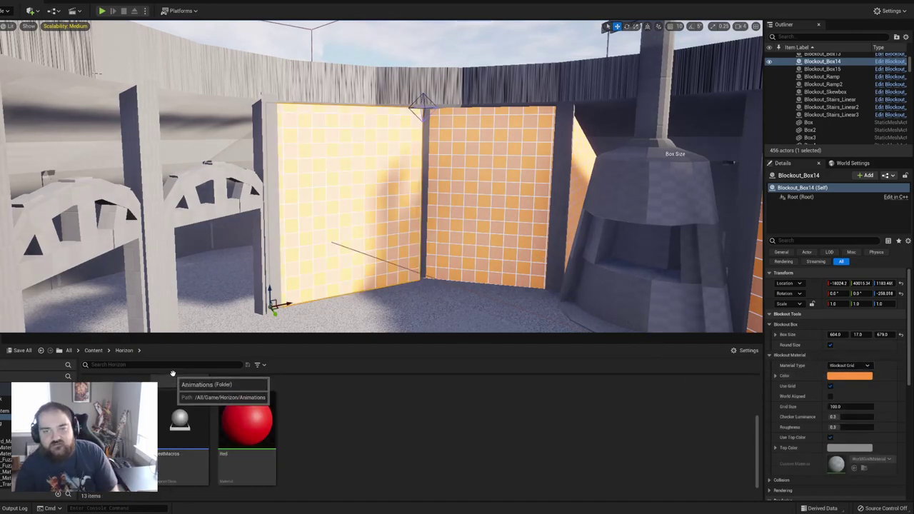
pyautogui.moveTo(357, 45); pyautogui.dragTo(400, 45, button='right')
pyautogui.click(356, 45)
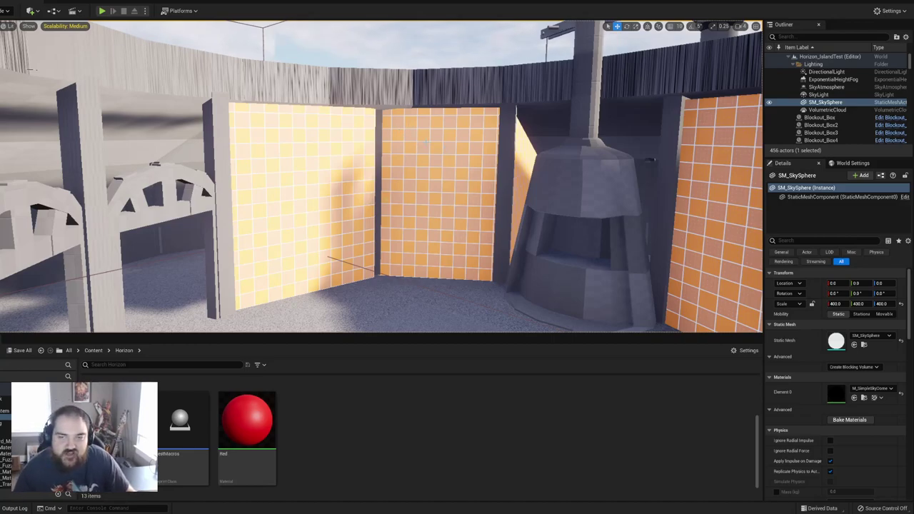
pyautogui.moveTo(416, 46); pyautogui.dragTo(417, 46, button='right')
pyautogui.press('w')
pyautogui.moveTo(343, 189)
pyautogui.mouseDown(button='right')
pyautogui.moveTo(346, 221)
pyautogui.moveTo(371, 264)
pyautogui.moveTo(343, 189)
pyautogui.mouseUp(button='right')
pyautogui.press('s')
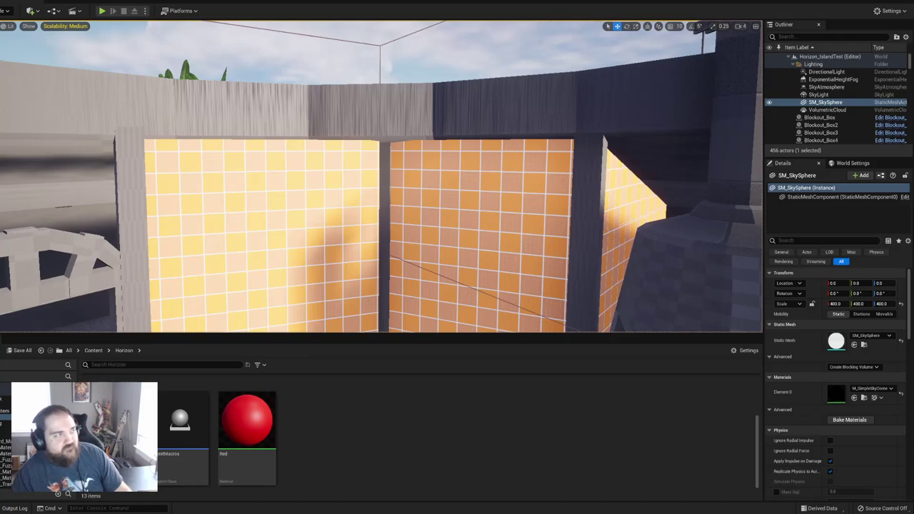
# Step: Switch to the browser's itch.io page for Trust Me, This Game is Not About Exploding Chickens and enlarge the second gameplay screenshot
pyautogui.moveTo(1, 285); pyautogui.dragTo(281, 149)
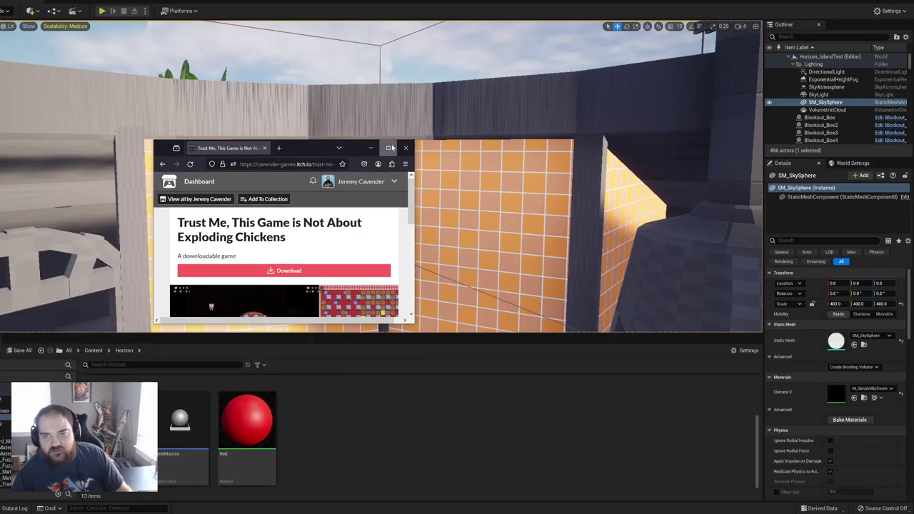
pyautogui.click(389, 148)
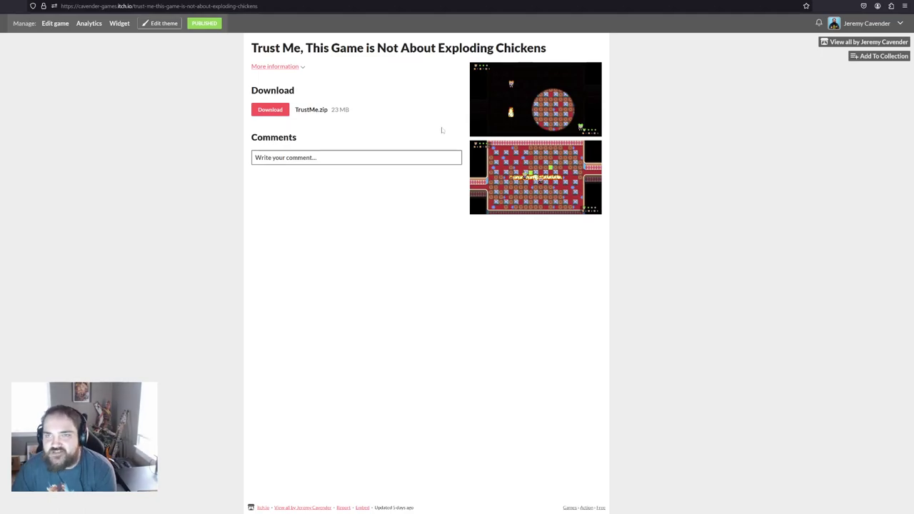
pyautogui.click(541, 167)
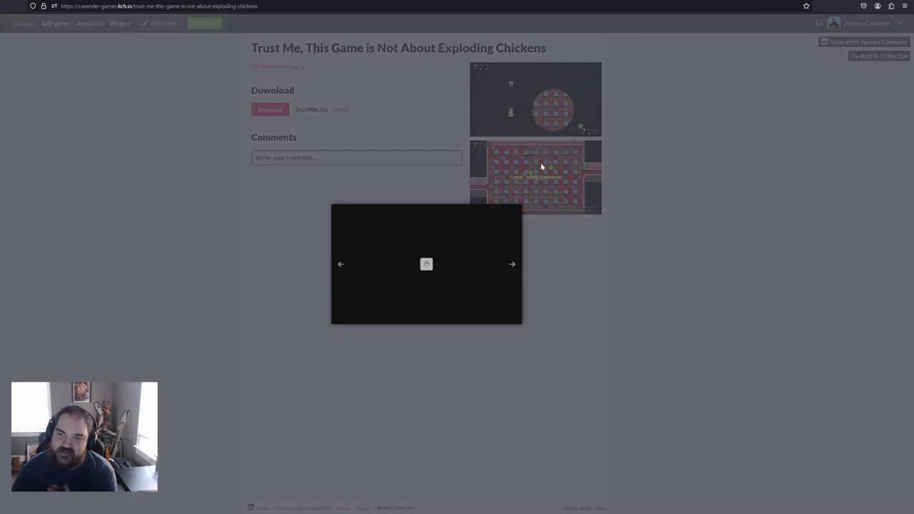